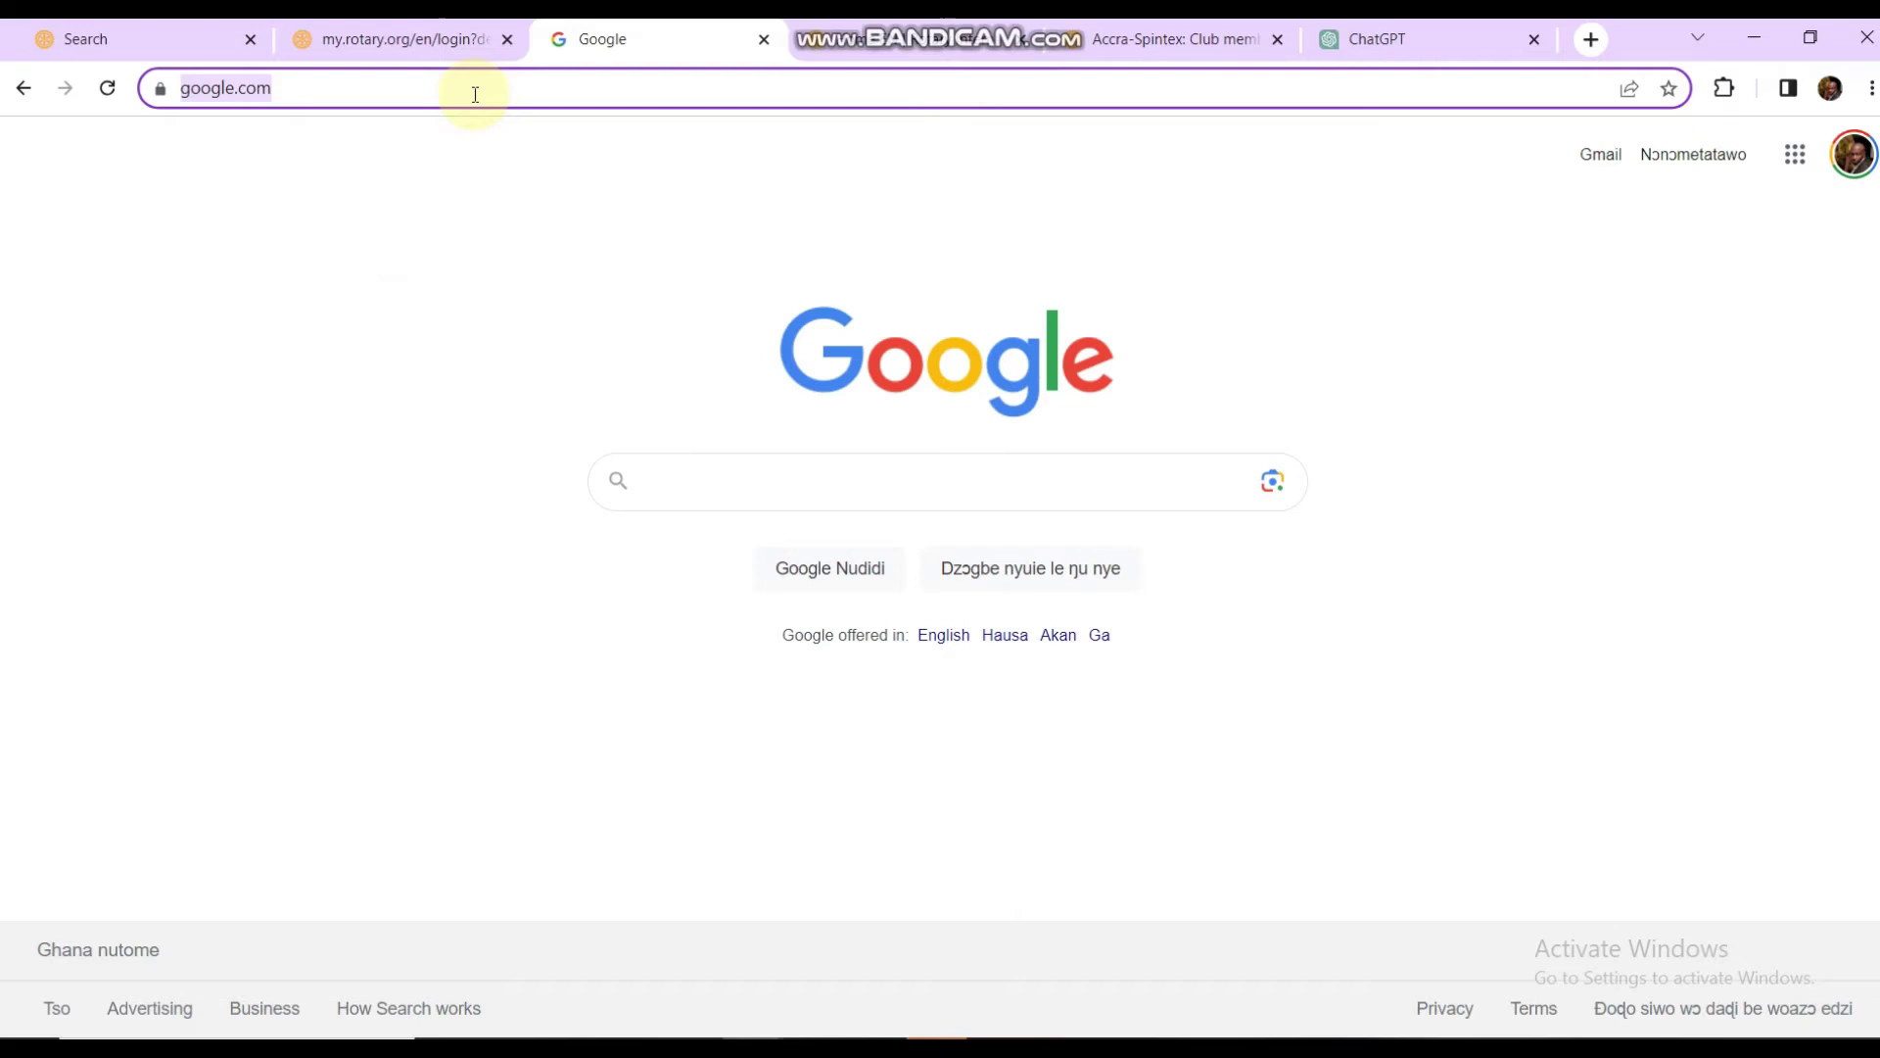
Step: Load brandcenter.rotary.org in Chrome's address bar using the autocomplete suggestion
type("bra")
key("End")
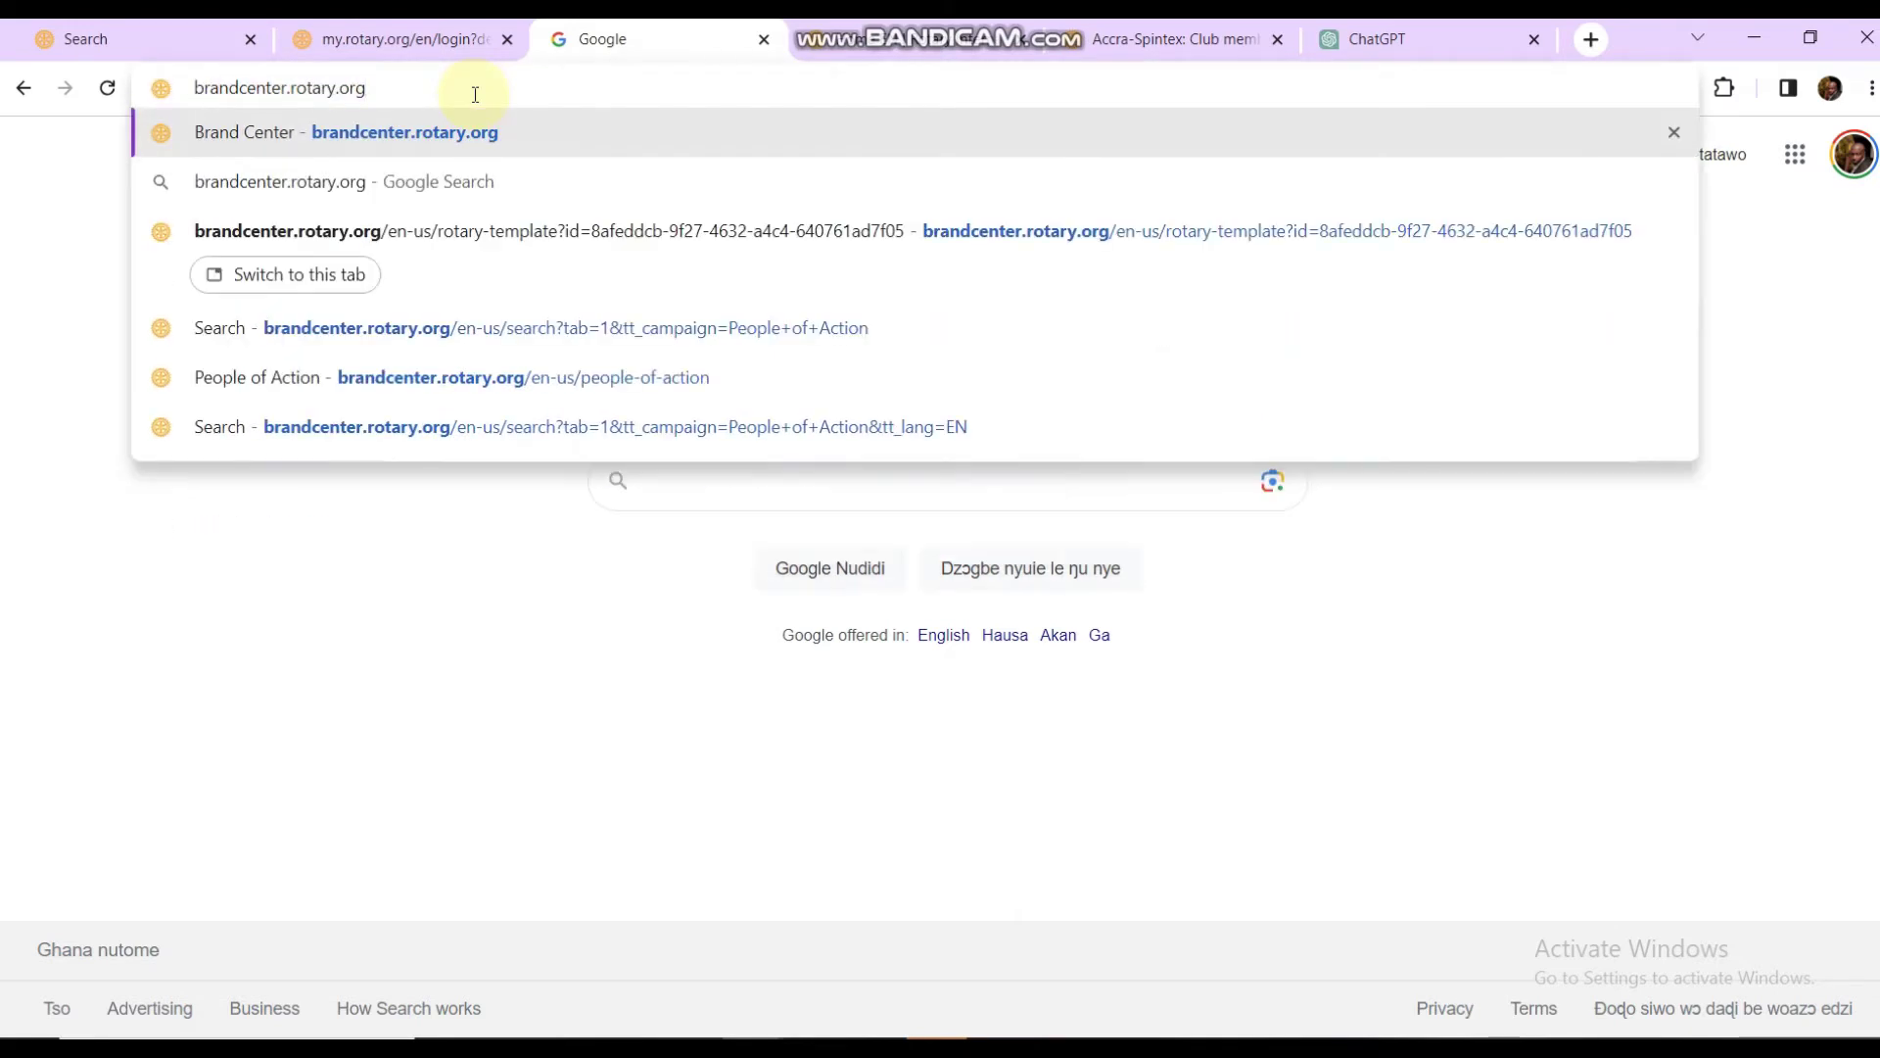
key("Return")
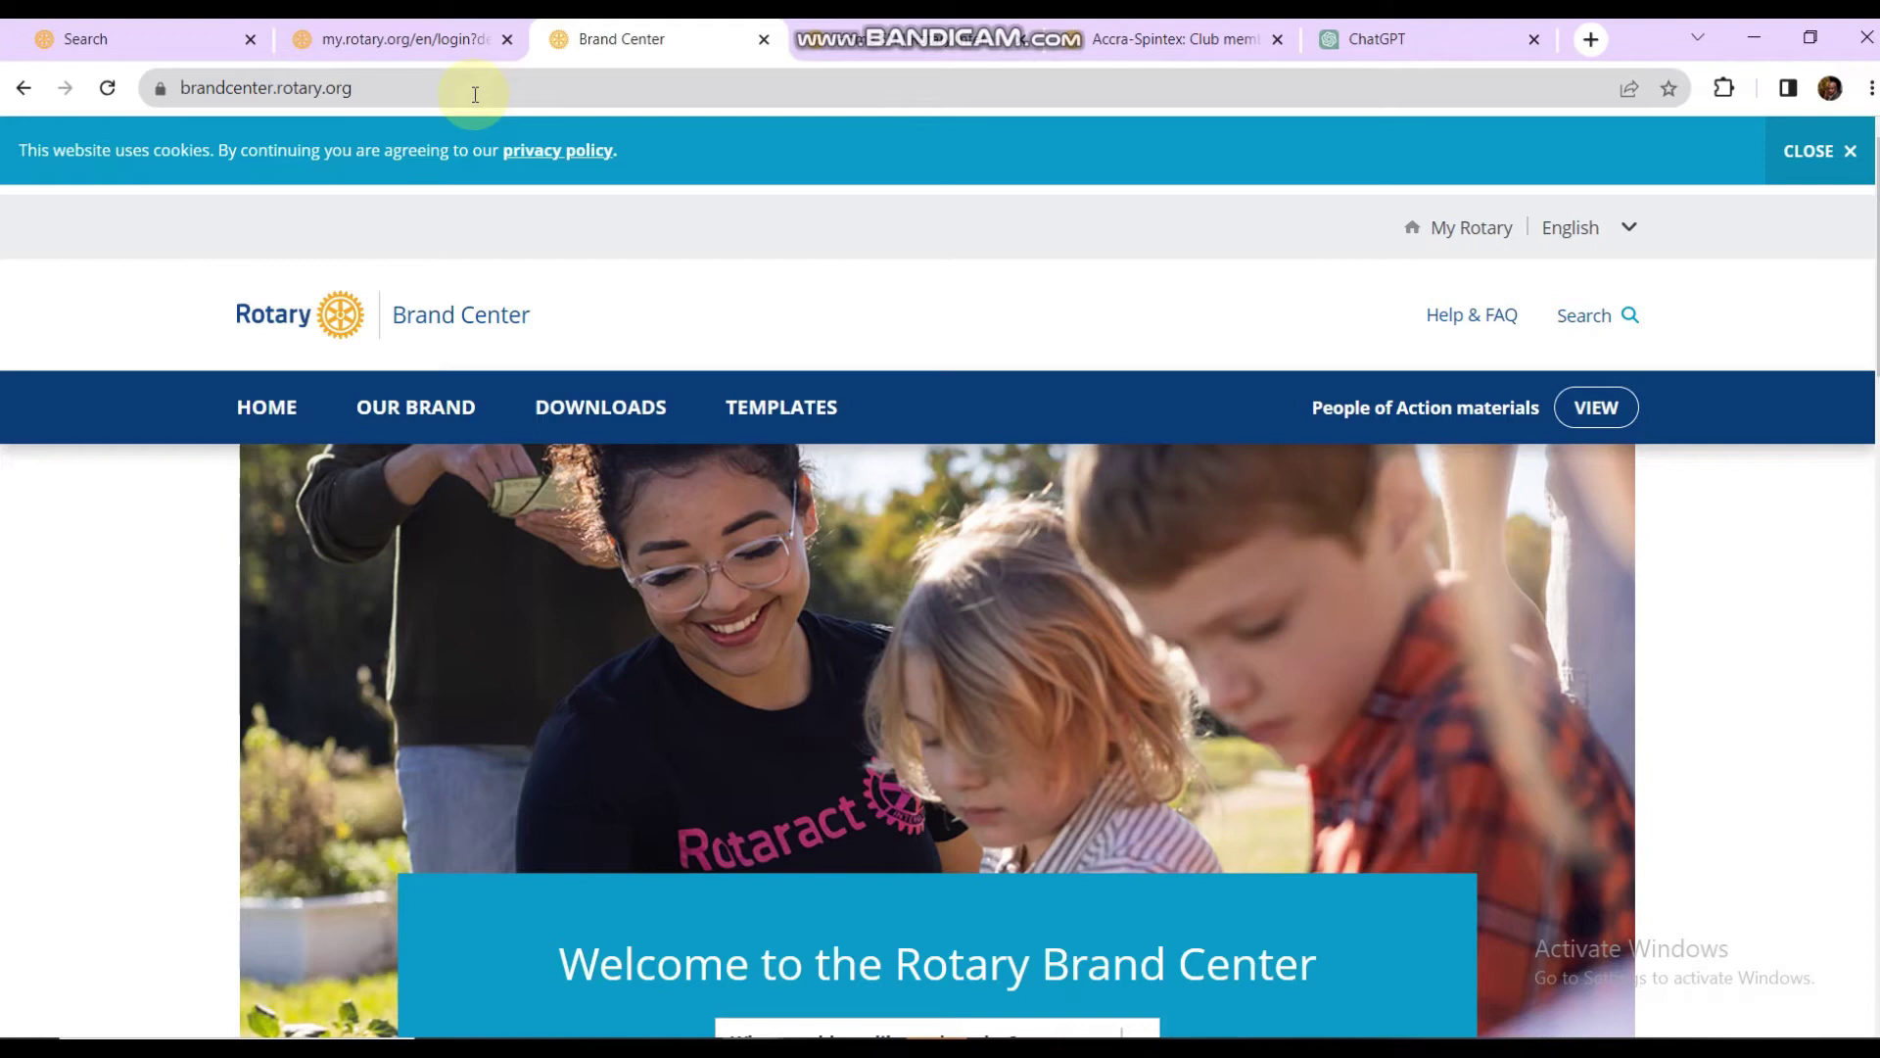
Step: Go to the People of Action templates and start creating from the Facebook Post Template
left_click(1412, 413)
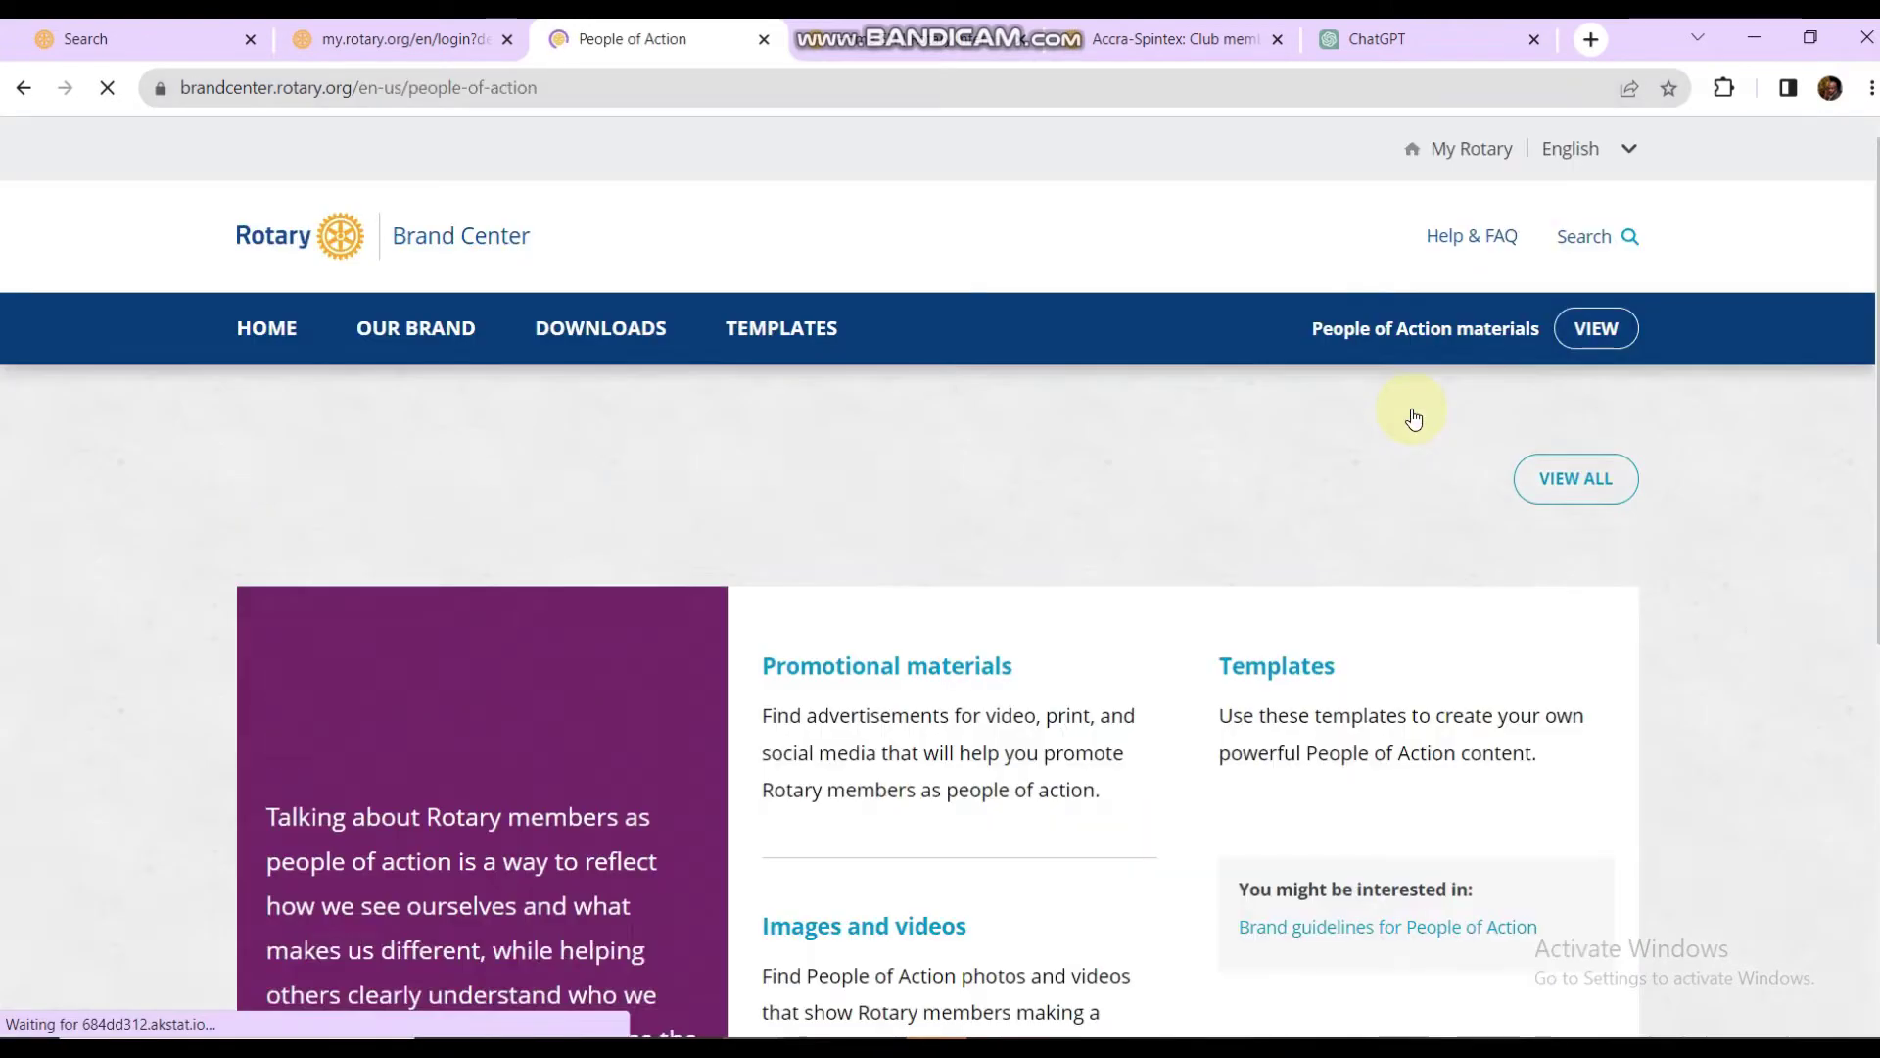
scroll(921, 614, "down", 2)
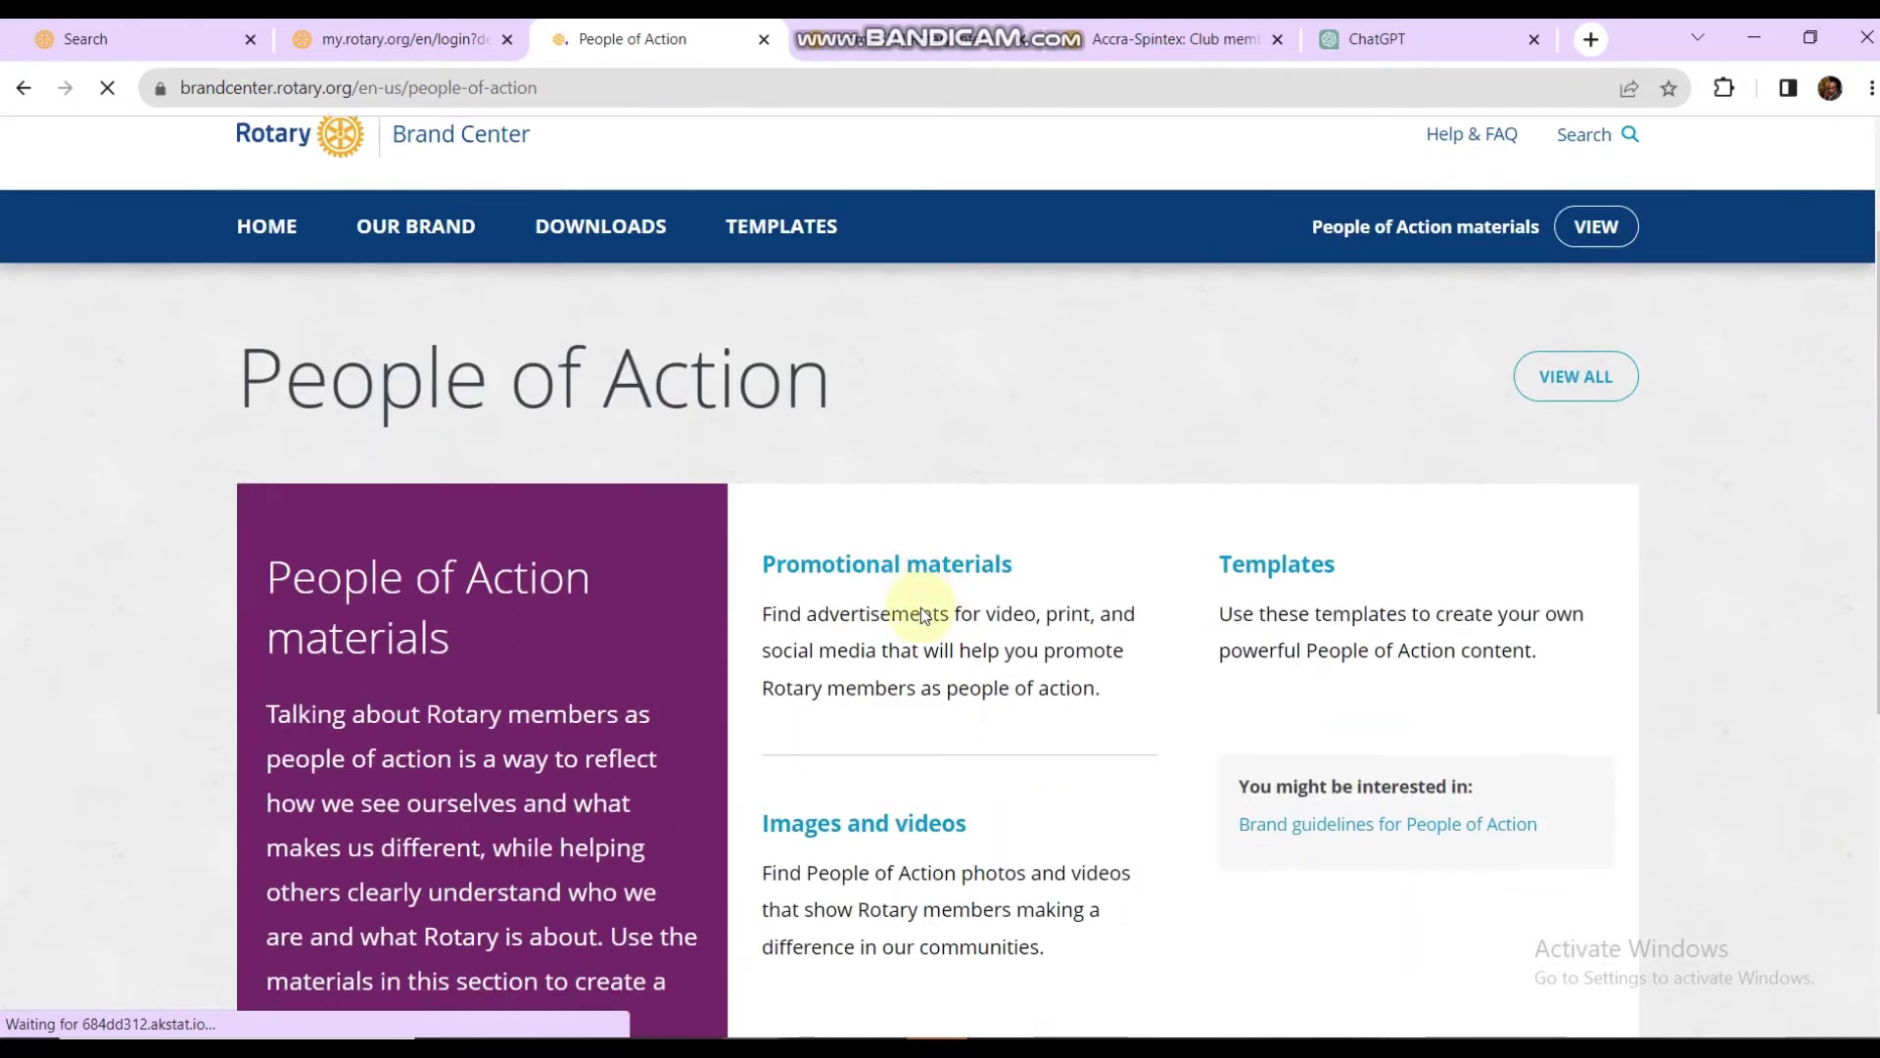
left_click(1273, 565)
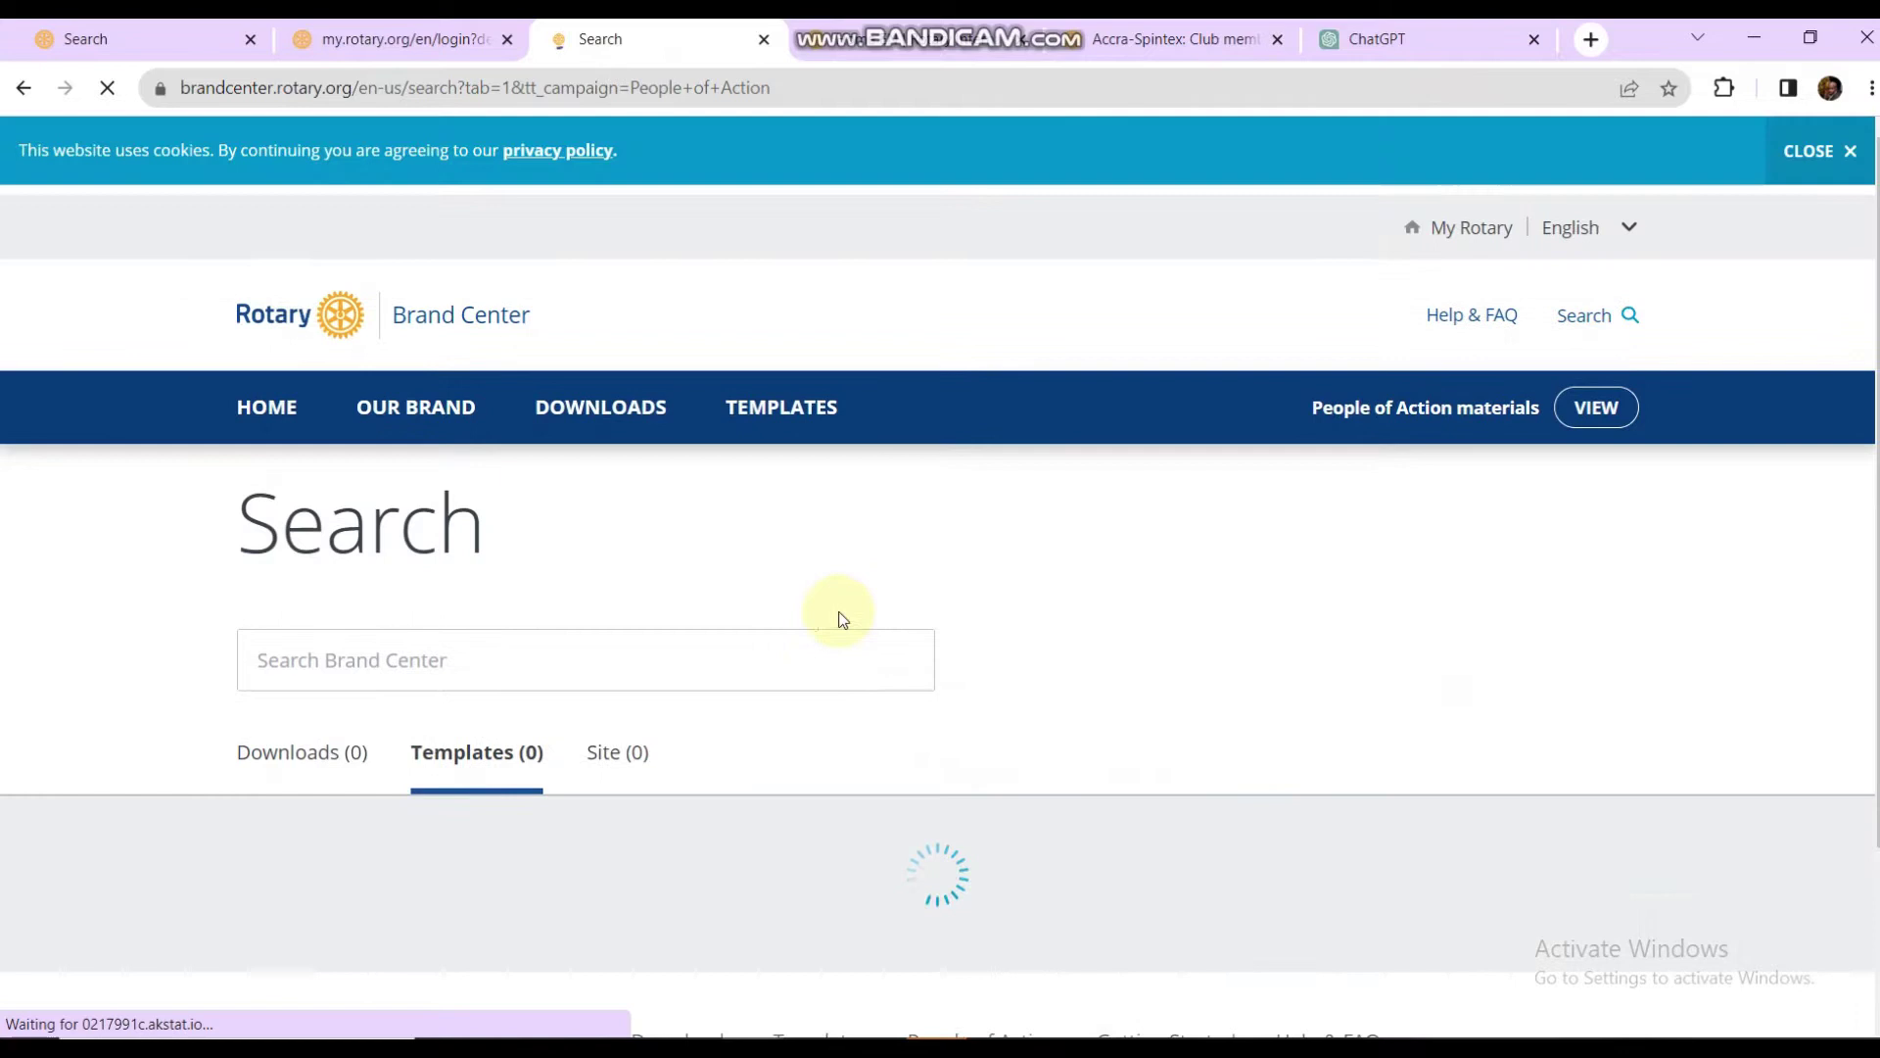
scroll(931, 591, "down", 2)
scroll(931, 592, "down", 3)
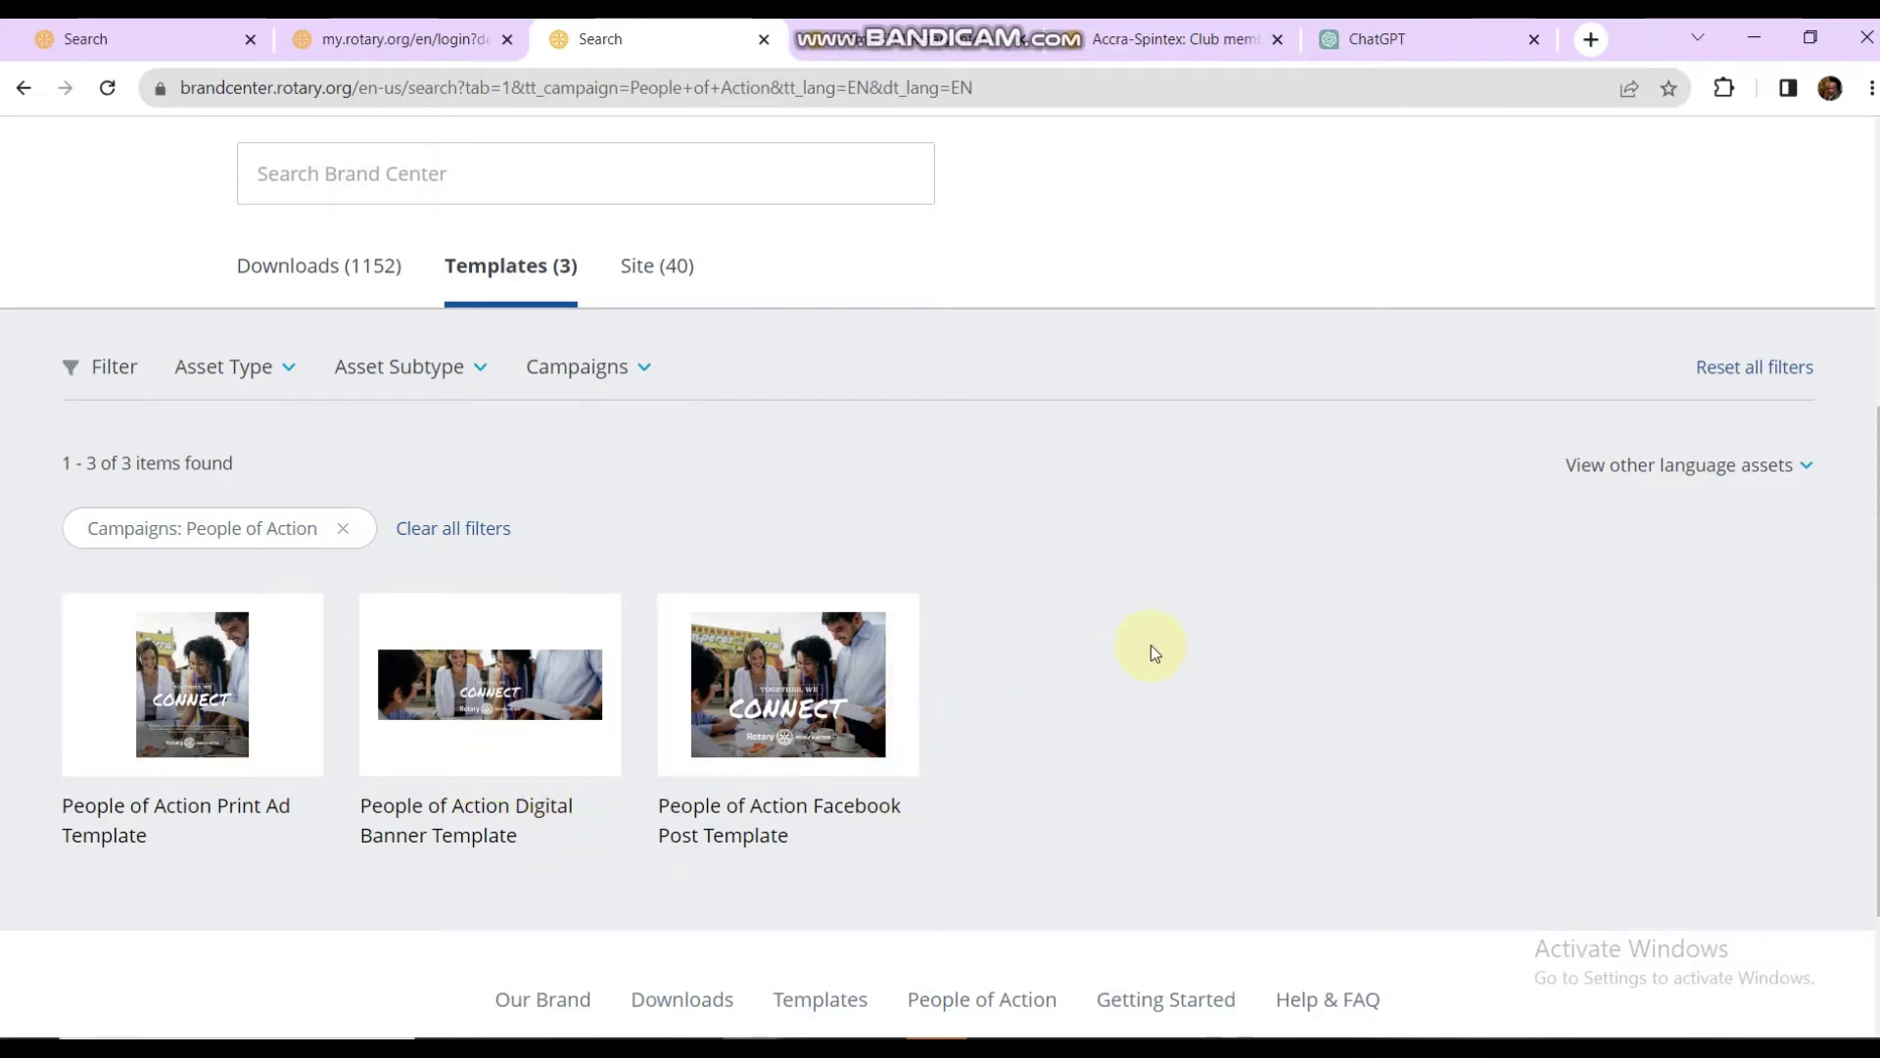
left_click(791, 671)
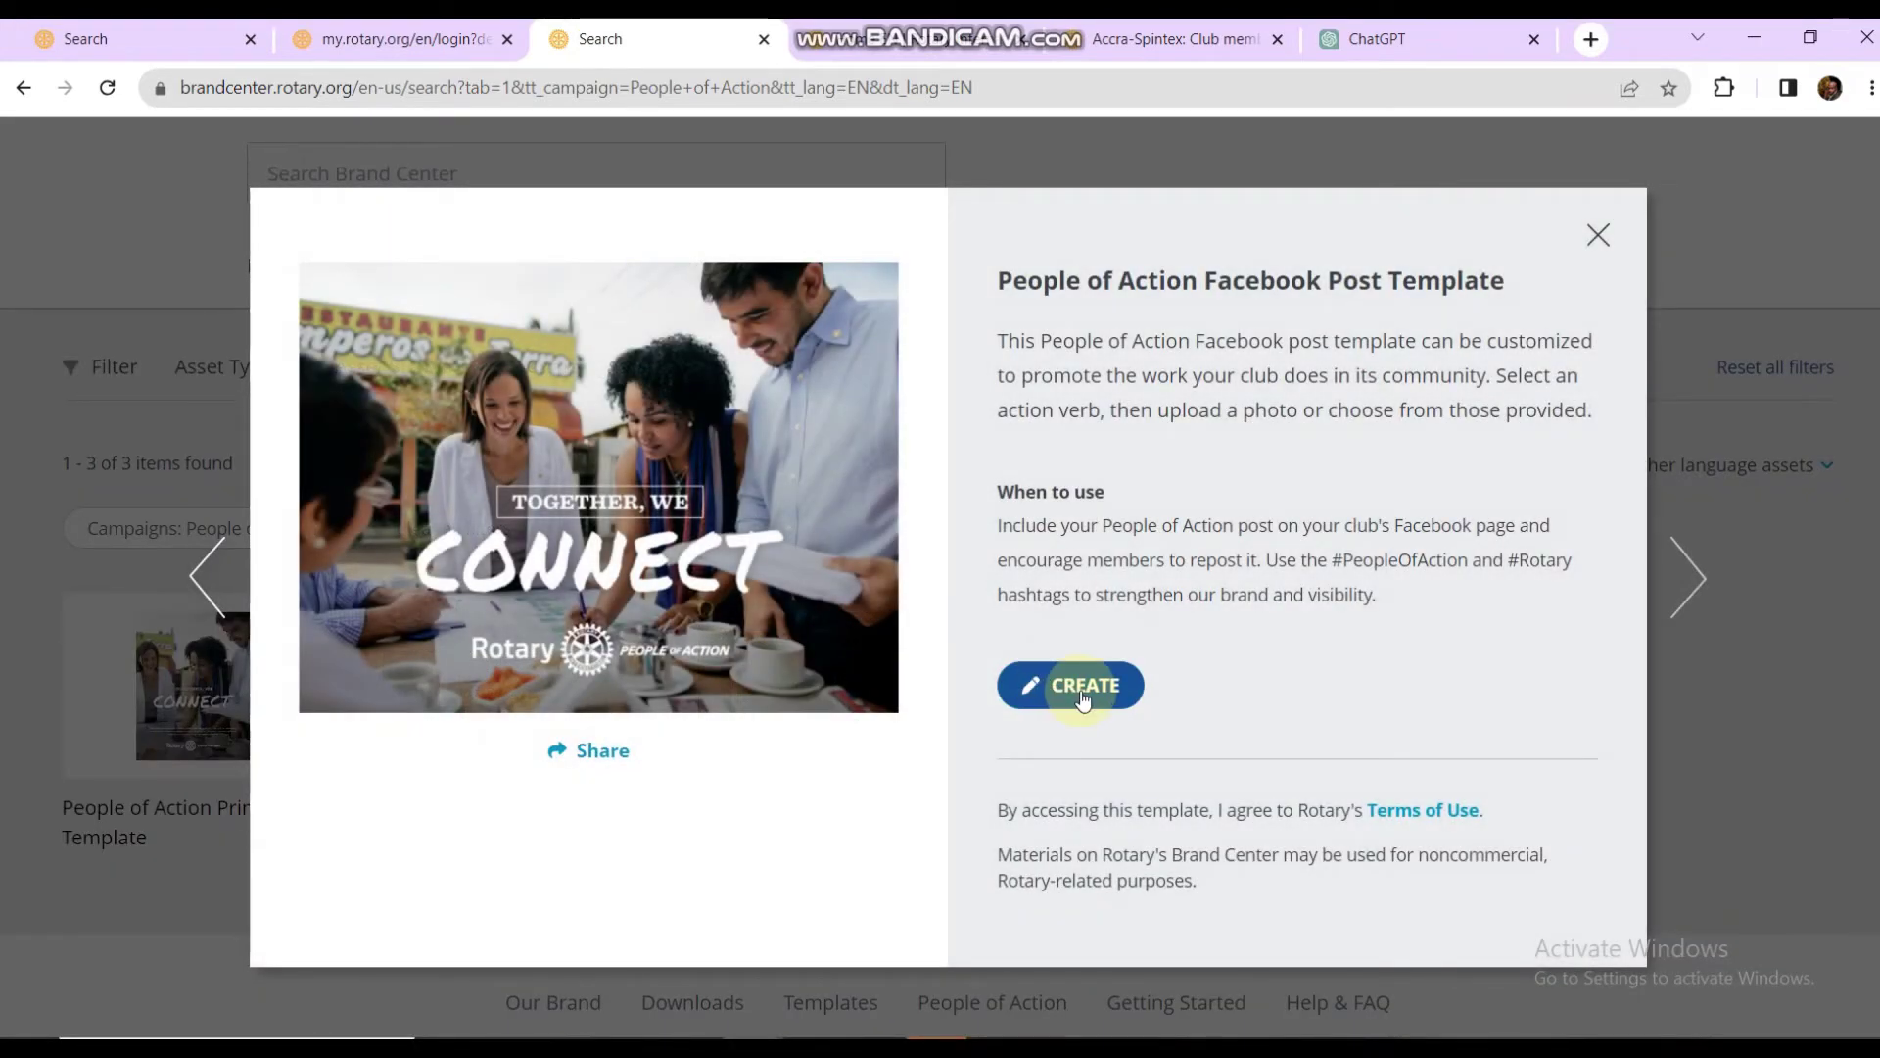
left_click(1082, 697)
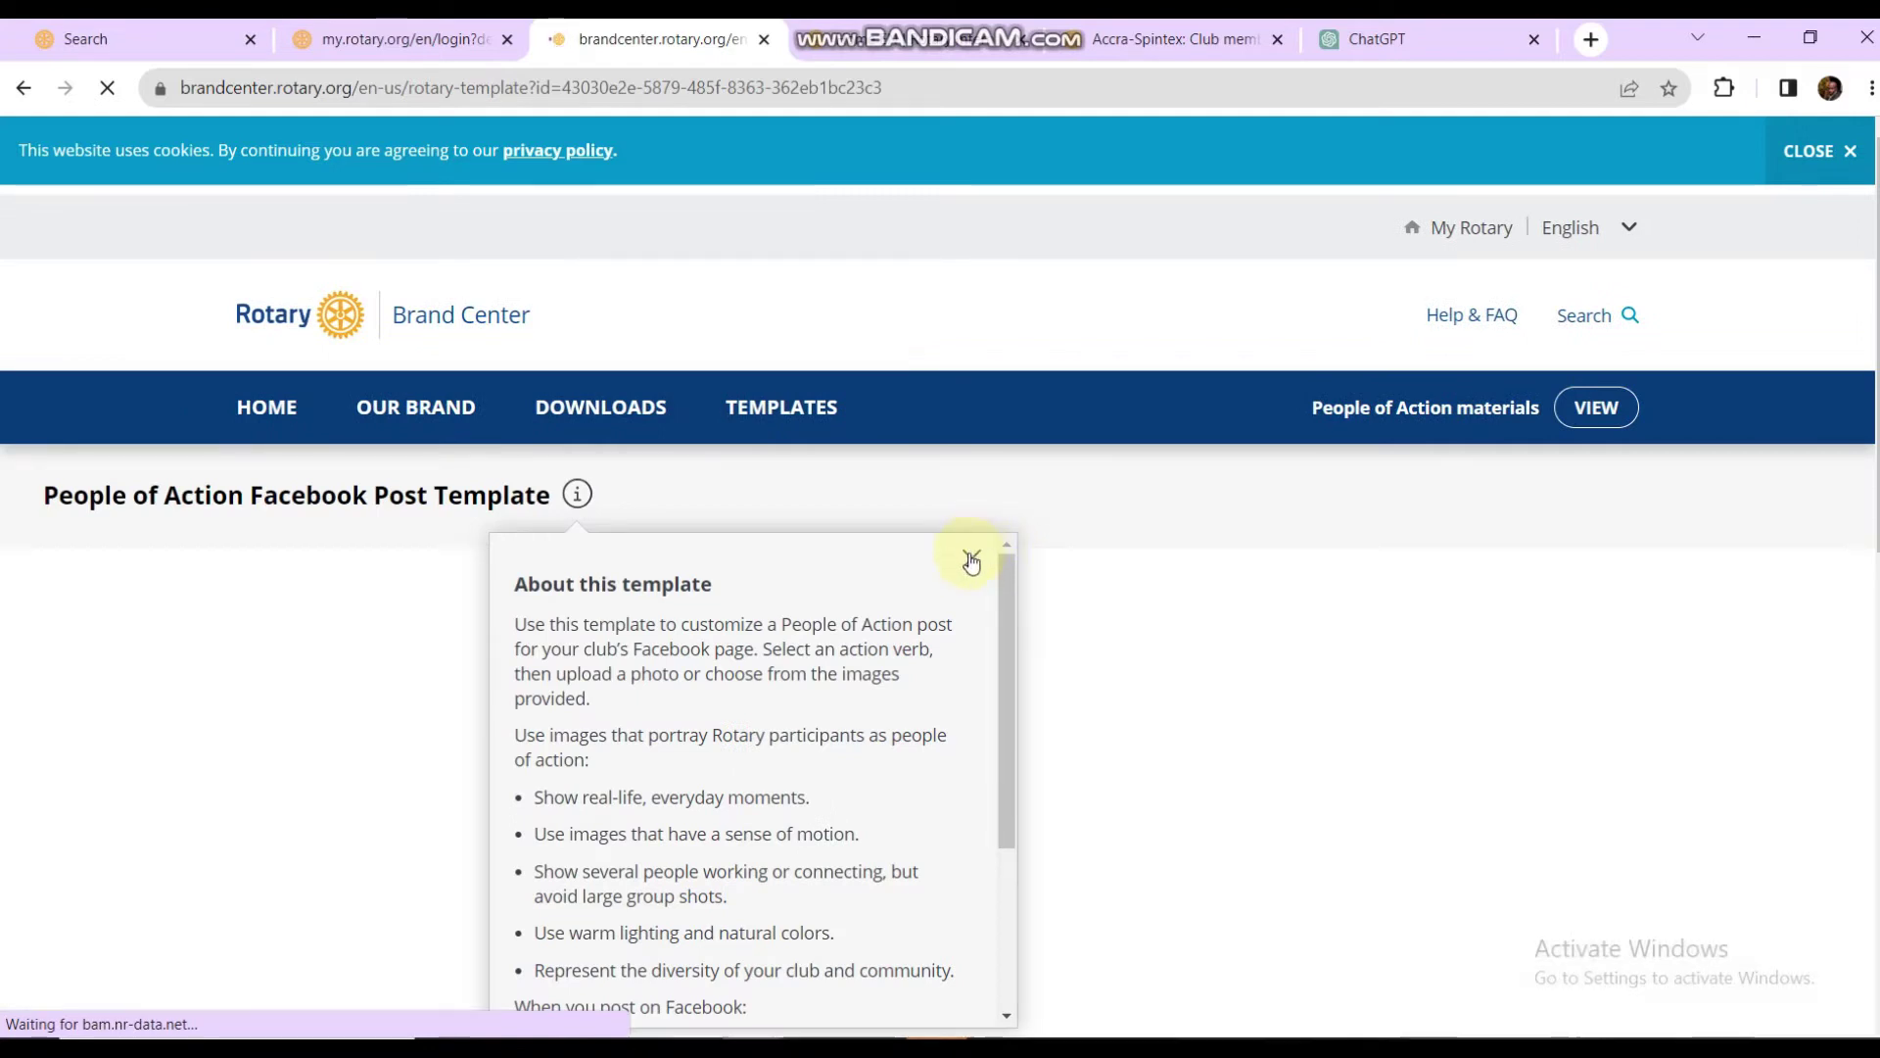
Step: Dismiss the template notes and set the caption verb to Save Lives
left_click(973, 556)
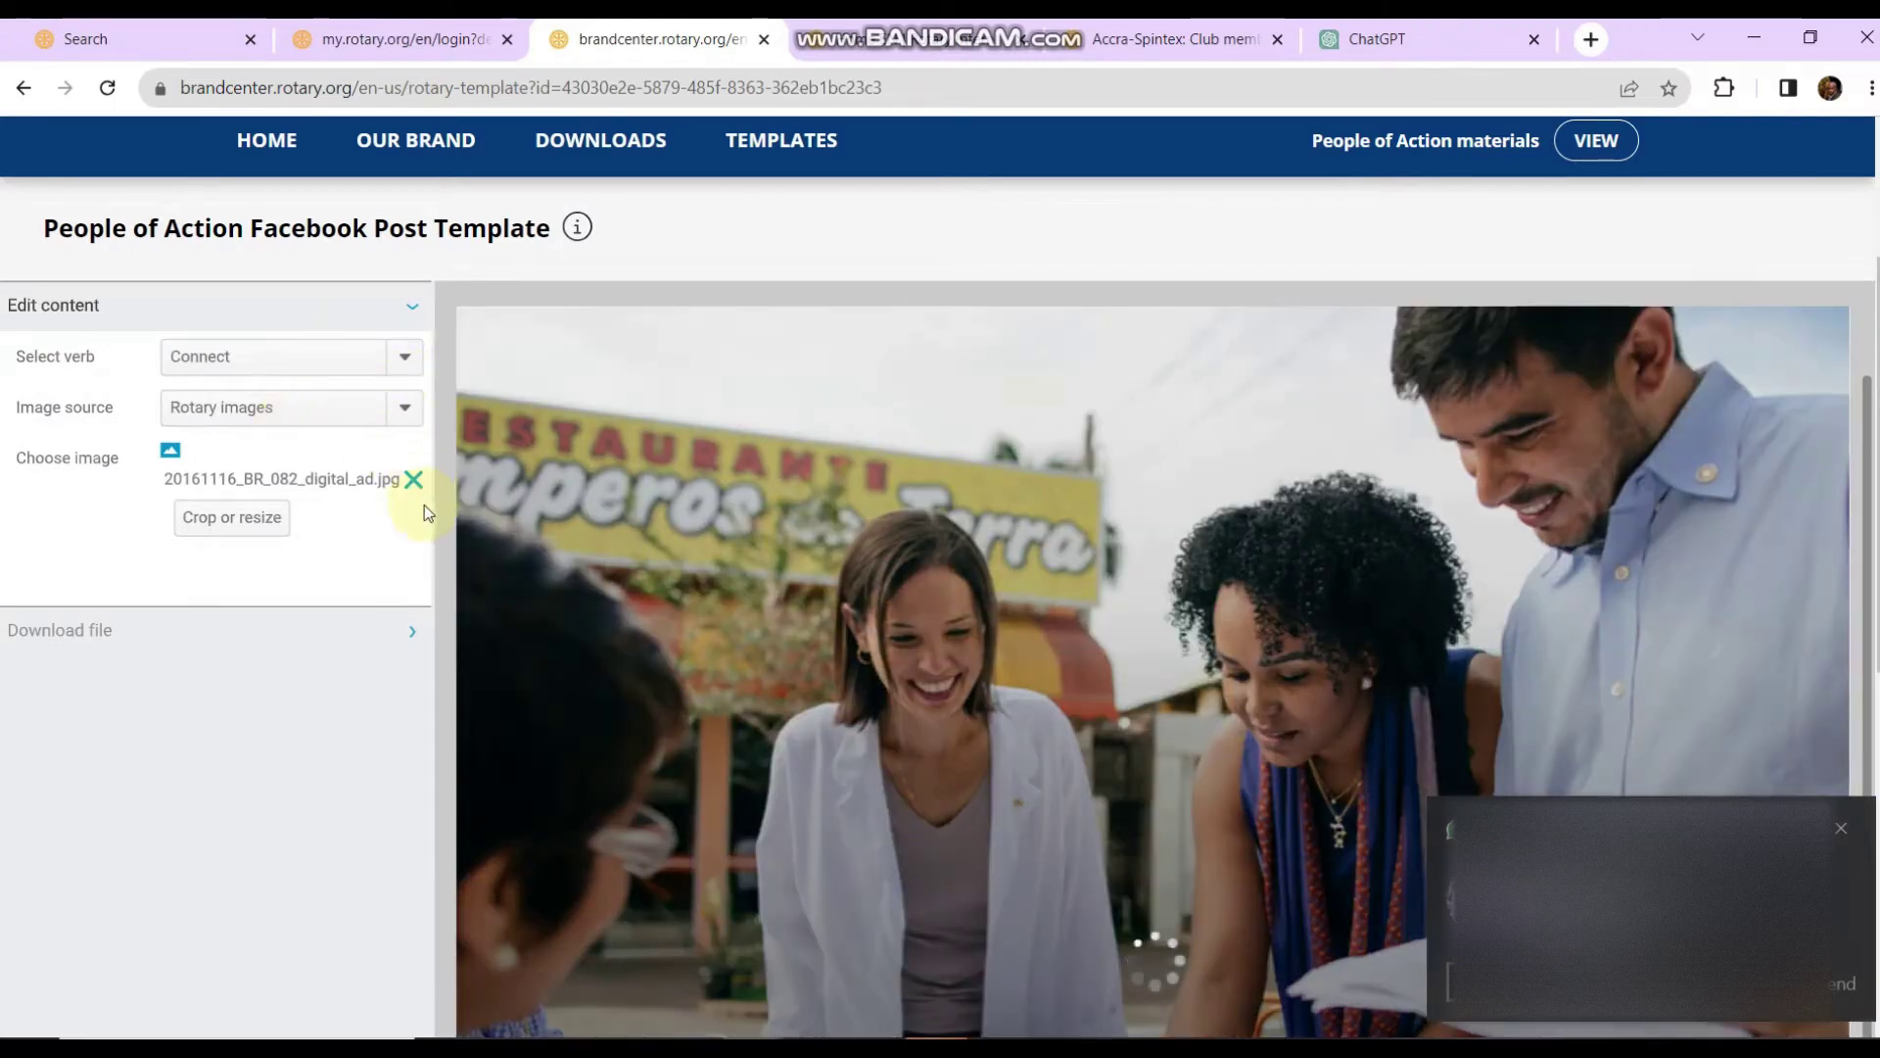
left_click(406, 361)
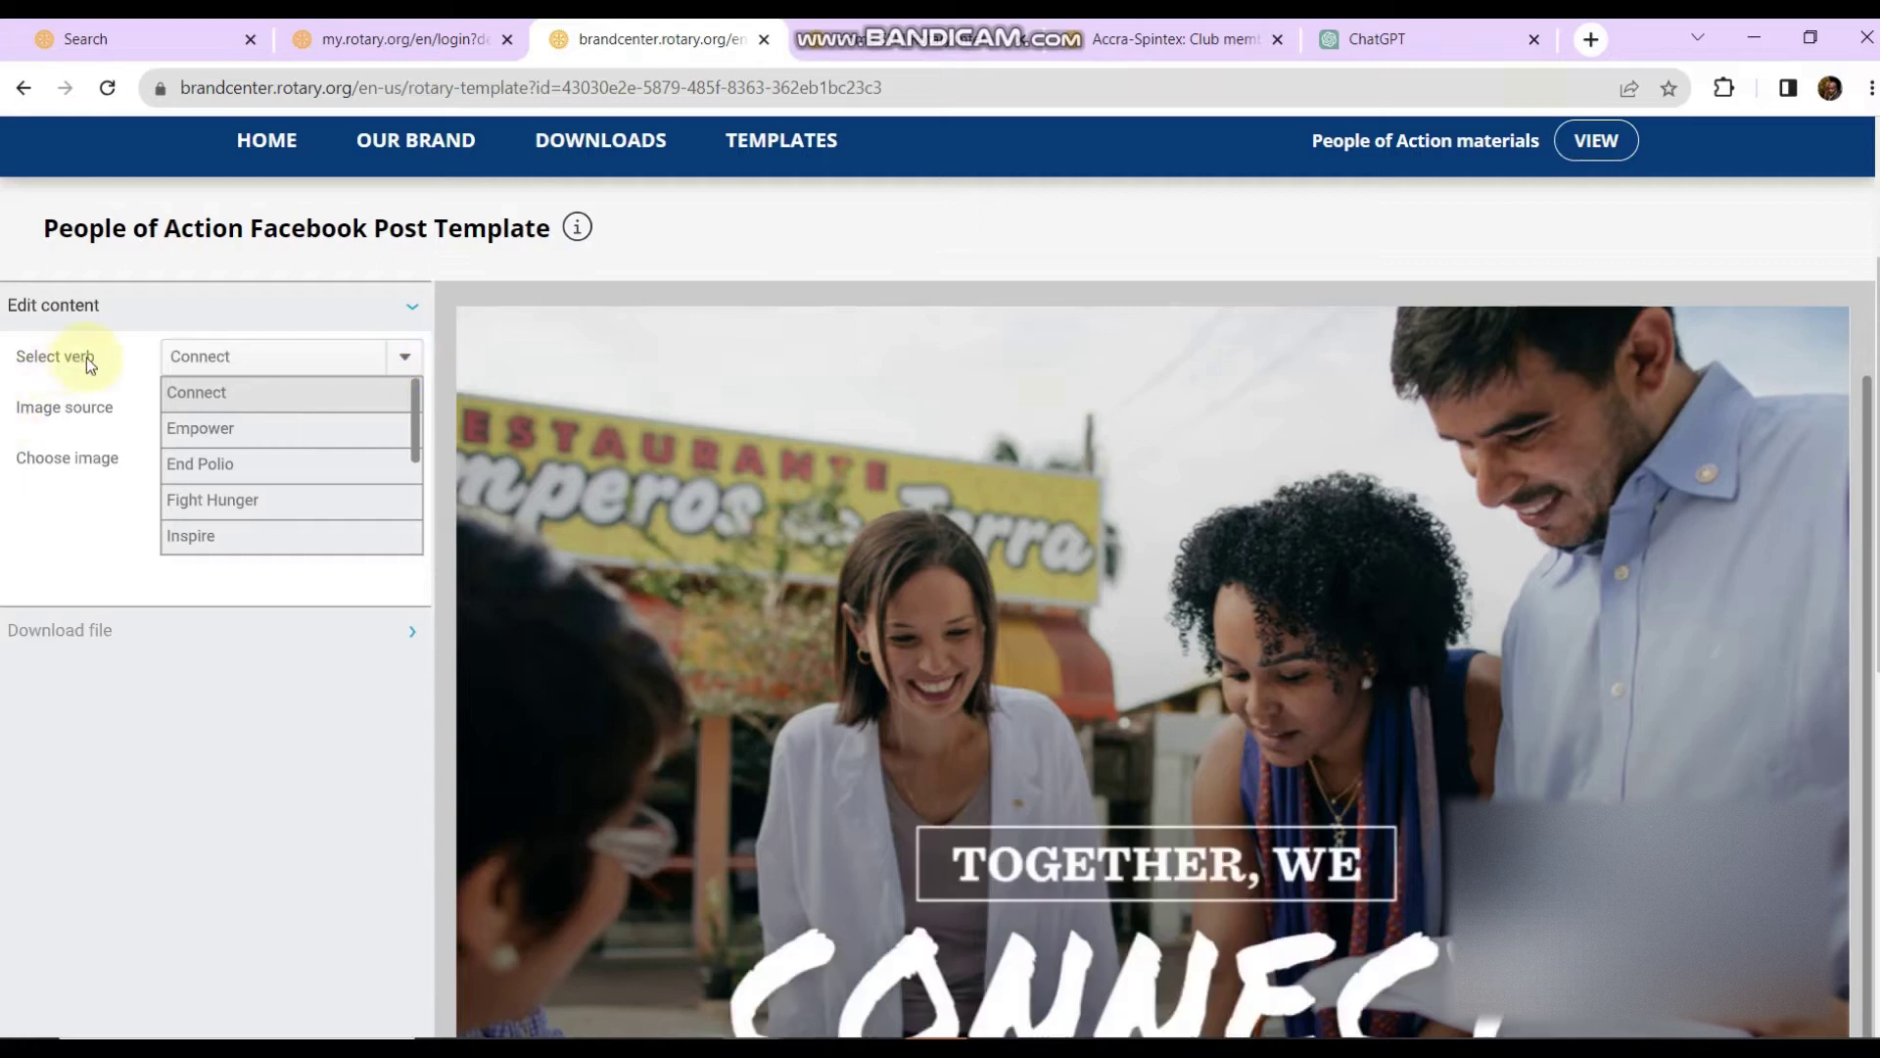
scroll(299, 480, "down", 3)
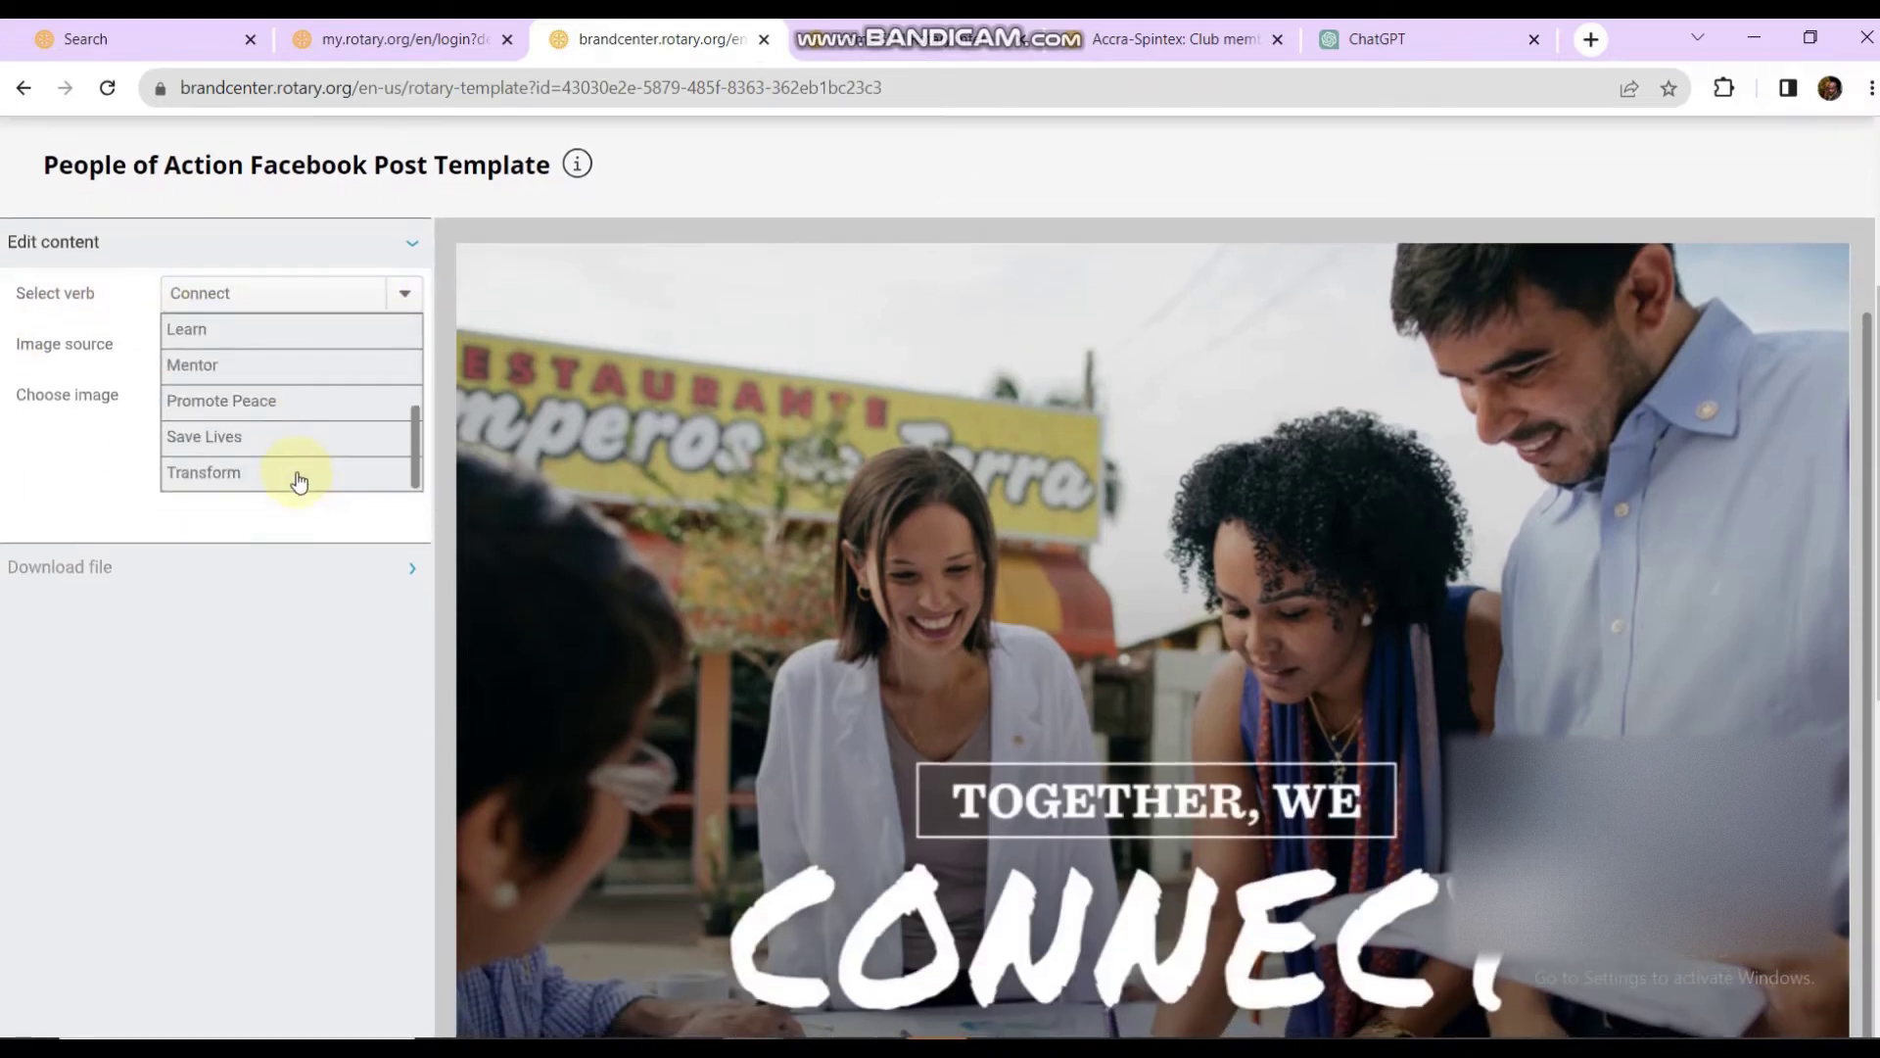
scroll(299, 480, "up", 2)
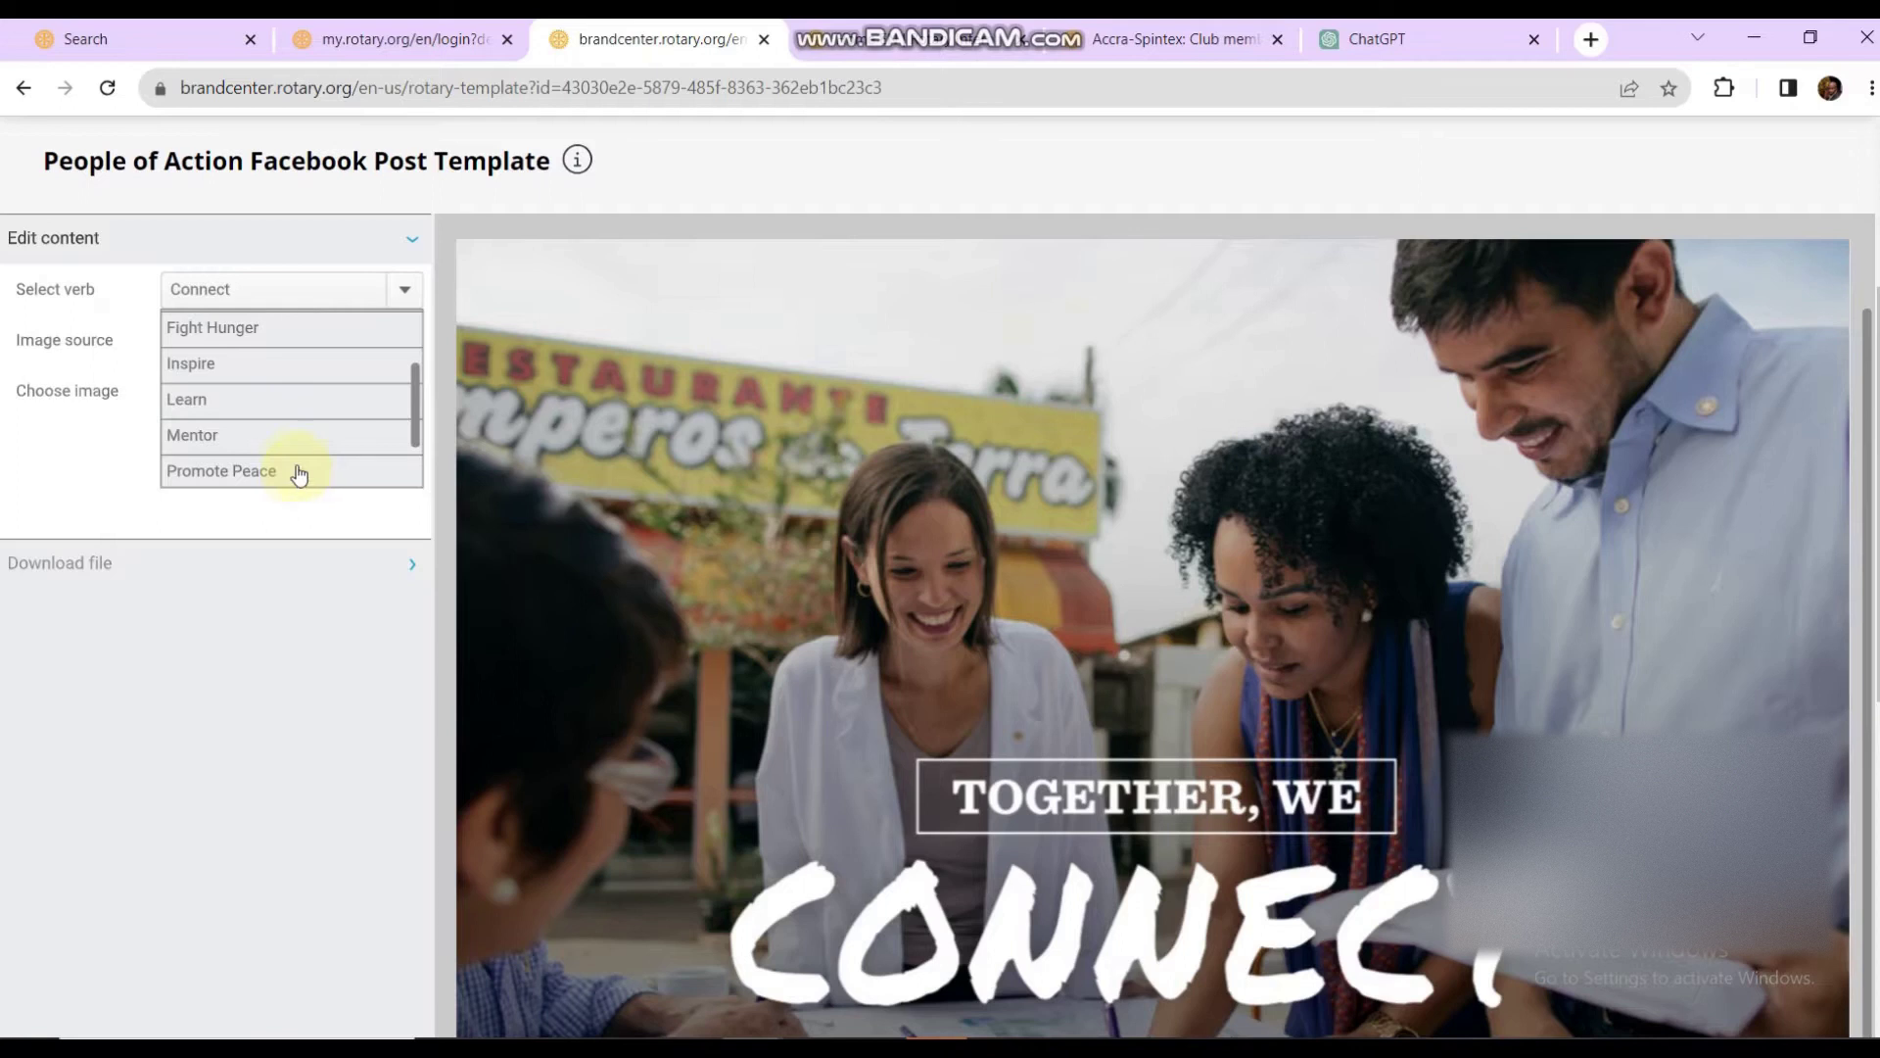
scroll(358, 443, "down", 3)
scroll(358, 441, "up", 2)
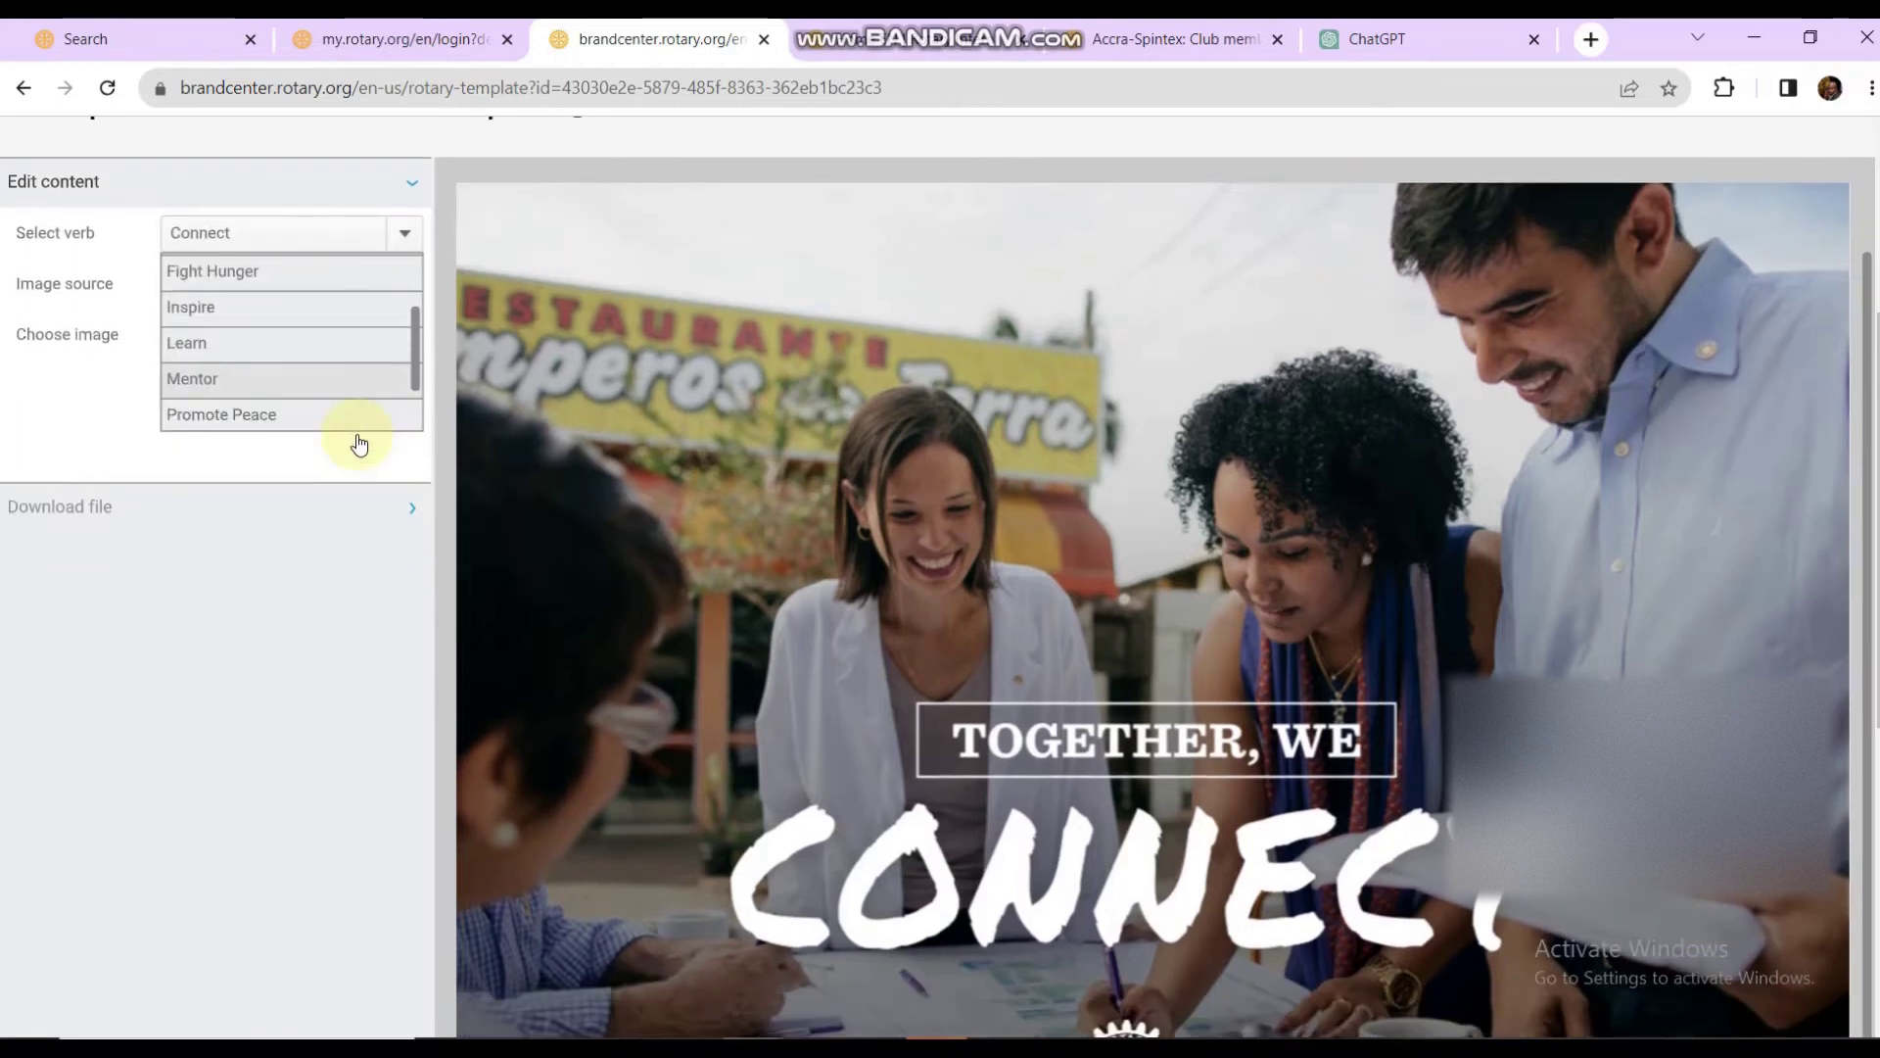
scroll(358, 390, "down", 2)
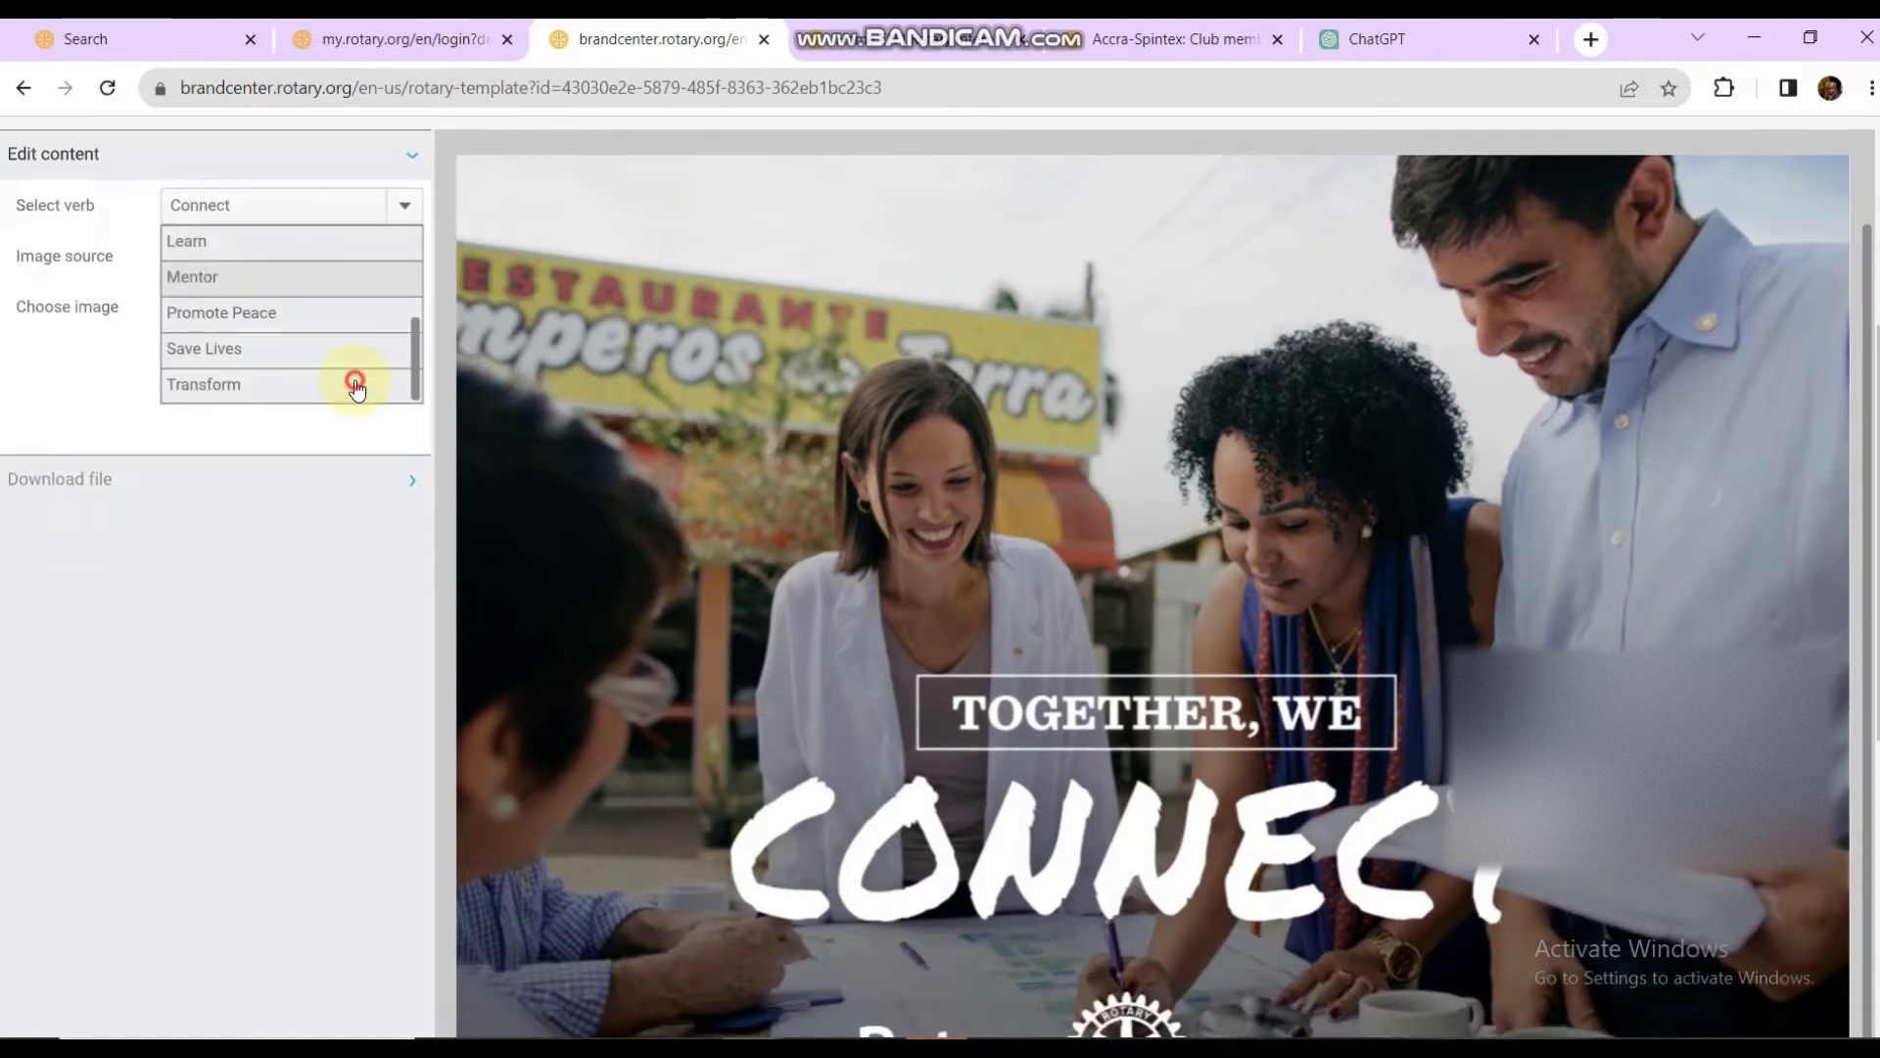
left_click(355, 382)
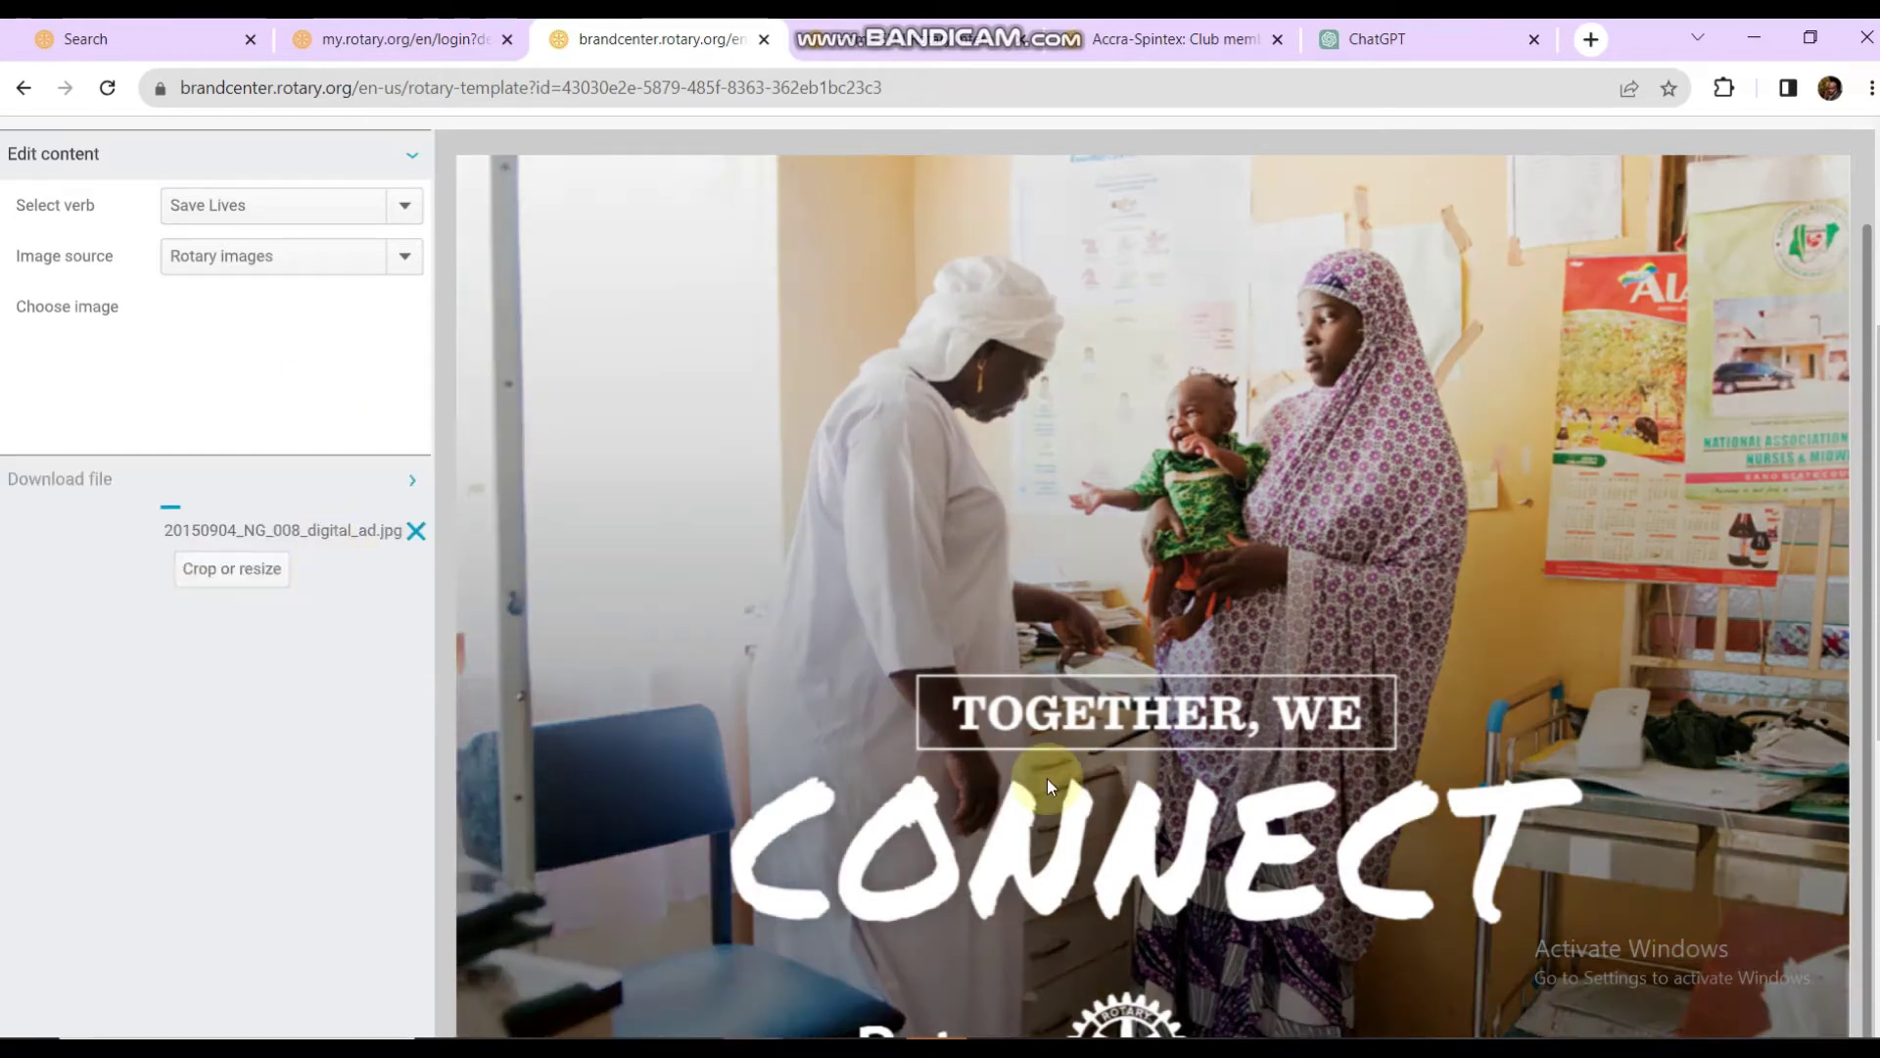
Step: Change the caption verb to Transform so it reads 'Together, we Transform'
scroll(953, 643, "down", 1)
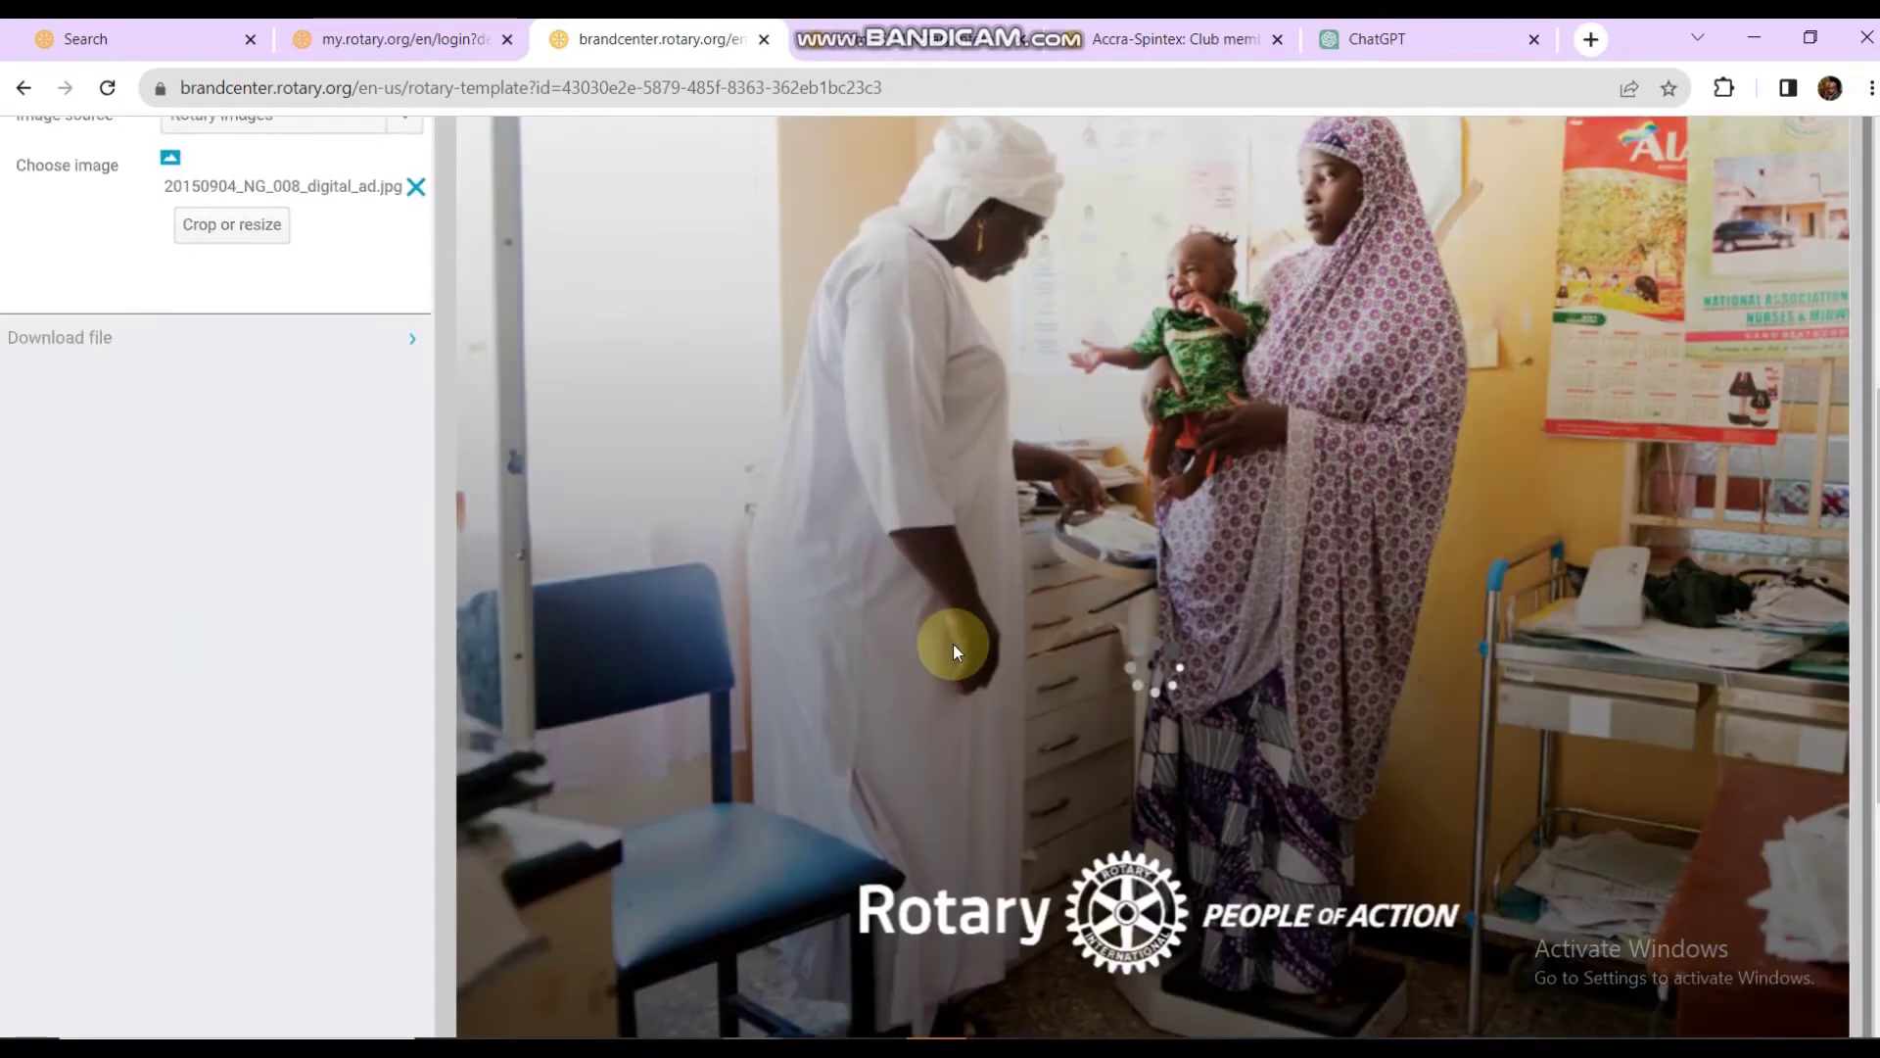
scroll(954, 644, "down", 1)
scroll(954, 643, "up", 3)
scroll(954, 644, "down", 1)
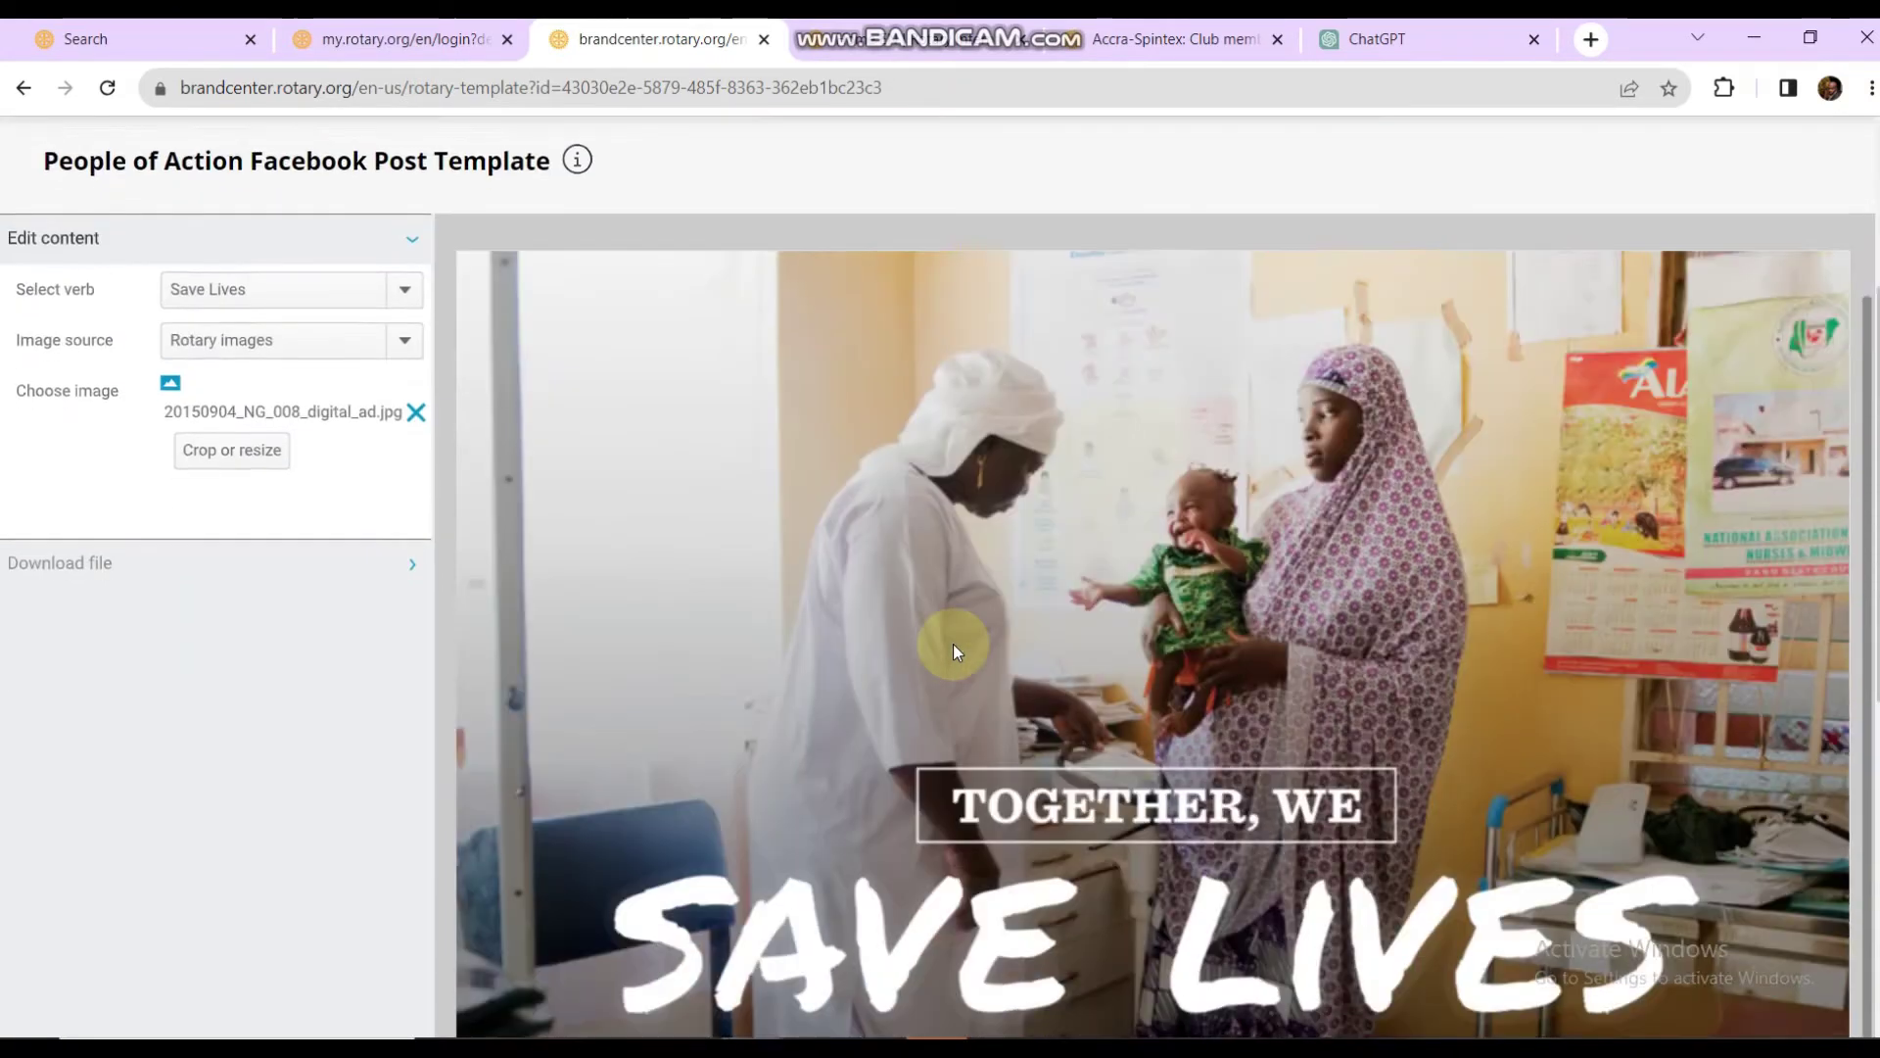
scroll(954, 644, "down", 1)
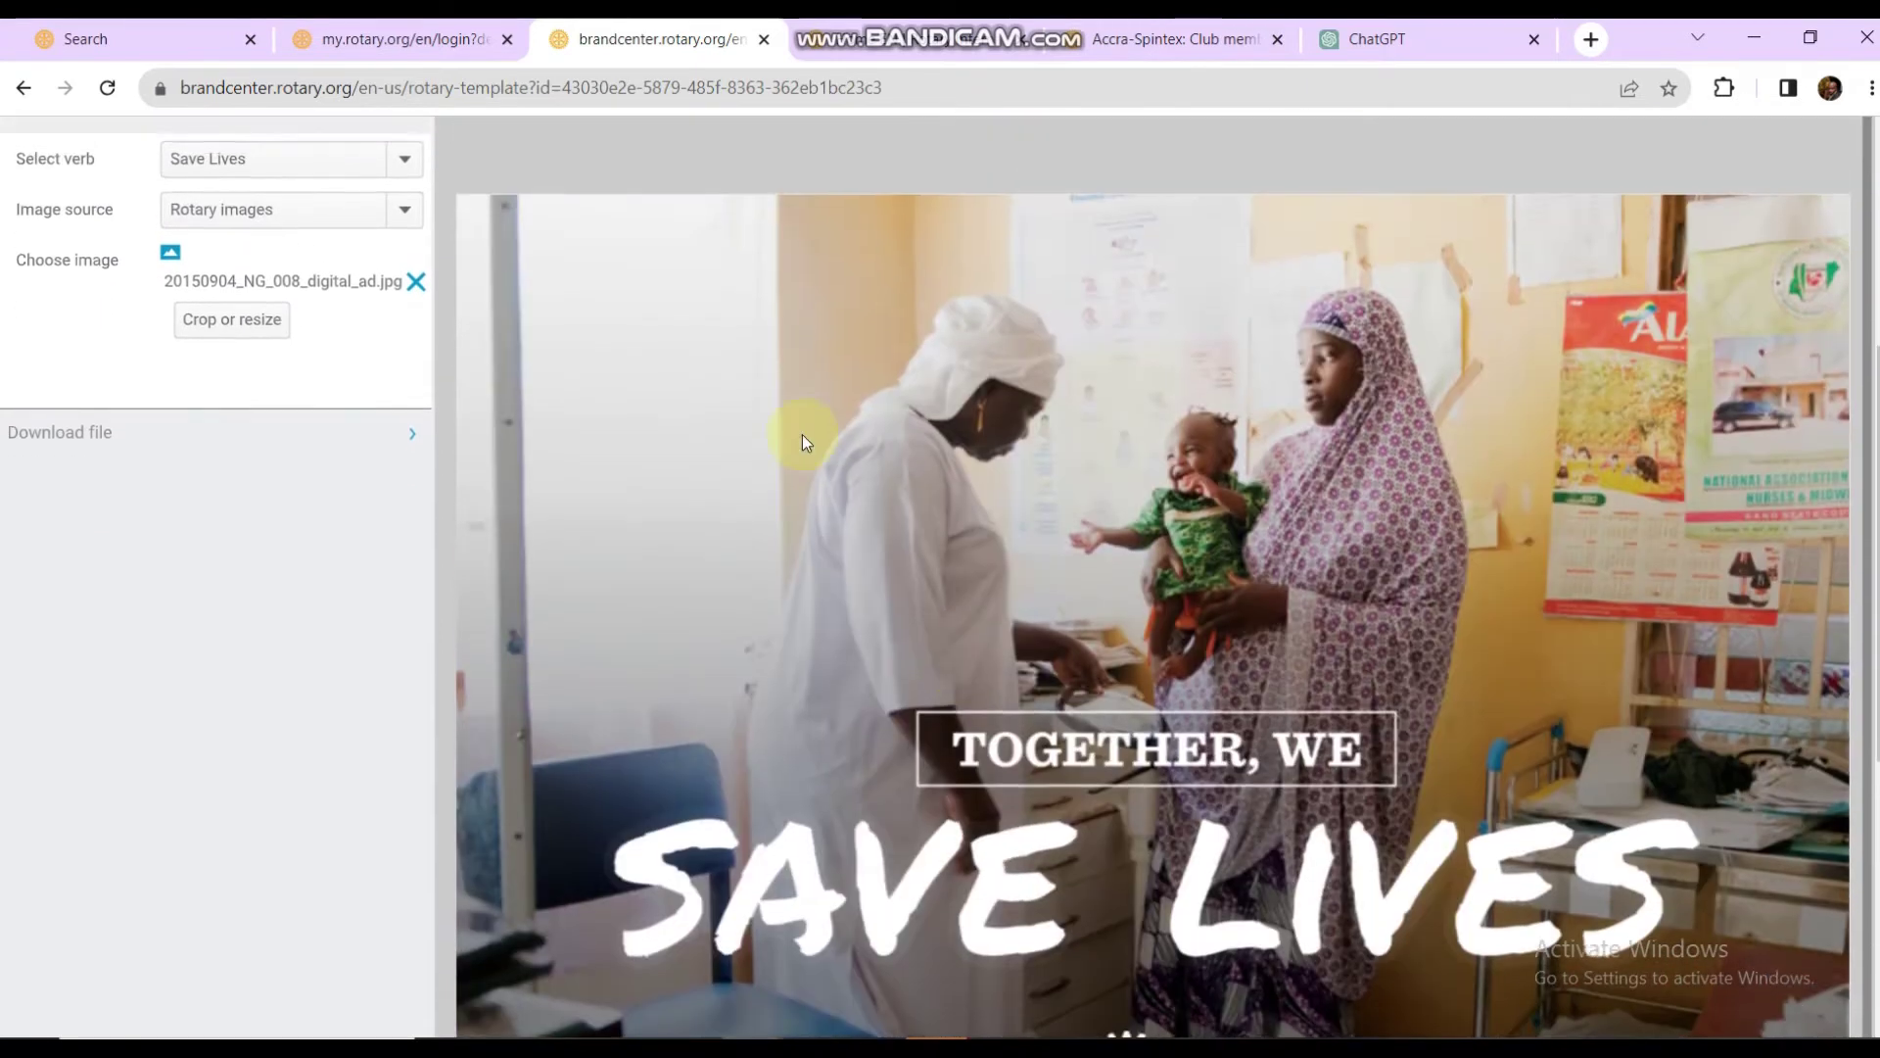
left_click(401, 164)
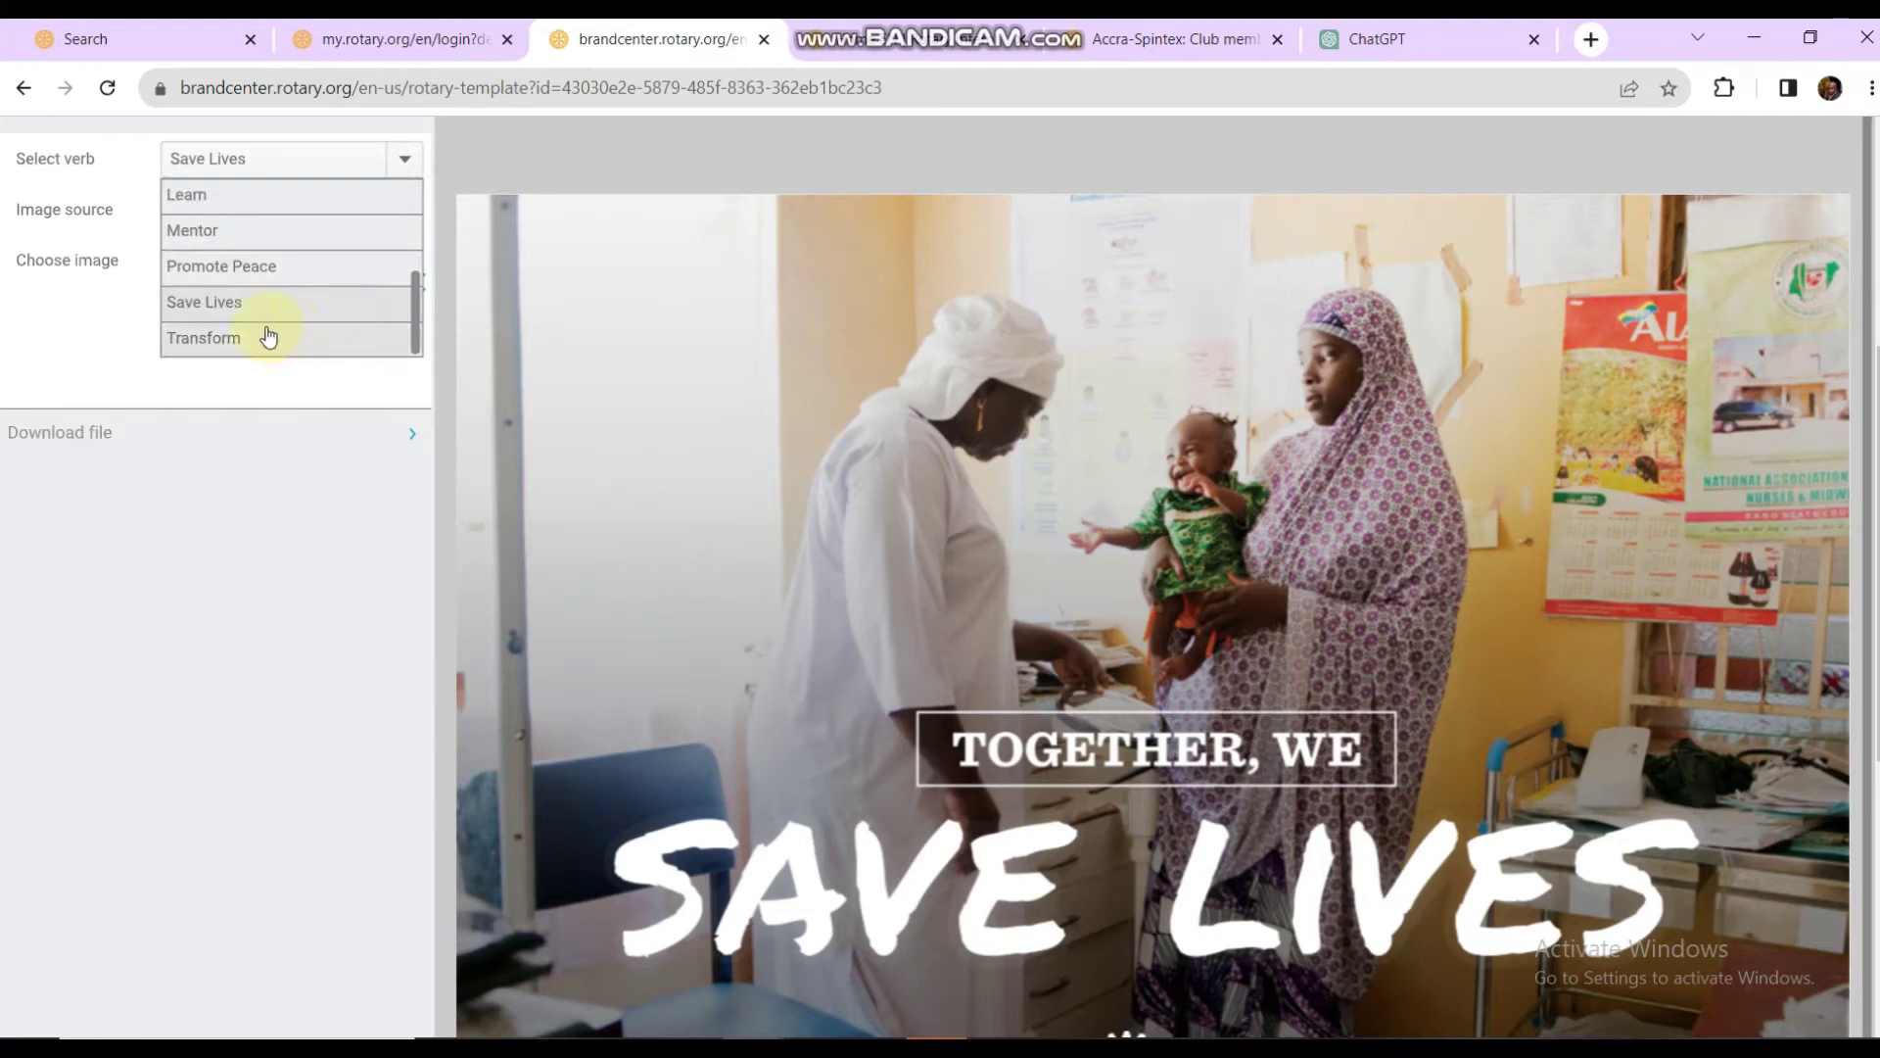
left_click(234, 344)
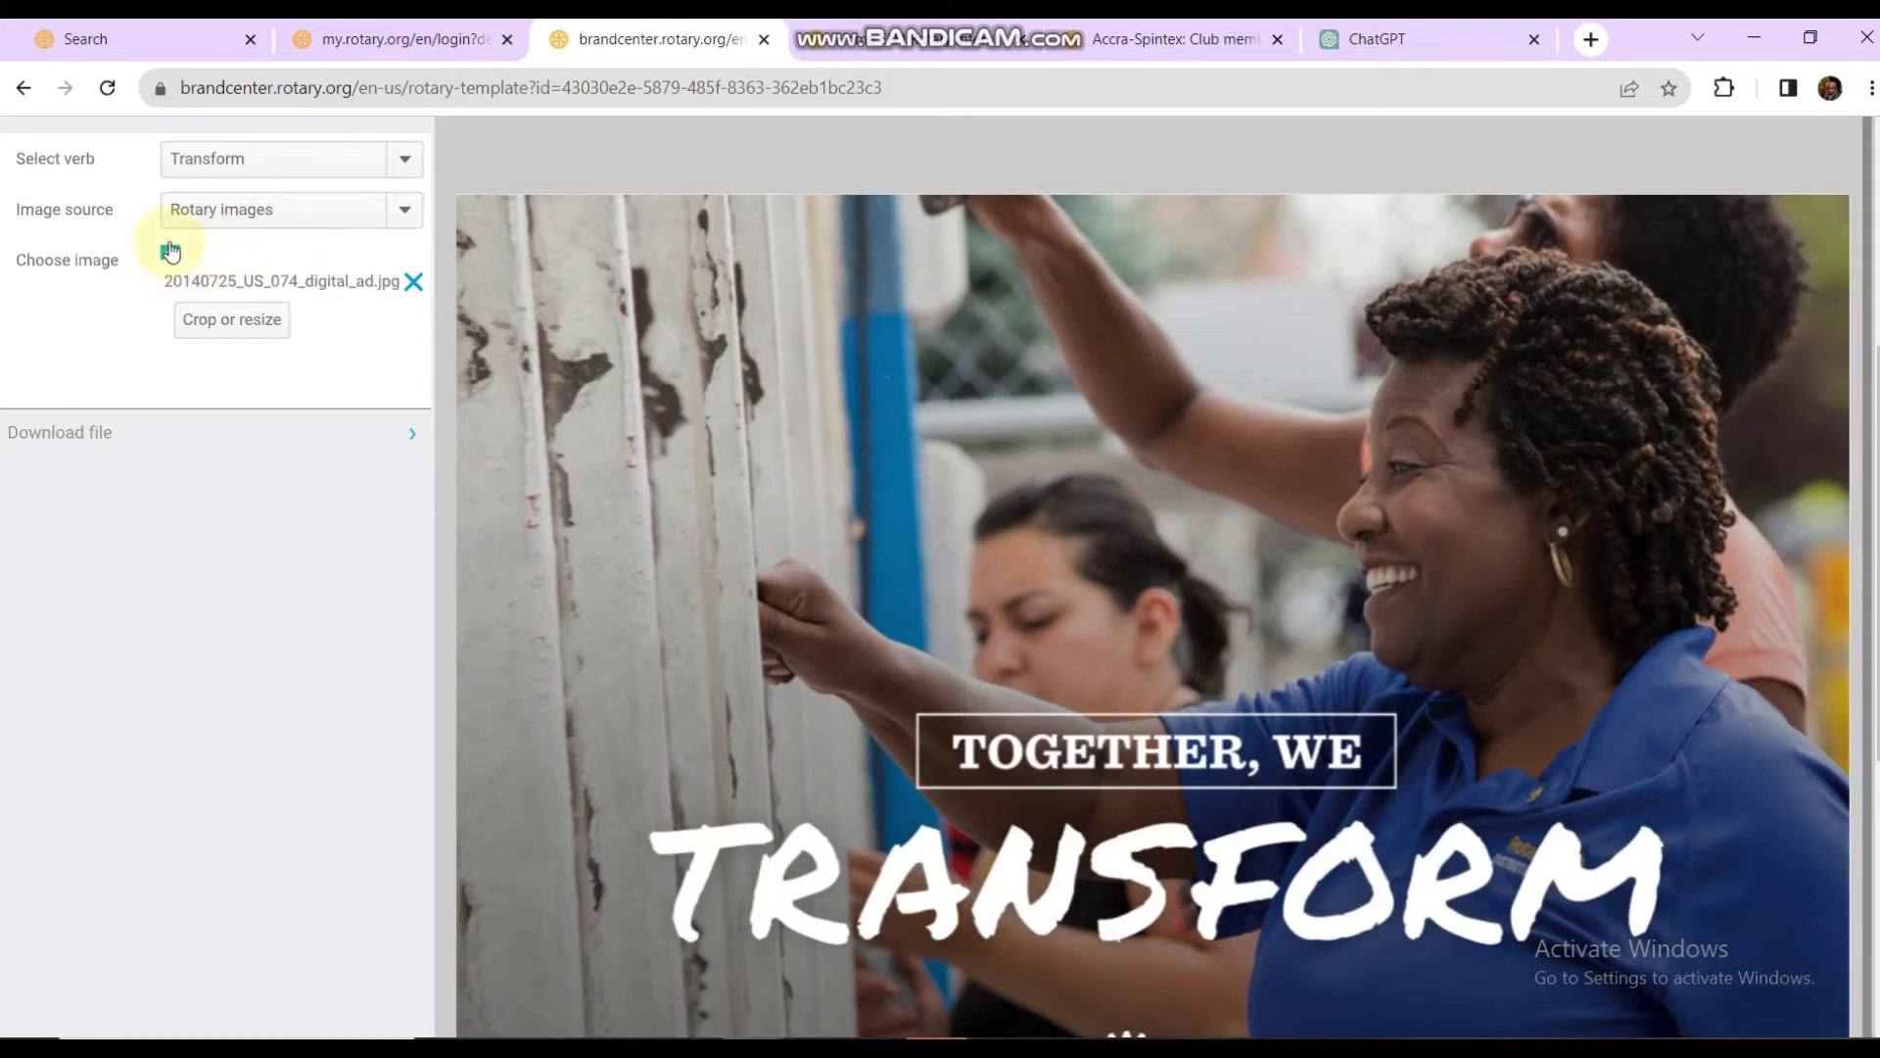
Step: Set Image source to Upload your own and open the empty Choose Image dialog
left_click(233, 219)
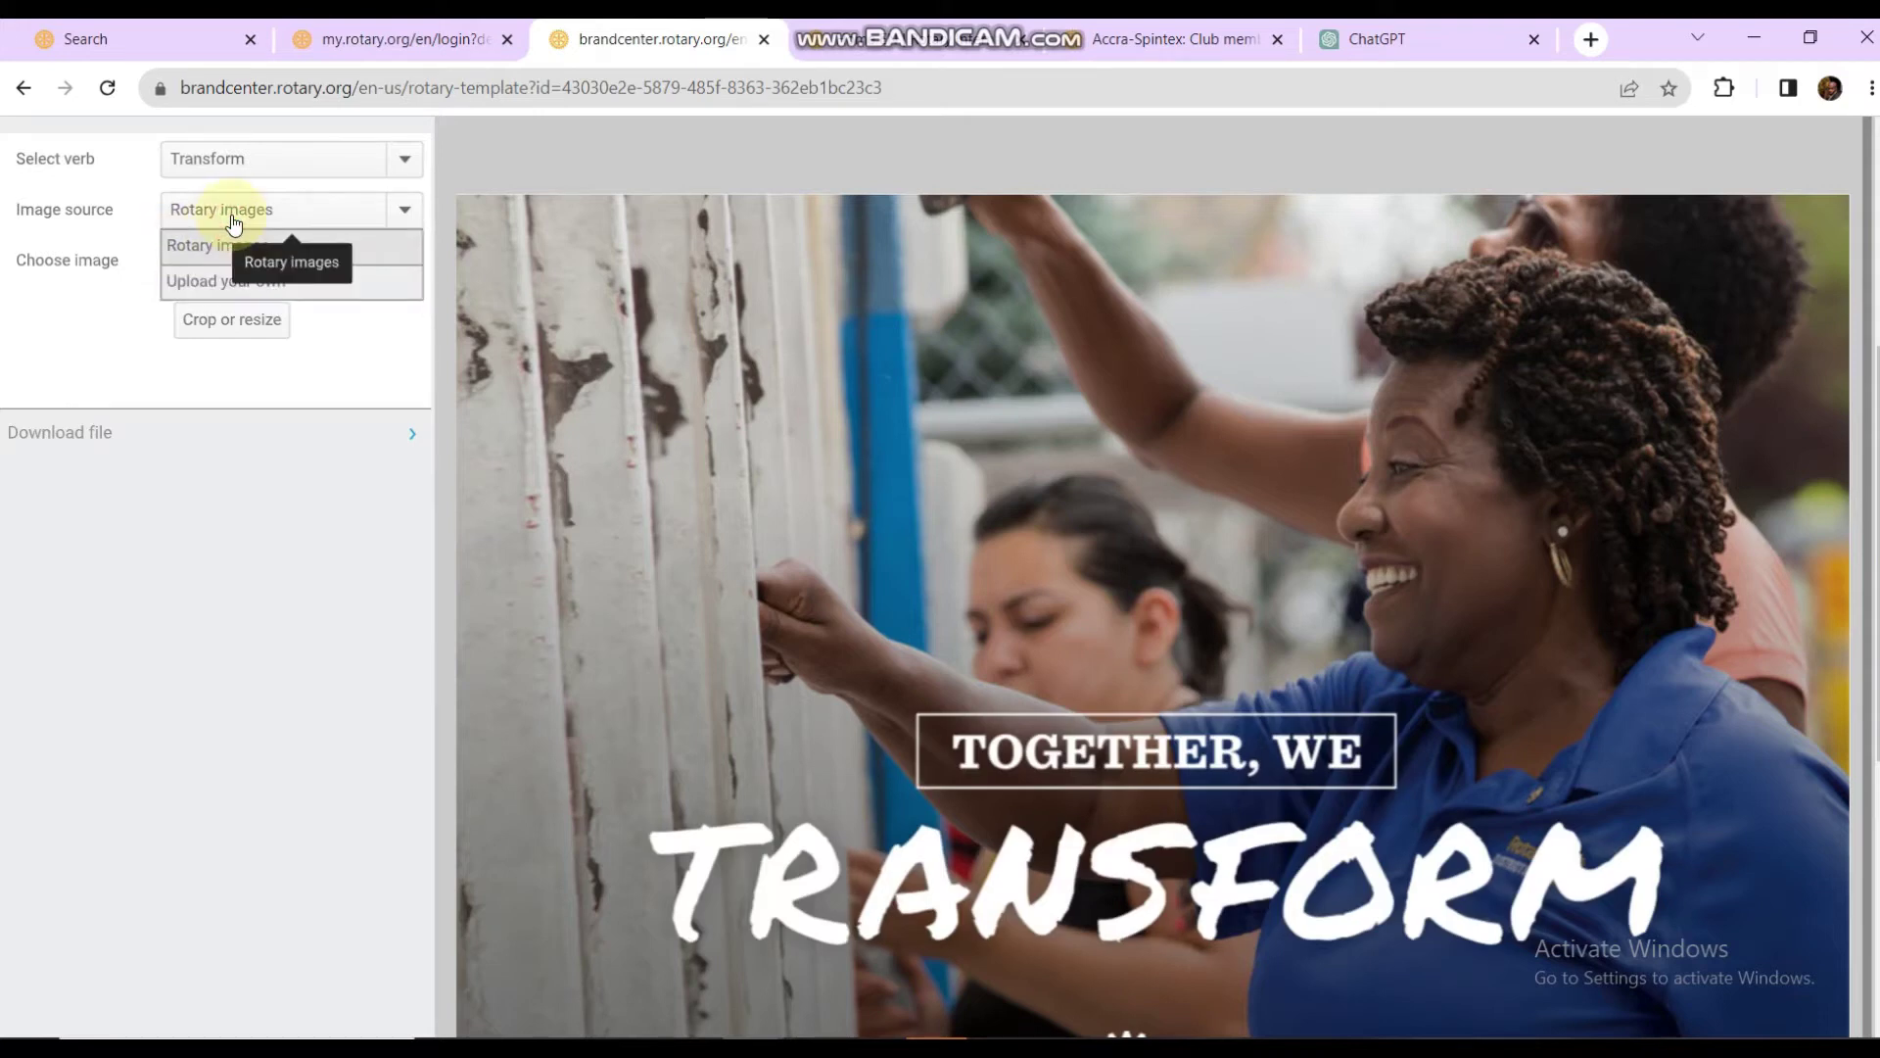
left_click(227, 282)
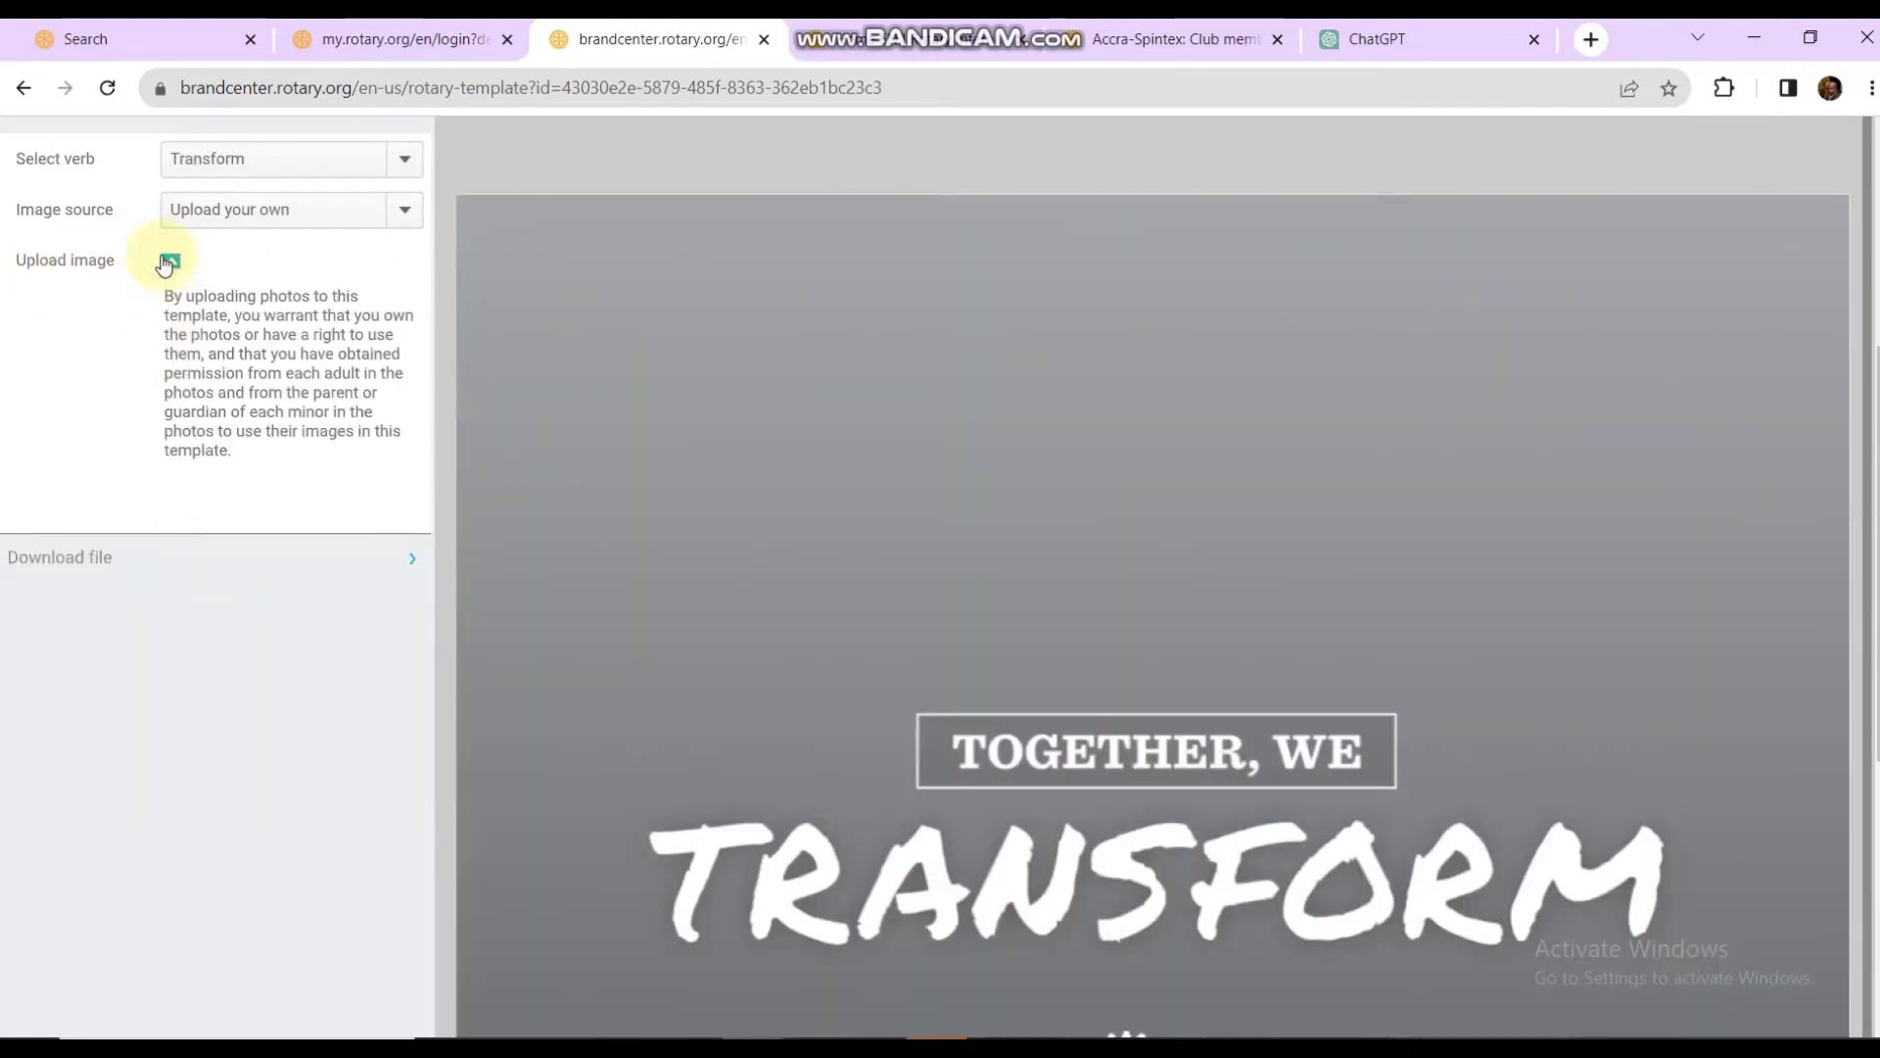
left_click(164, 264)
scroll(725, 544, "down", 2)
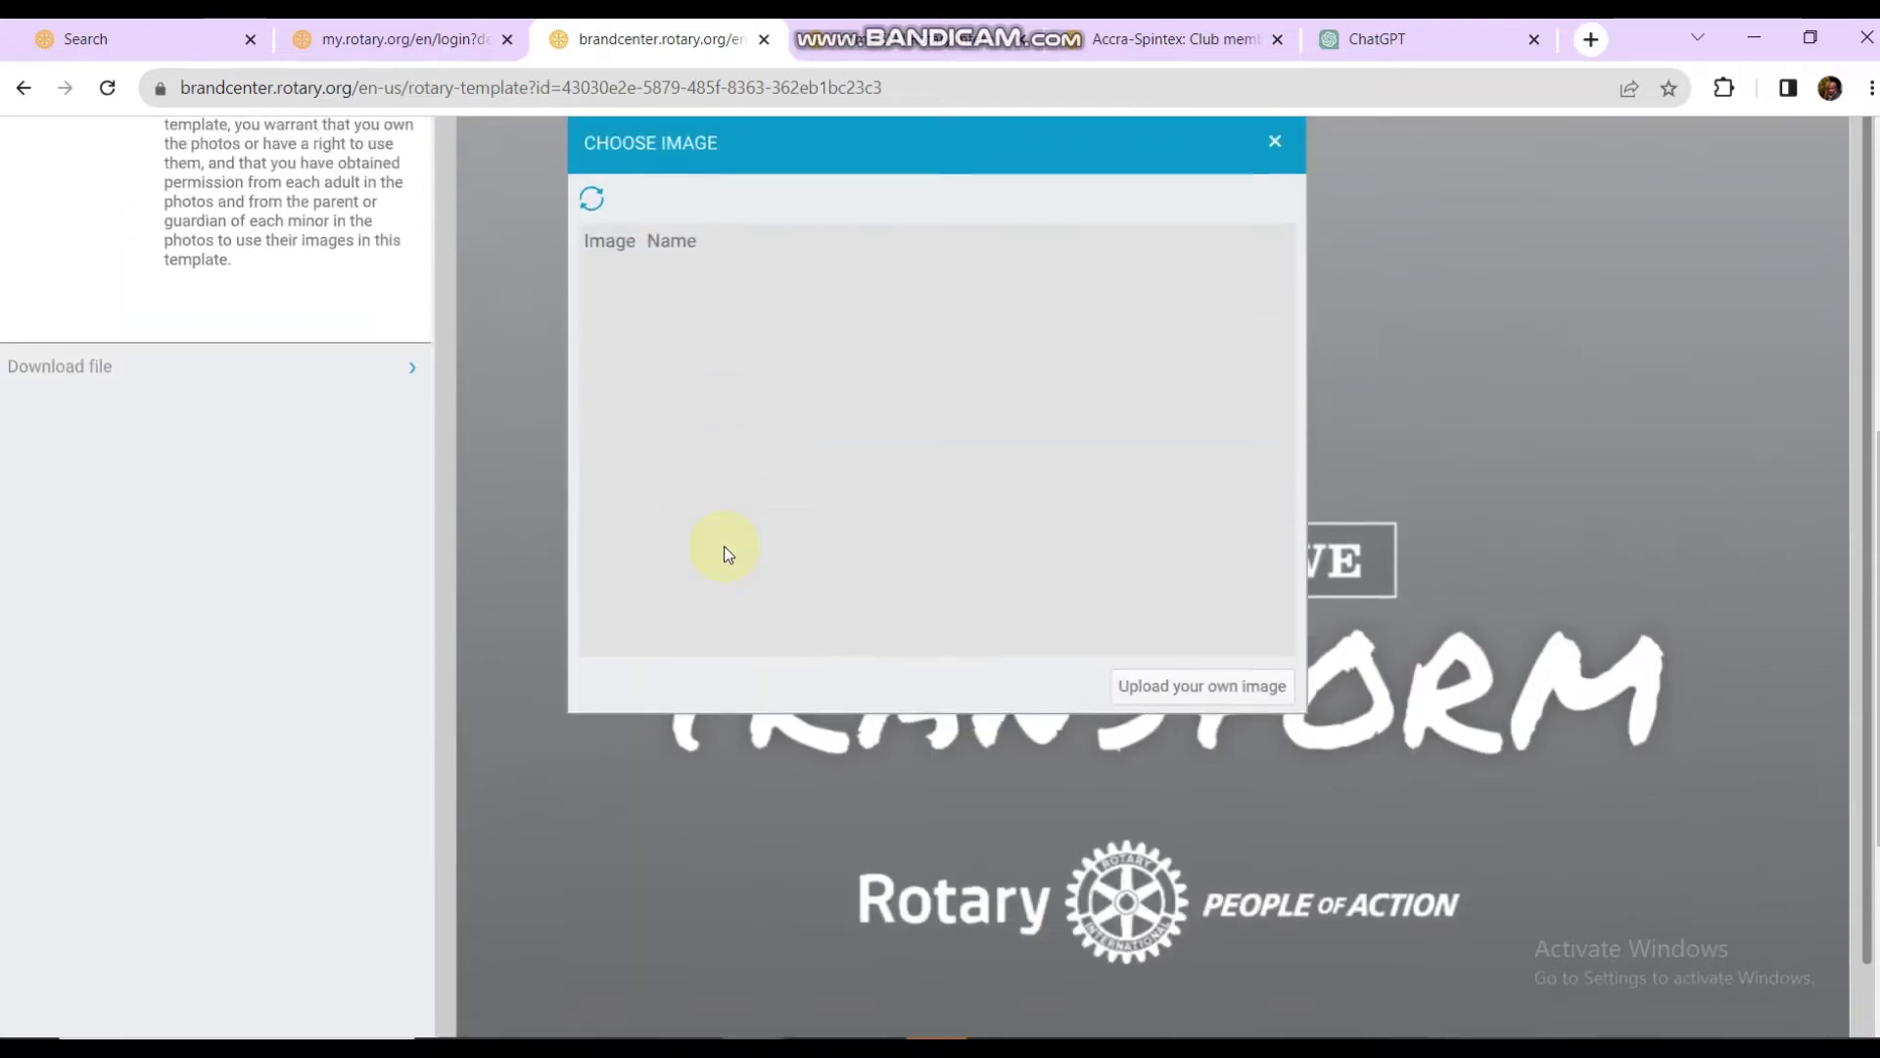
scroll(725, 544, "up", 1)
Step: Upload photo_2023-07-08_03-10-52.jpg from the computer as the template's background image
left_click(1185, 730)
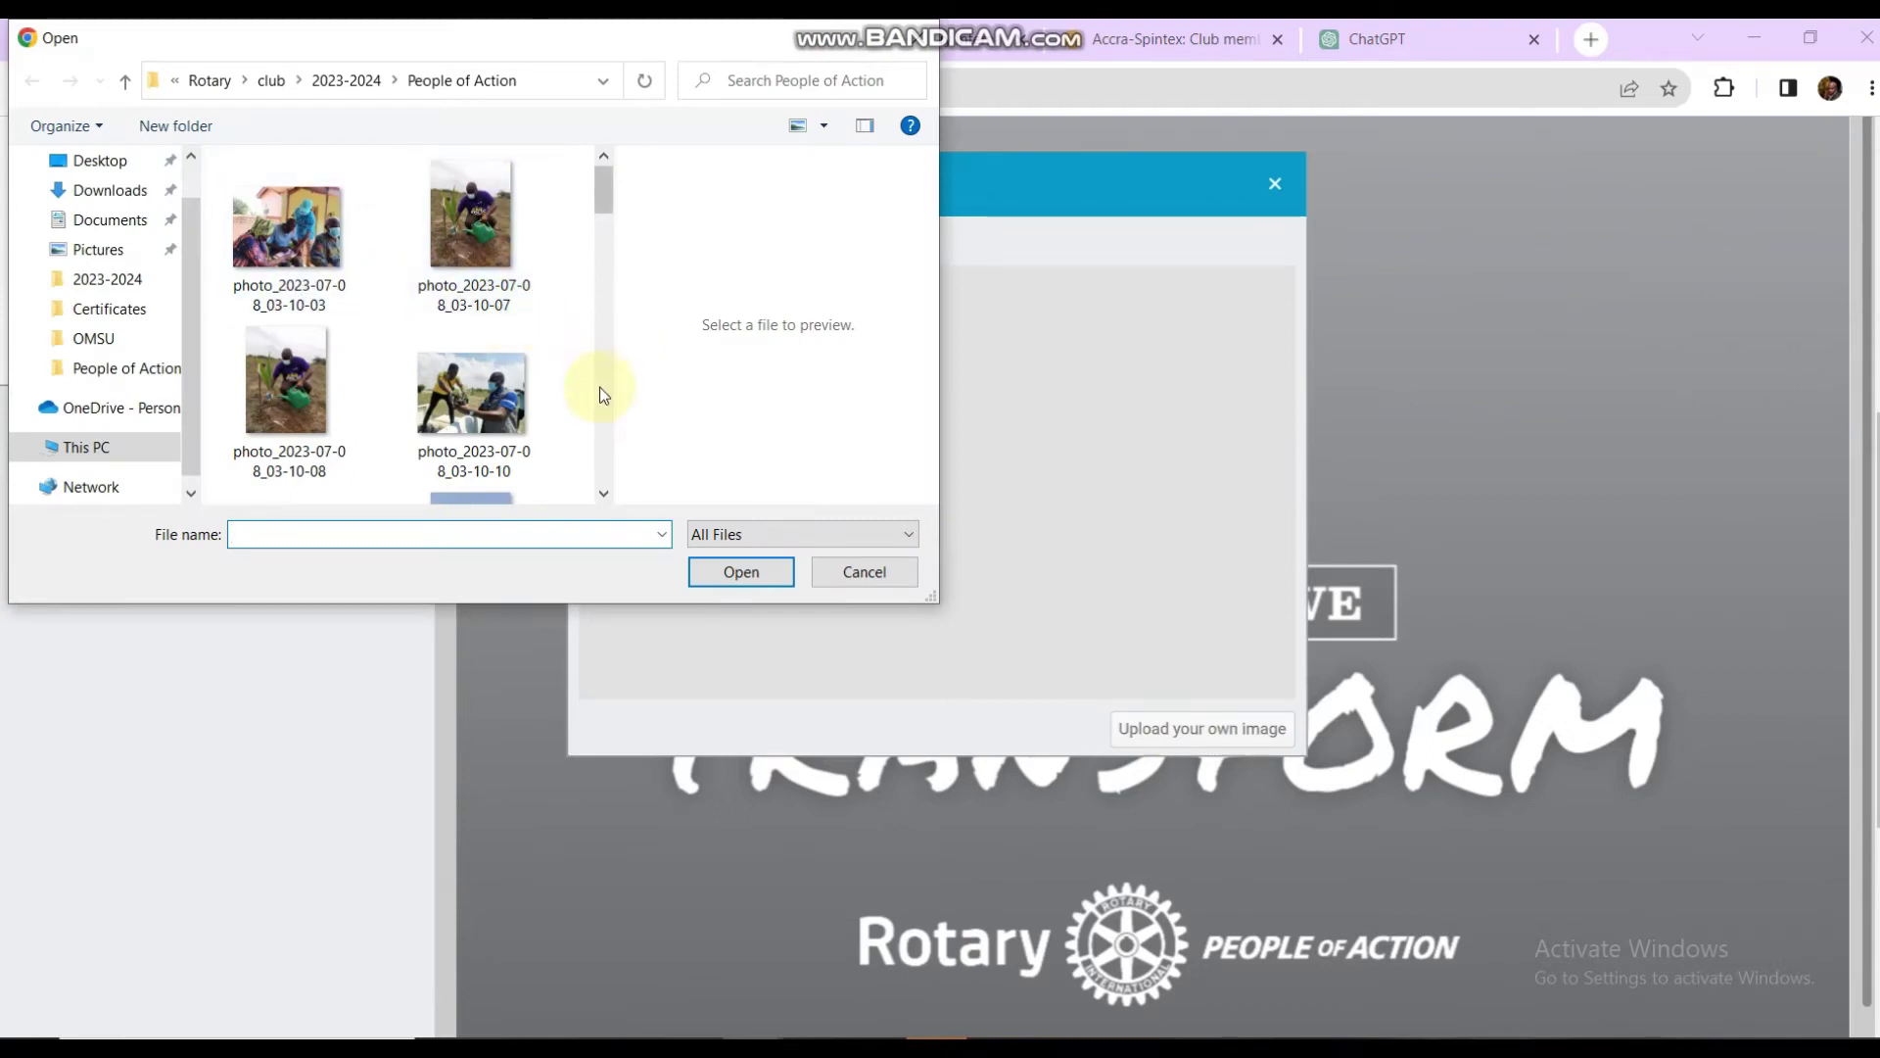
scroll(599, 385, "down", 2)
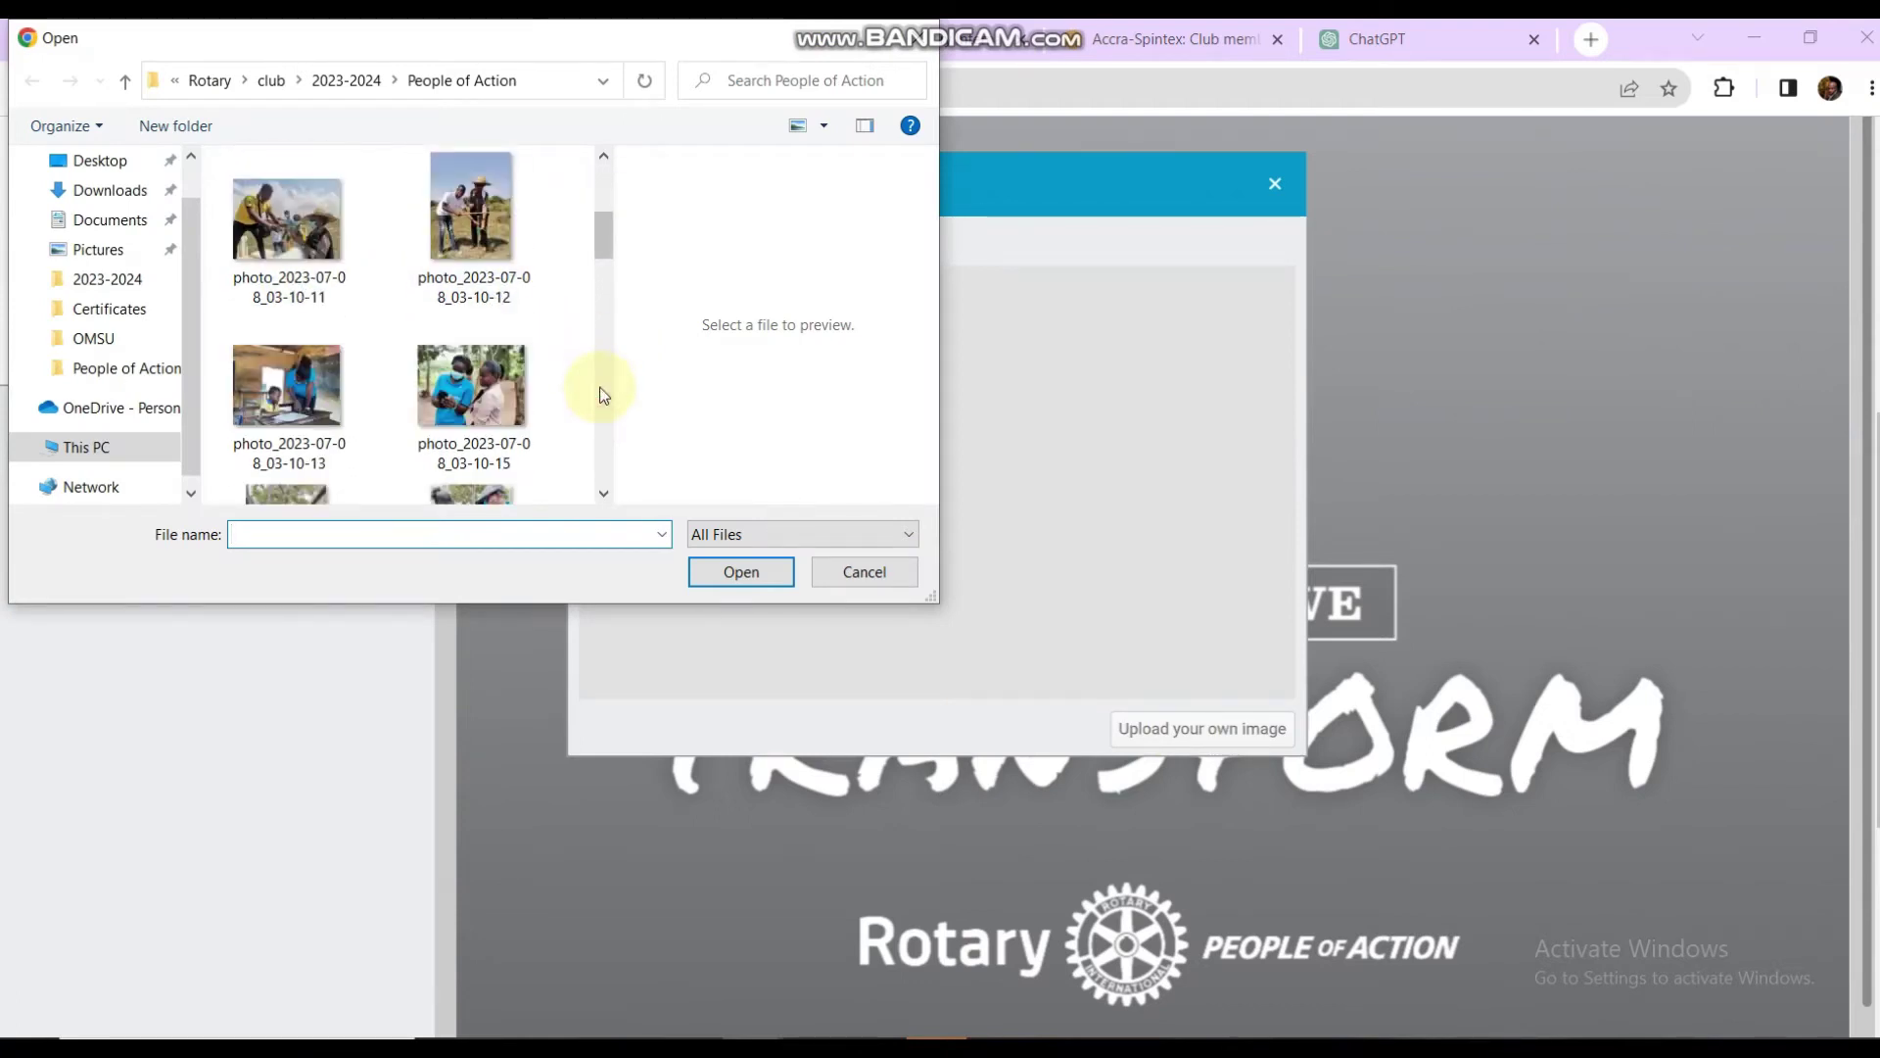
scroll(601, 392, "down", 2)
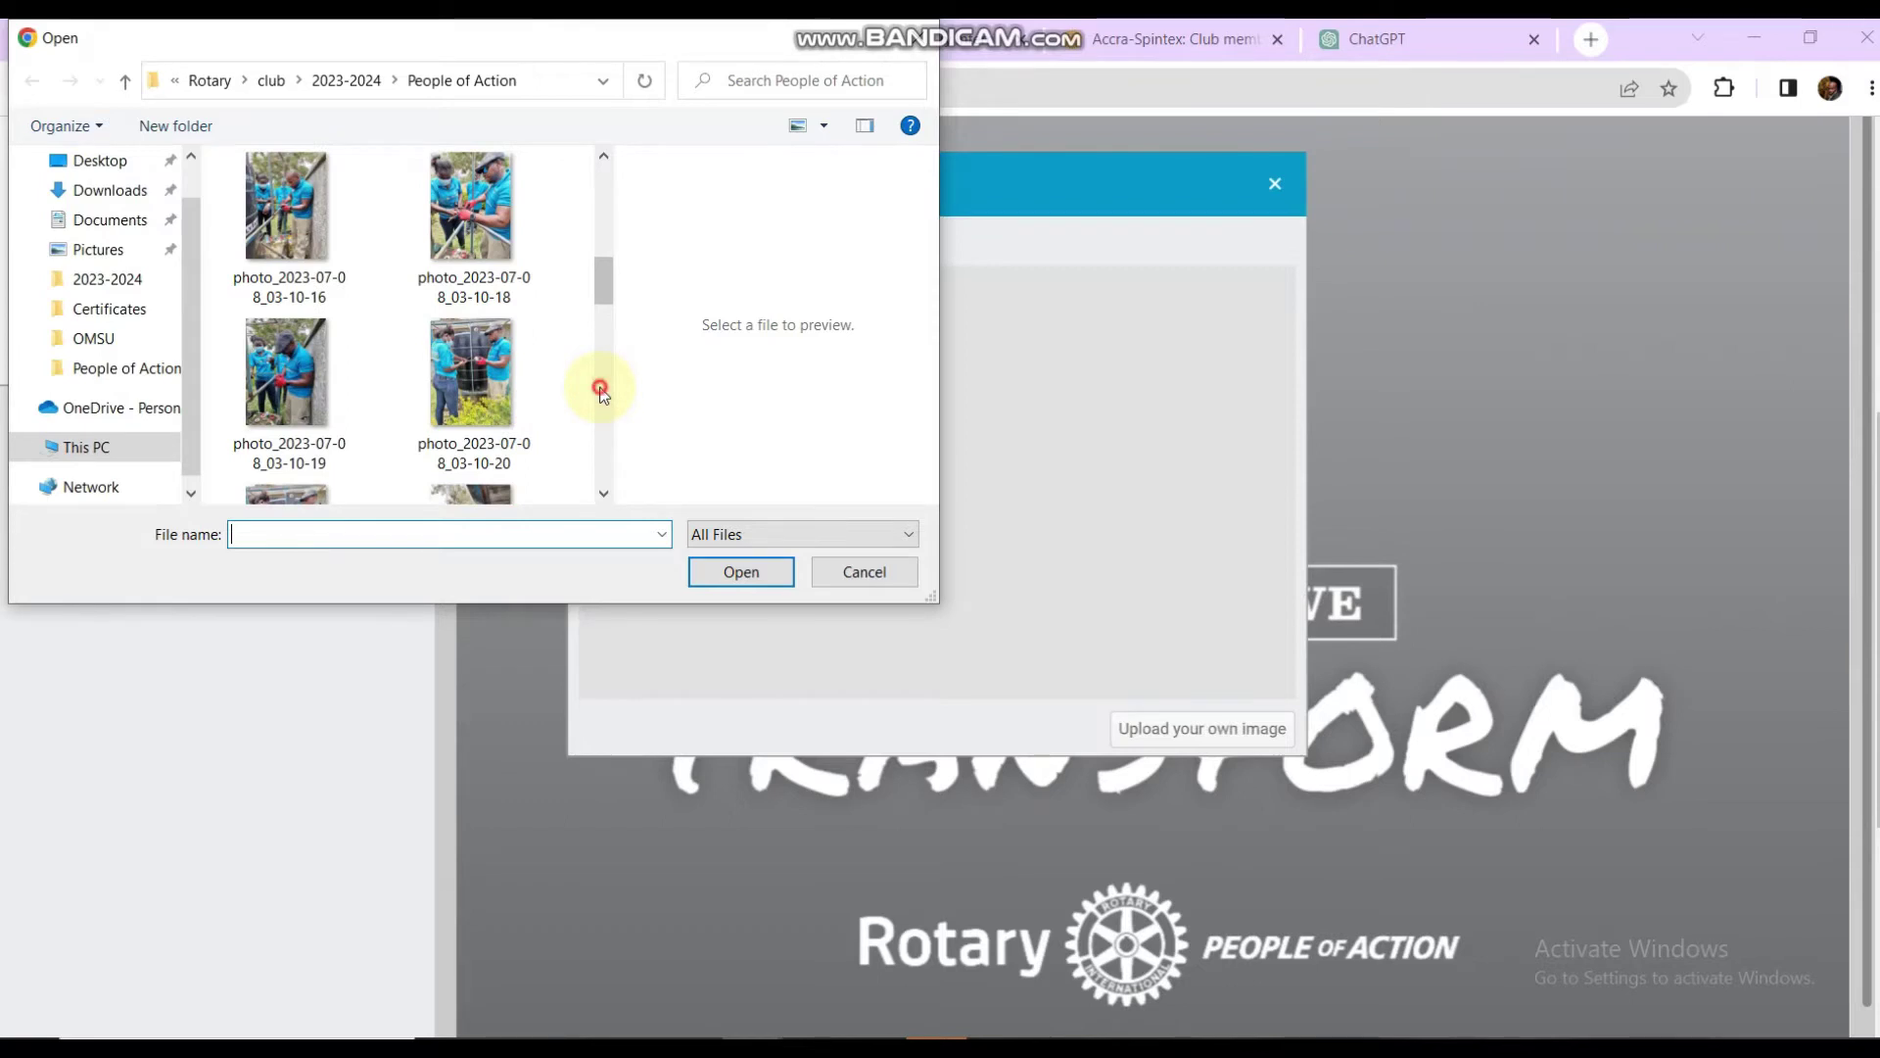
left_click(600, 392)
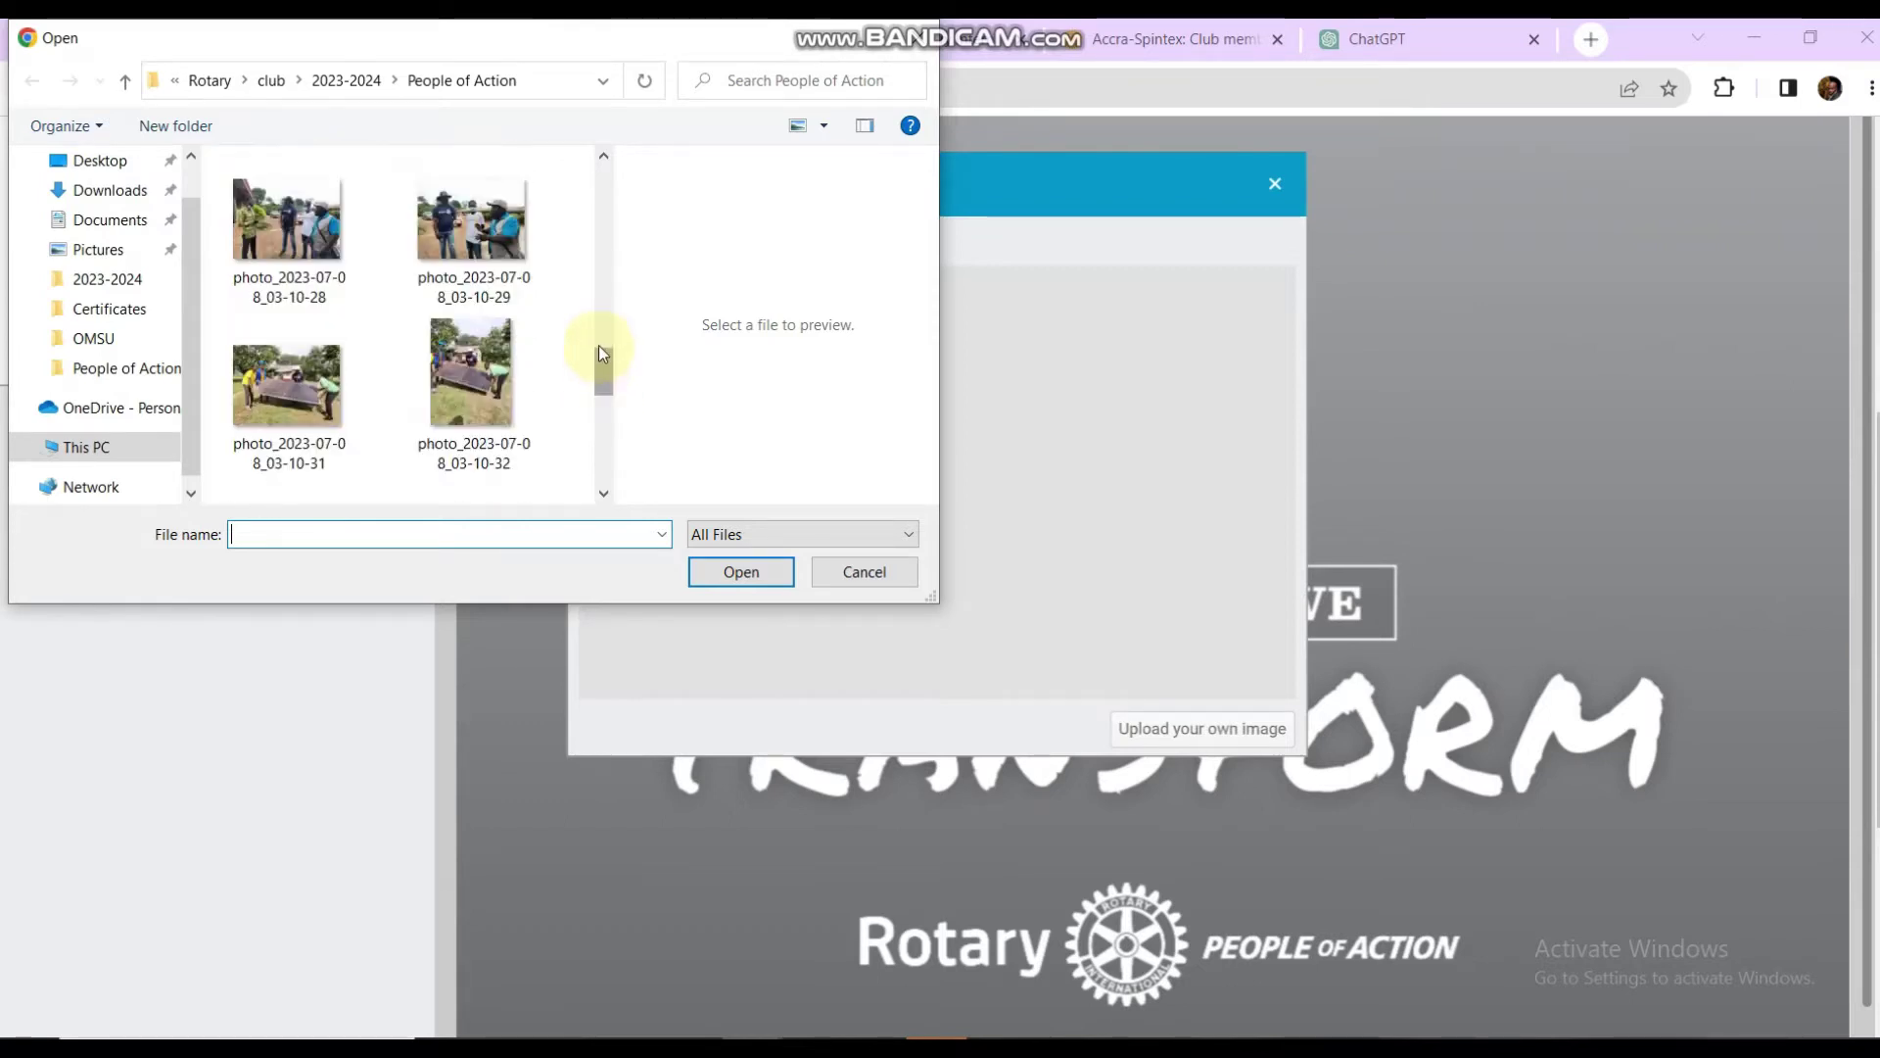
left_click_drag(603, 376, 607, 435)
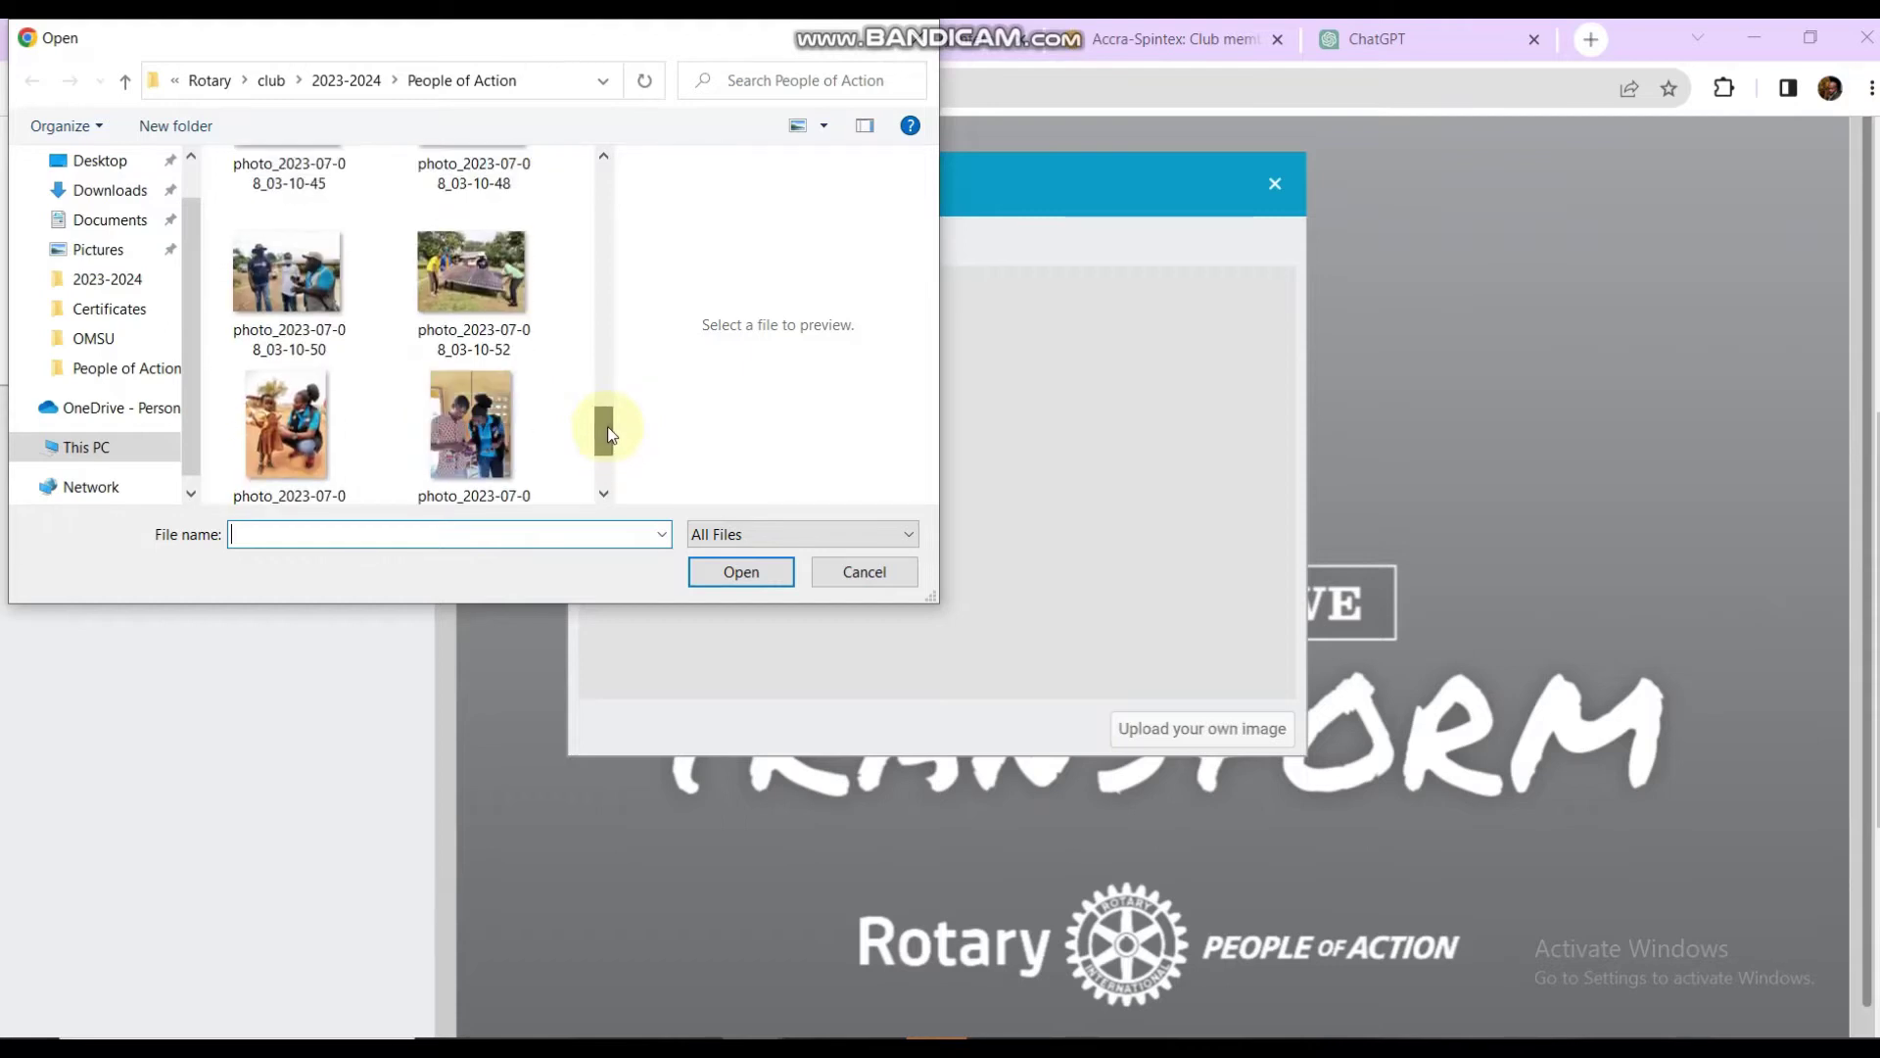
left_click(447, 269)
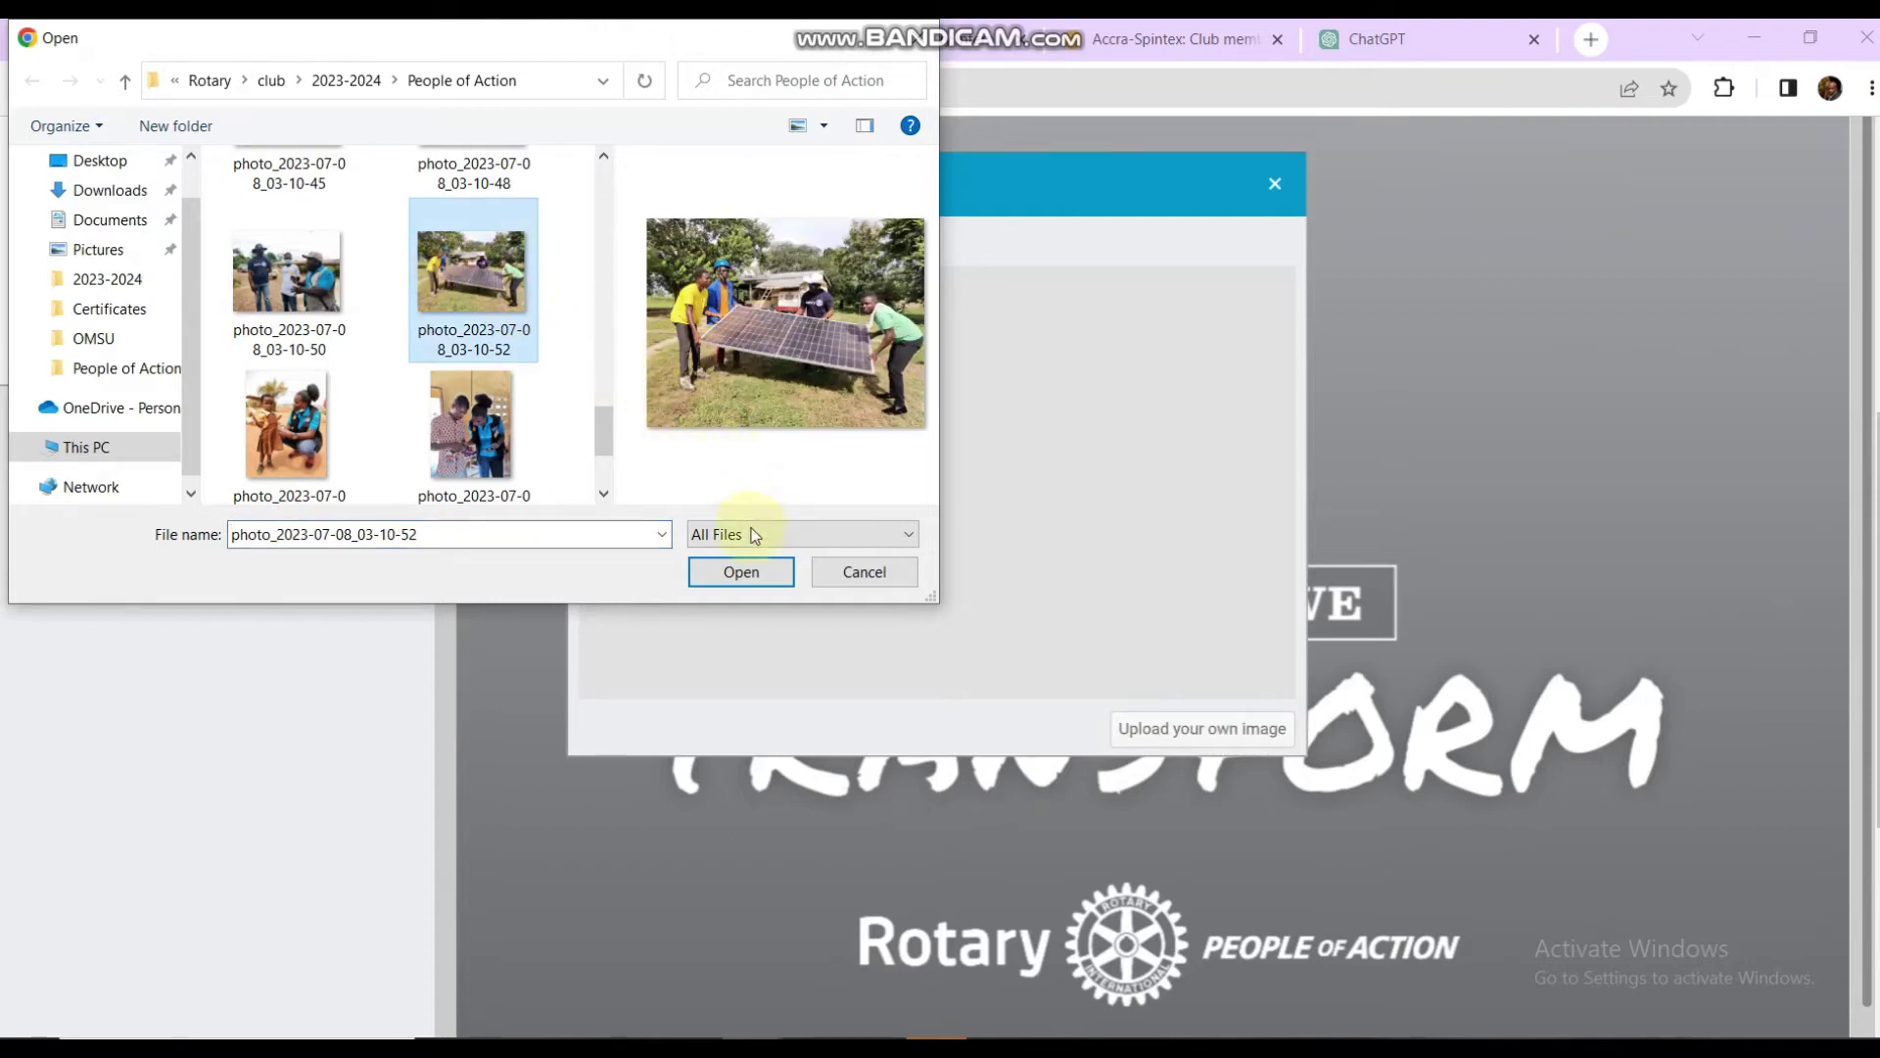
left_click(742, 574)
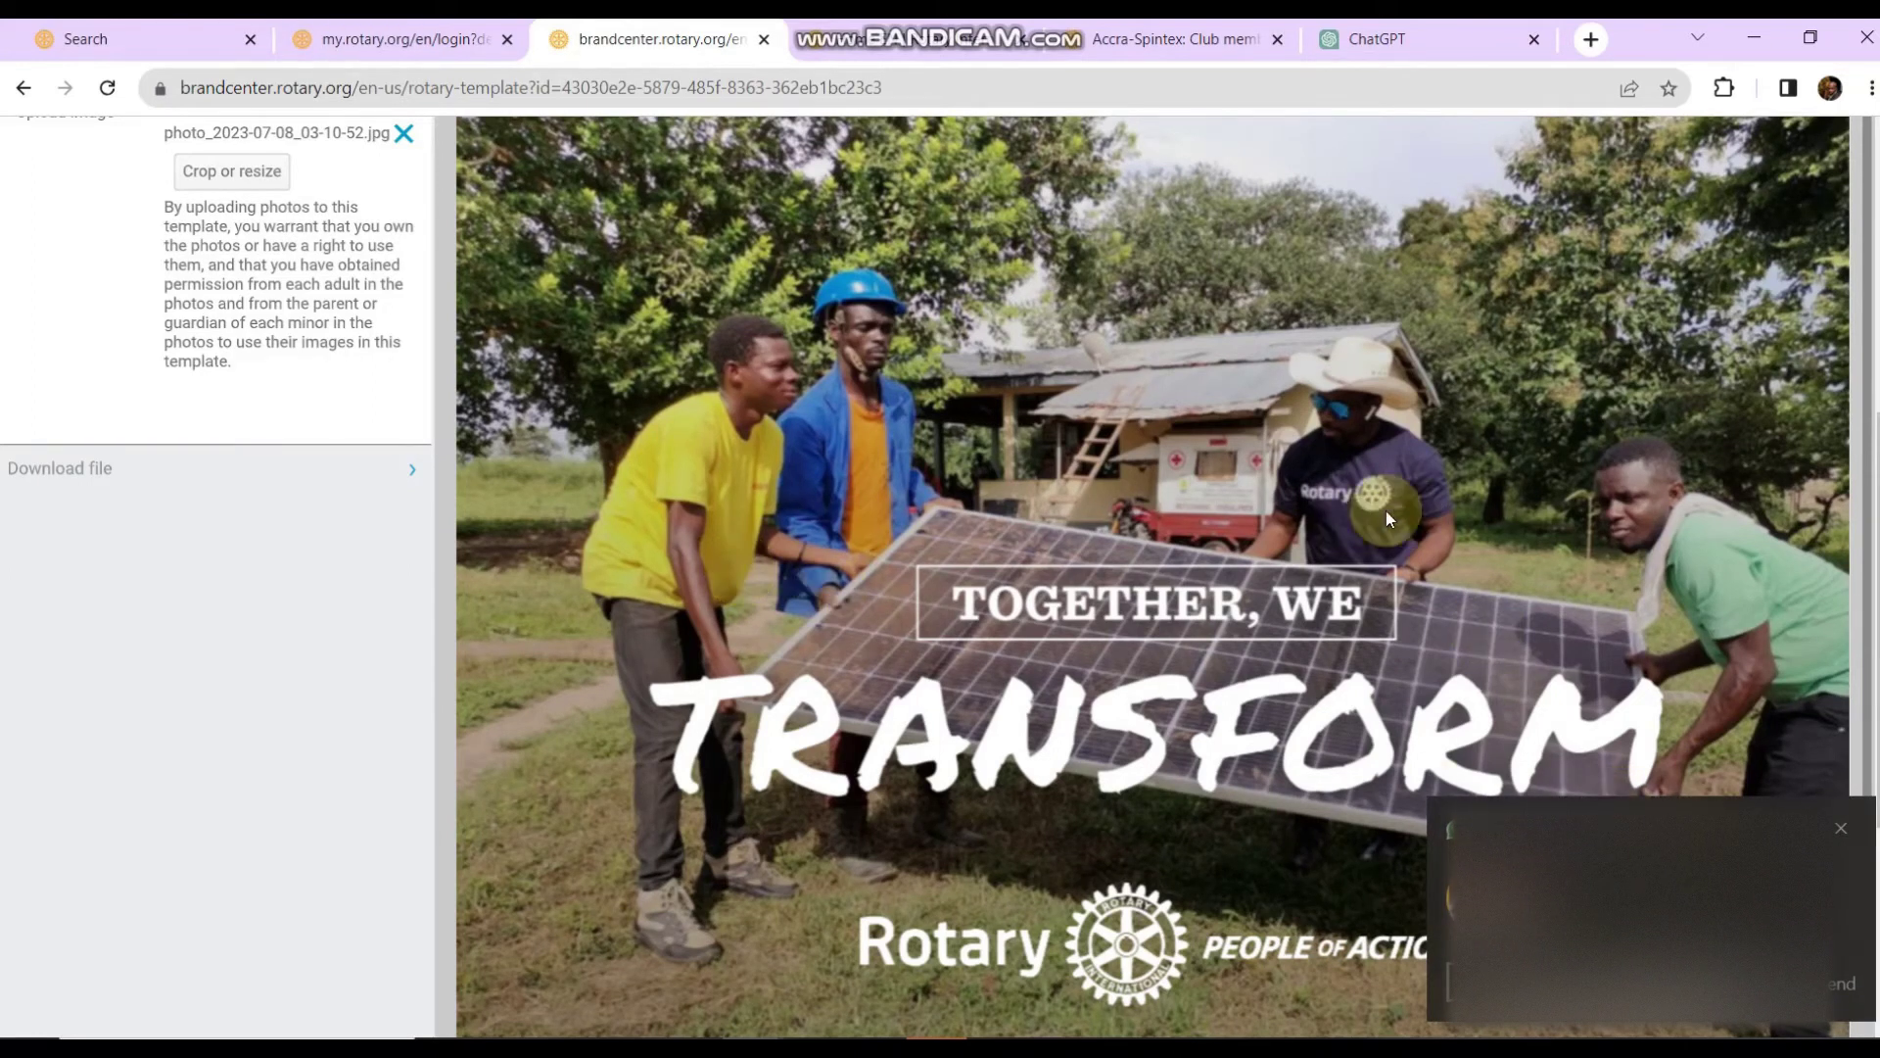
Step: Dismiss the notification and open the Crop or resize settings for the uploaded photo
left_click(1841, 828)
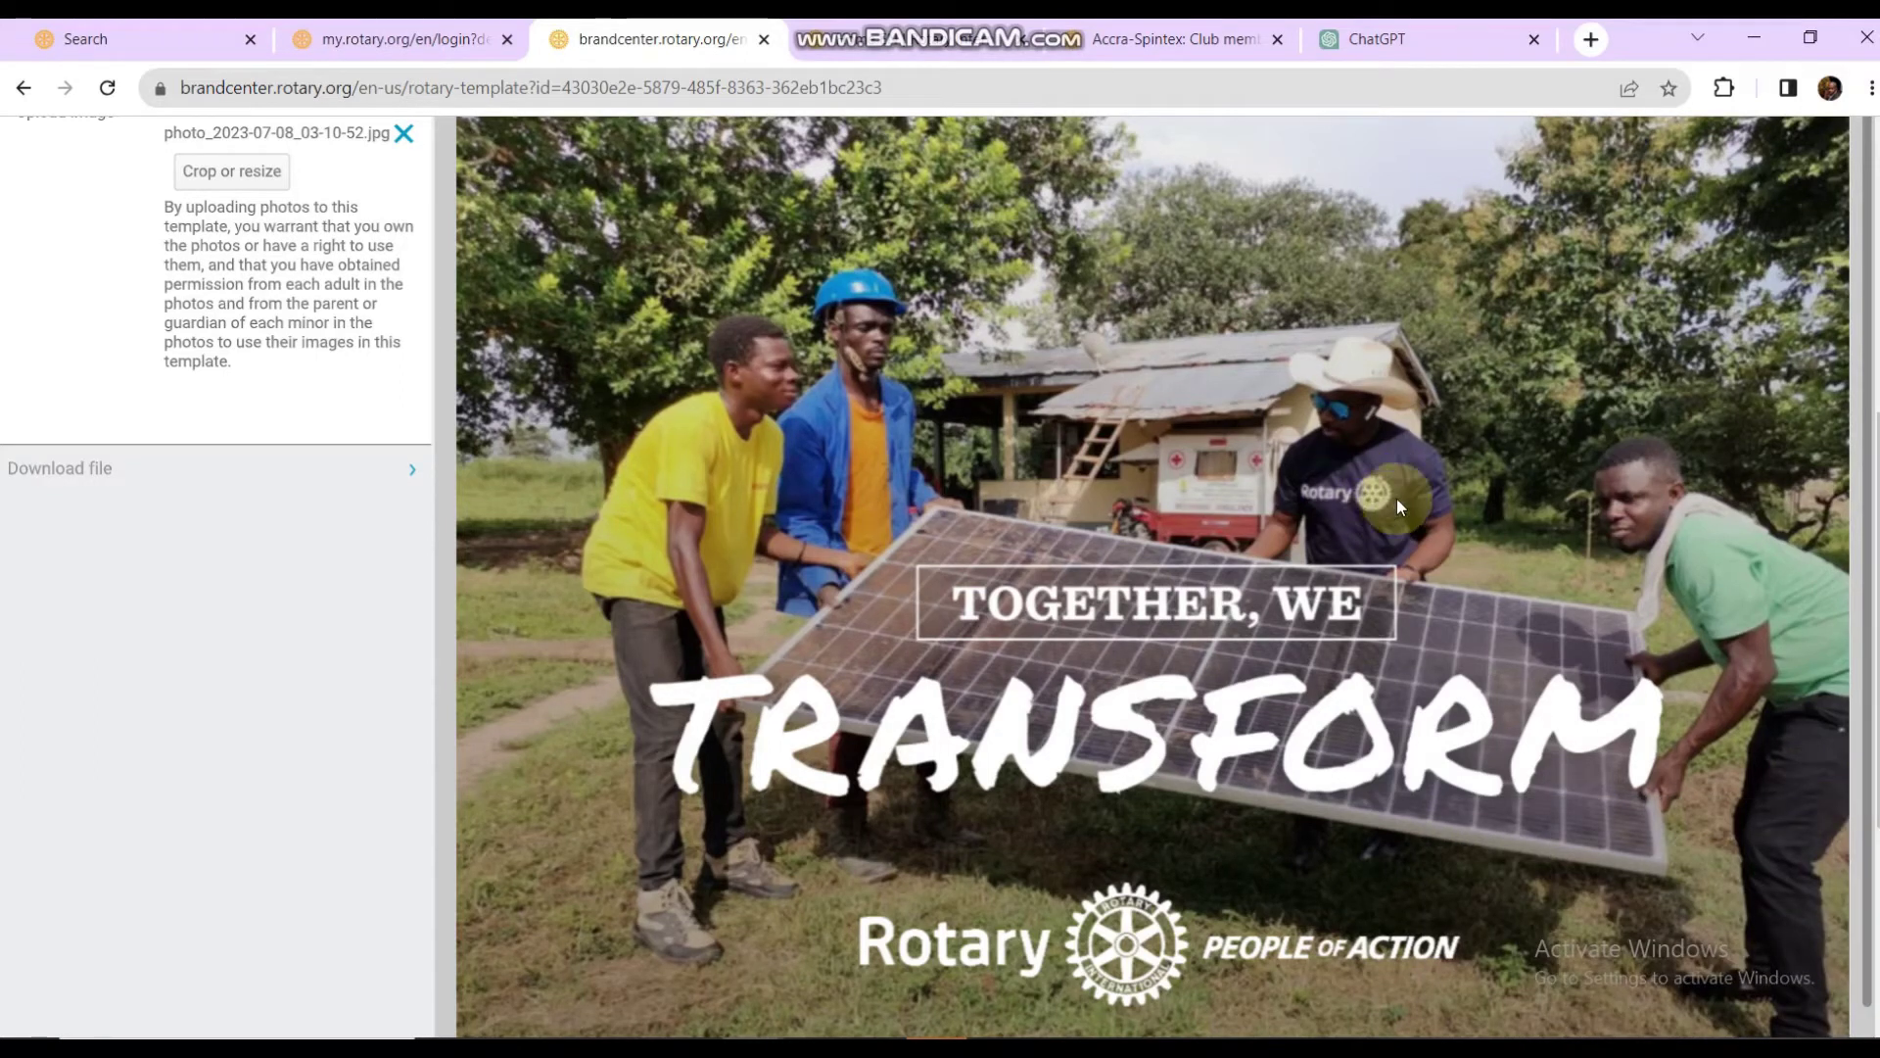
scroll(1202, 538, "down", 3)
scroll(1201, 538, "up", 1)
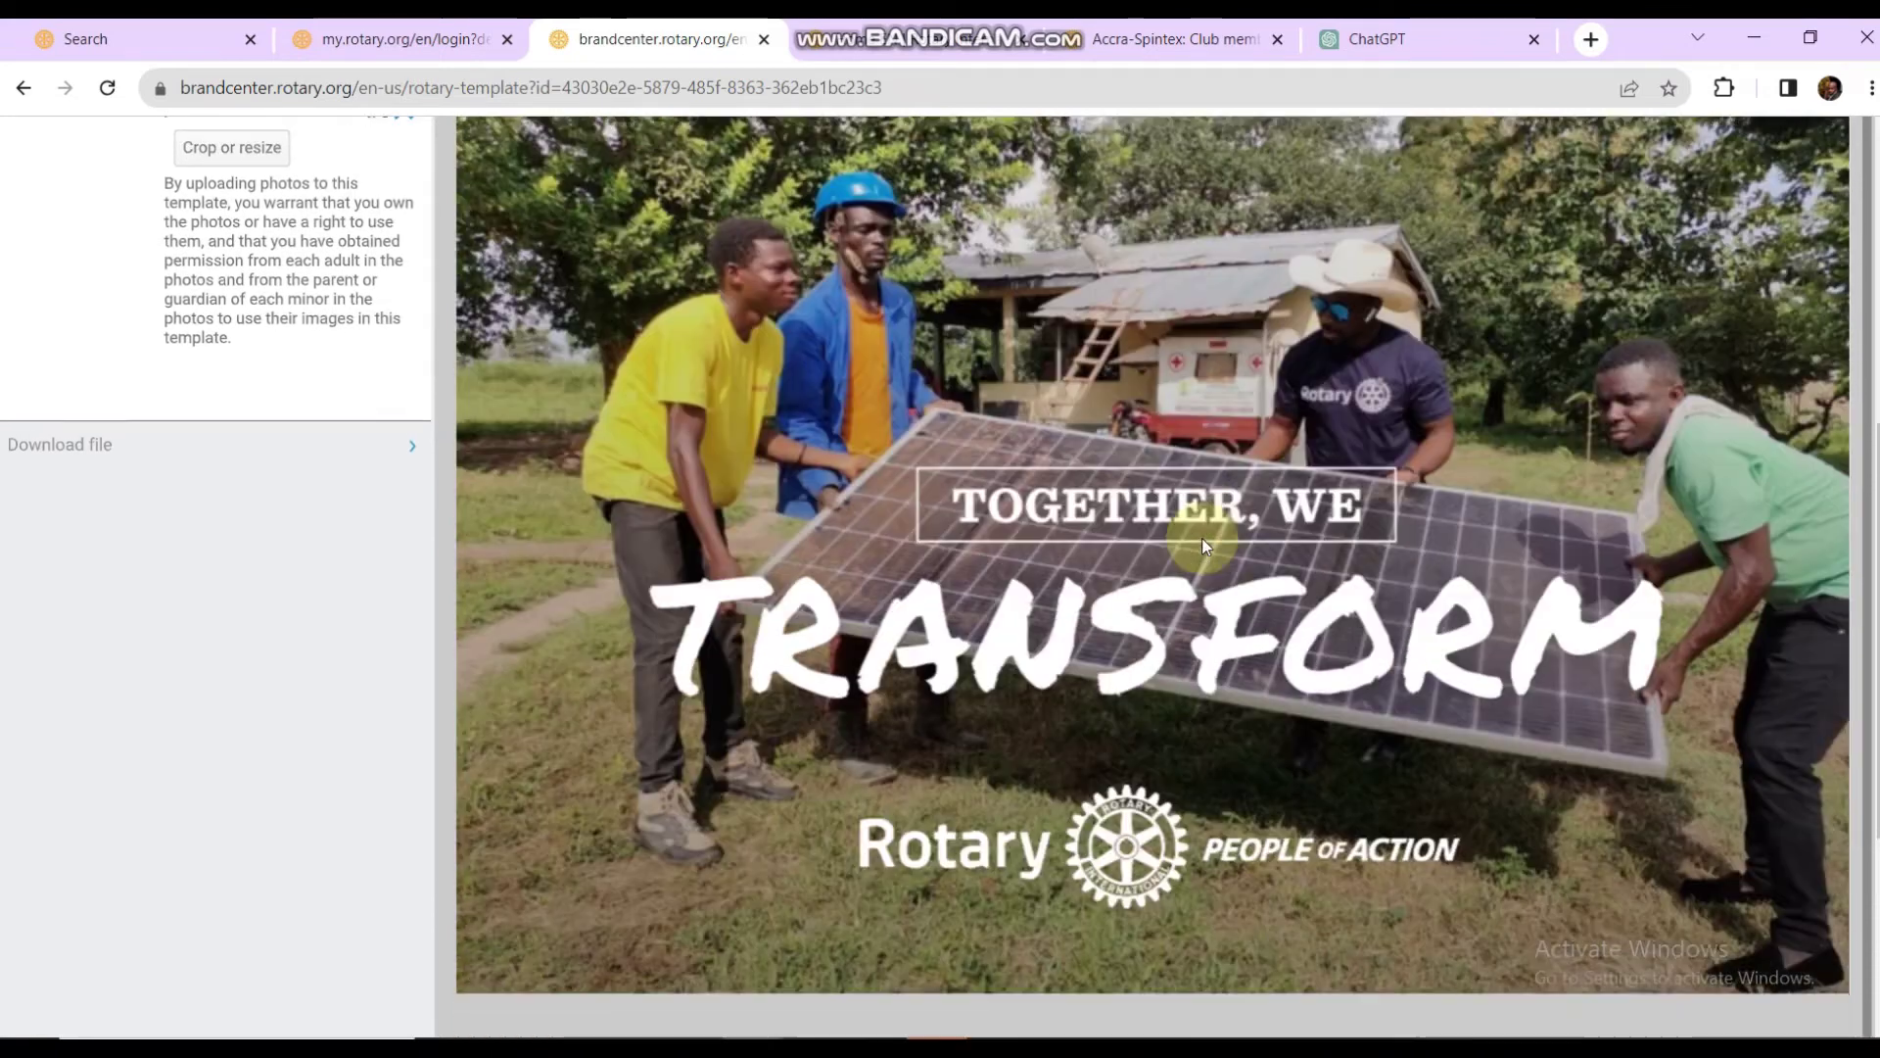
scroll(1201, 538, "down", 1)
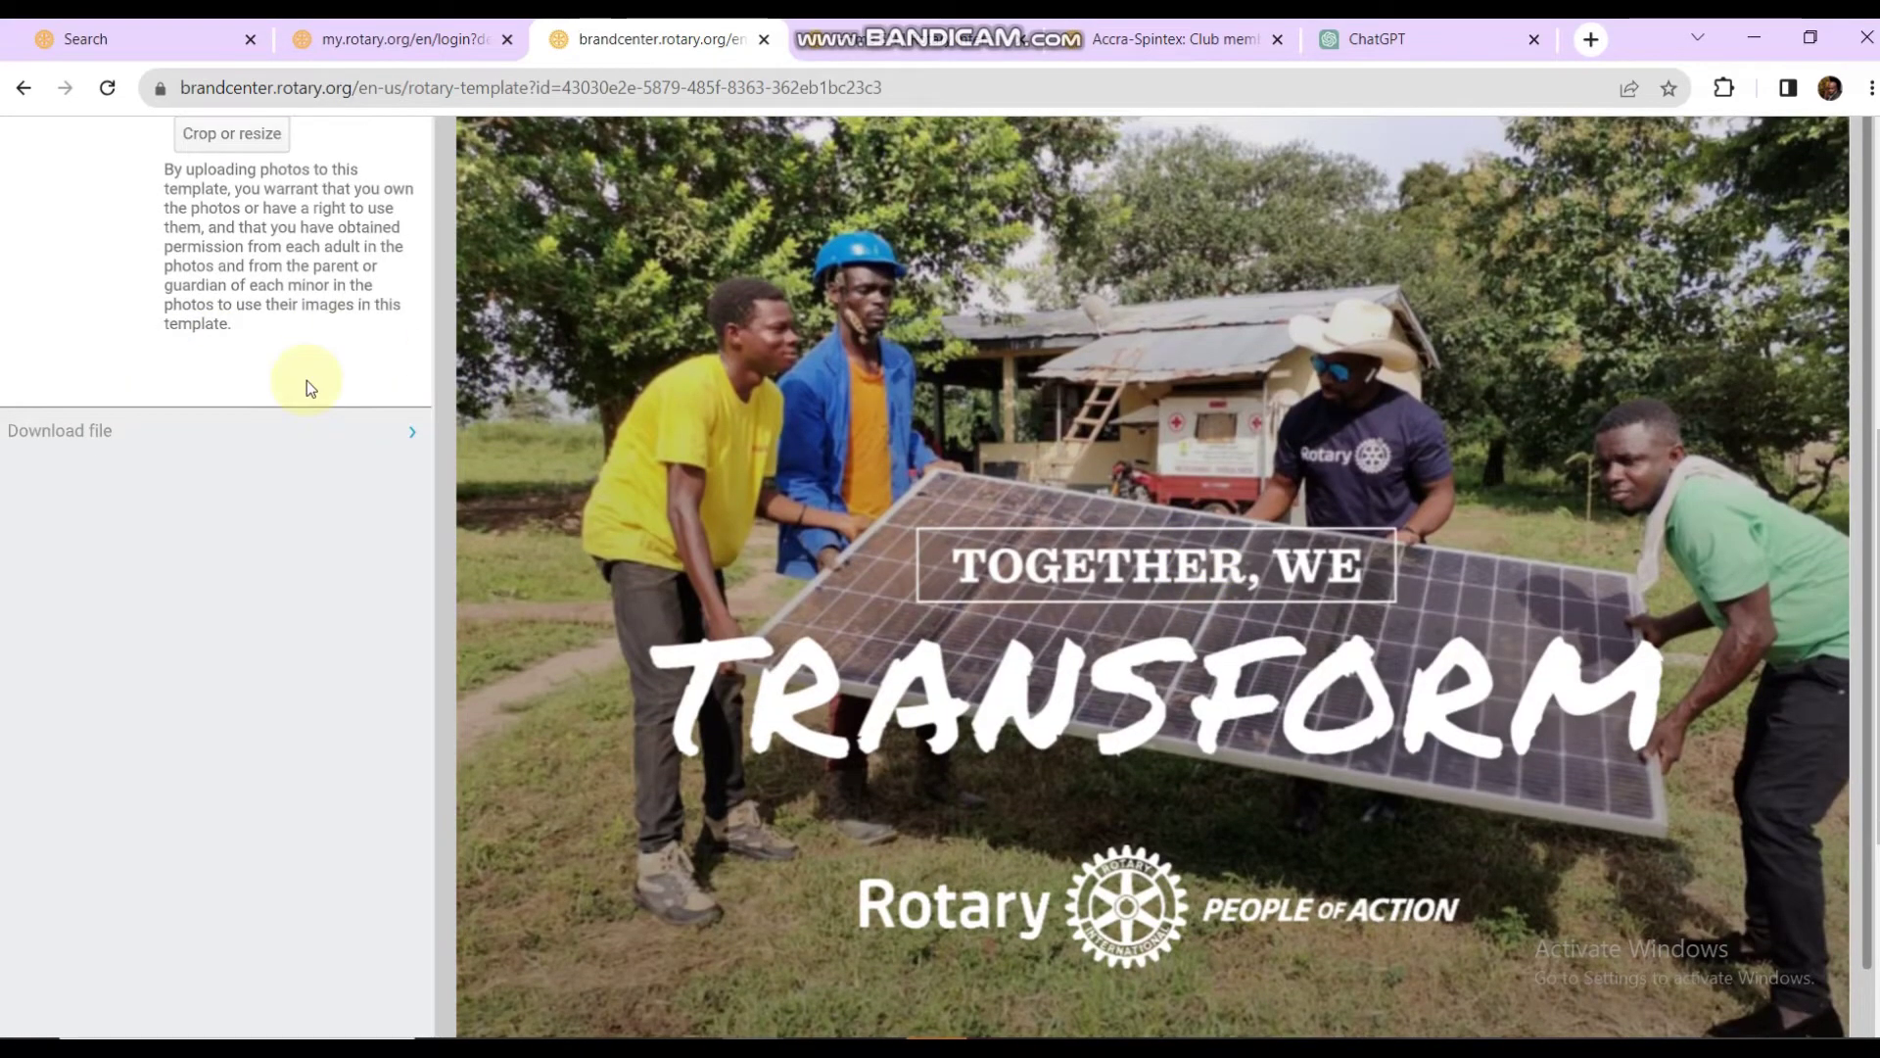
scroll(307, 380, "up", 1)
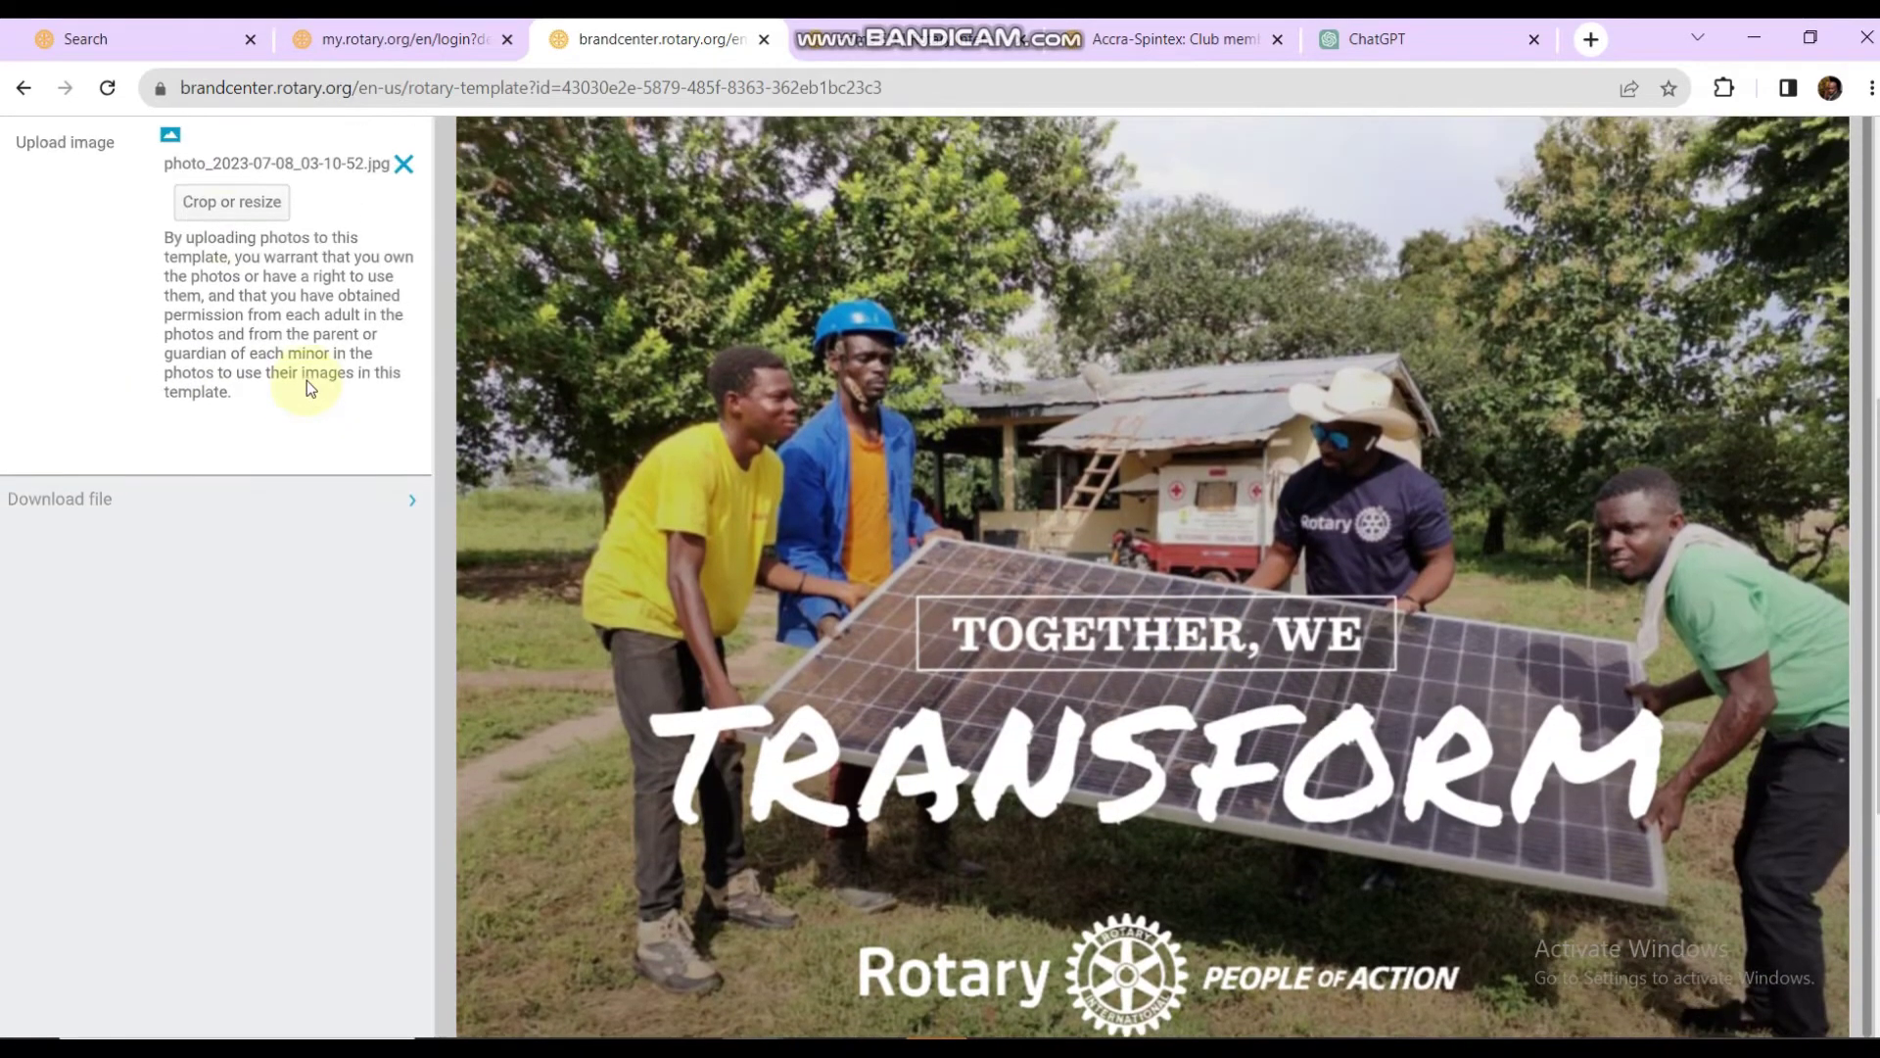
left_click(210, 204)
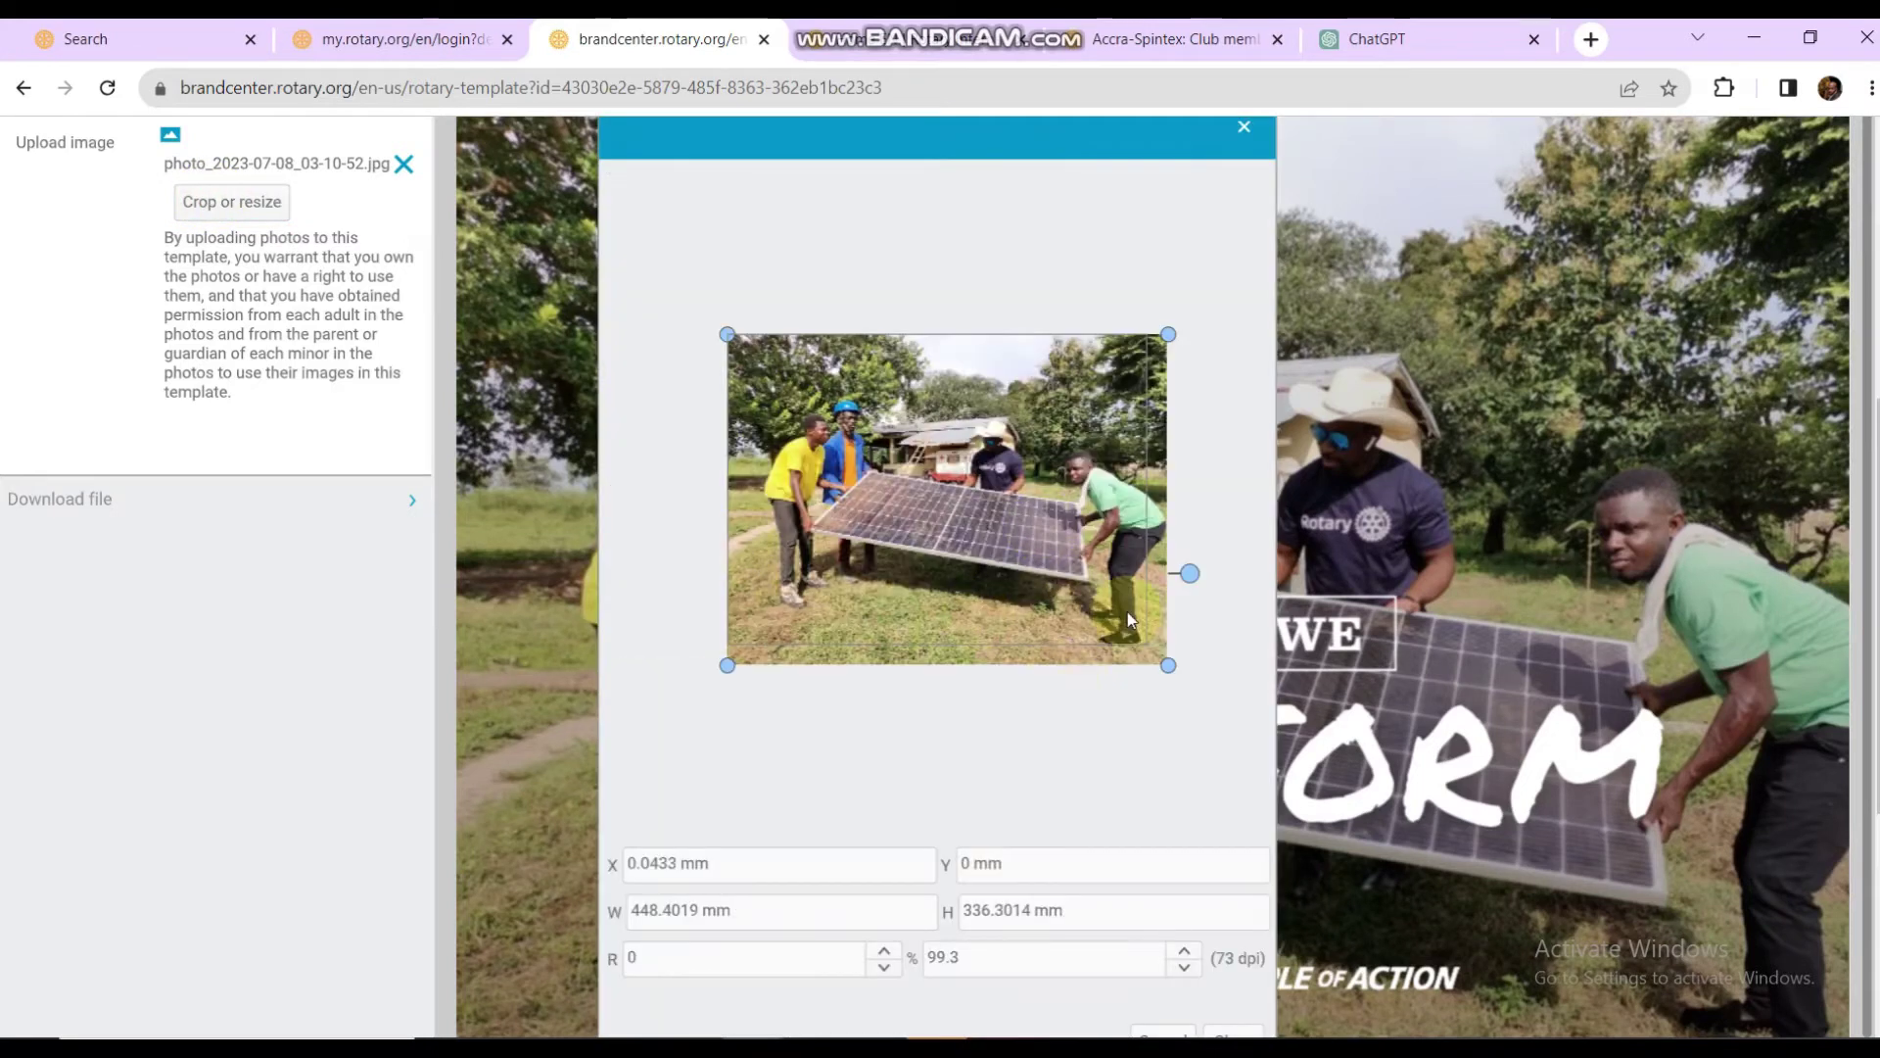
Step: Scale the photo to about 115%, rotate it to −2°, and close the crop dialog
left_click(1168, 664)
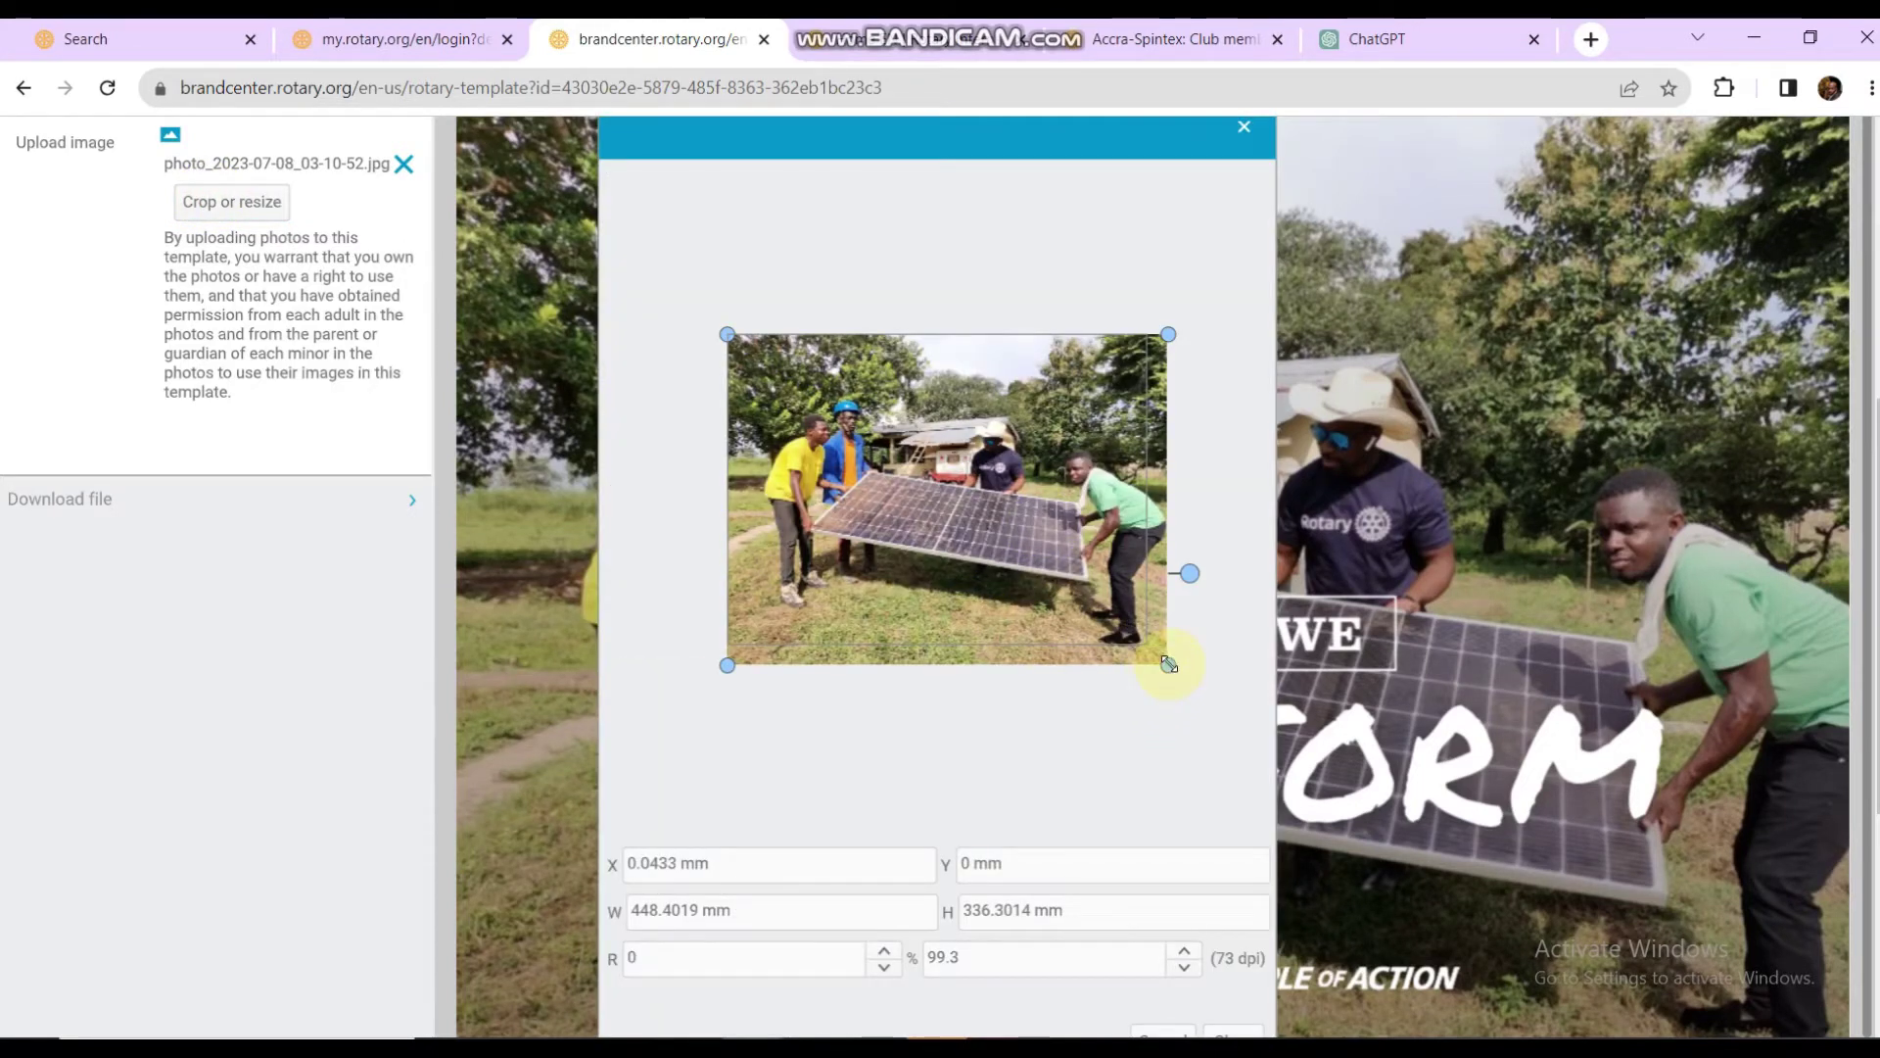
left_click_drag(1172, 666, 1191, 685)
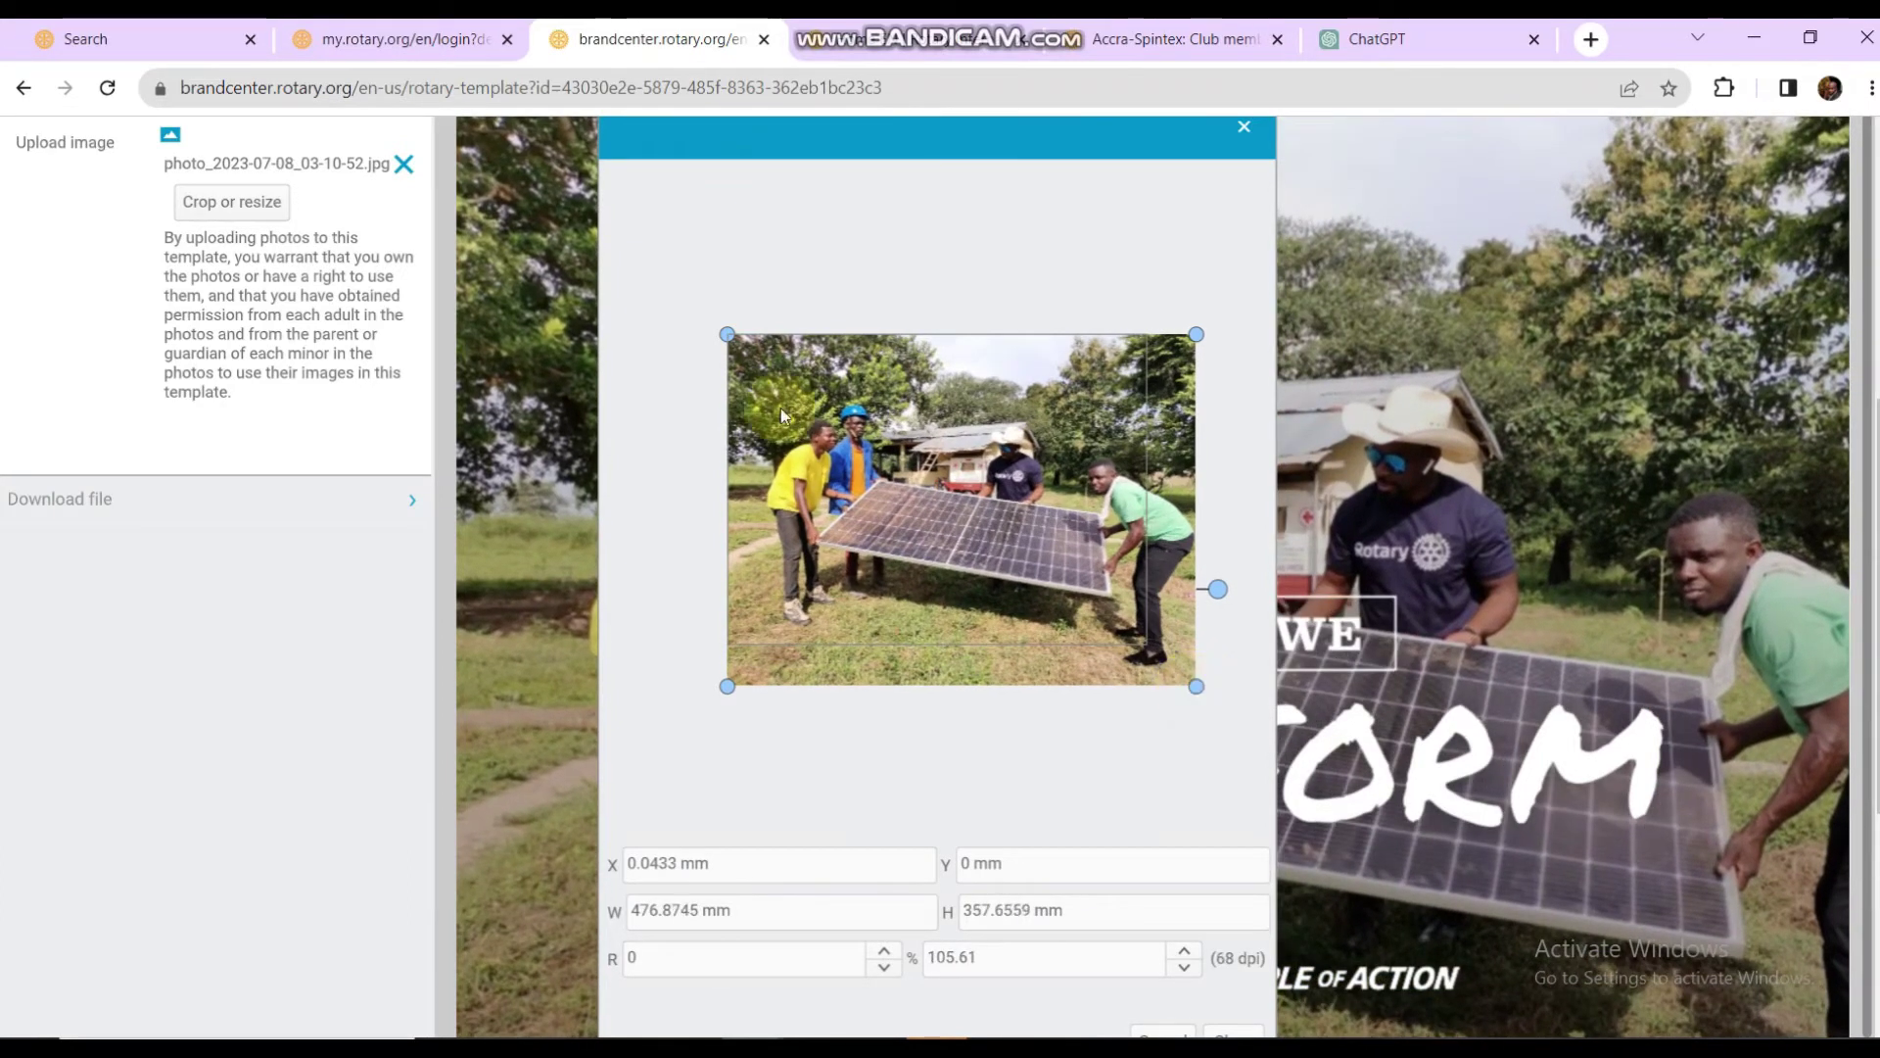
left_click_drag(723, 335, 686, 304)
scroll(918, 661, "down", 1)
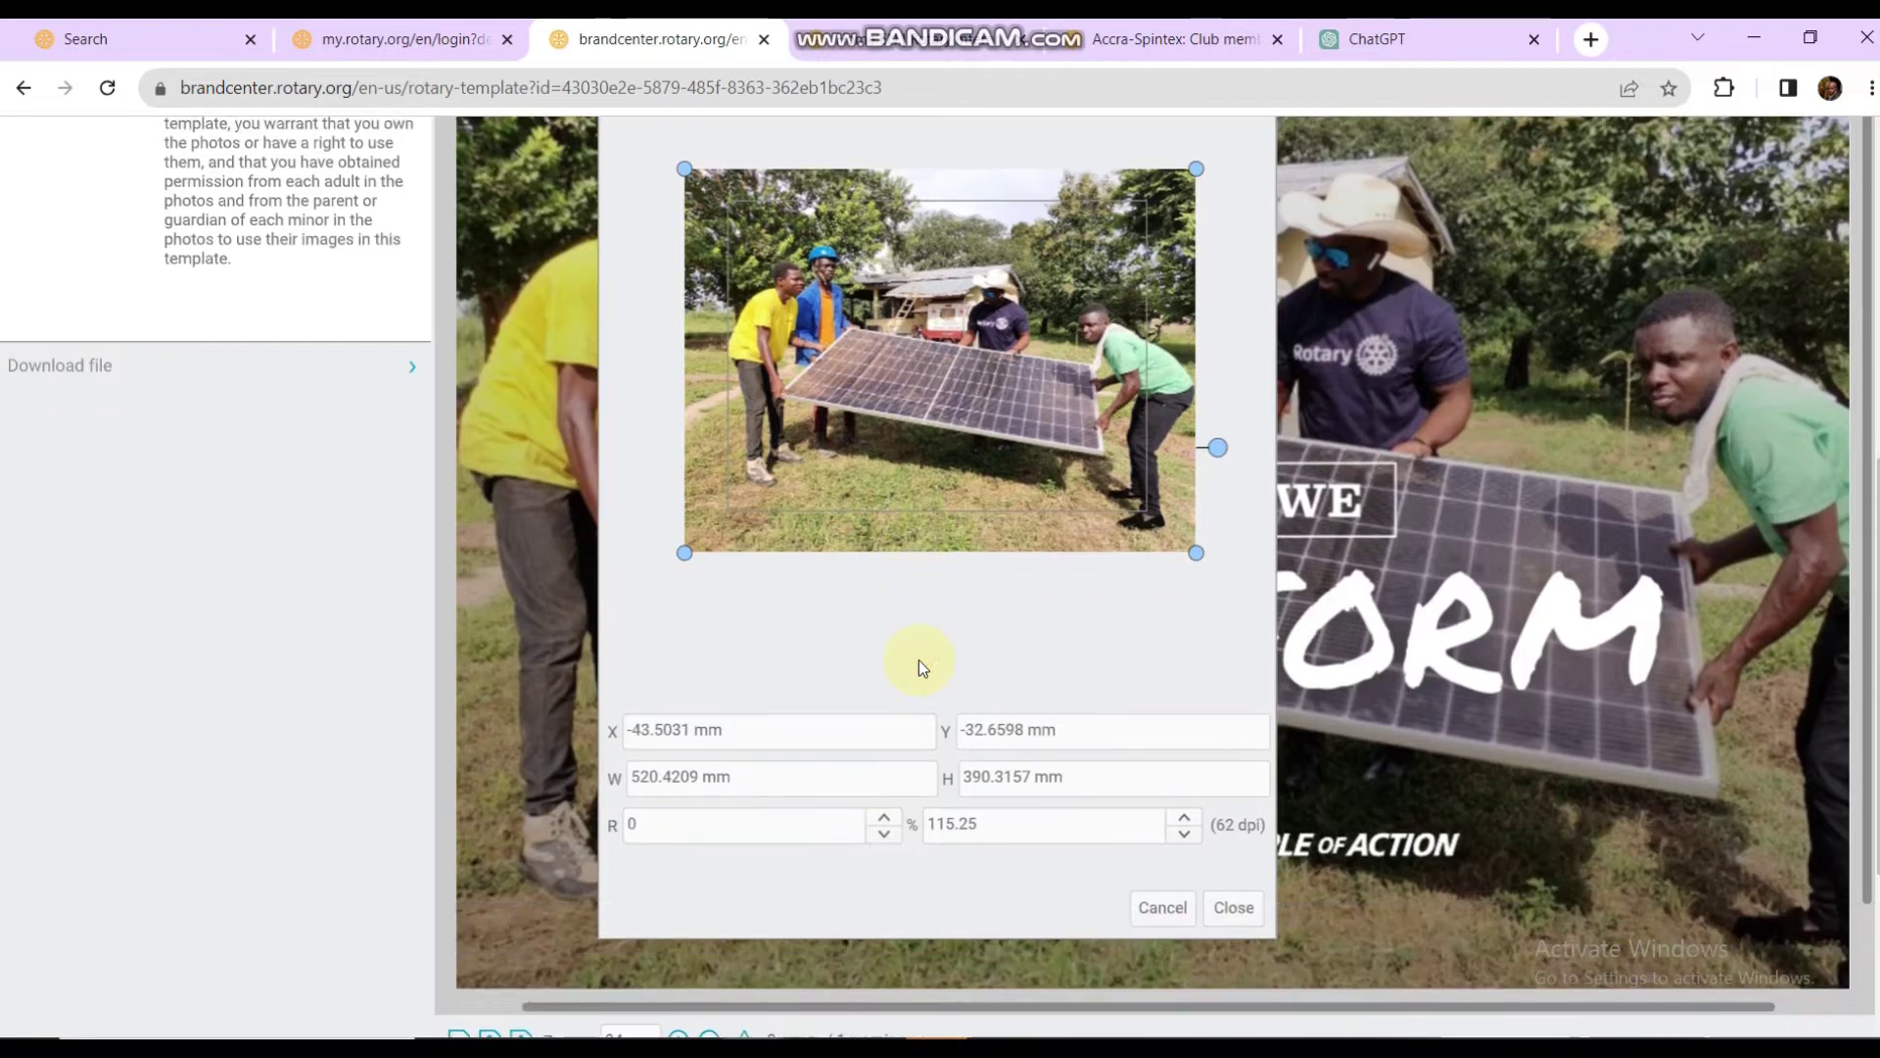
mouse_move(1222, 458)
left_mouse_down()
mouse_move(1188, 596)
mouse_move(1224, 445)
left_mouse_up()
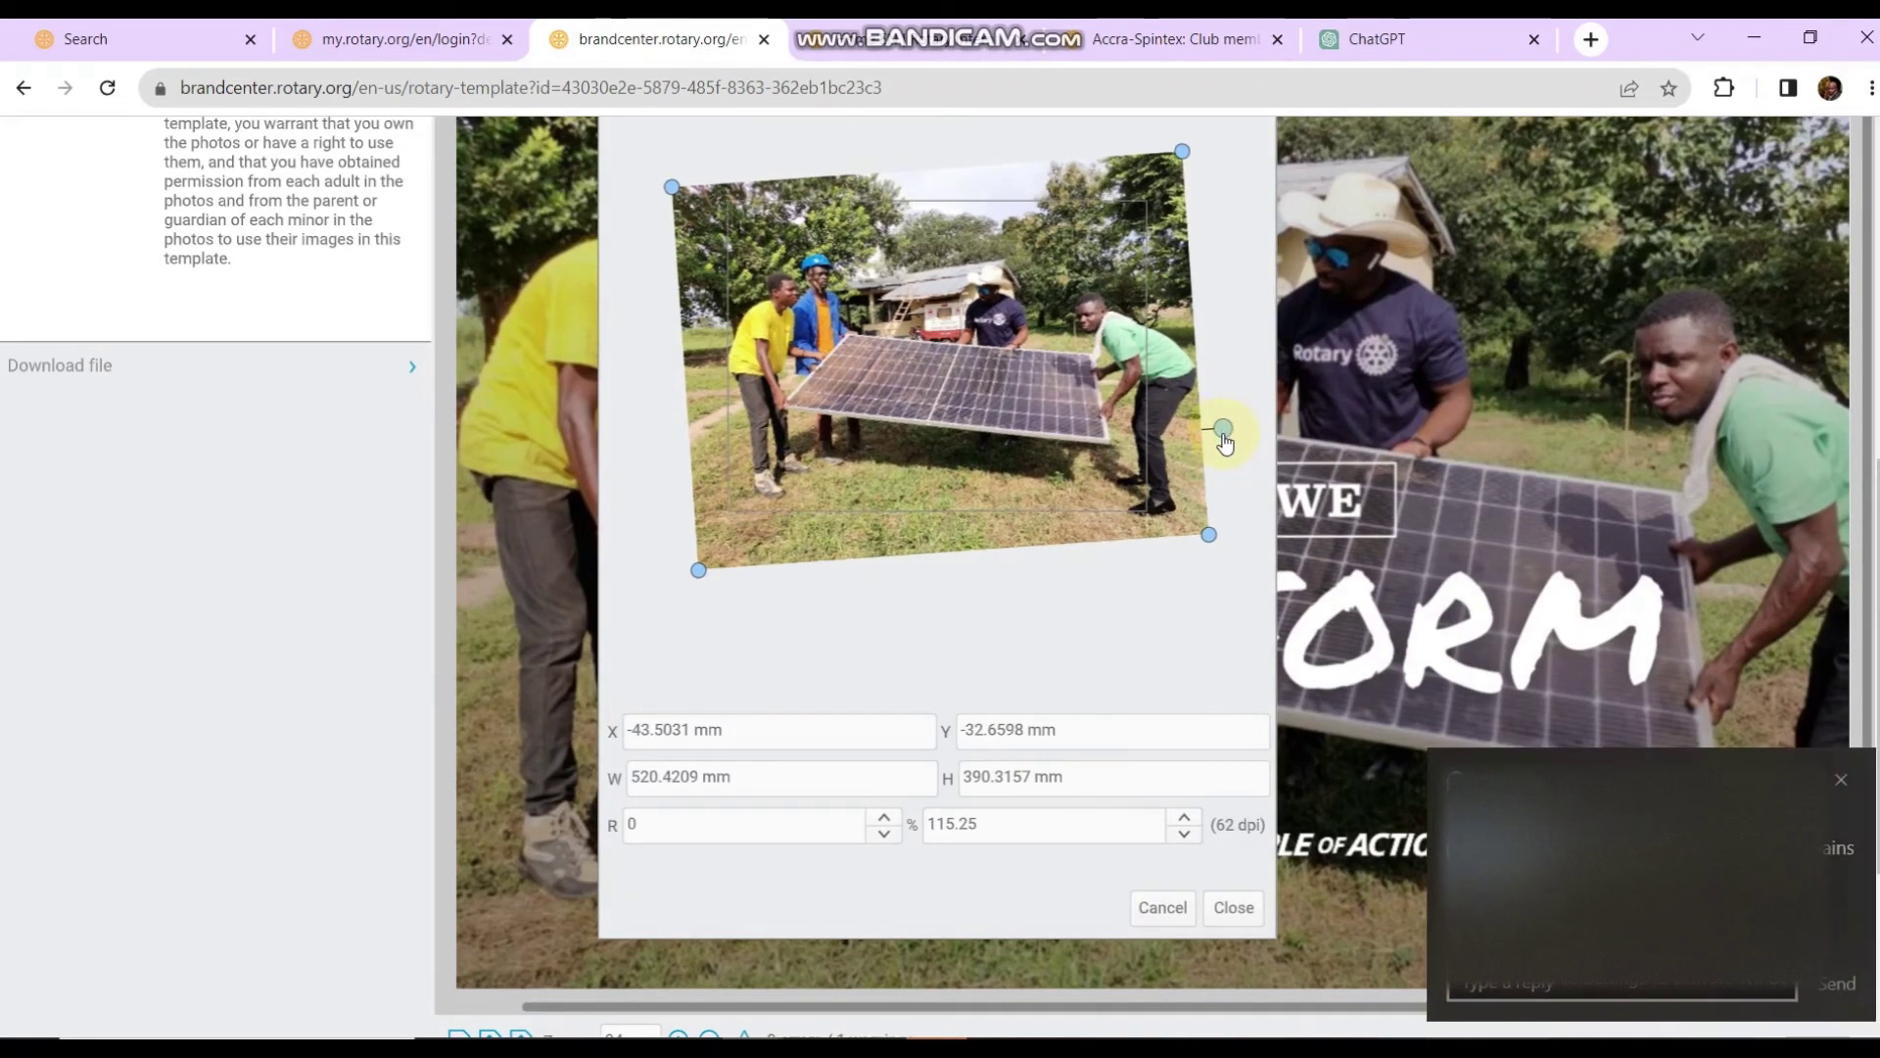
left_click_drag(1224, 445, 1221, 438)
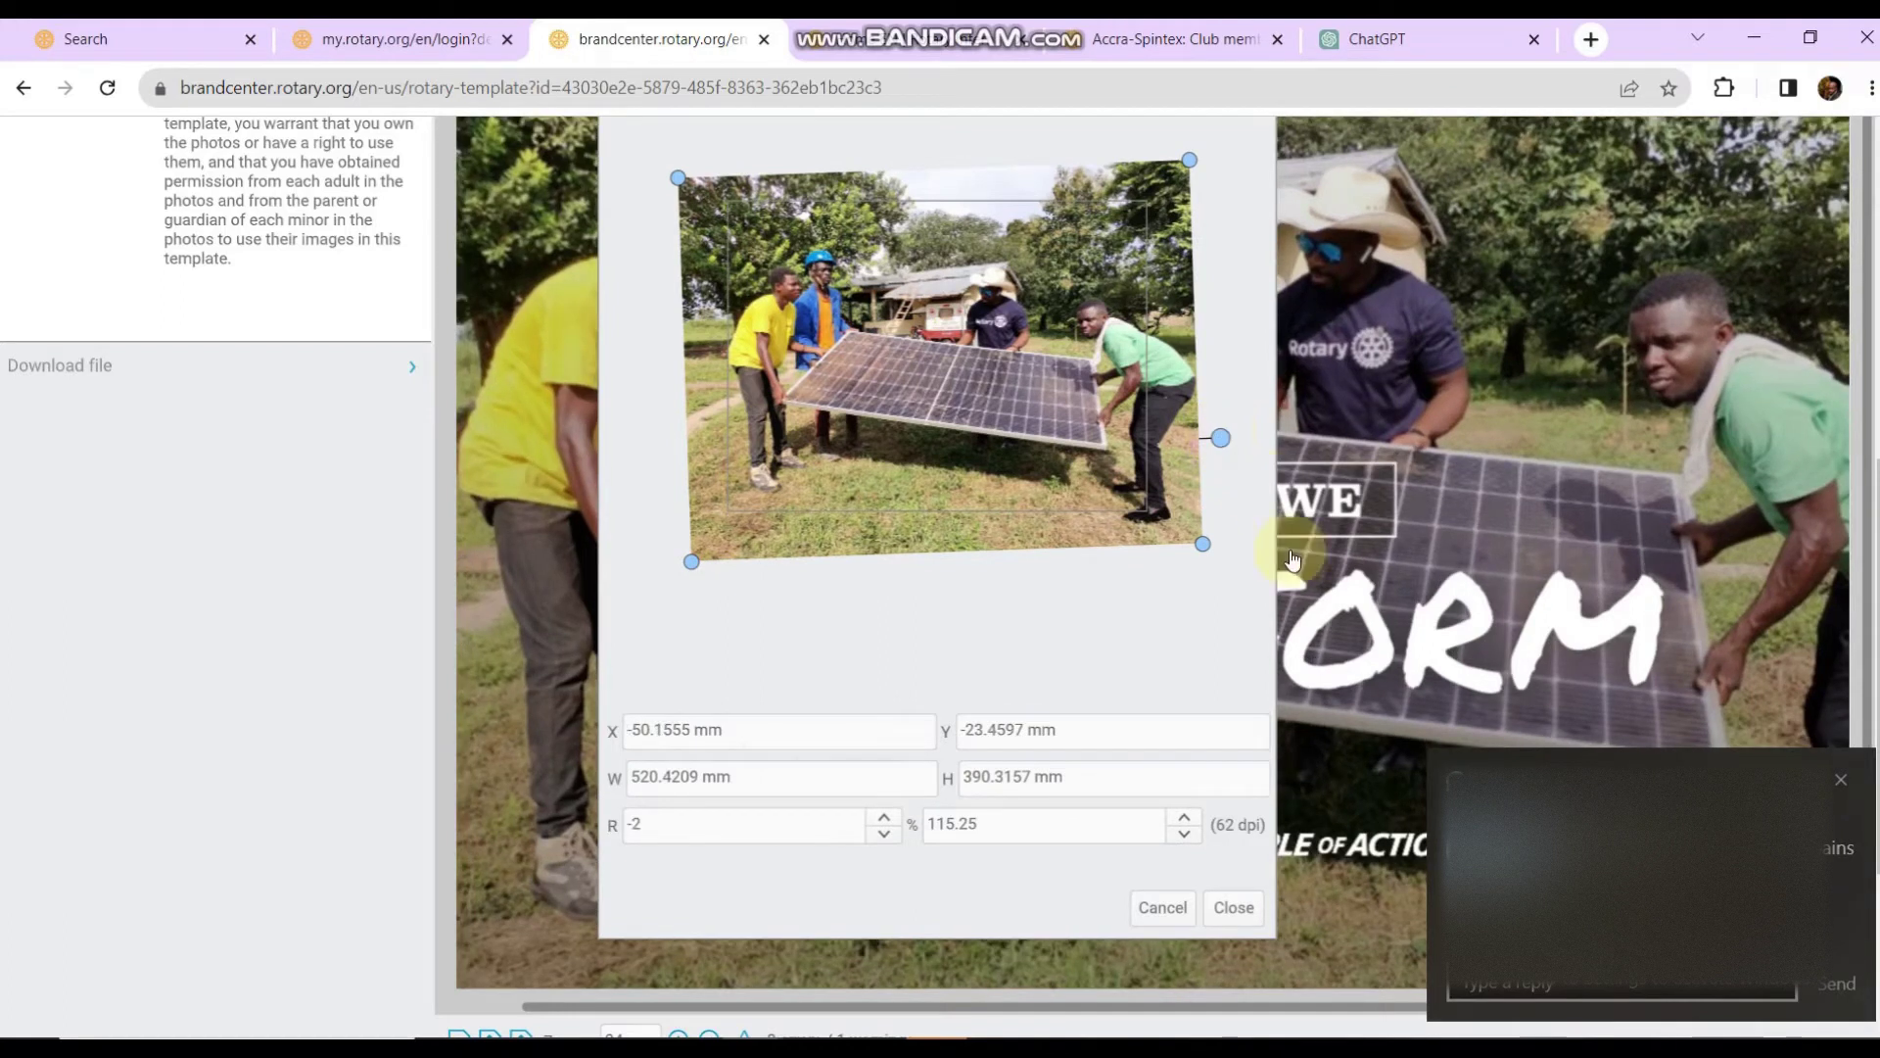
left_click(1233, 911)
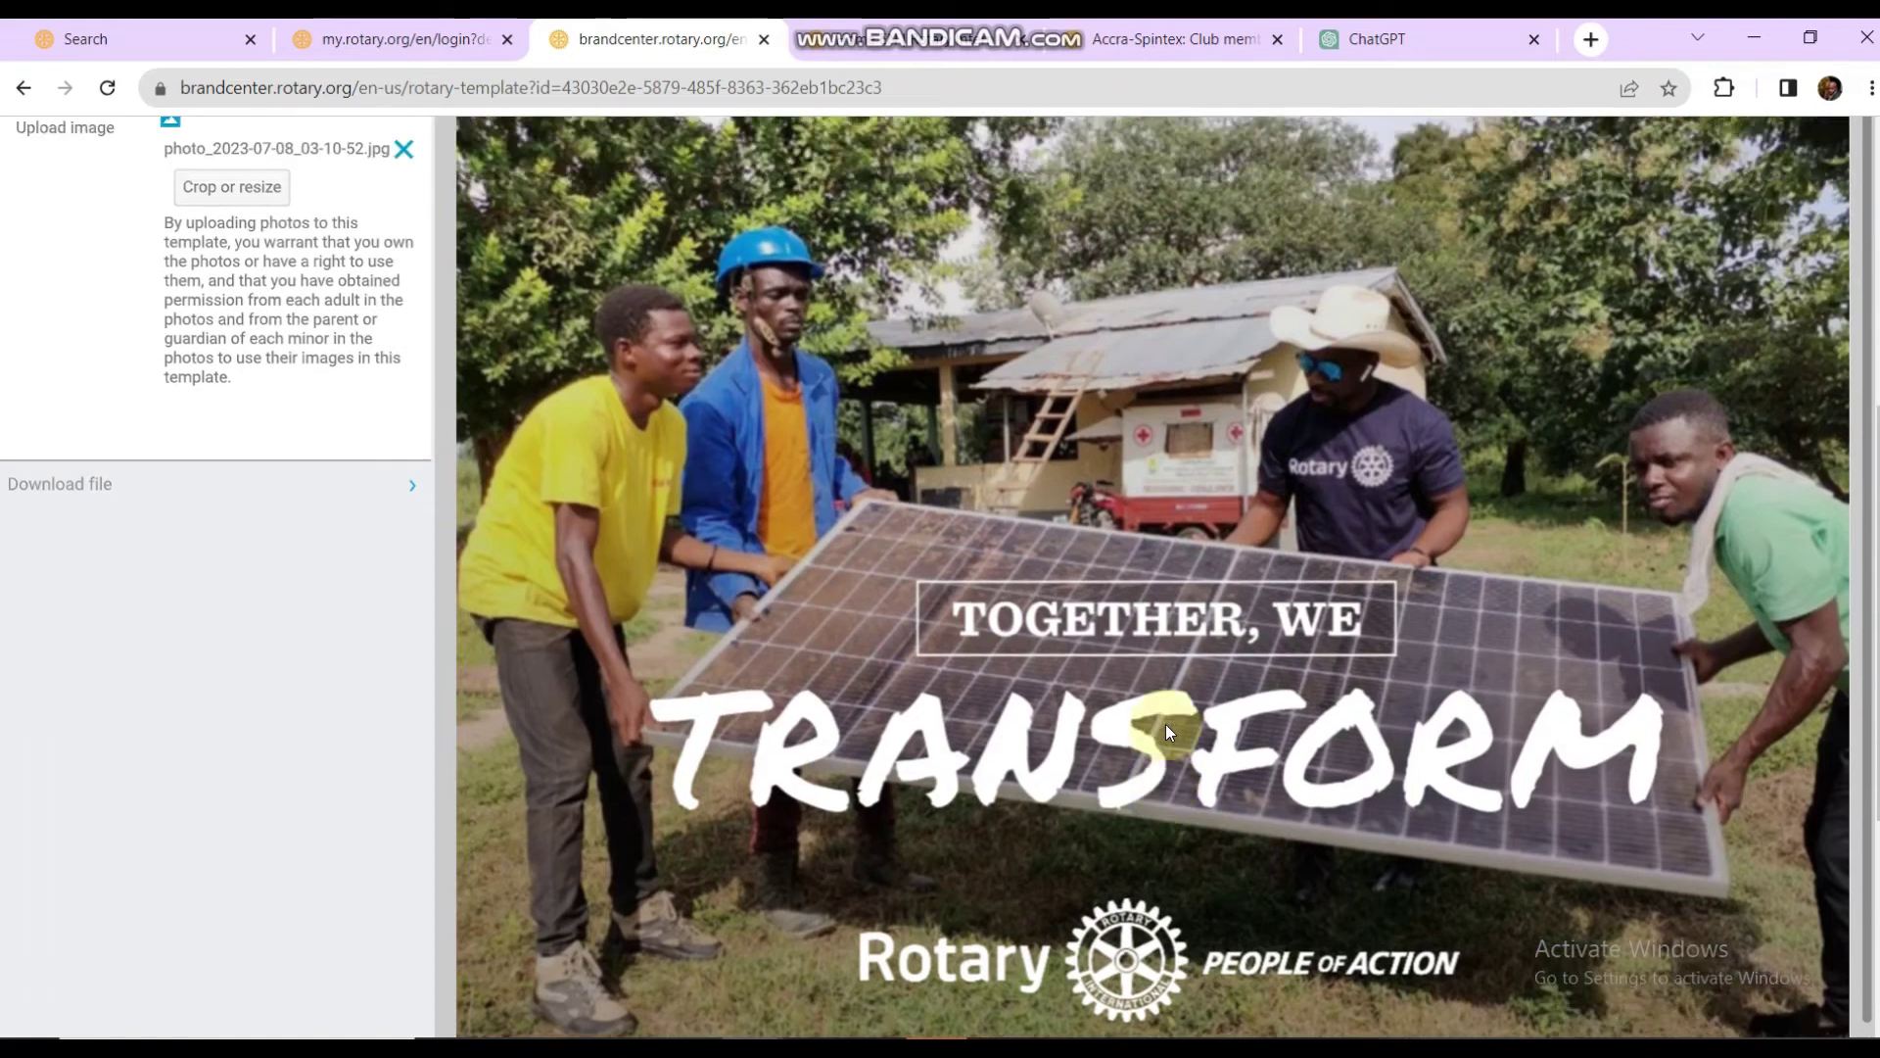
Step: Generate the finished Transform ad as a JPG from the Download file options
left_click(404, 489)
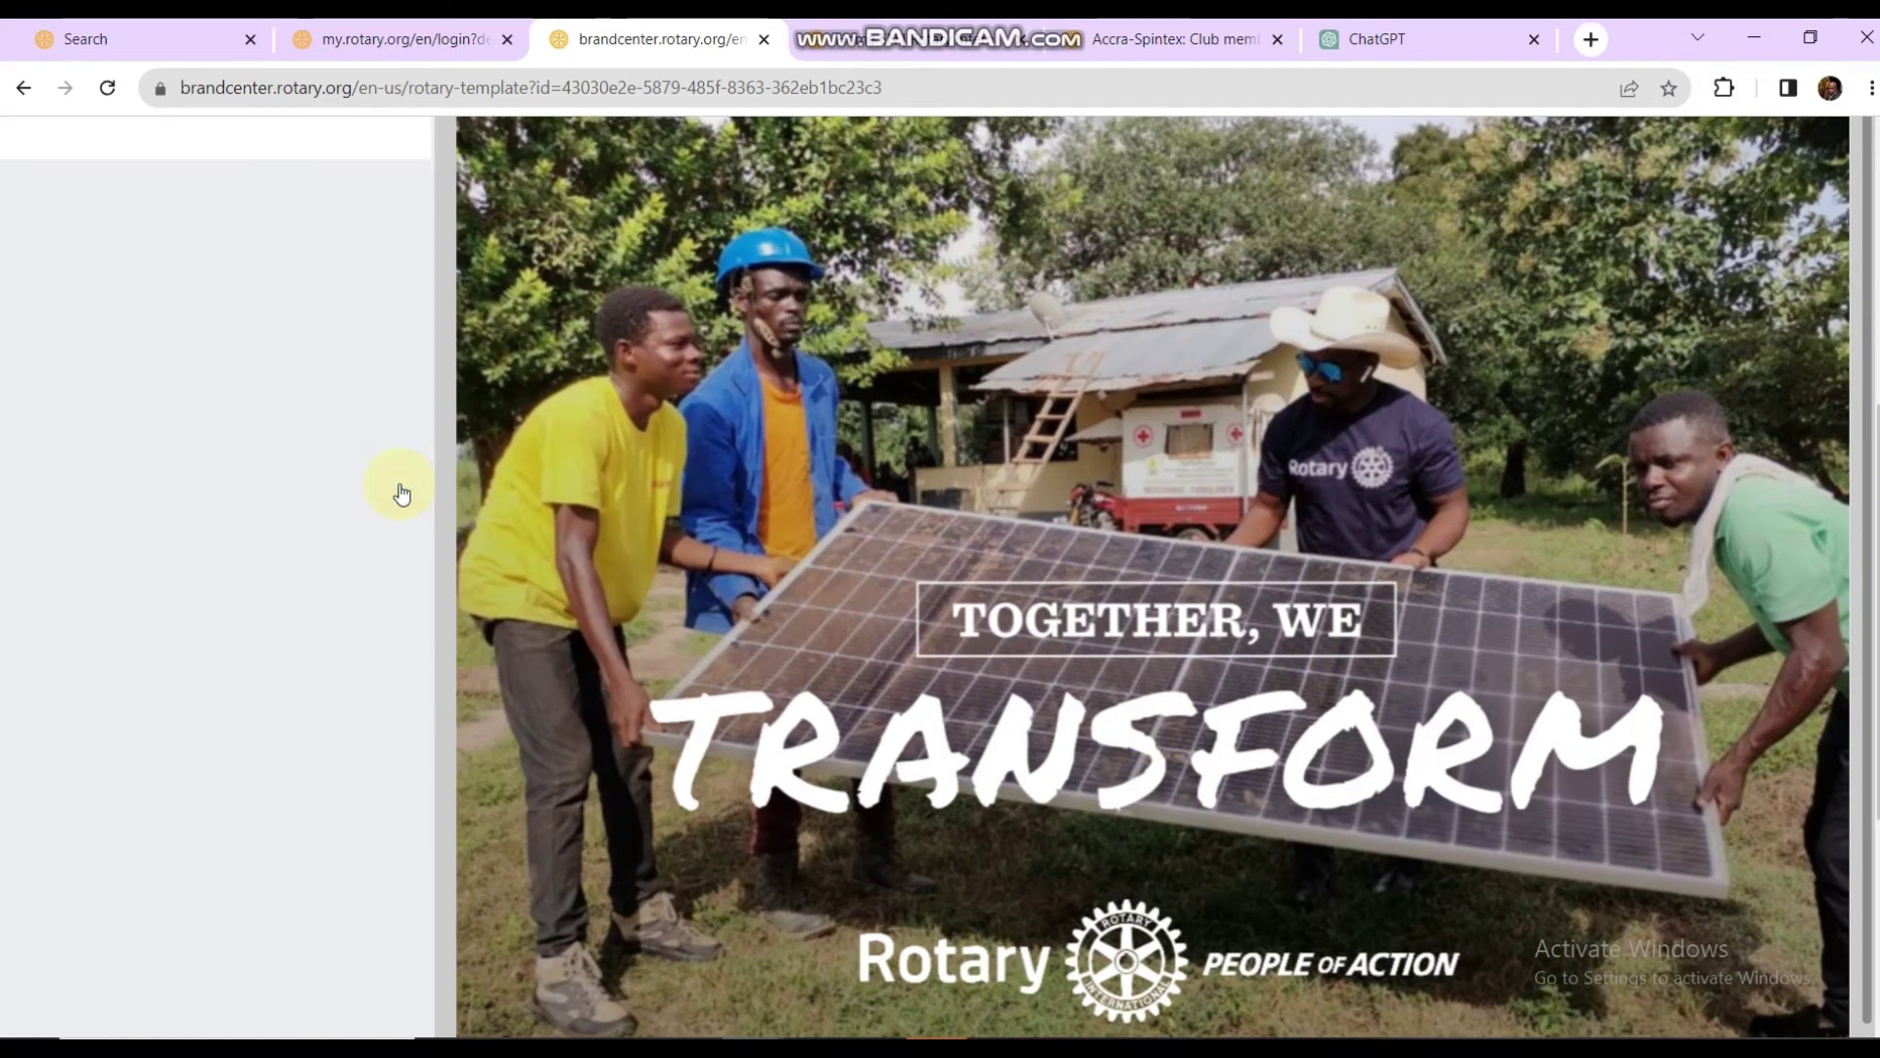
scroll(180, 478, "up", 1)
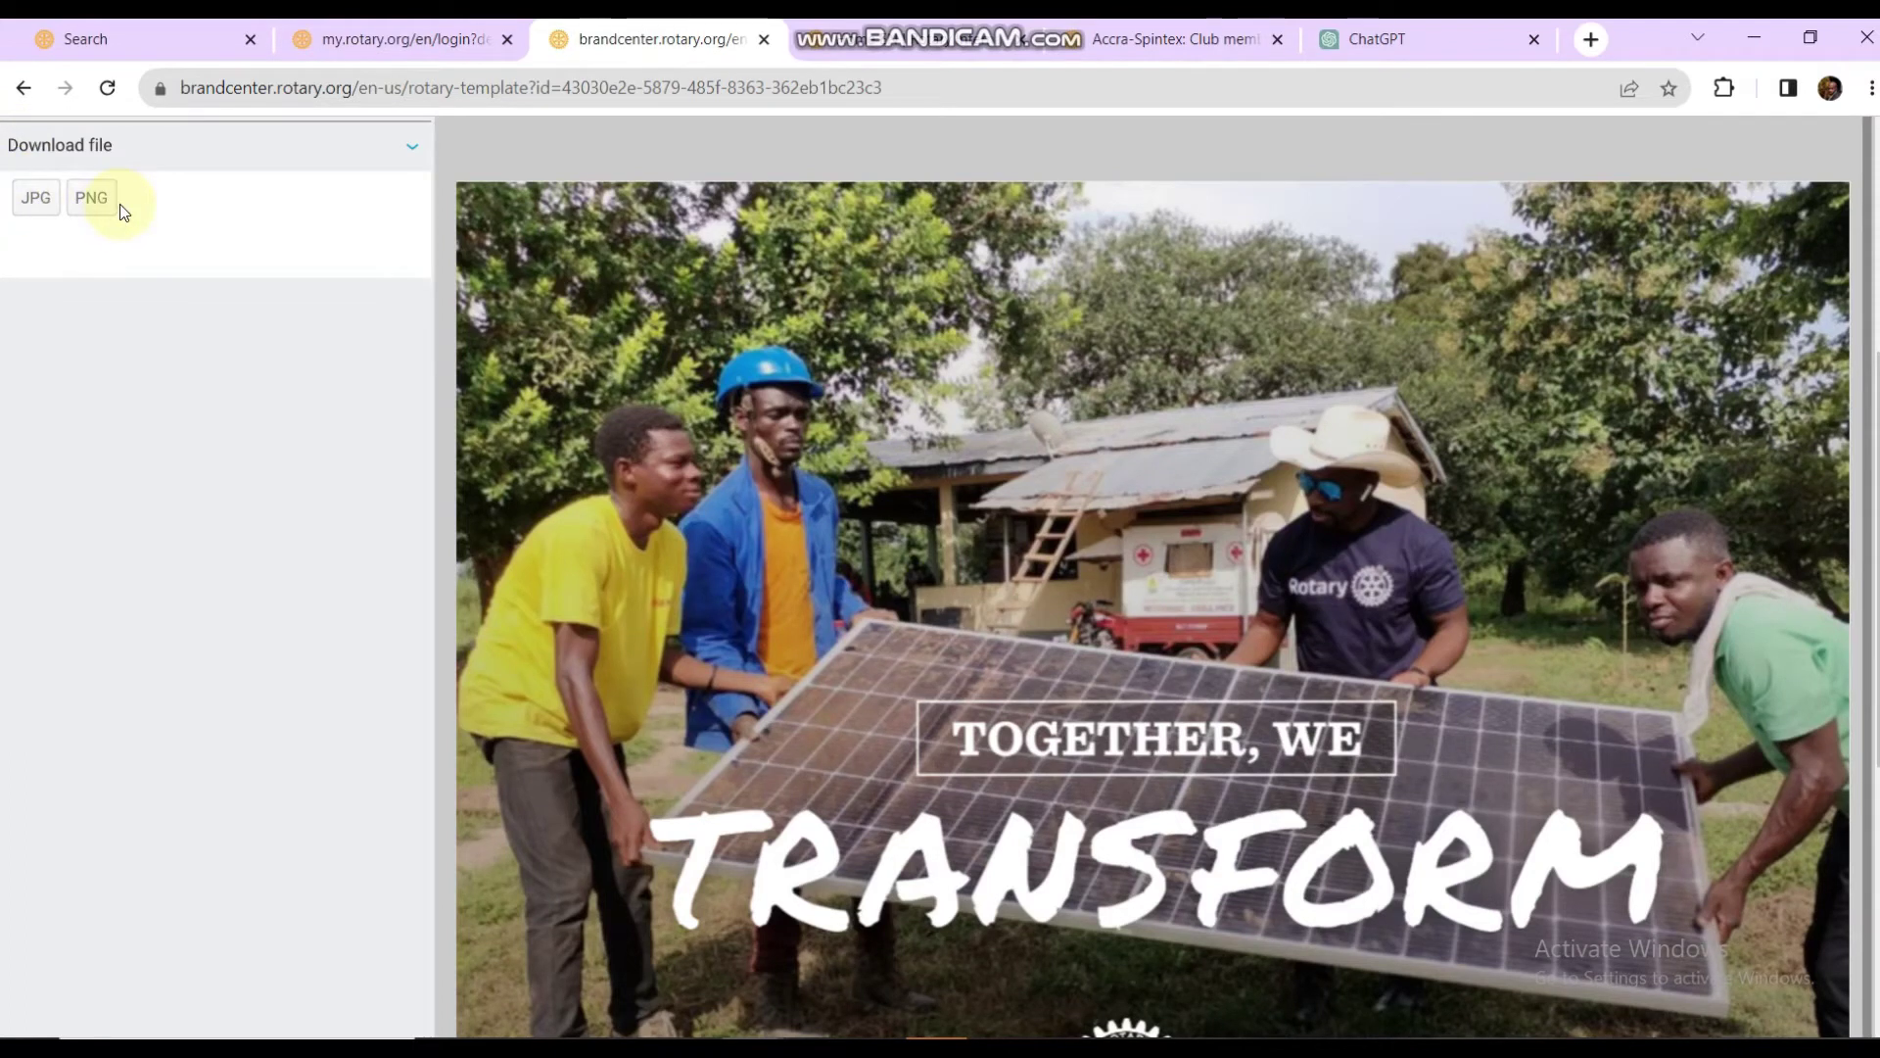
left_click(32, 200)
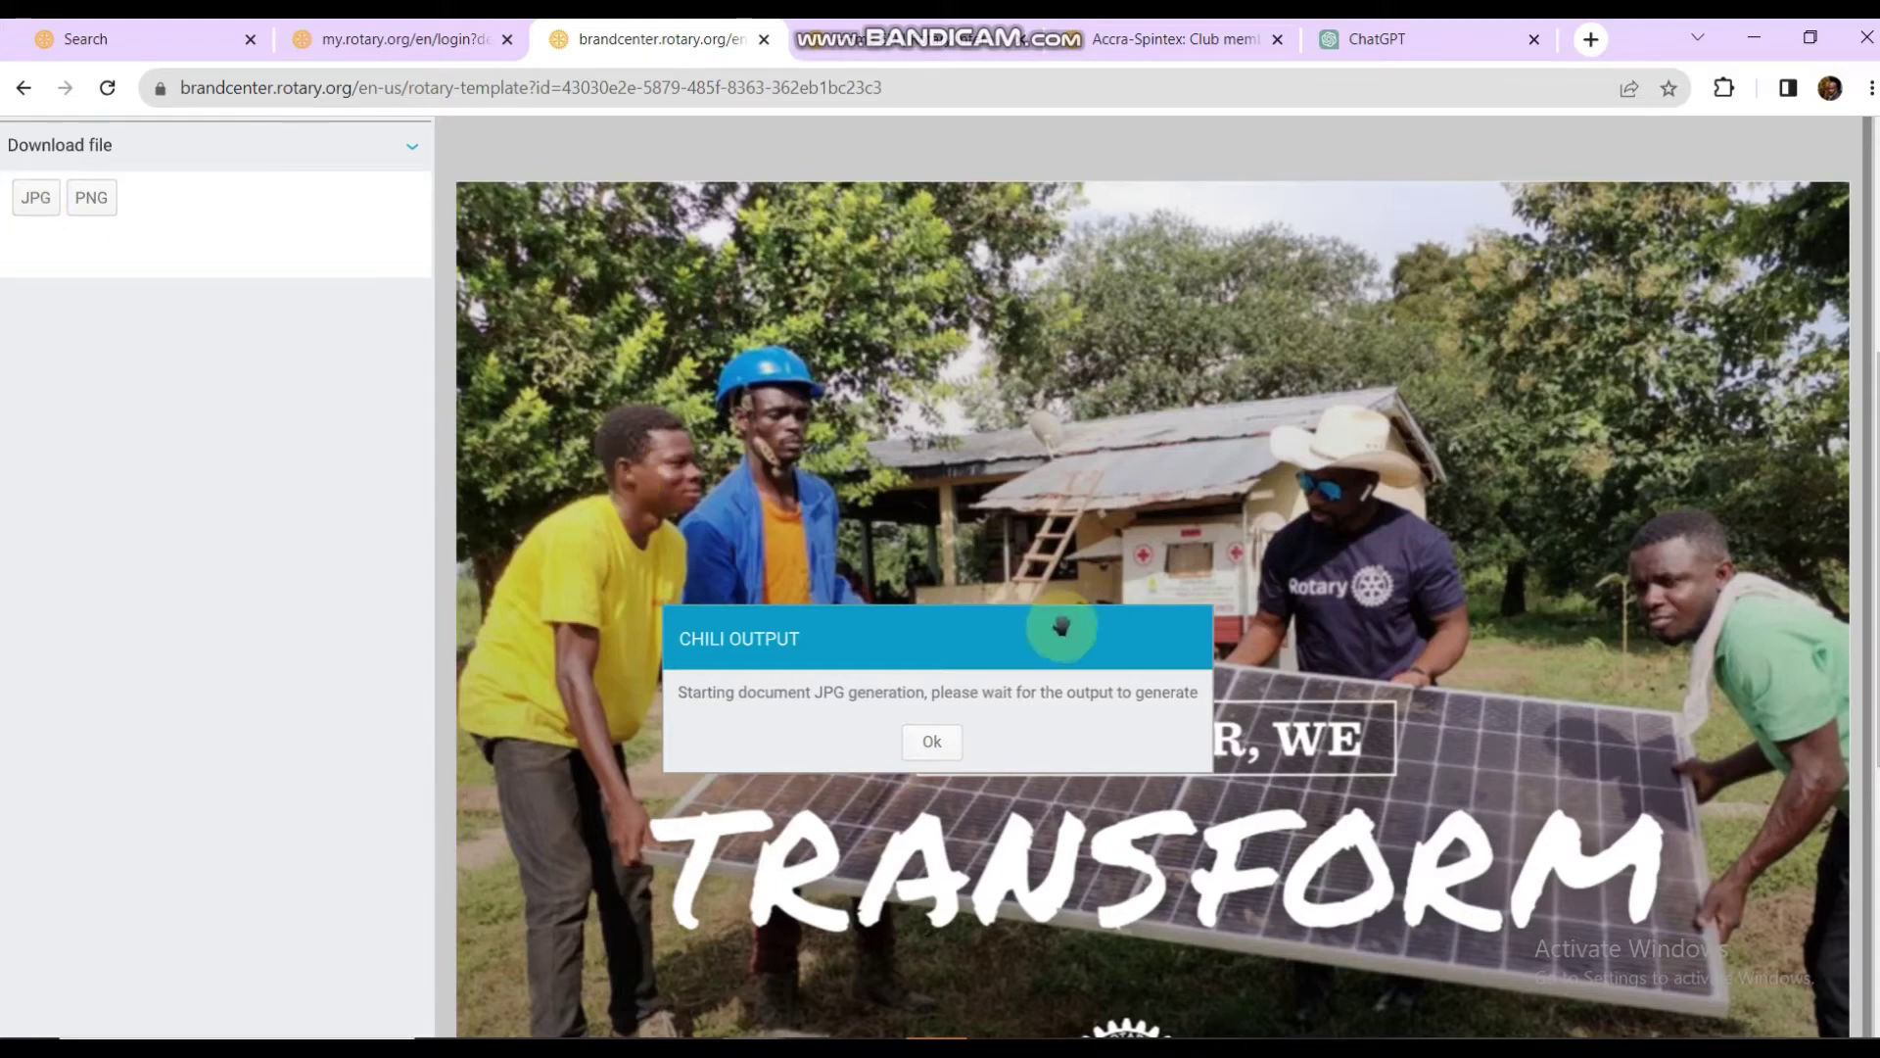
Step: Dismiss the generation notice and show the downloaded POA_Banners JPEG in its folder
left_click(932, 745)
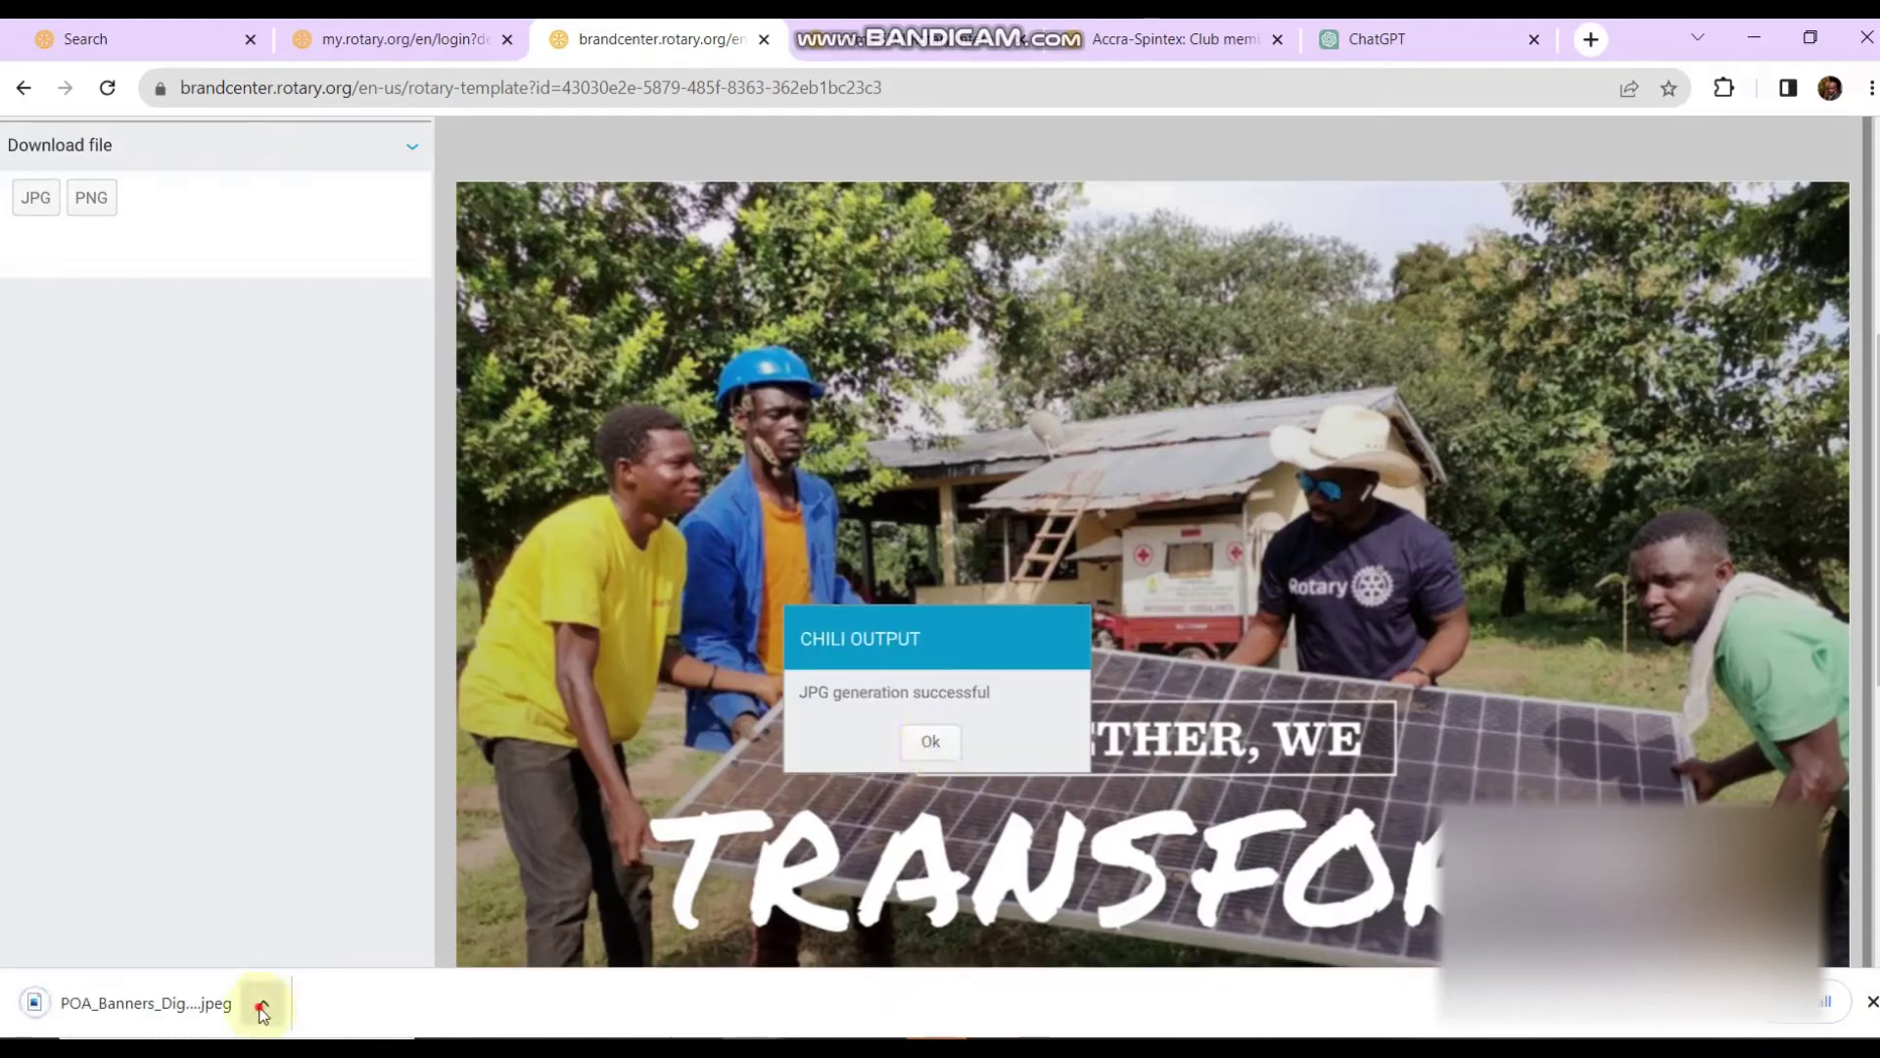
left_click(263, 1009)
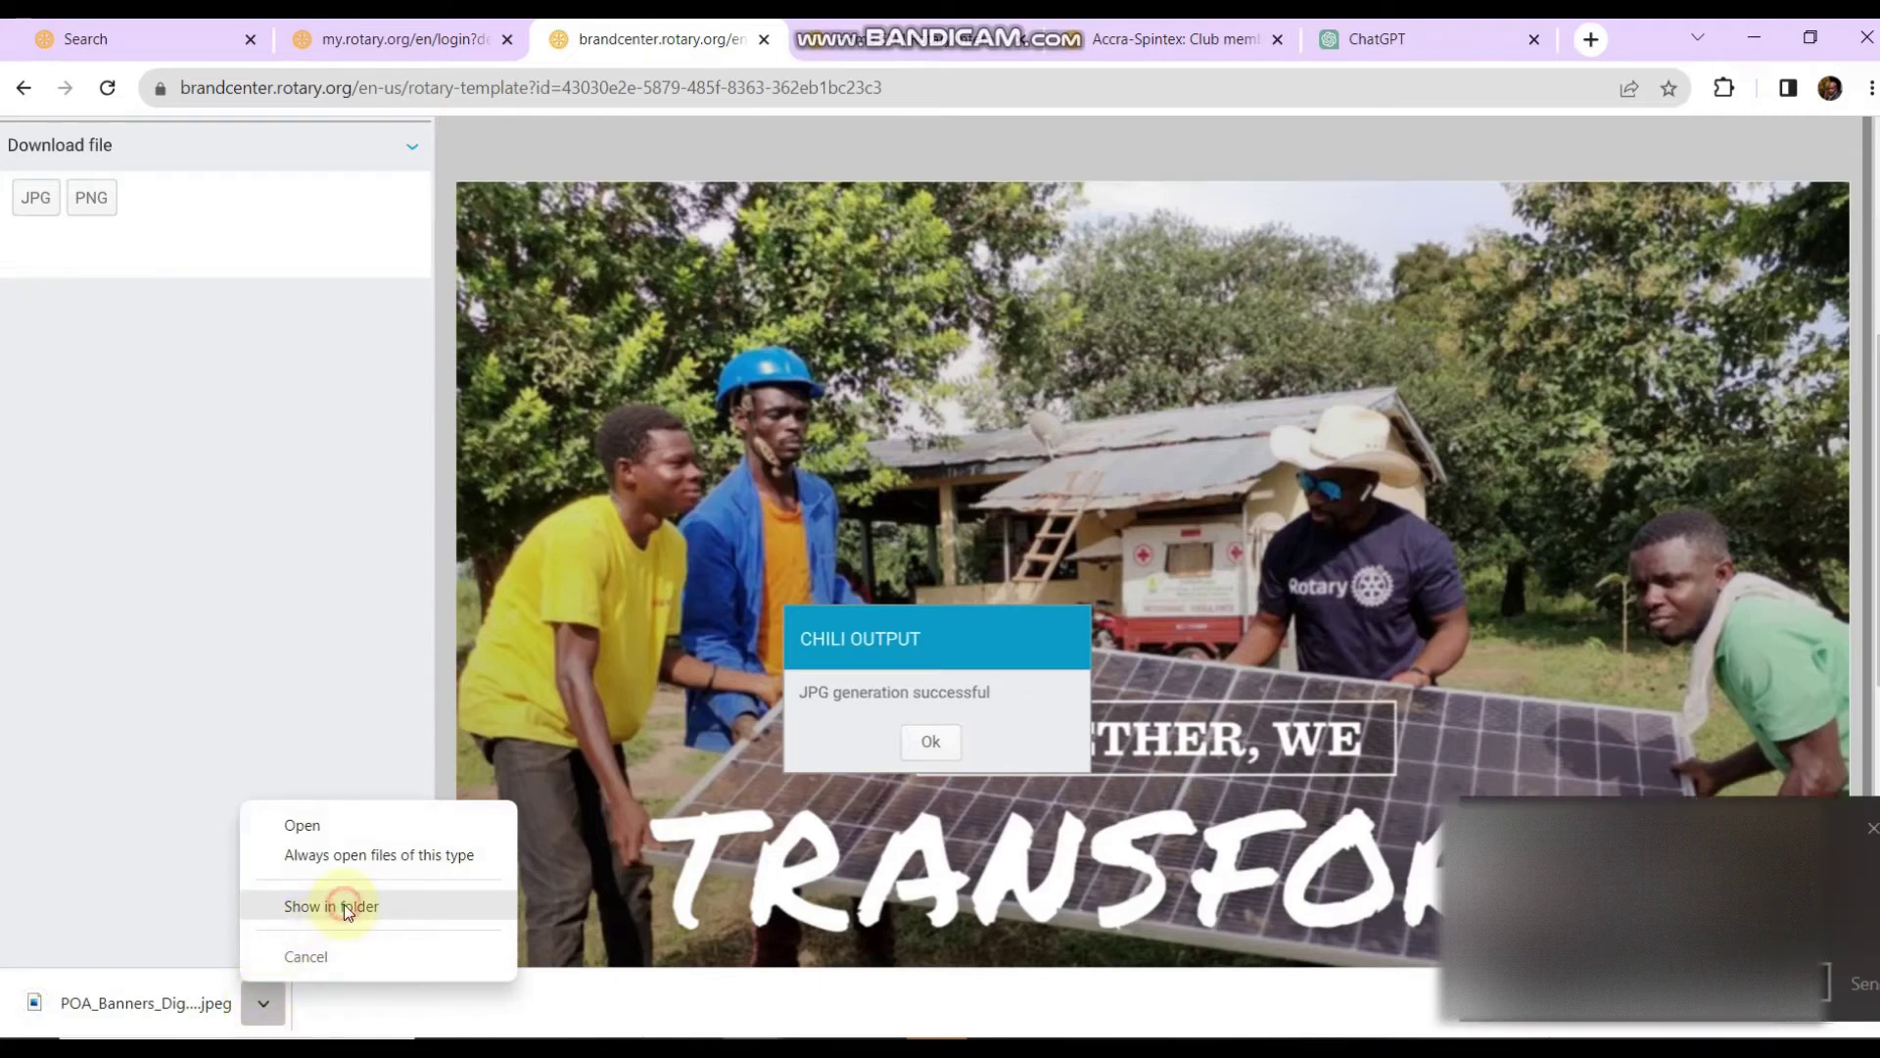
left_click(343, 903)
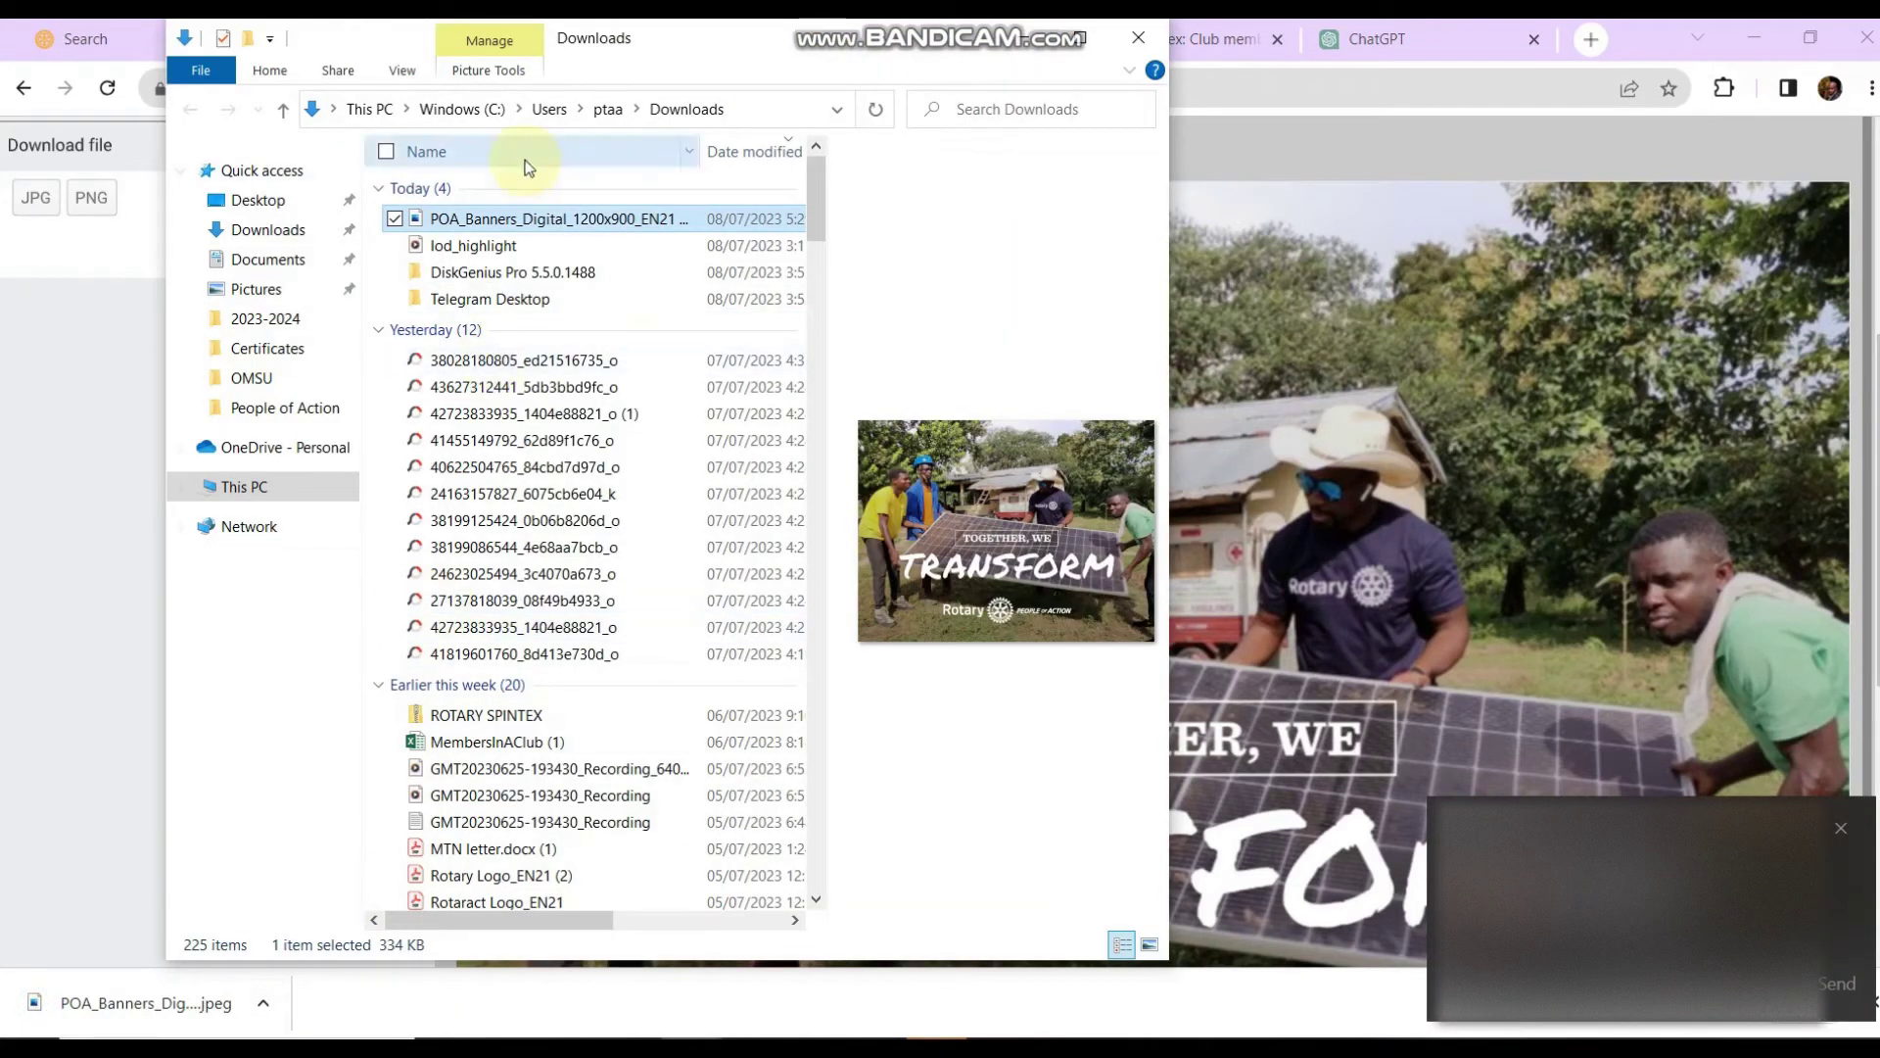
Step: Preview POA_Banners_Digital_1200x900_EN21 (3).jpeg in Photos, then return to the Chrome template page
double_click(545, 219)
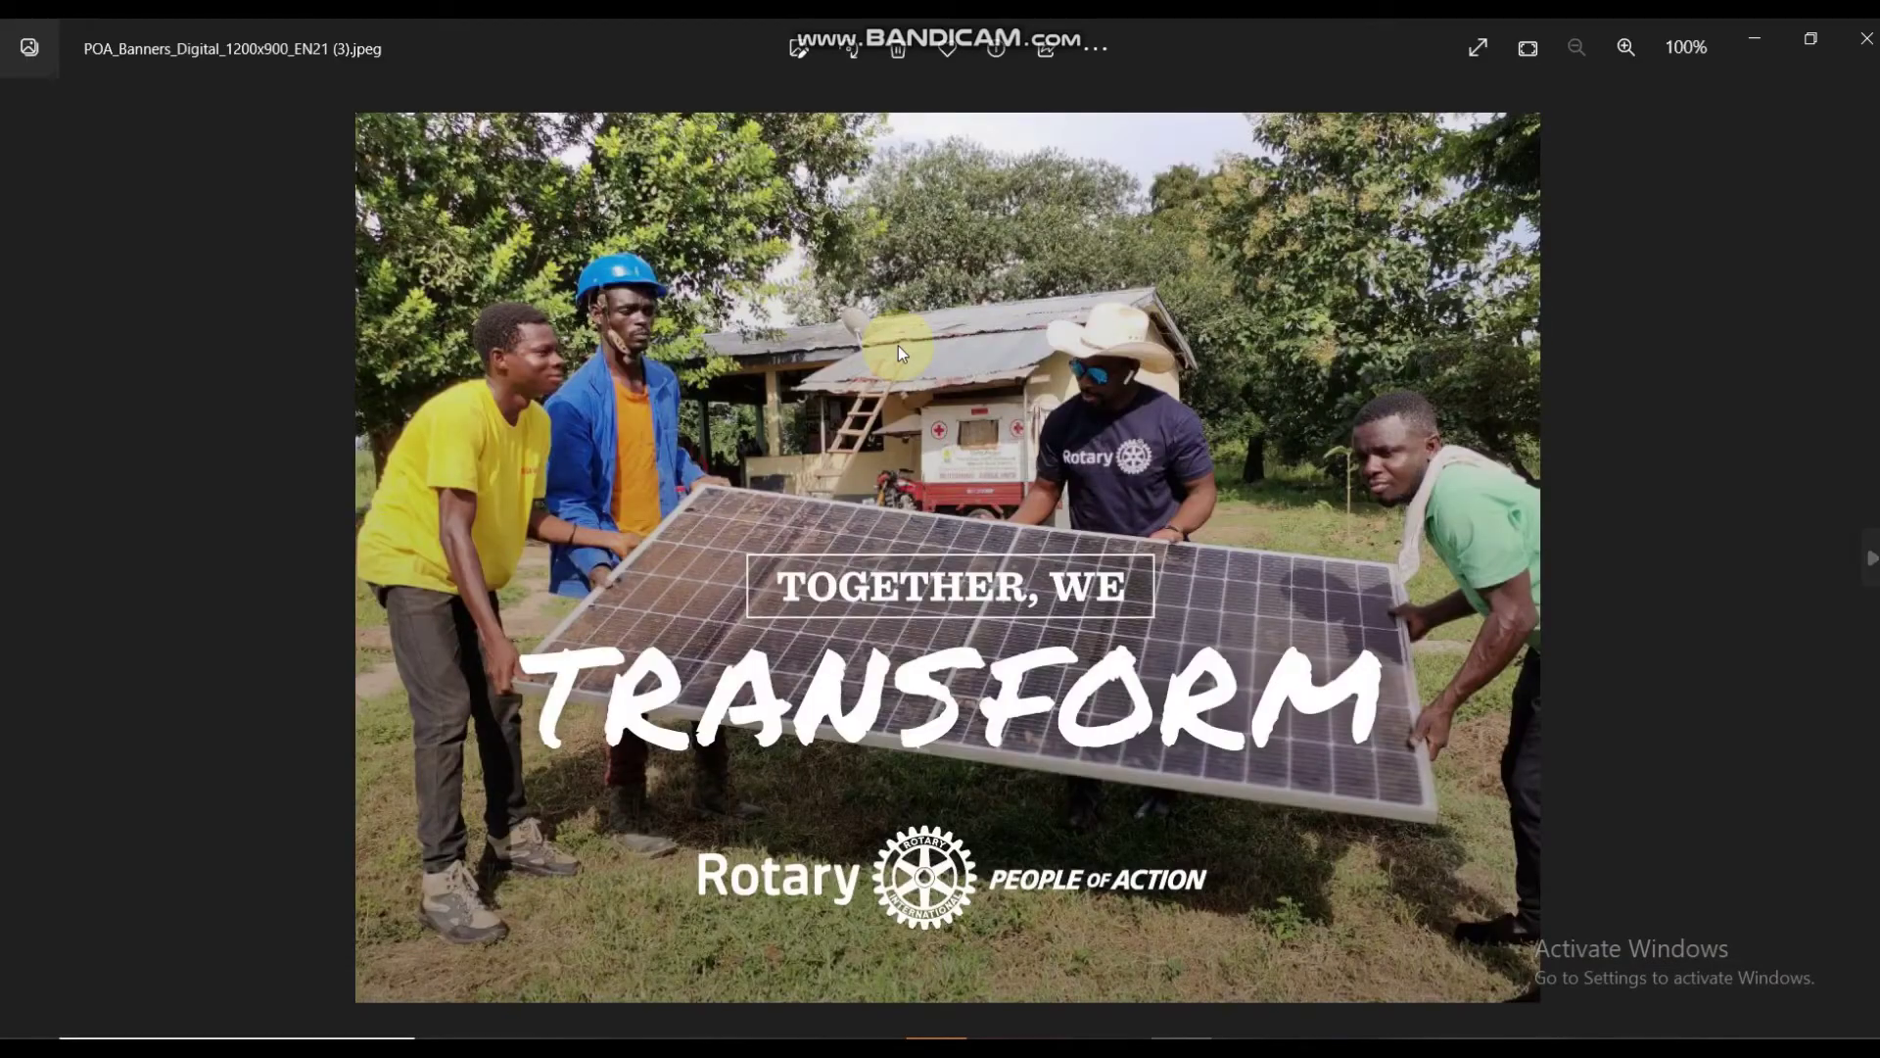
left_click(1866, 39)
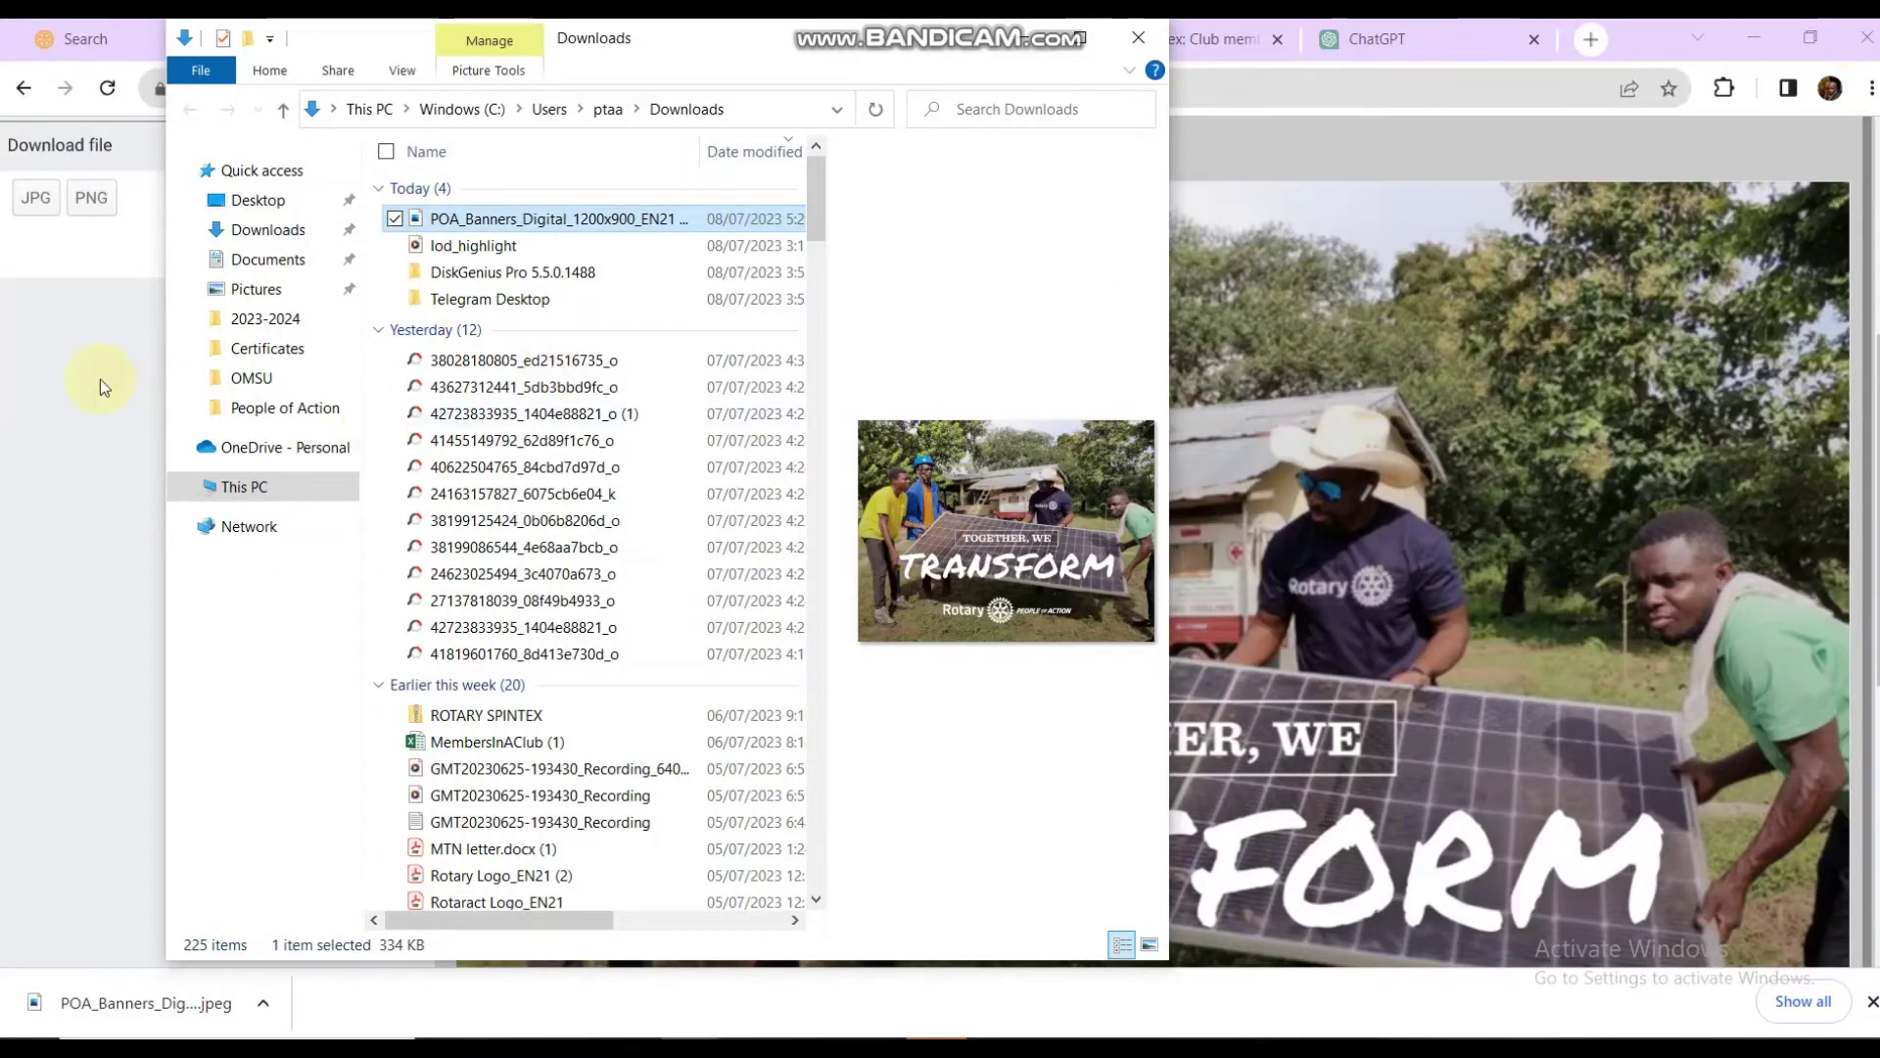
left_click(53, 321)
scroll(252, 562, "up", 2)
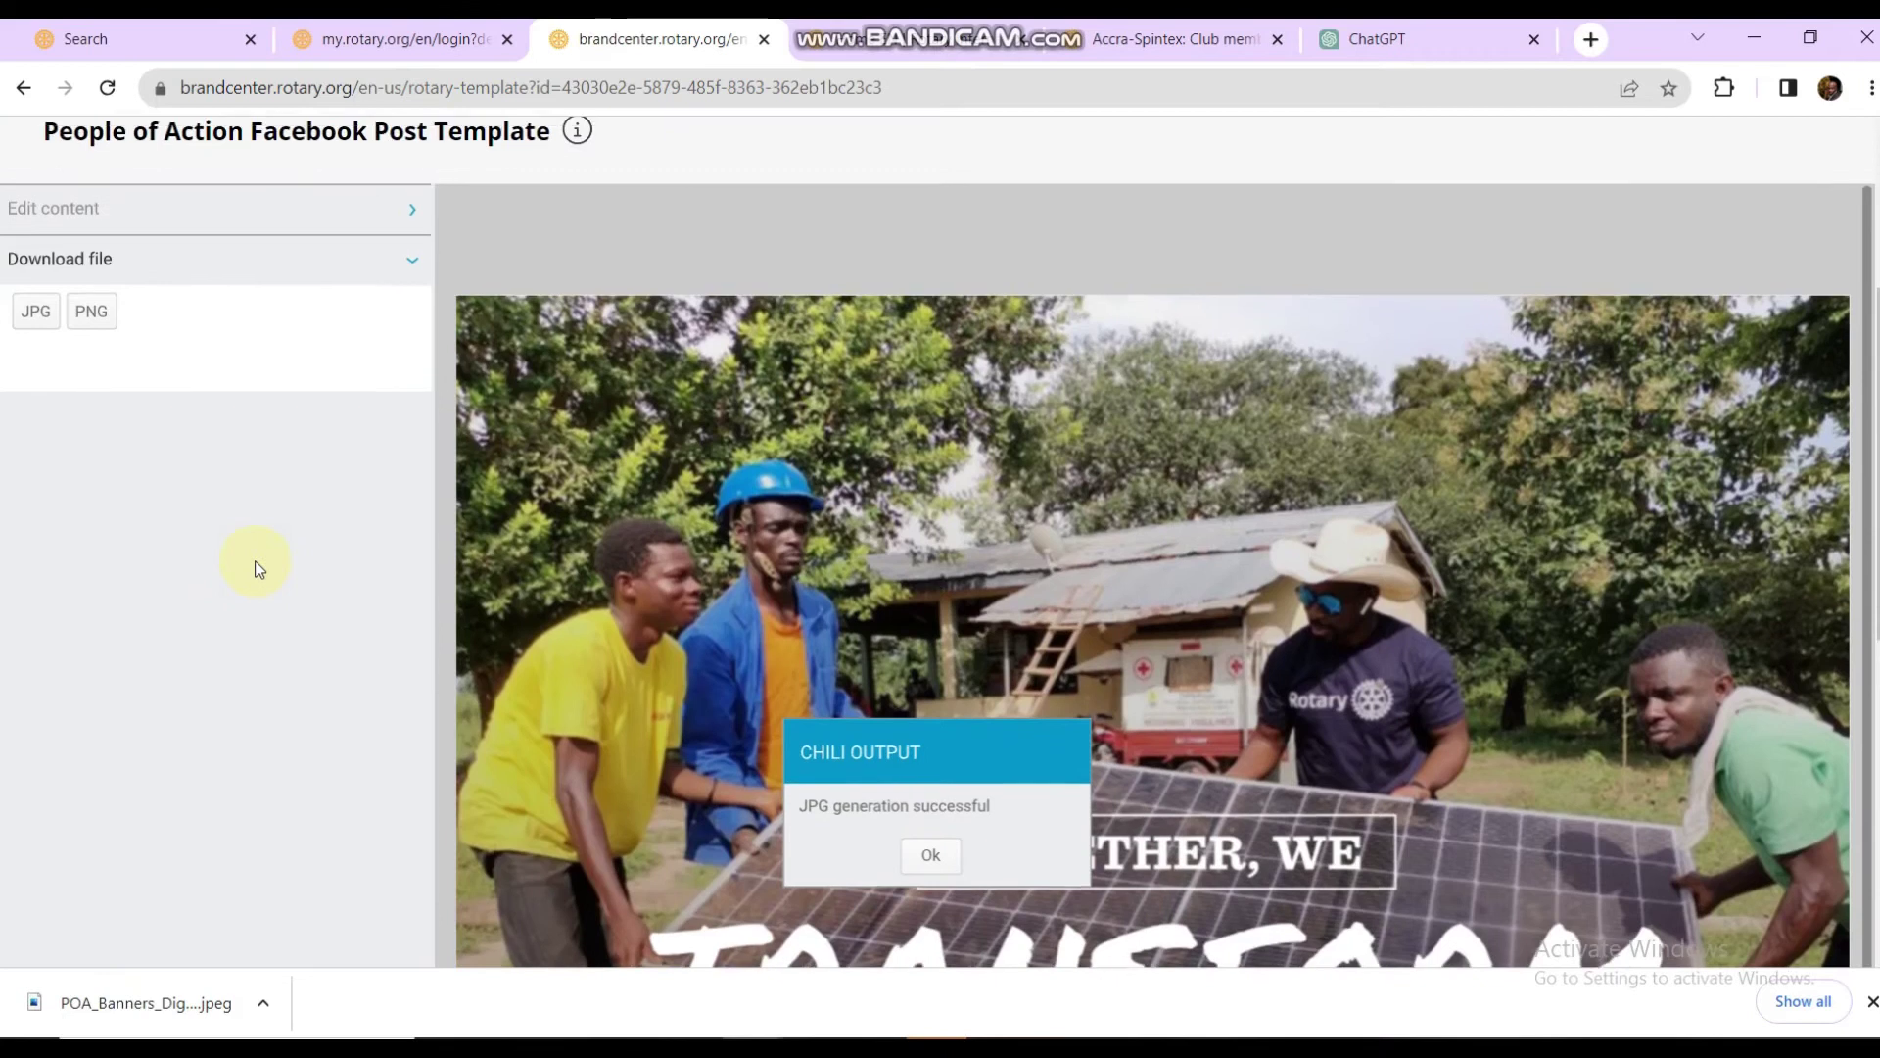
Step: Close the CHILI OUTPUT dialog and its JPG generation success message
left_click(409, 253)
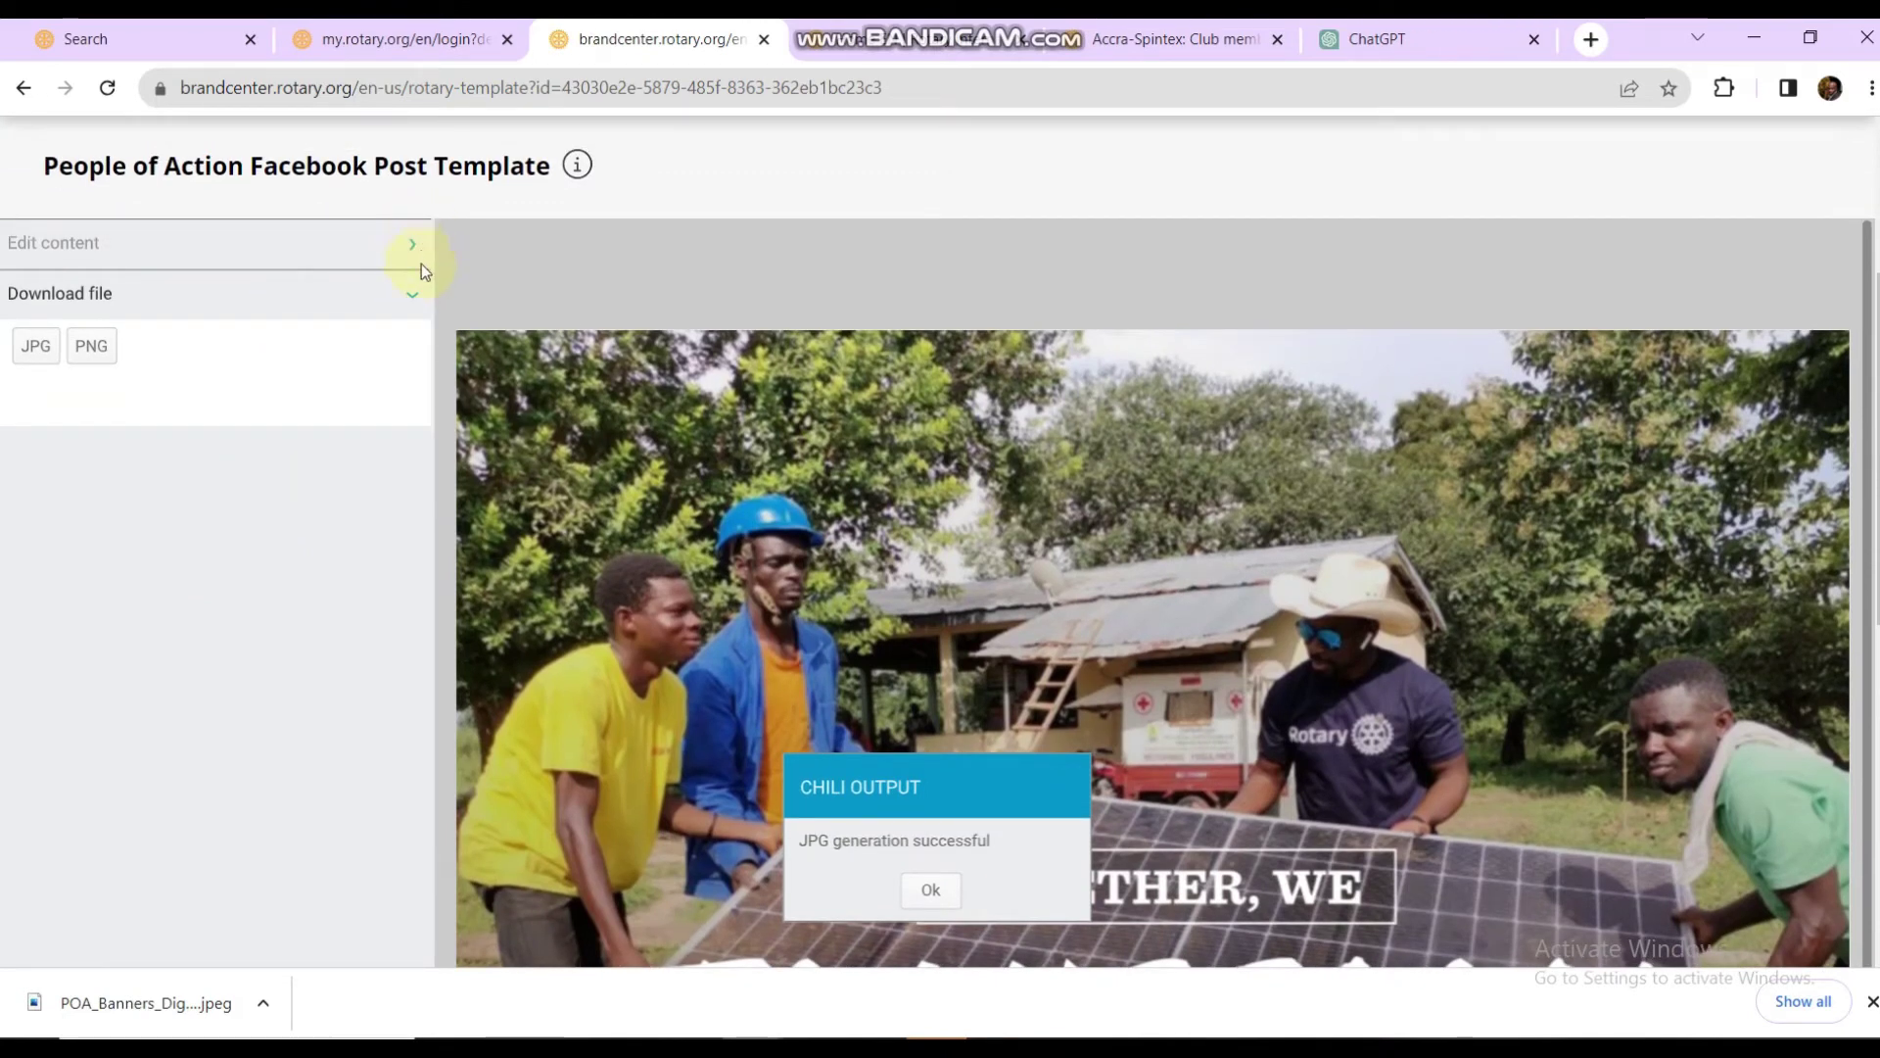
left_click(411, 299)
scroll(366, 379, "up", 1)
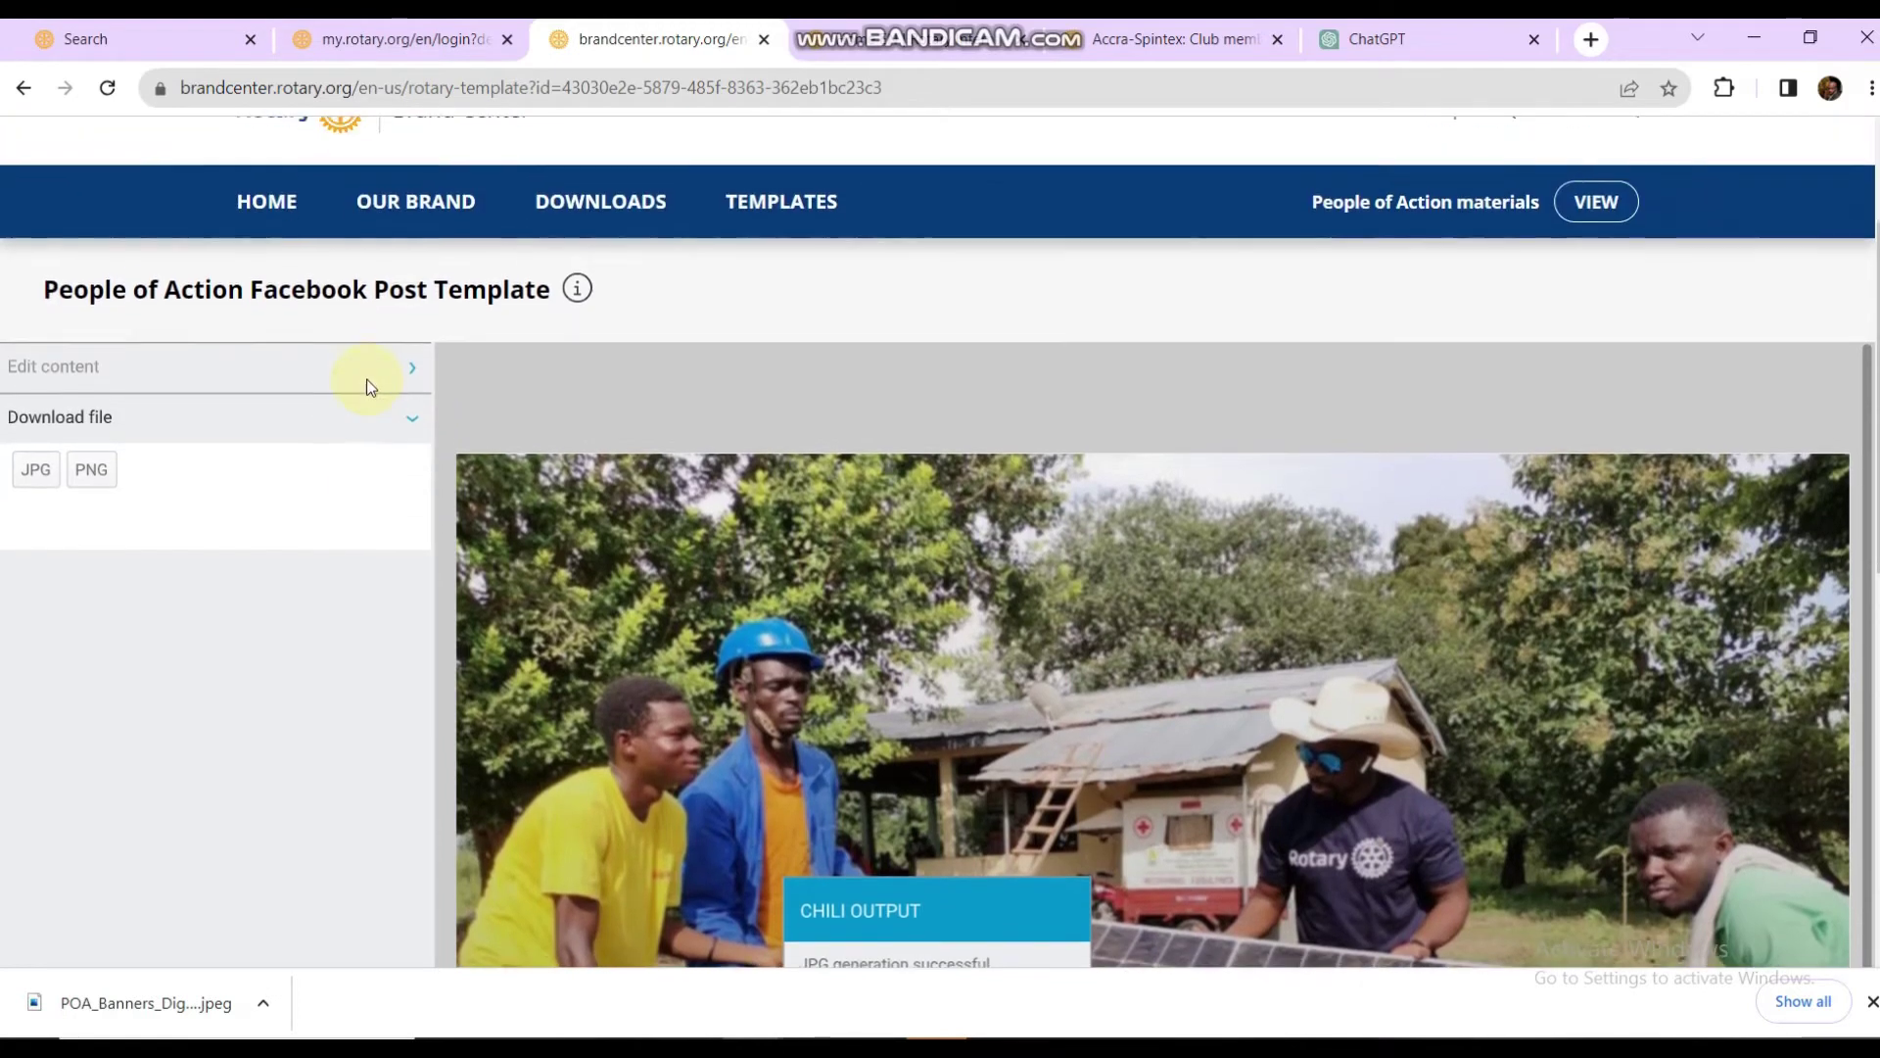
left_click(415, 374)
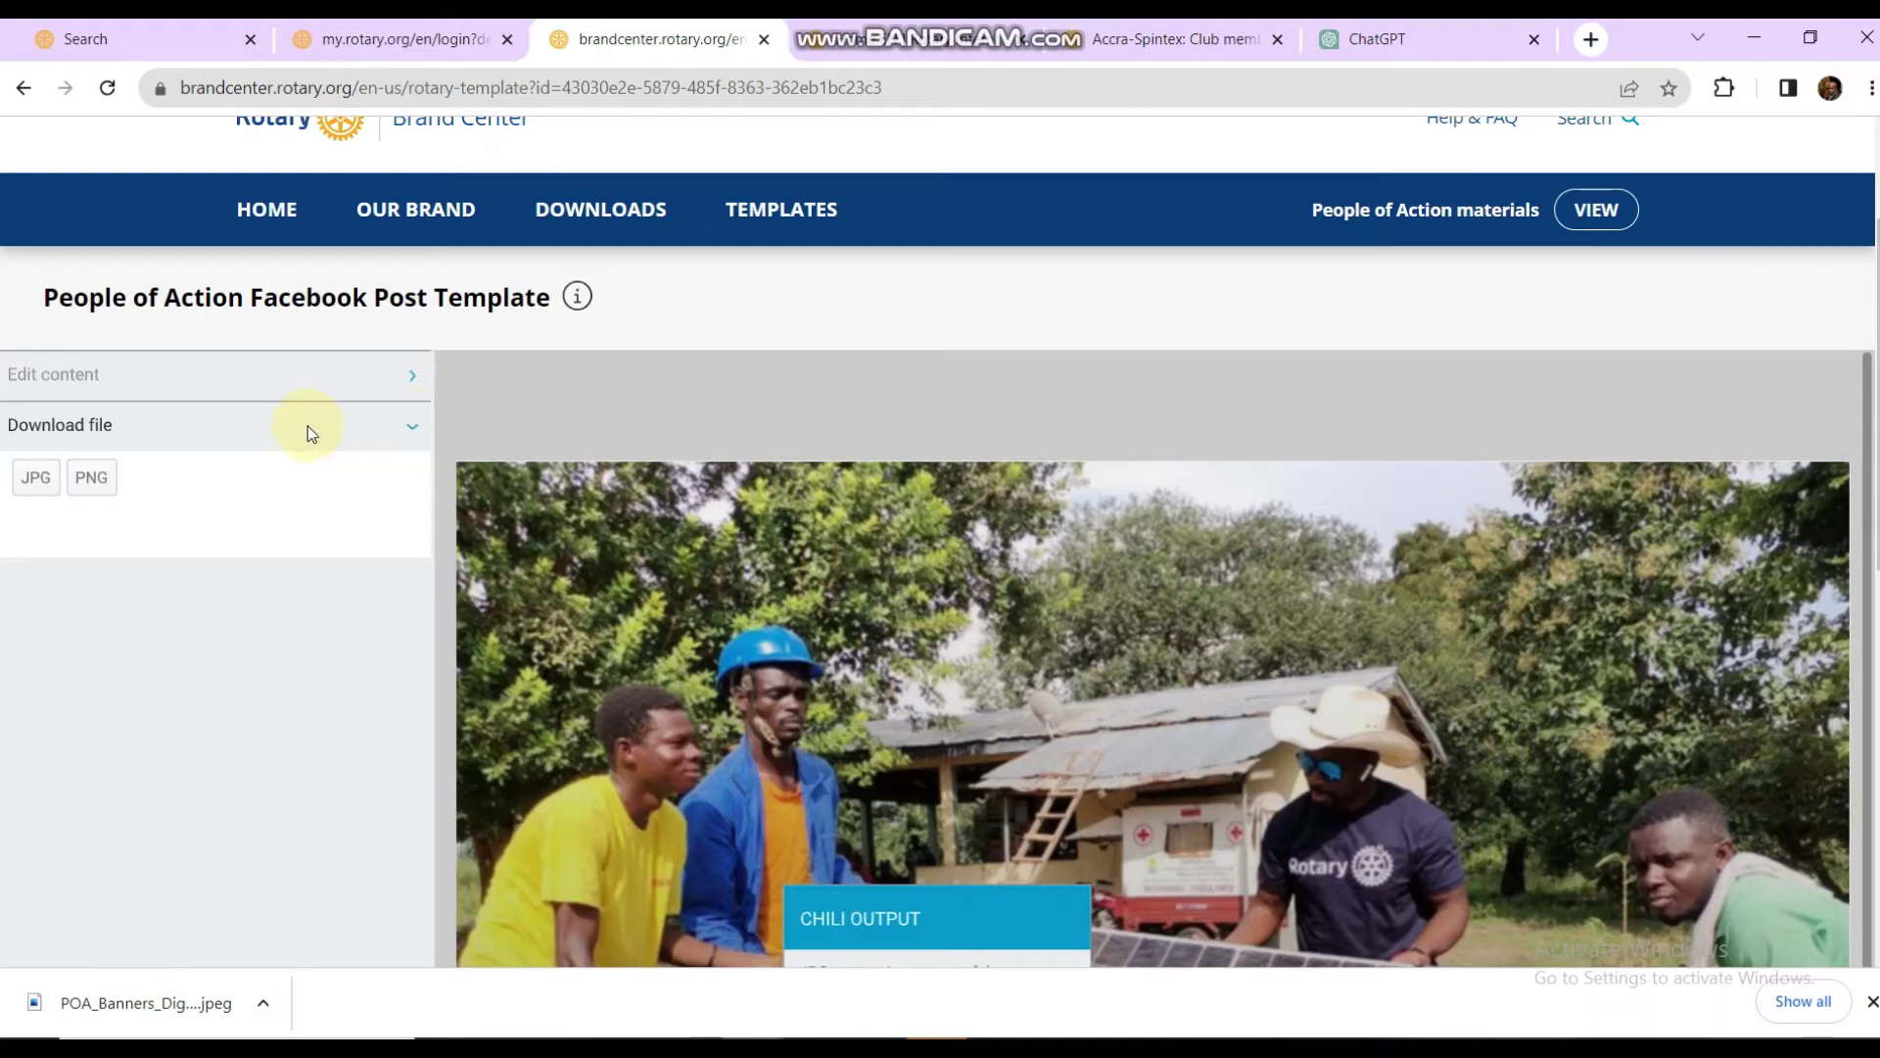
scroll(1099, 697, "down", 2)
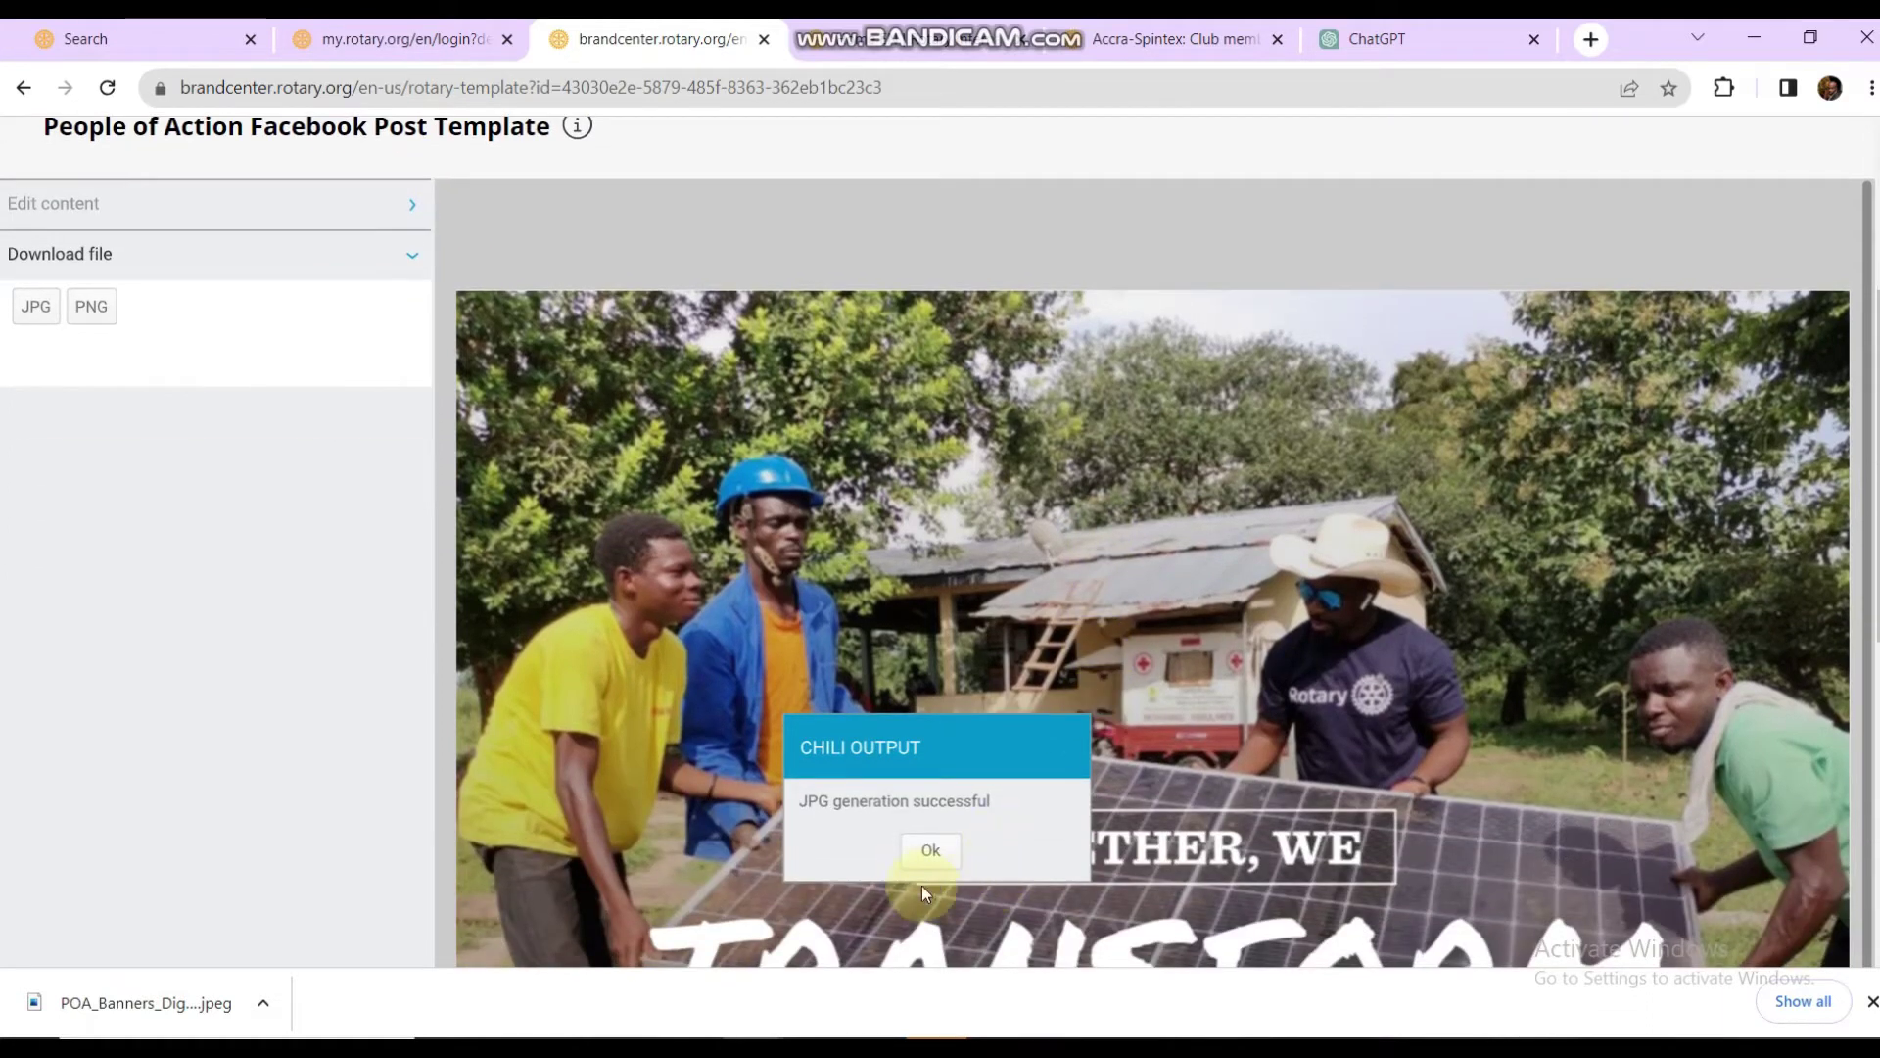
left_click(935, 850)
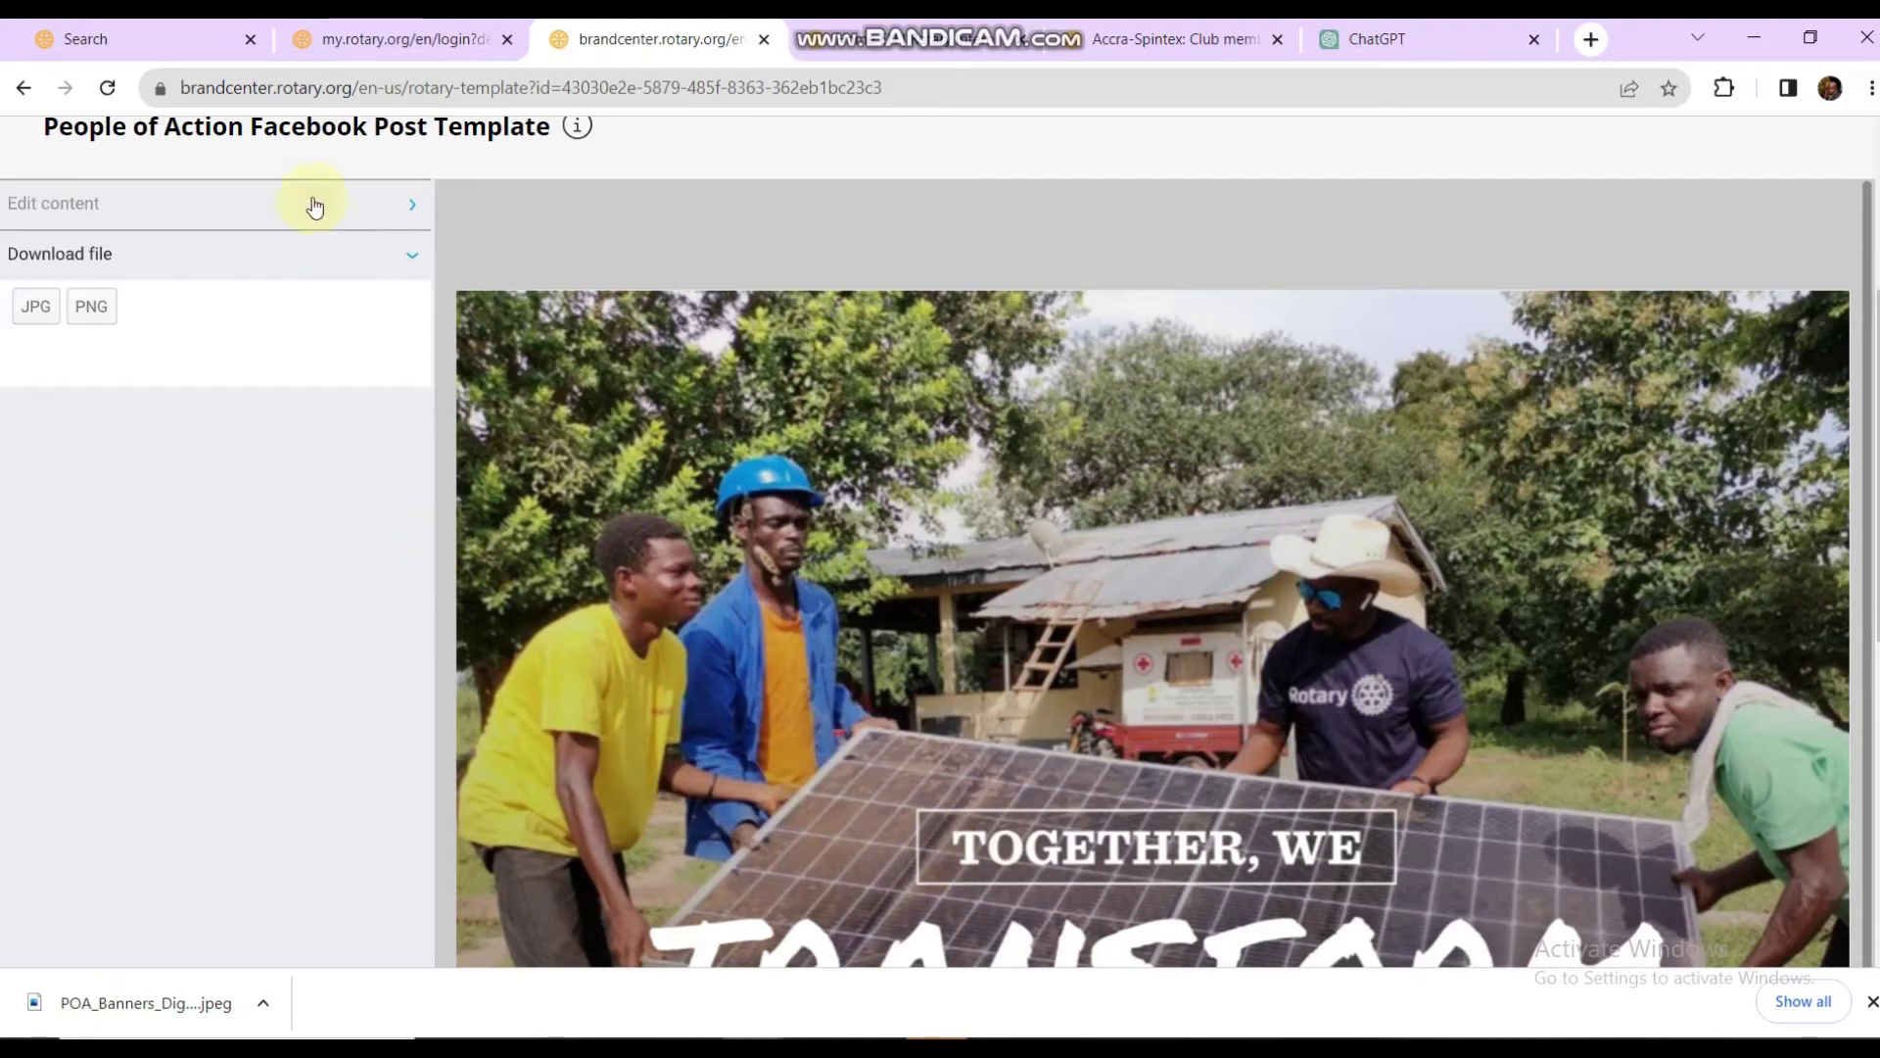
Step: Set the headline verb to Inspire under Edit content
left_click(368, 218)
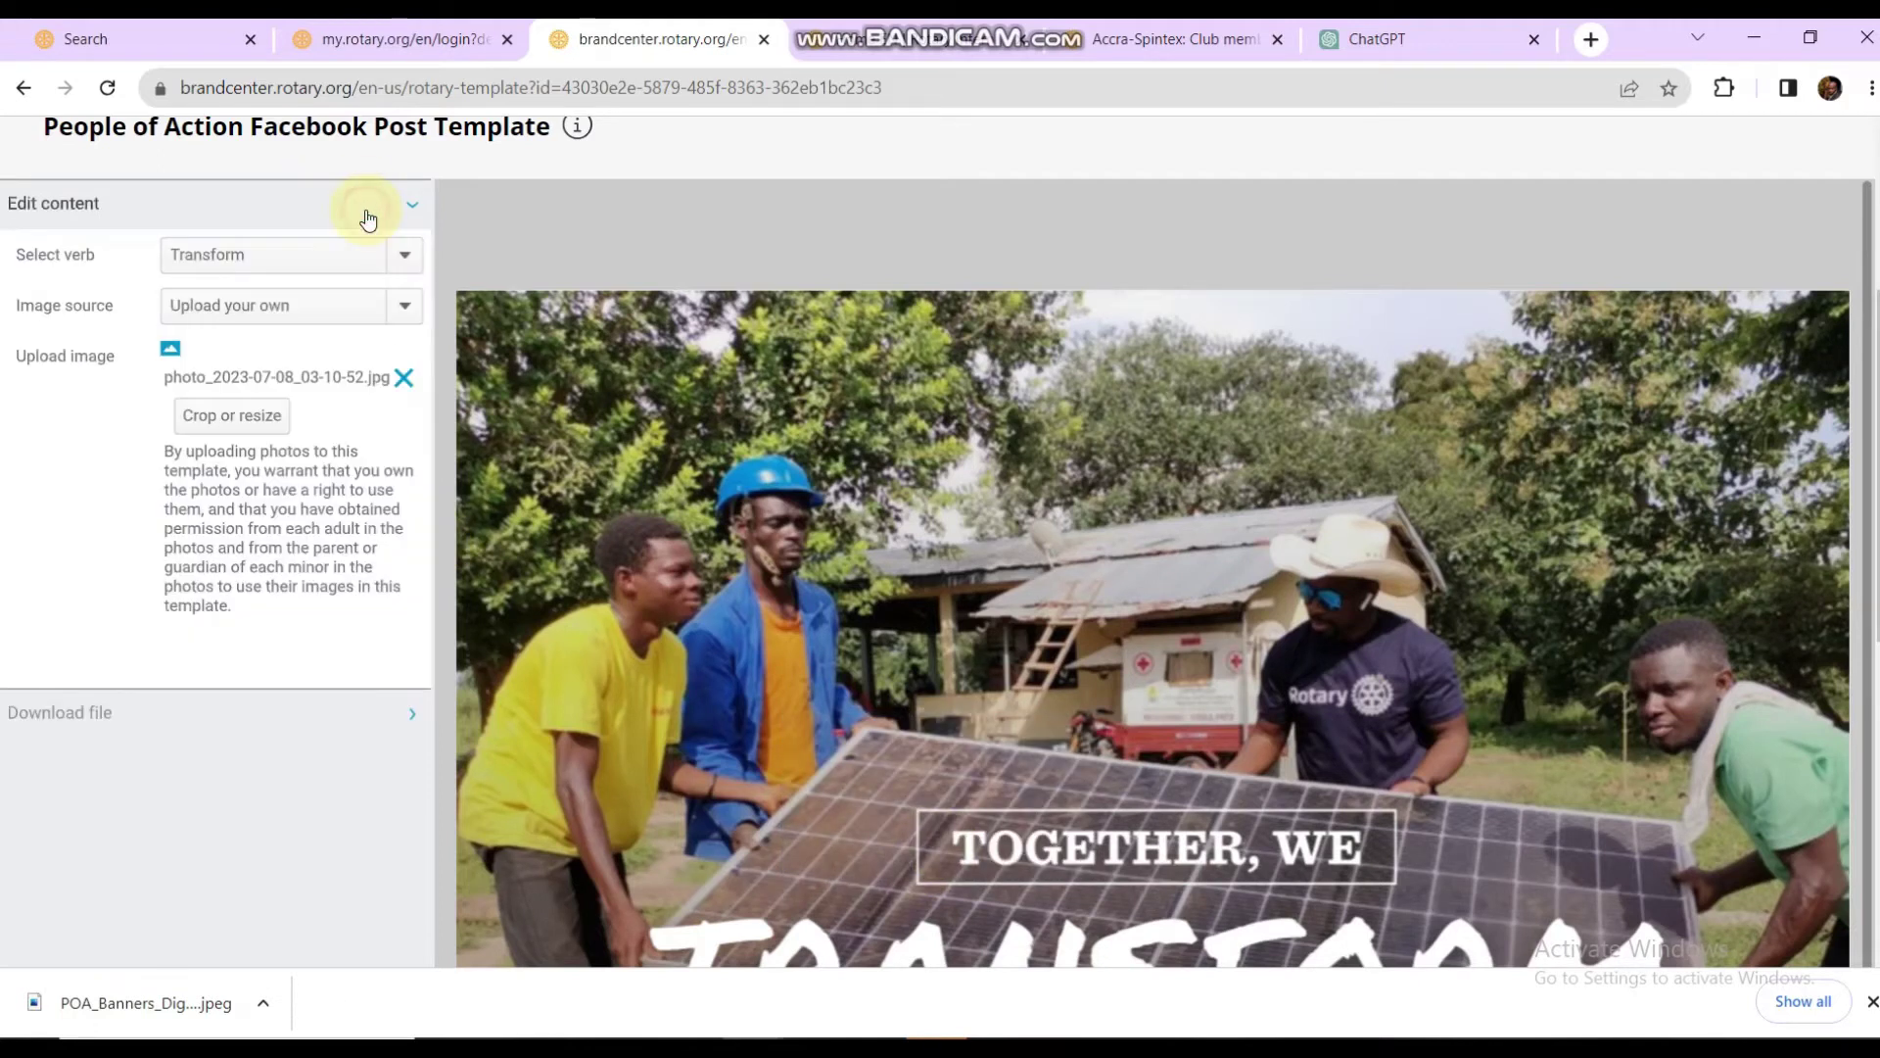
left_click(405, 258)
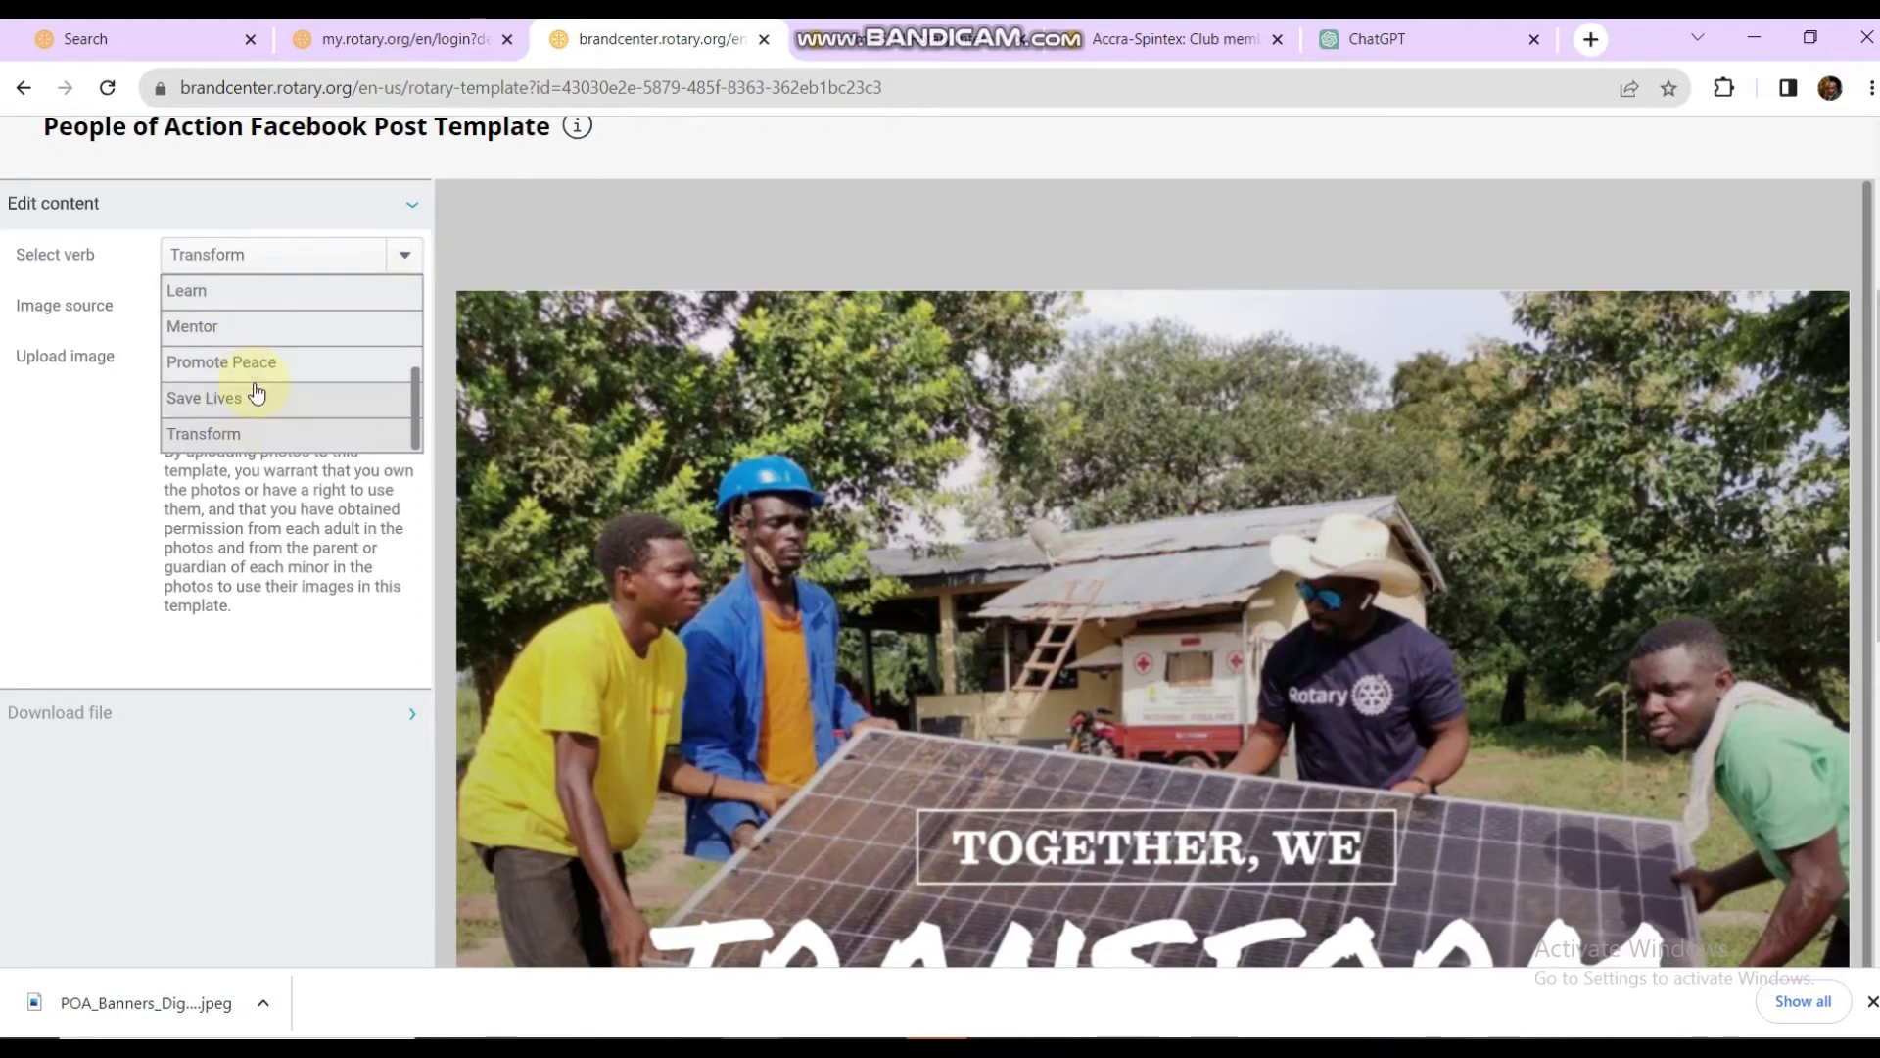
scroll(254, 390, "down", 1)
scroll(255, 391, "up", 5)
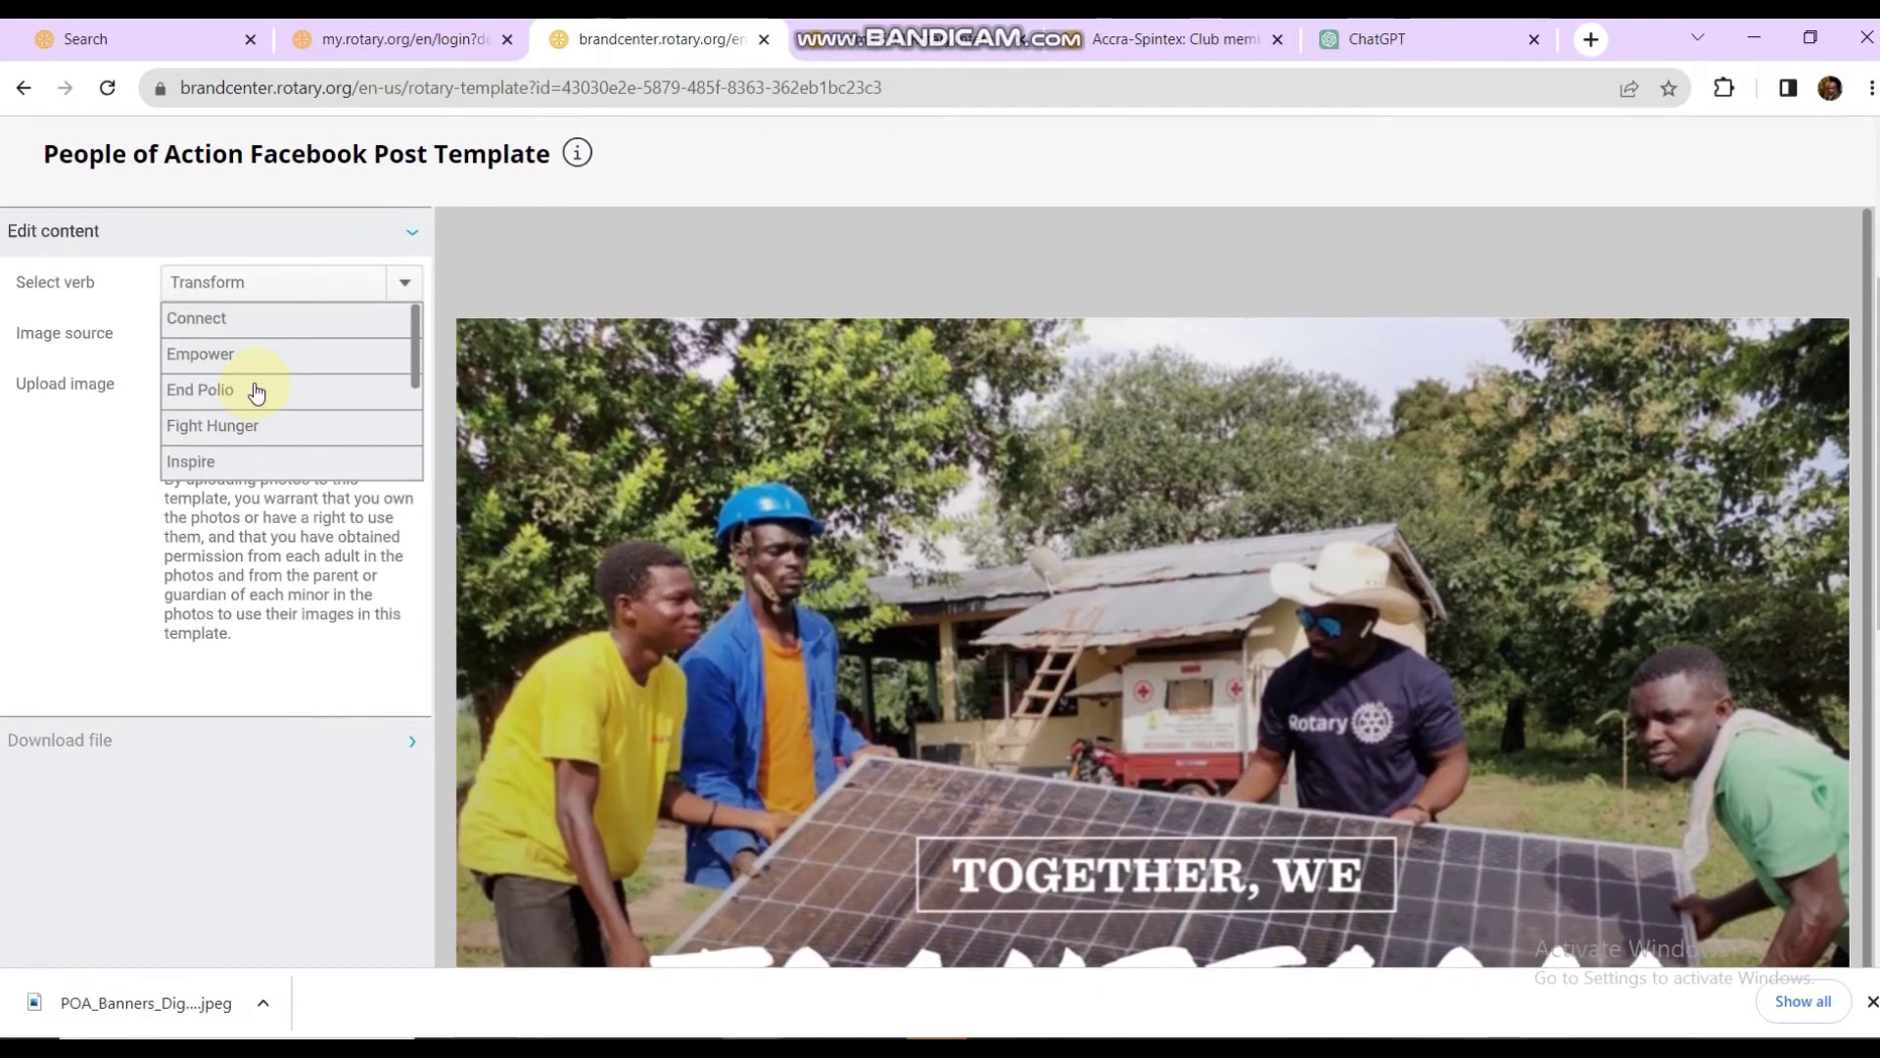
left_click(232, 463)
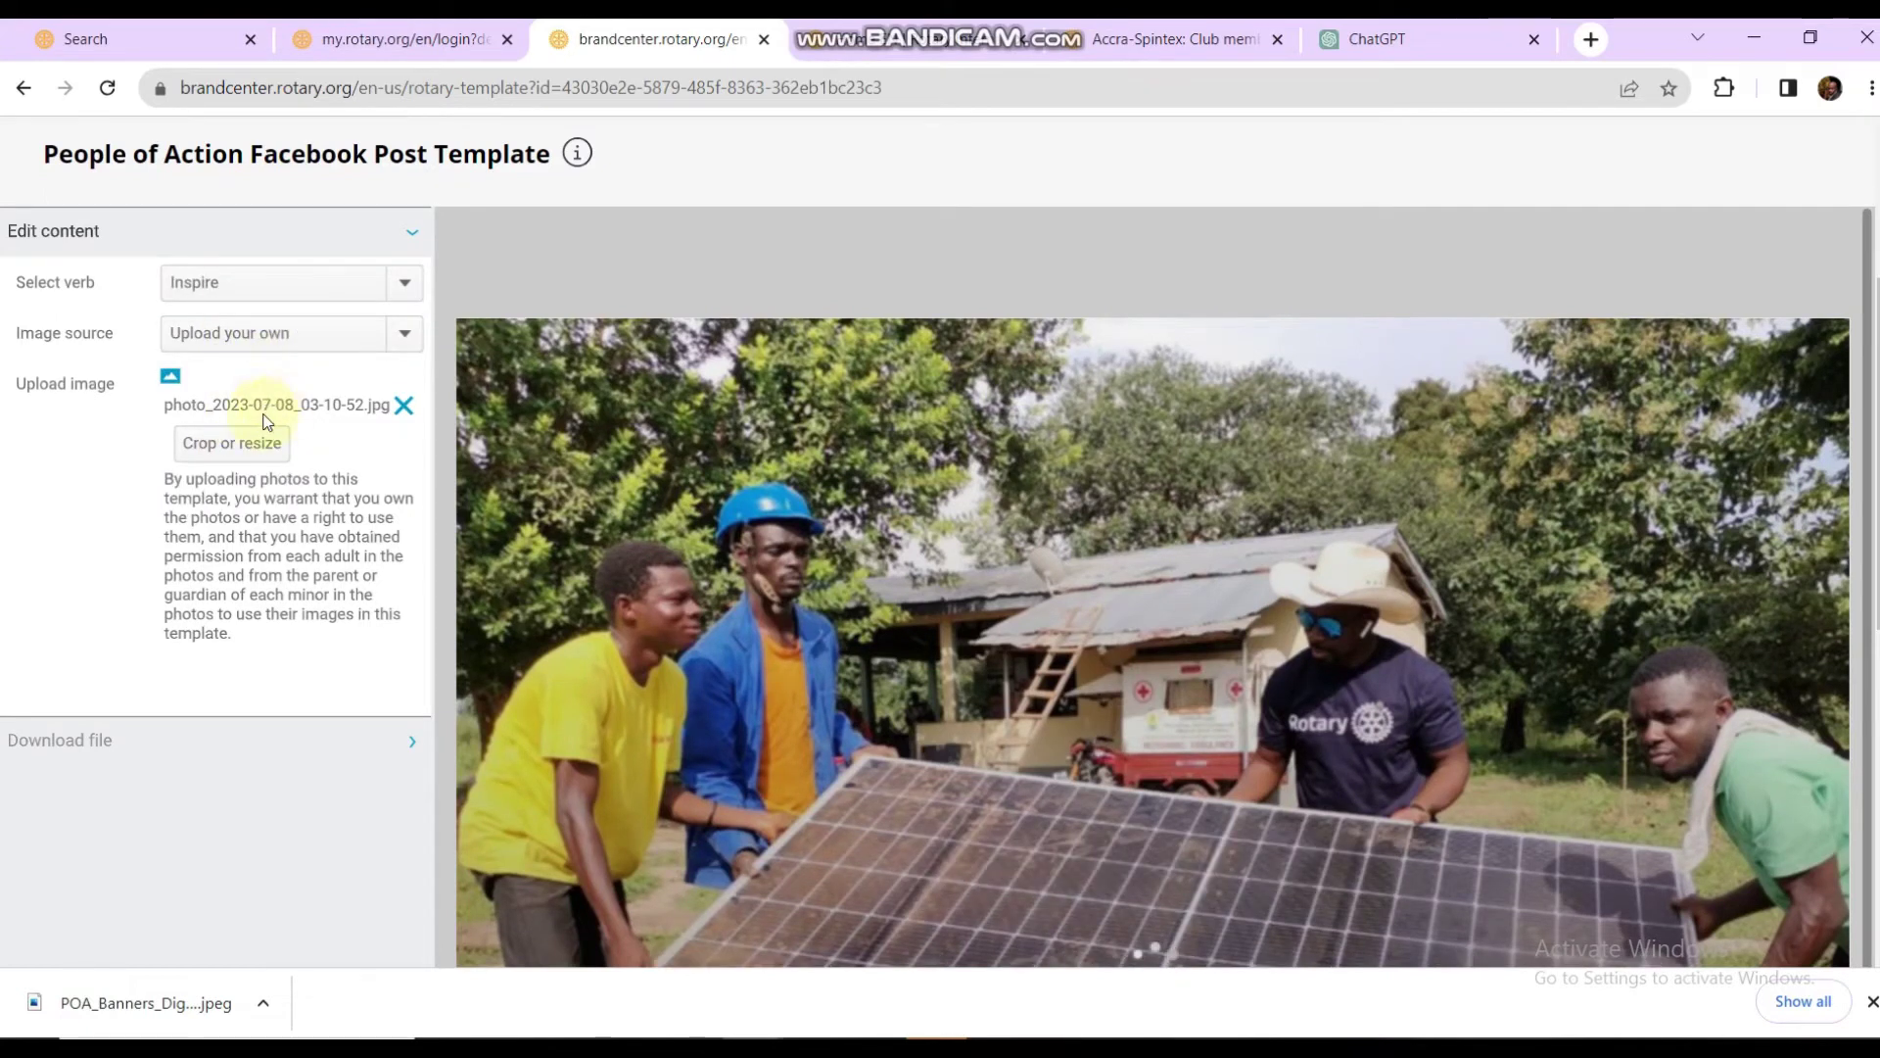
Step: Upload the classroom photo photo_2023-07-08_03-10-13 from the People of Action folder as the ad's image
left_click(167, 381)
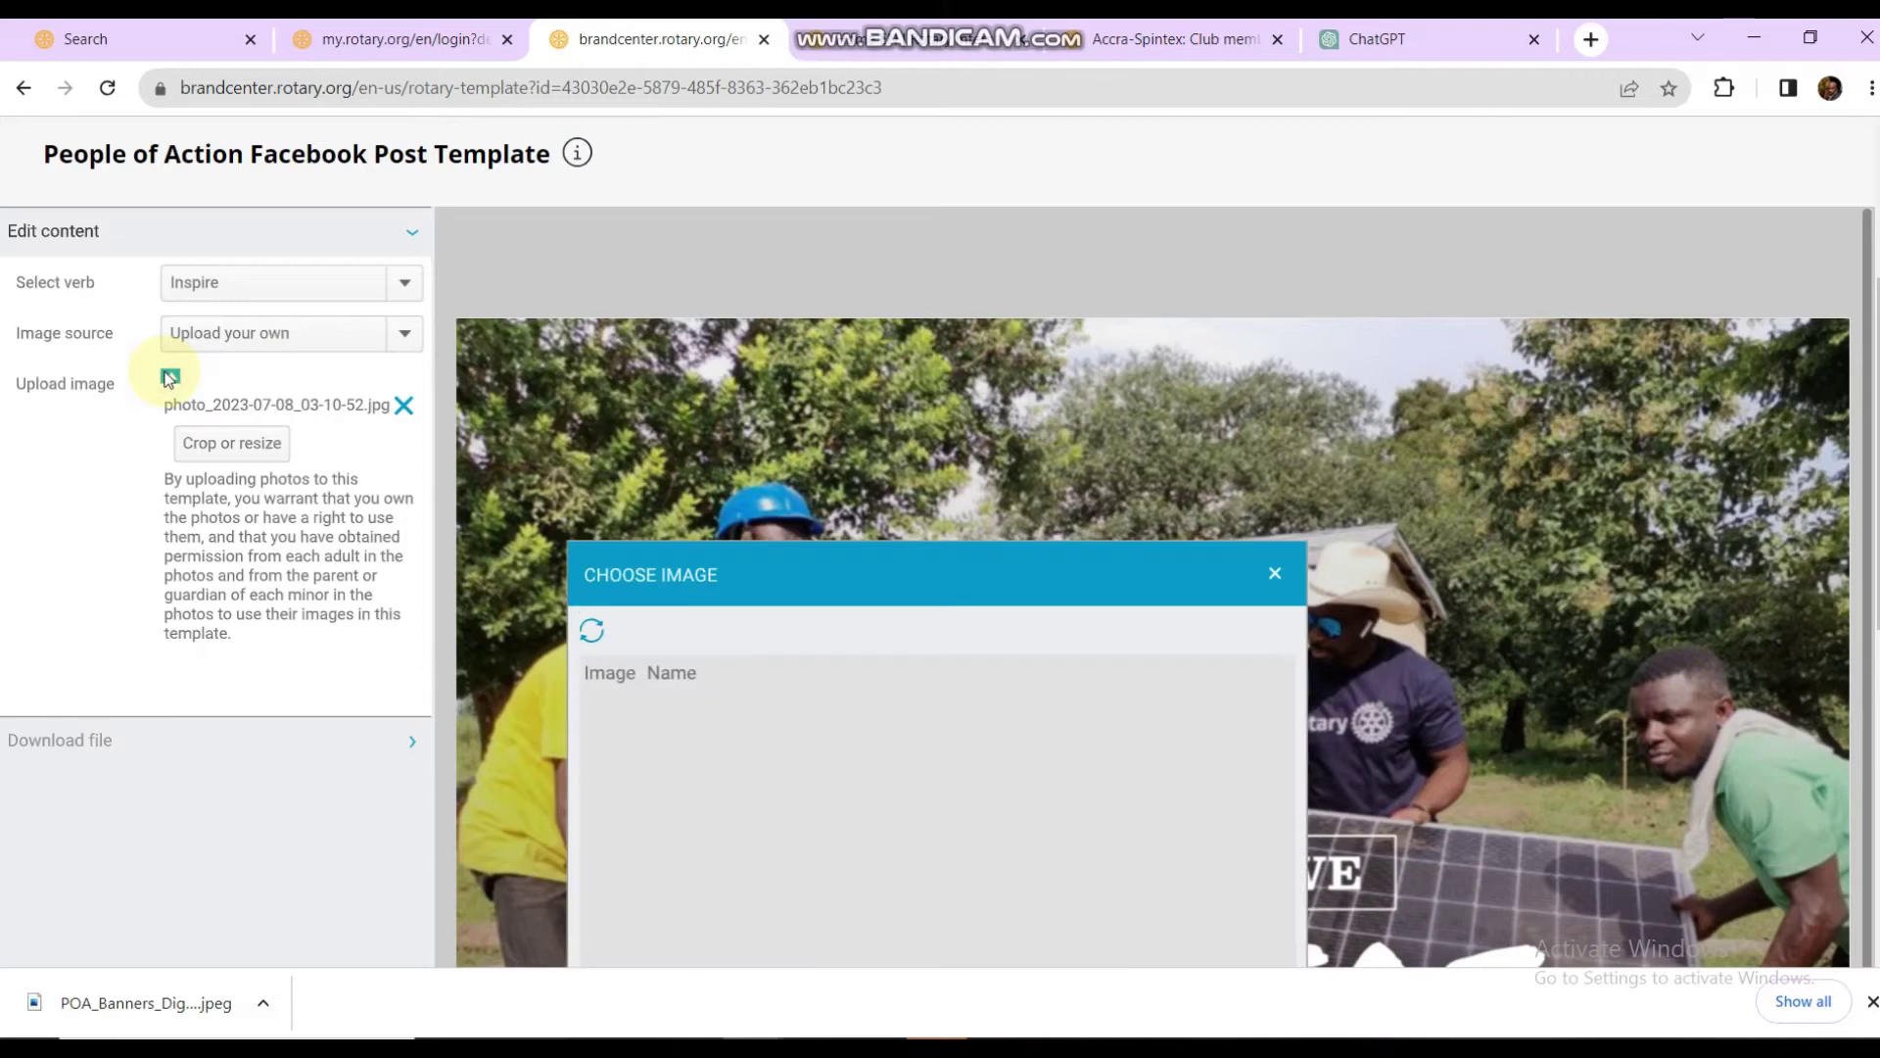
scroll(778, 592, "down", 2)
scroll(778, 592, "down", 2)
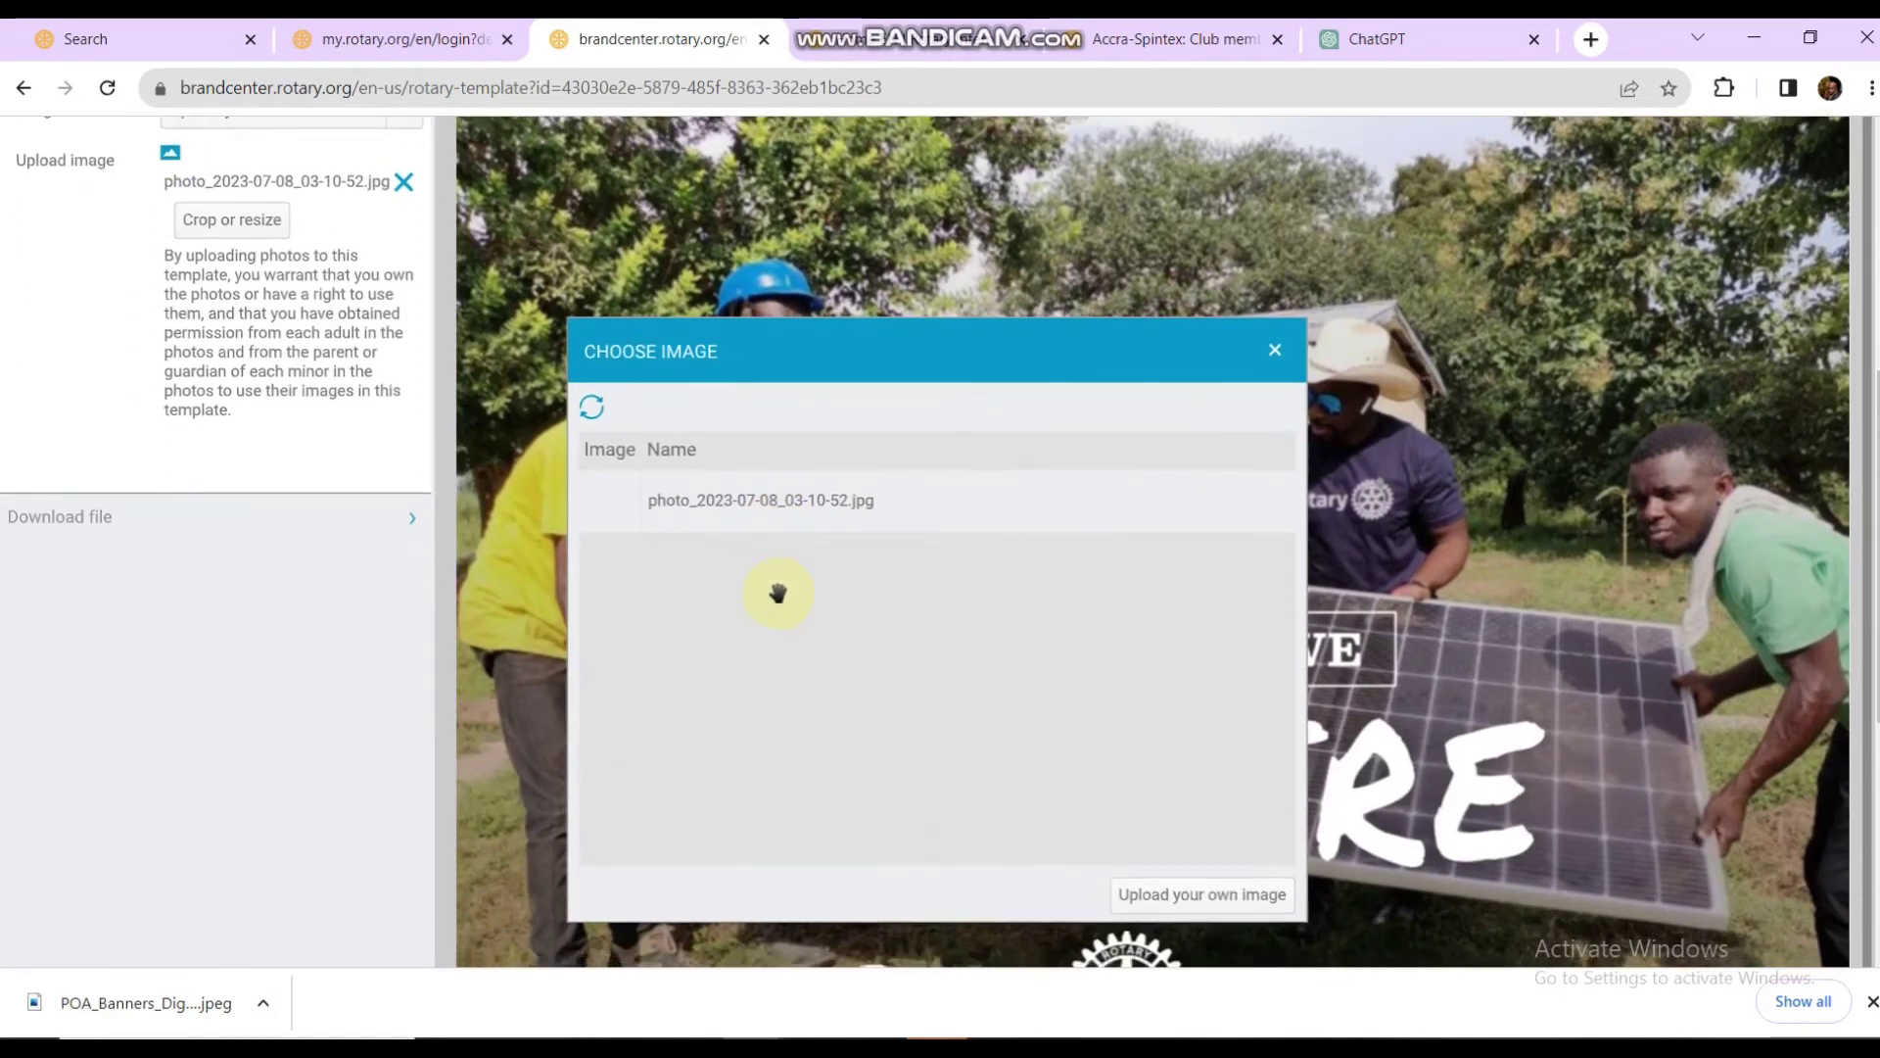
left_click(1190, 823)
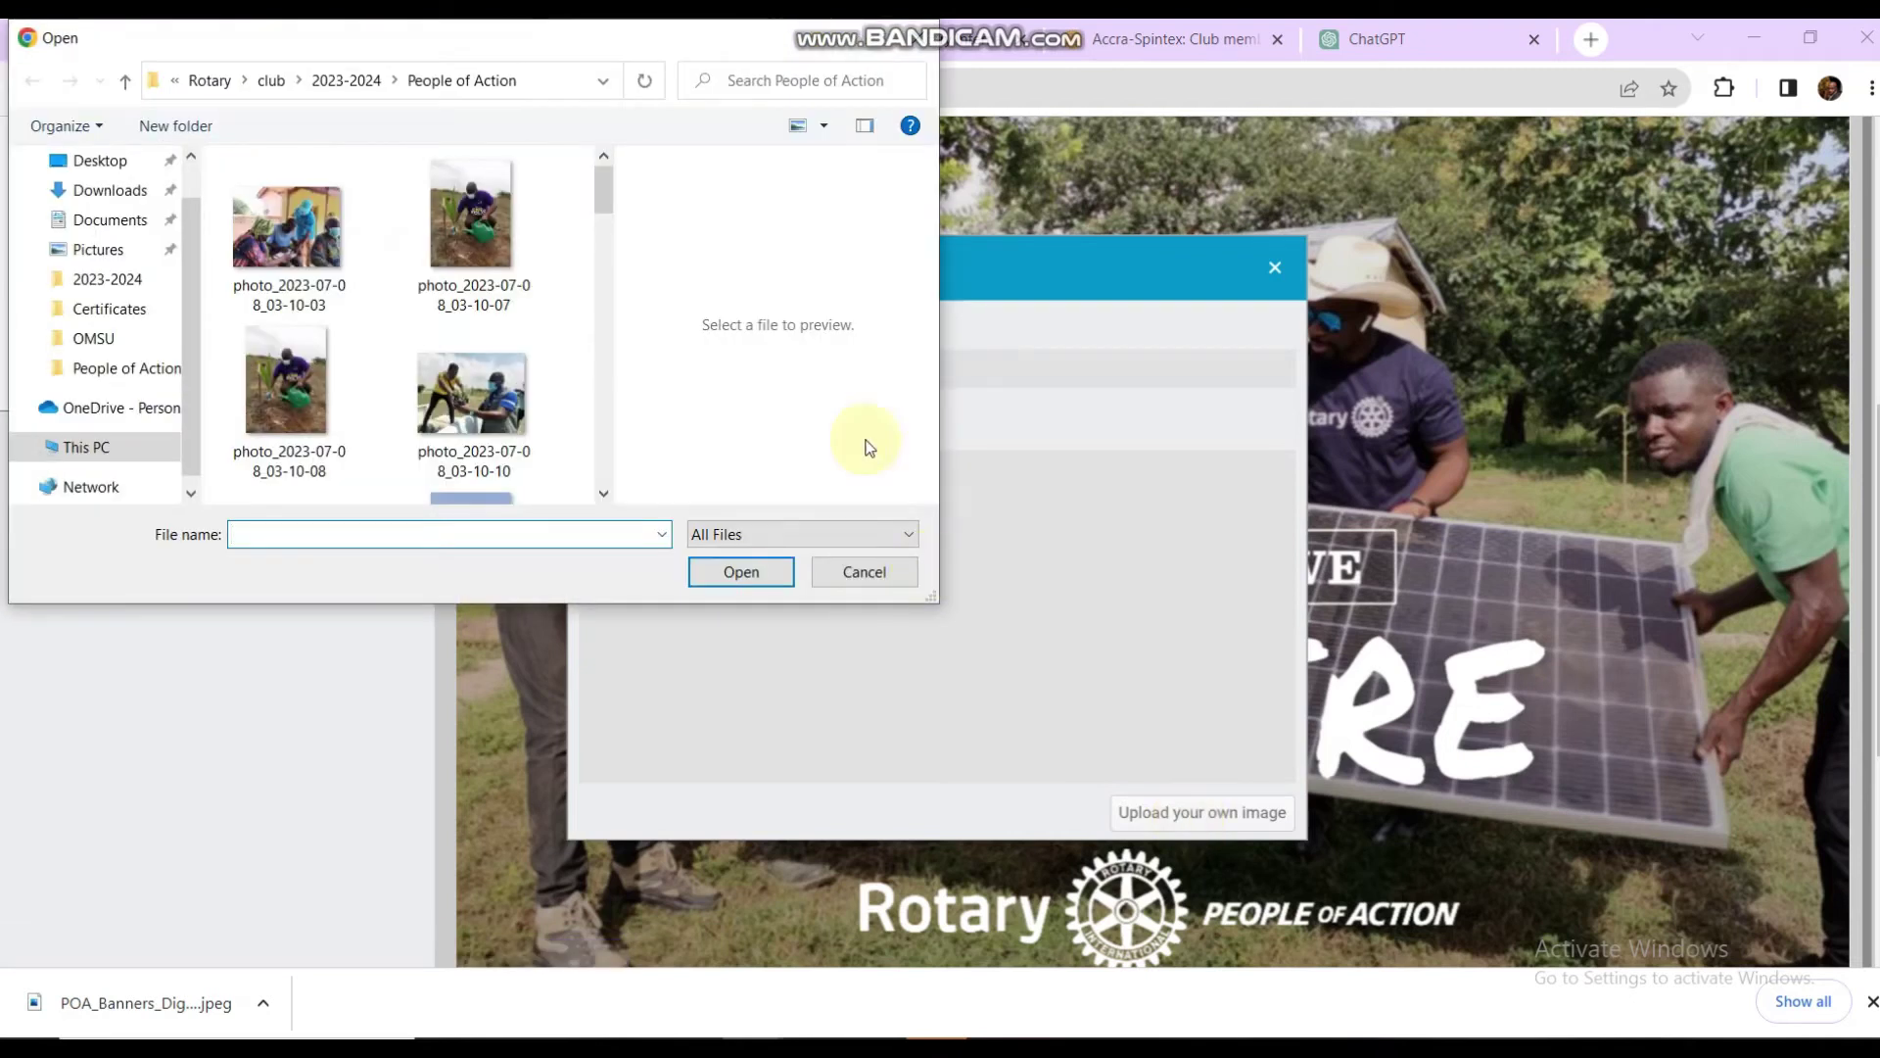
scroll(604, 412, "down", 3)
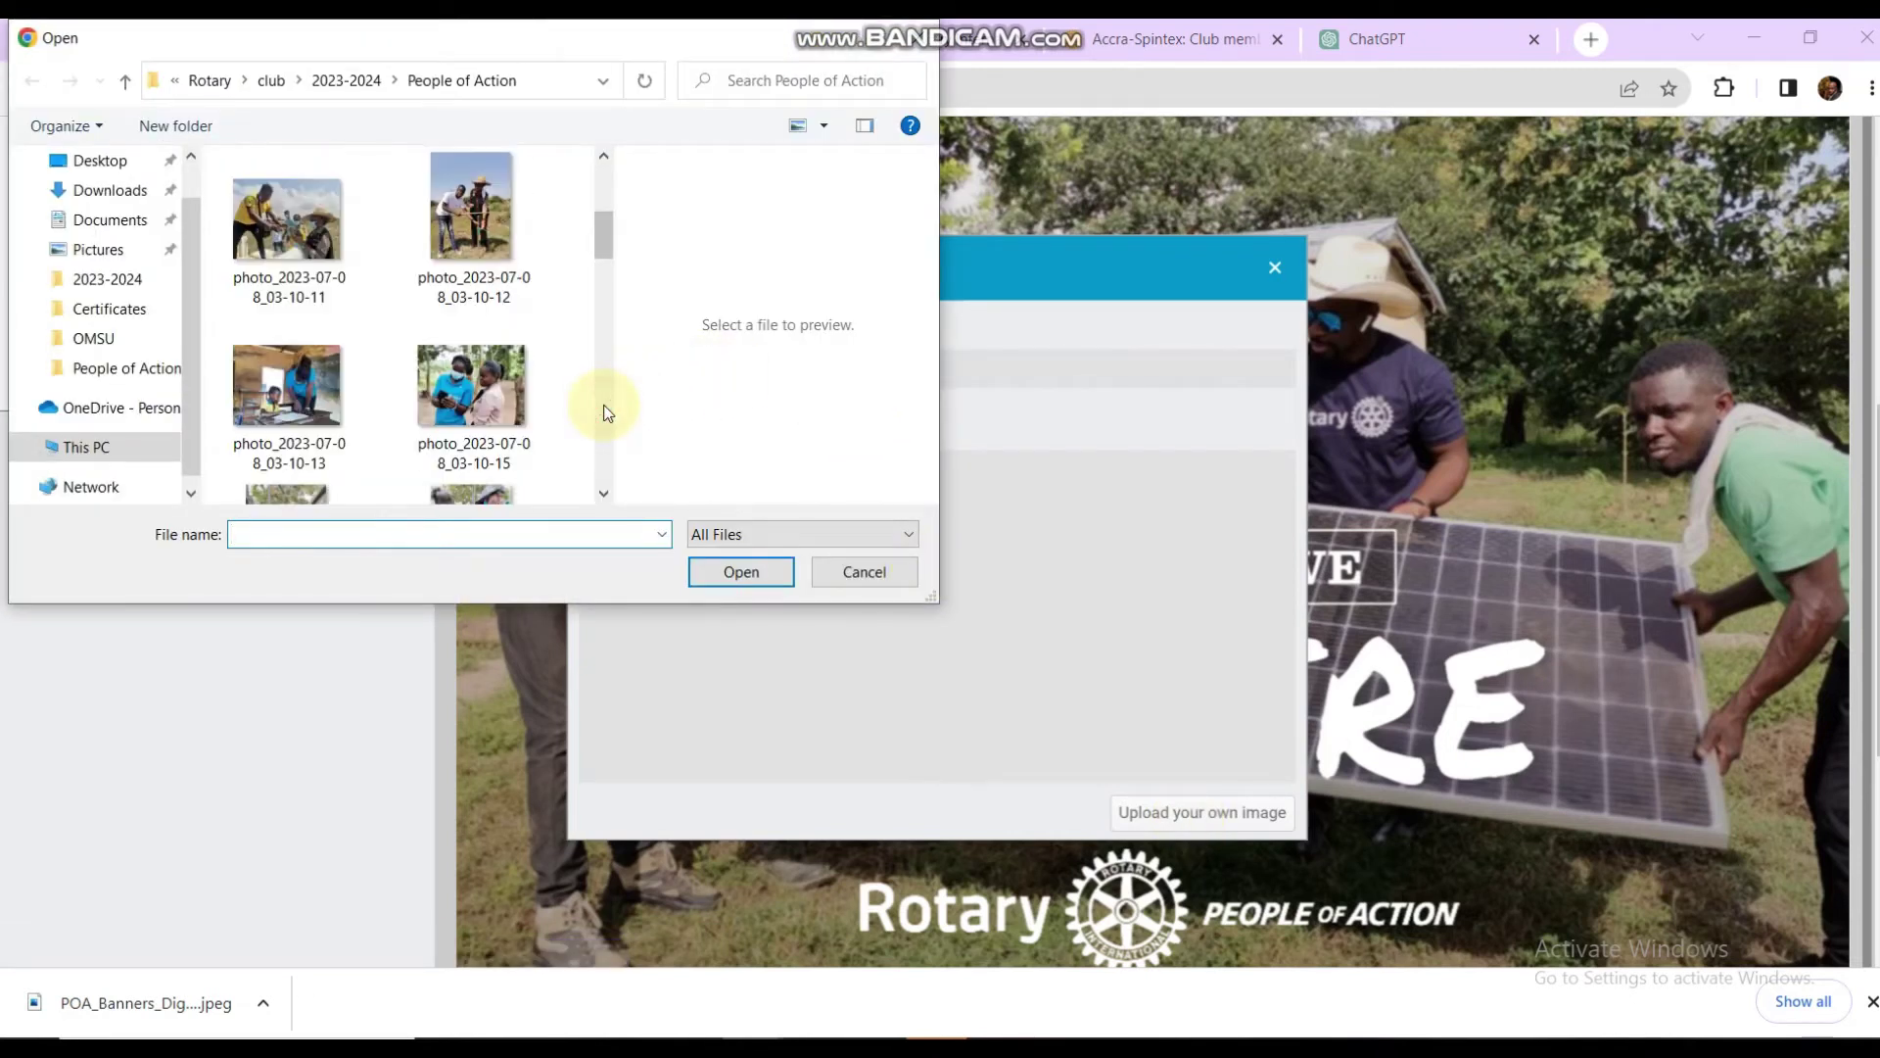
left_click(313, 380)
scroll(601, 461, "down", 6)
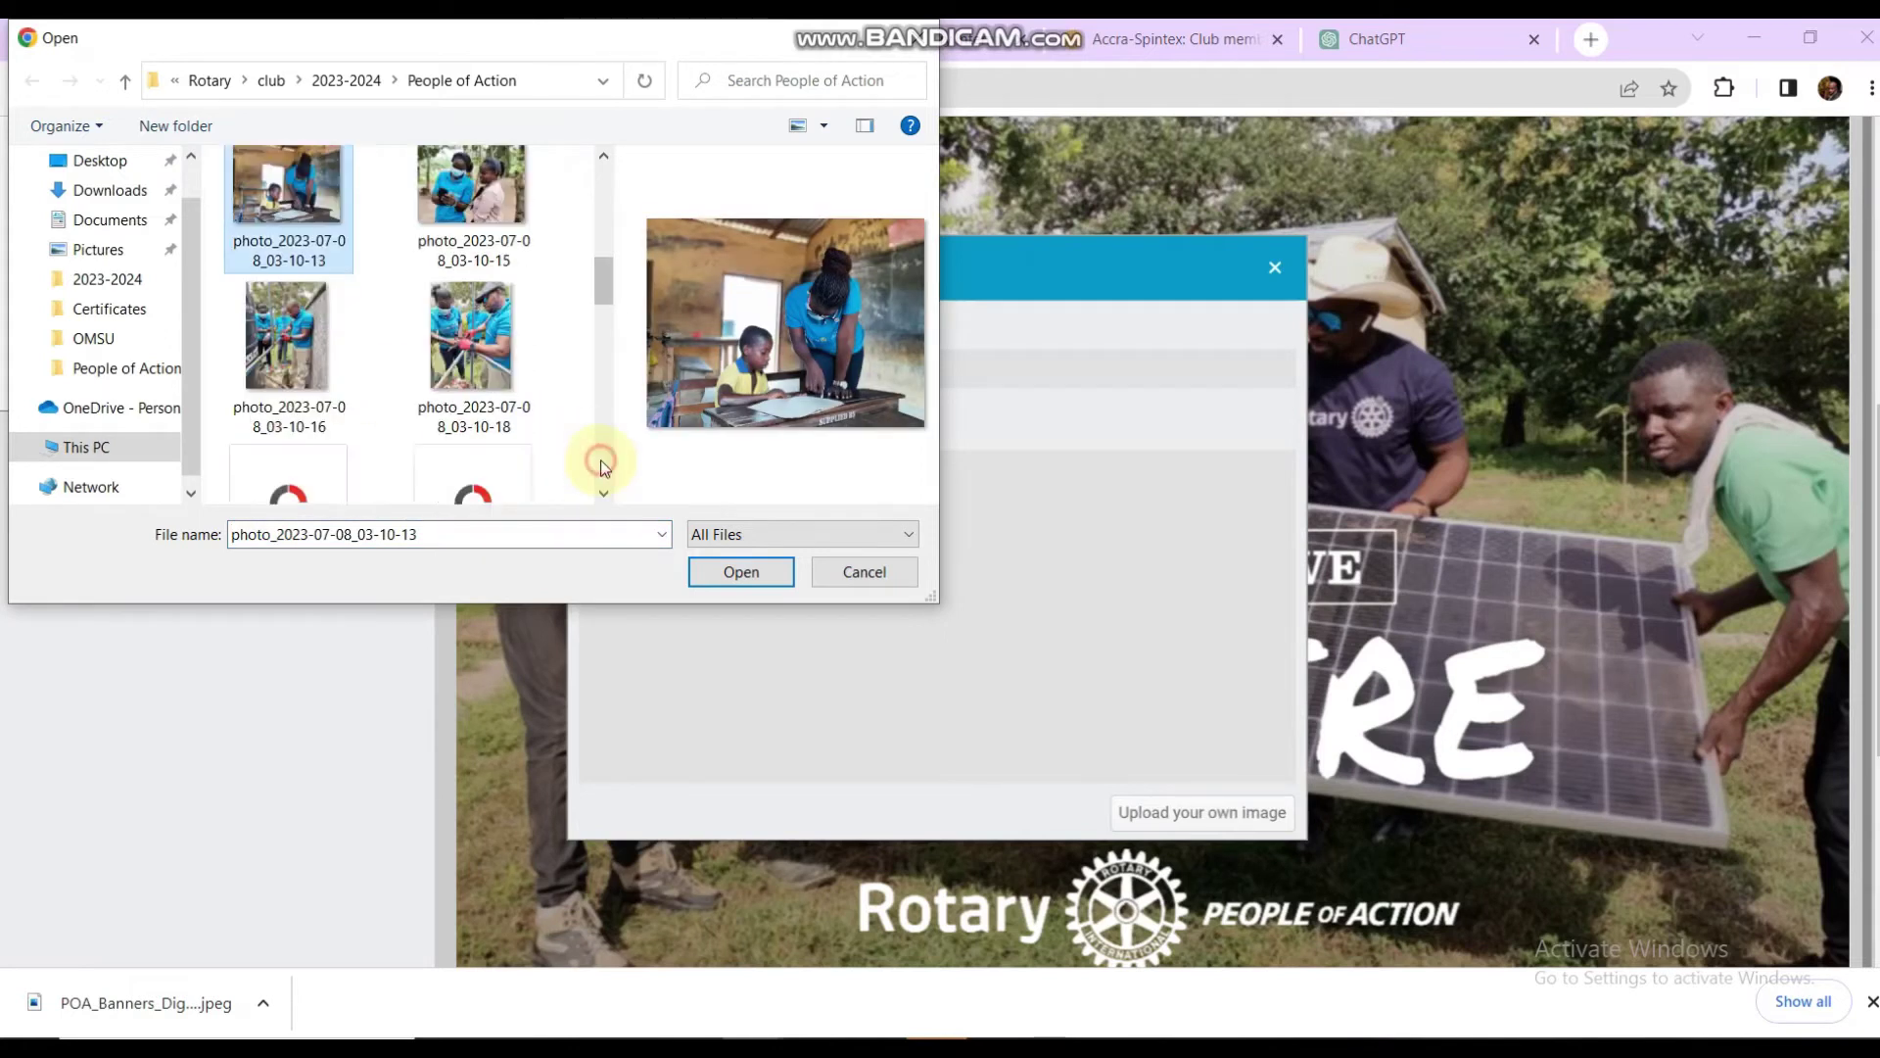
left_click(601, 461)
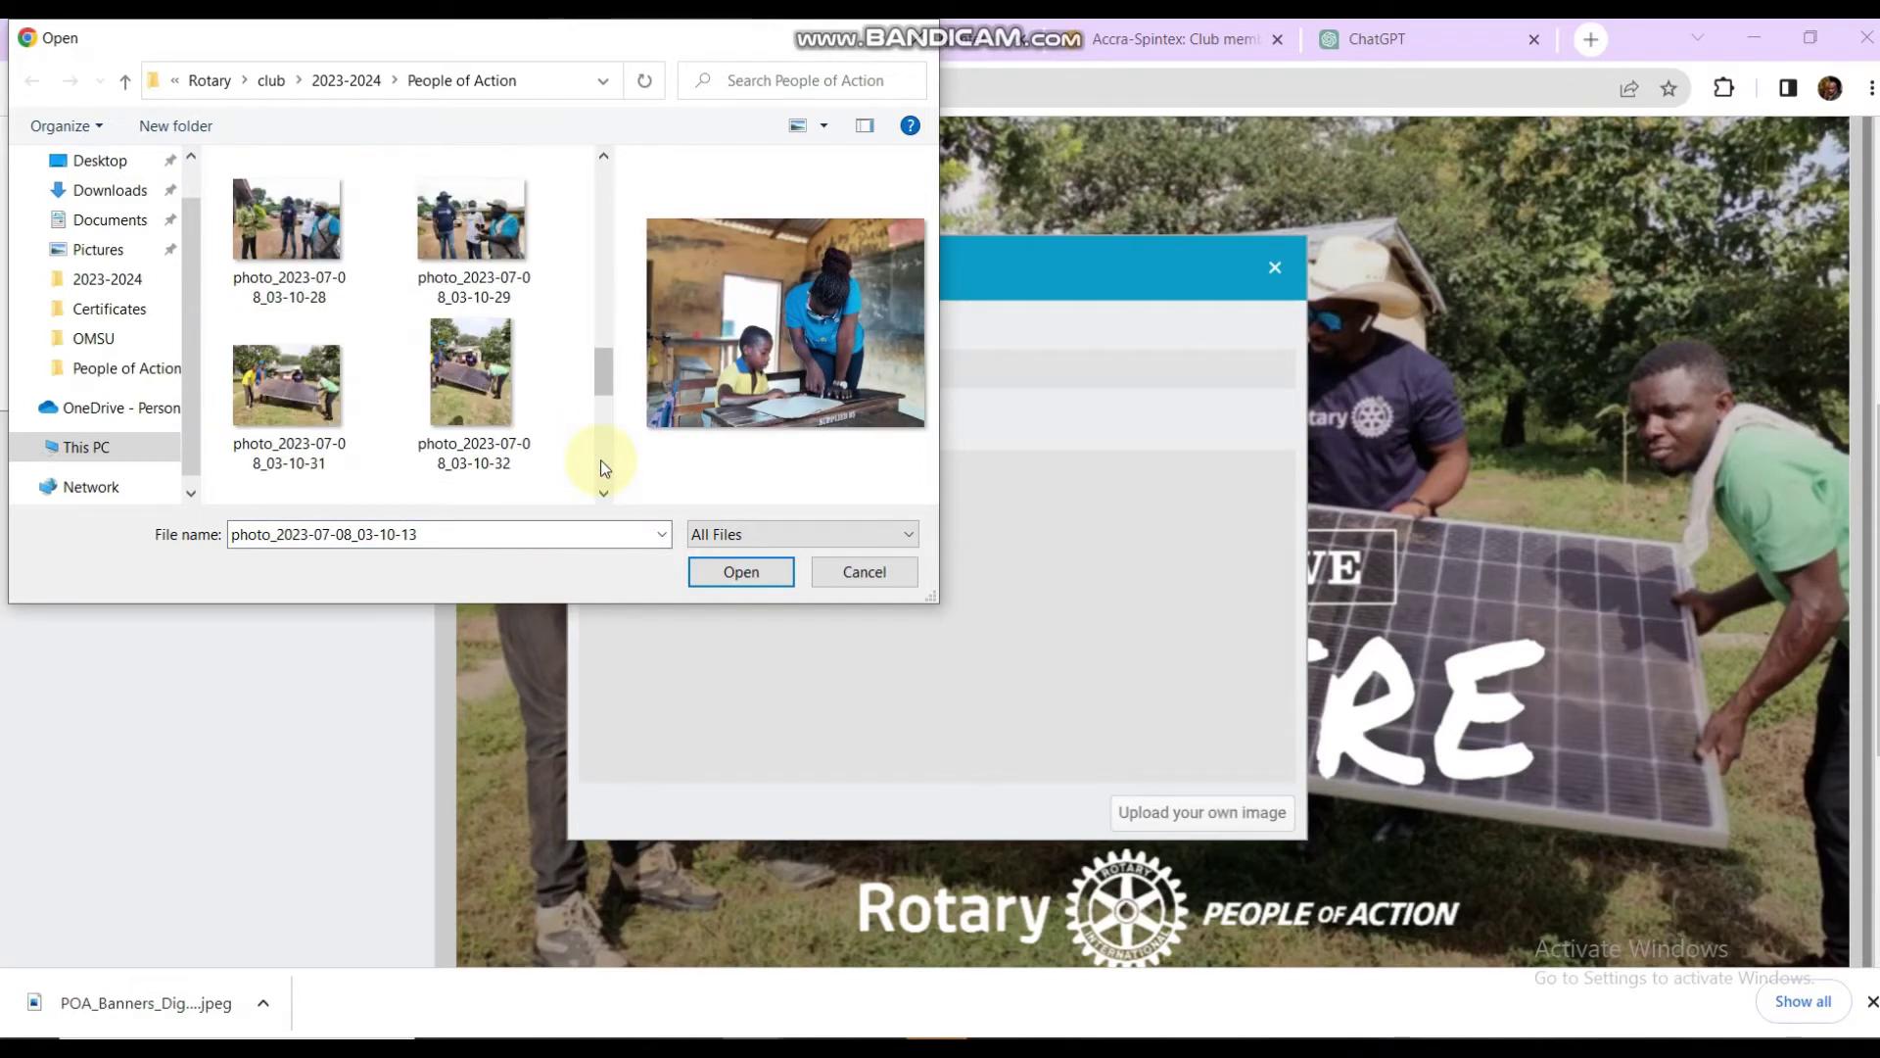
left_click(602, 461)
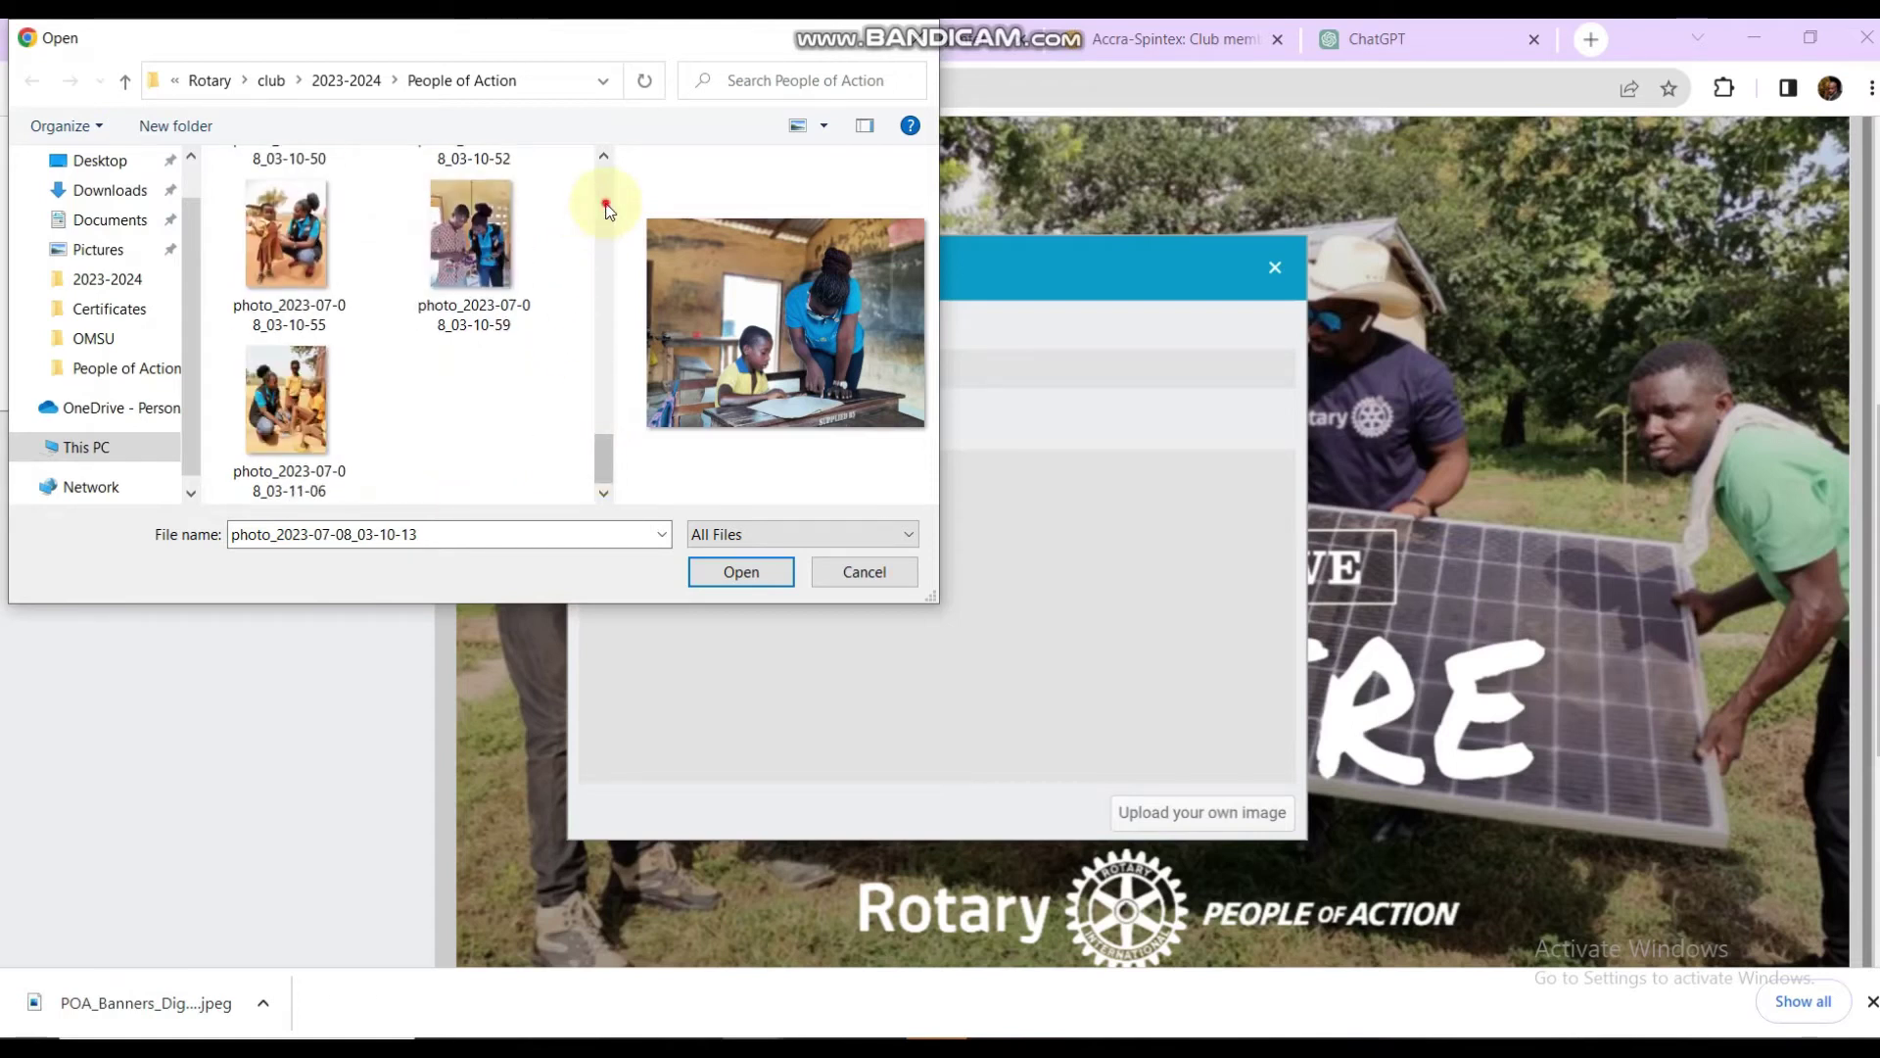
scroll(606, 208, "up", 5)
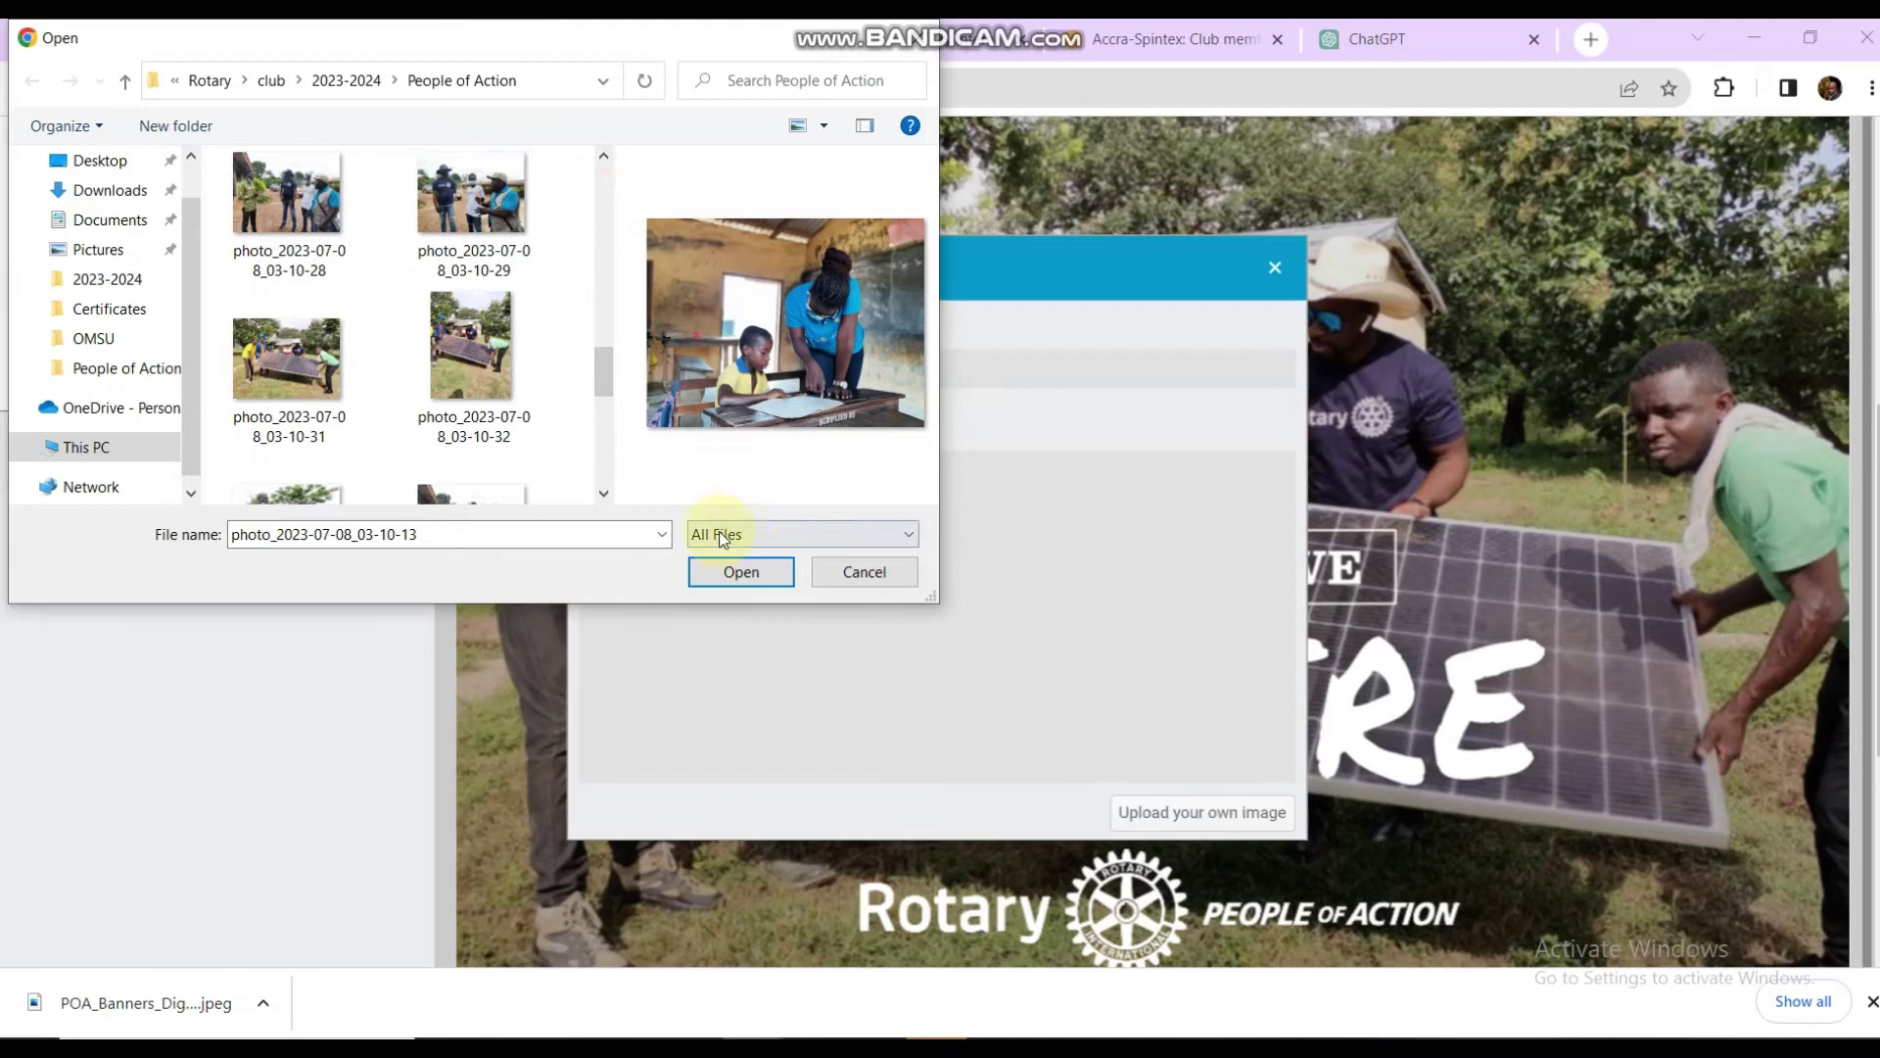
left_click(722, 570)
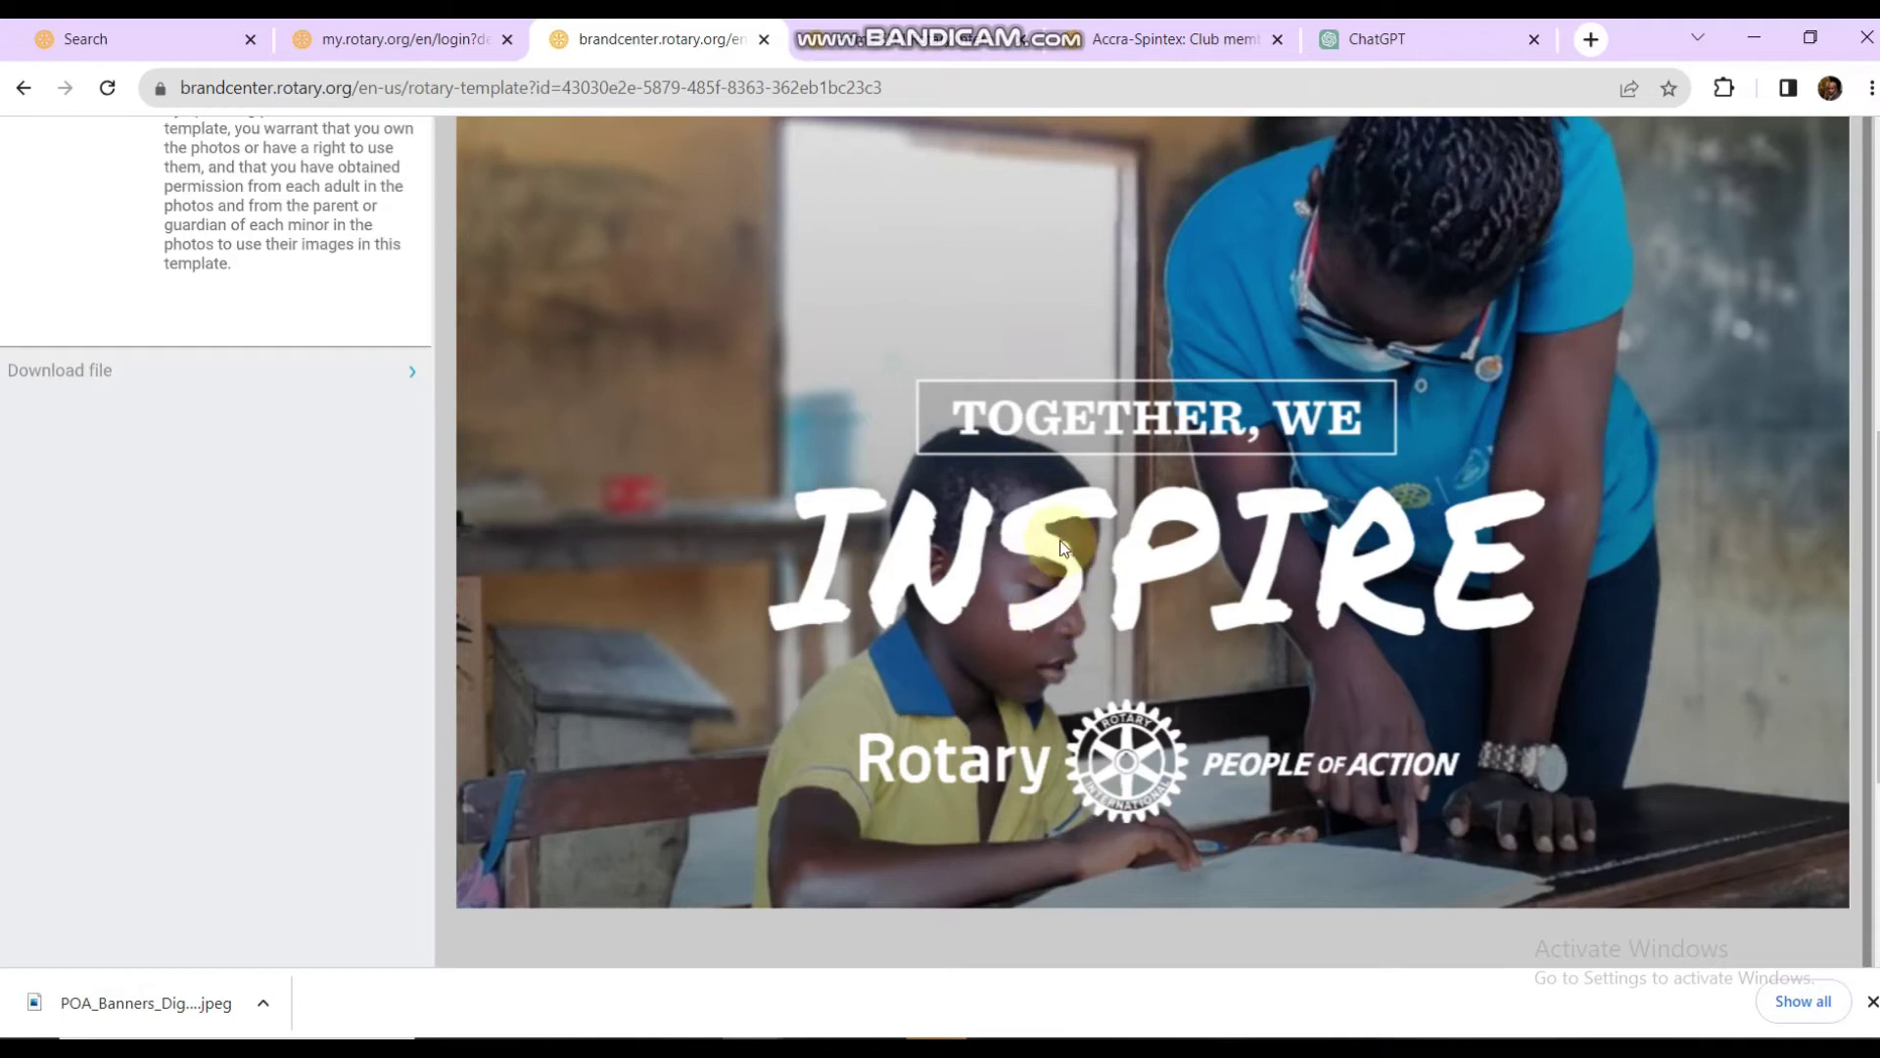
Step: In Crop or resize, shift the classroom photo upward and rotate it level
scroll(229, 501, "up", 2)
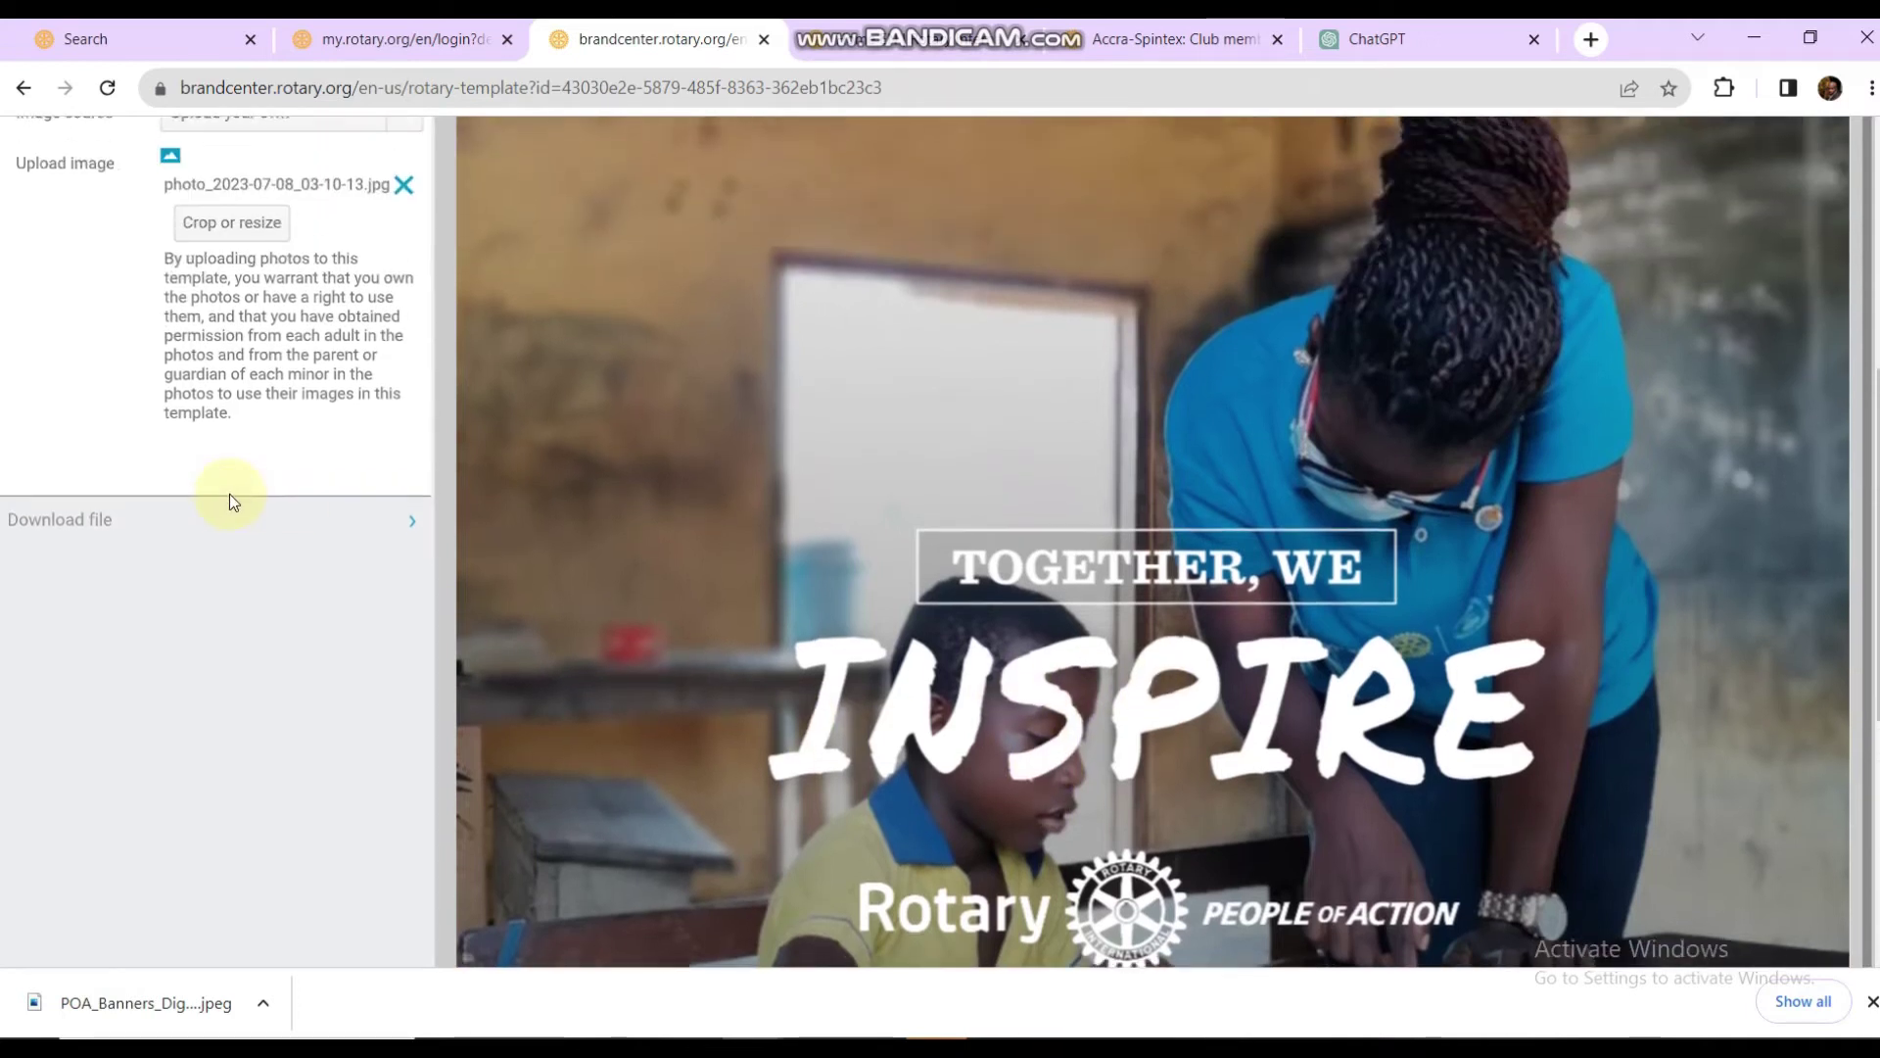
left_click(224, 235)
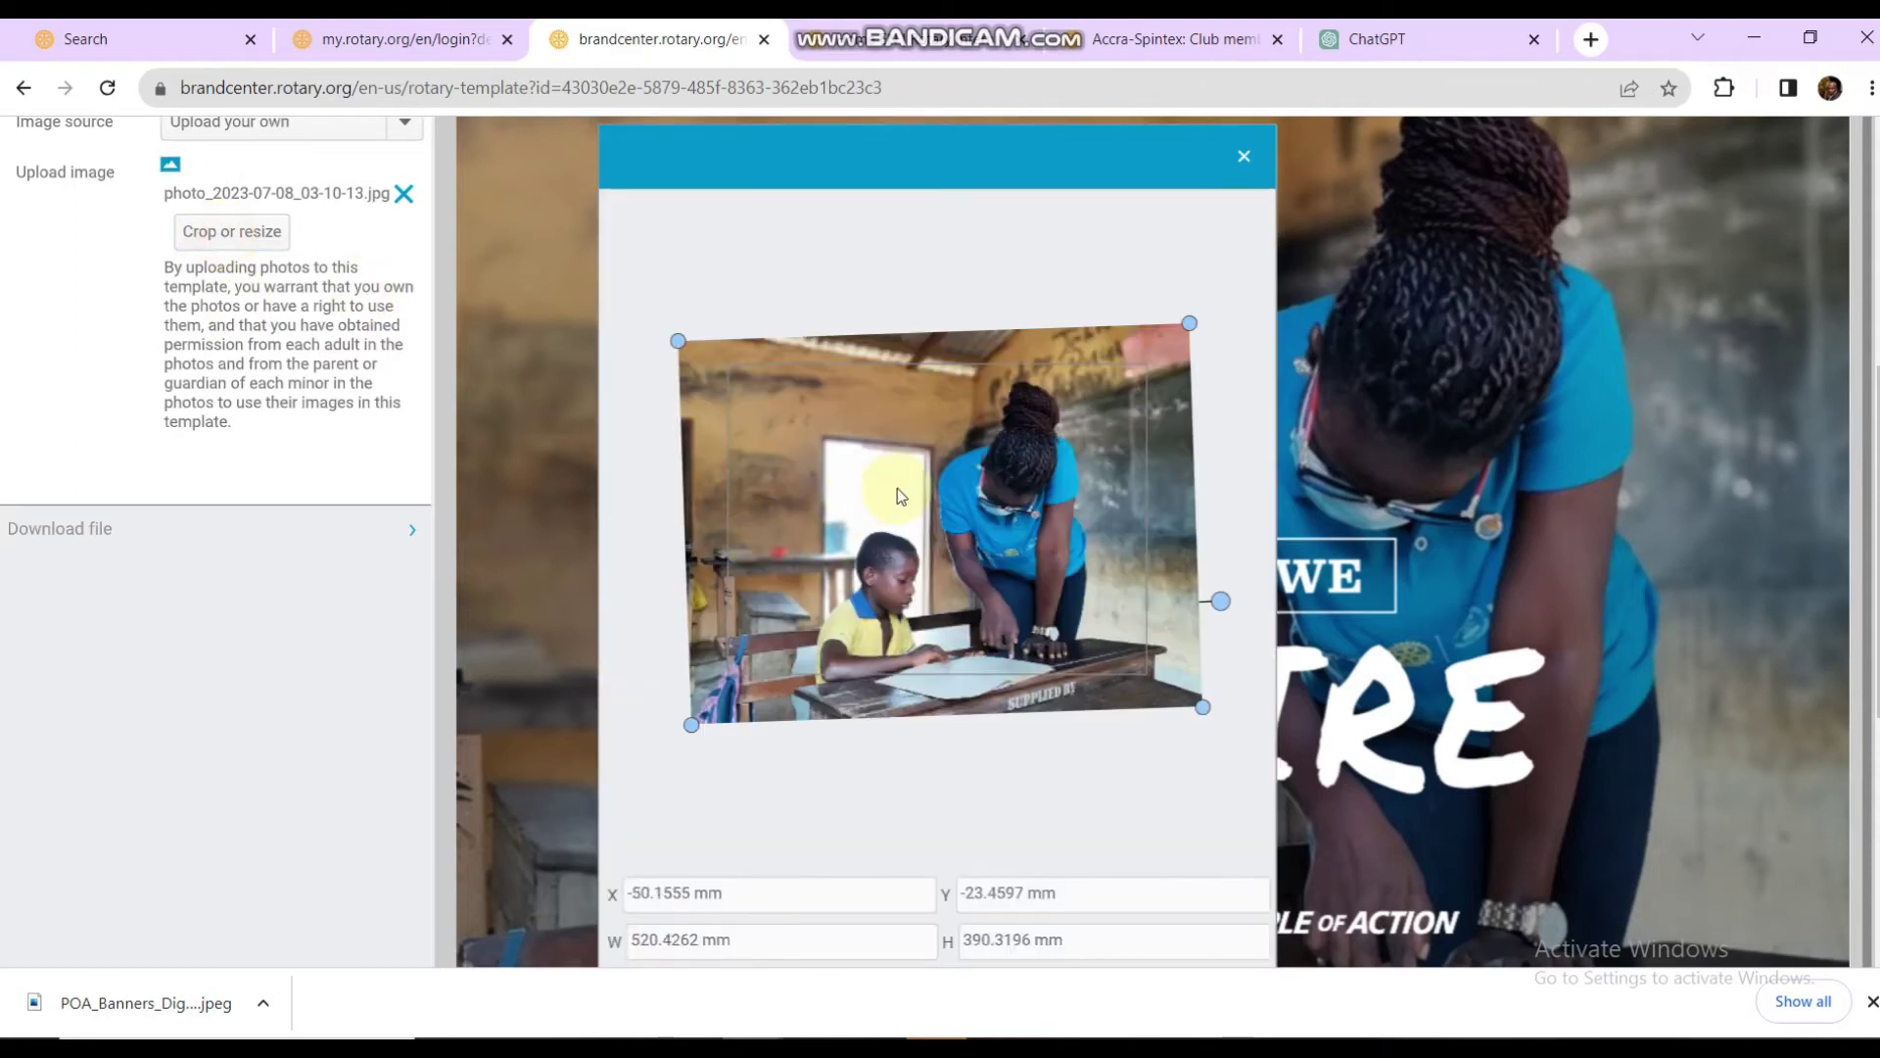
mouse_move(981, 566)
left_mouse_down()
mouse_move(974, 520)
mouse_move(982, 535)
left_mouse_up()
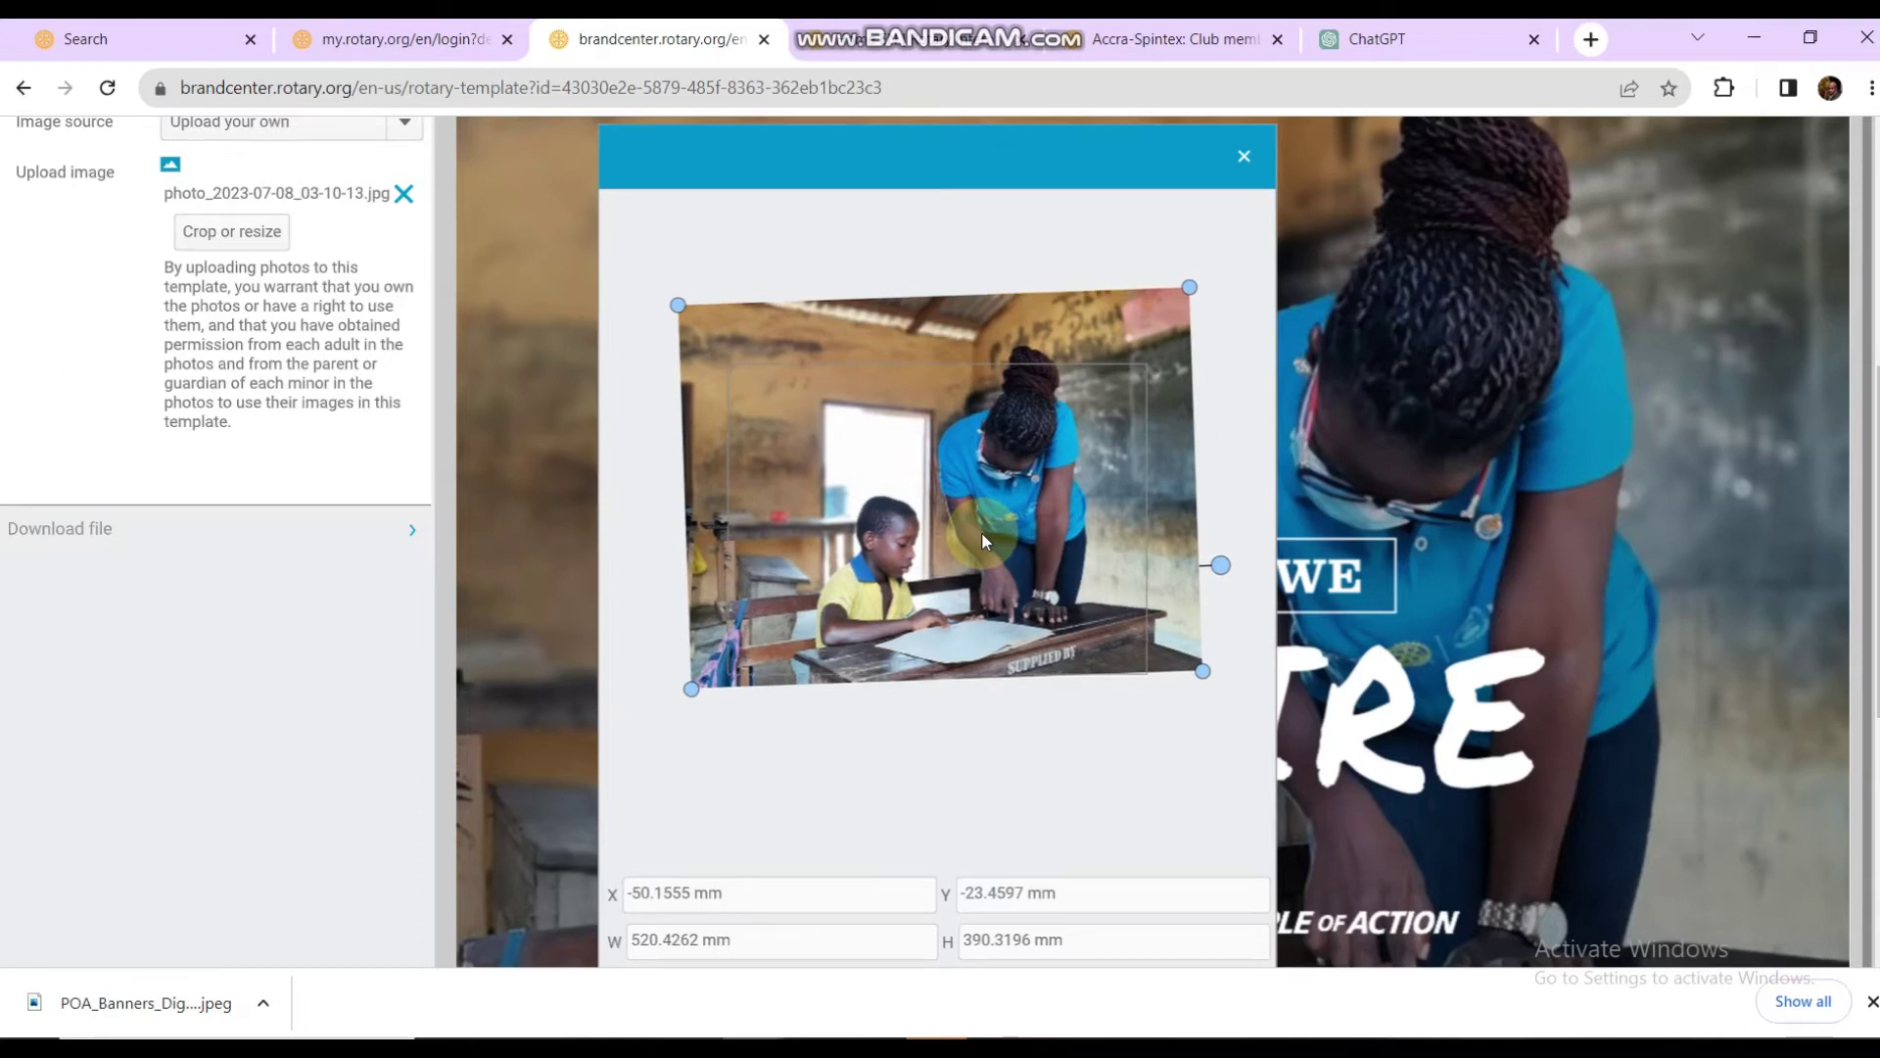
left_click(1220, 565)
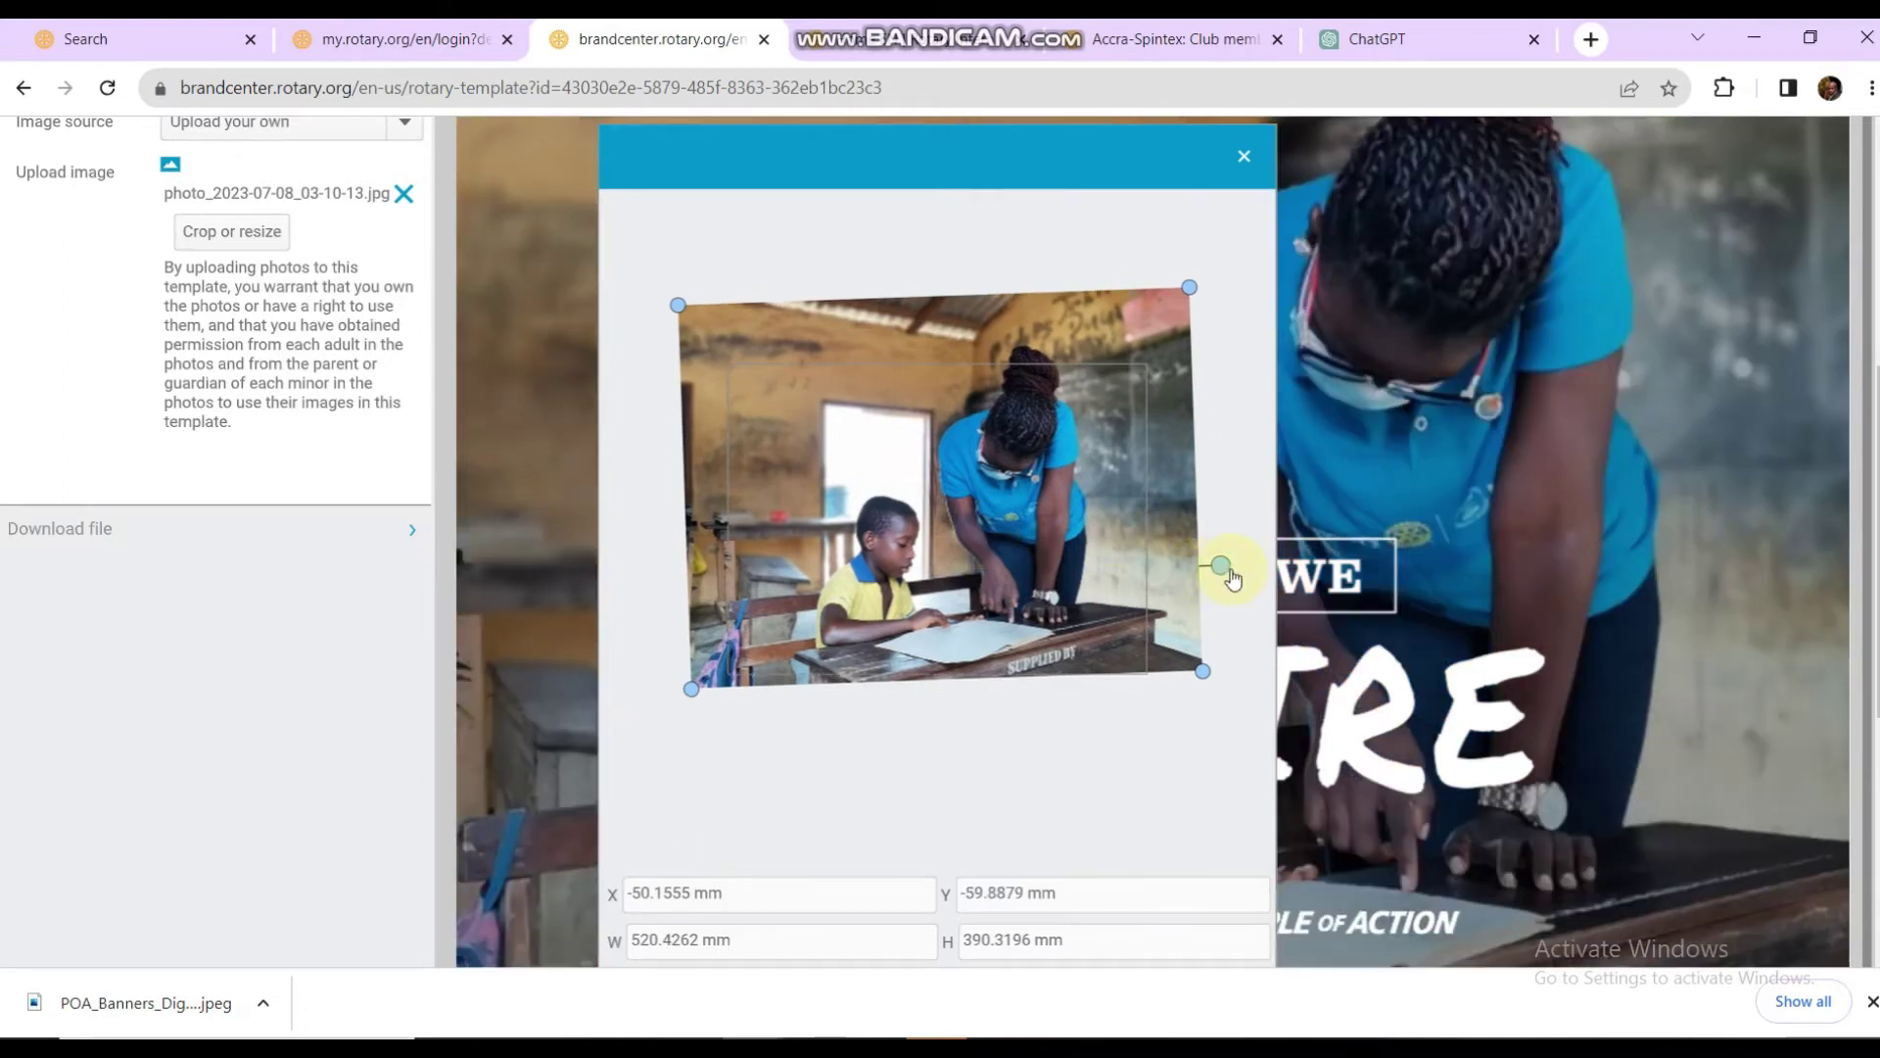
left_click_drag(1224, 578, 1227, 589)
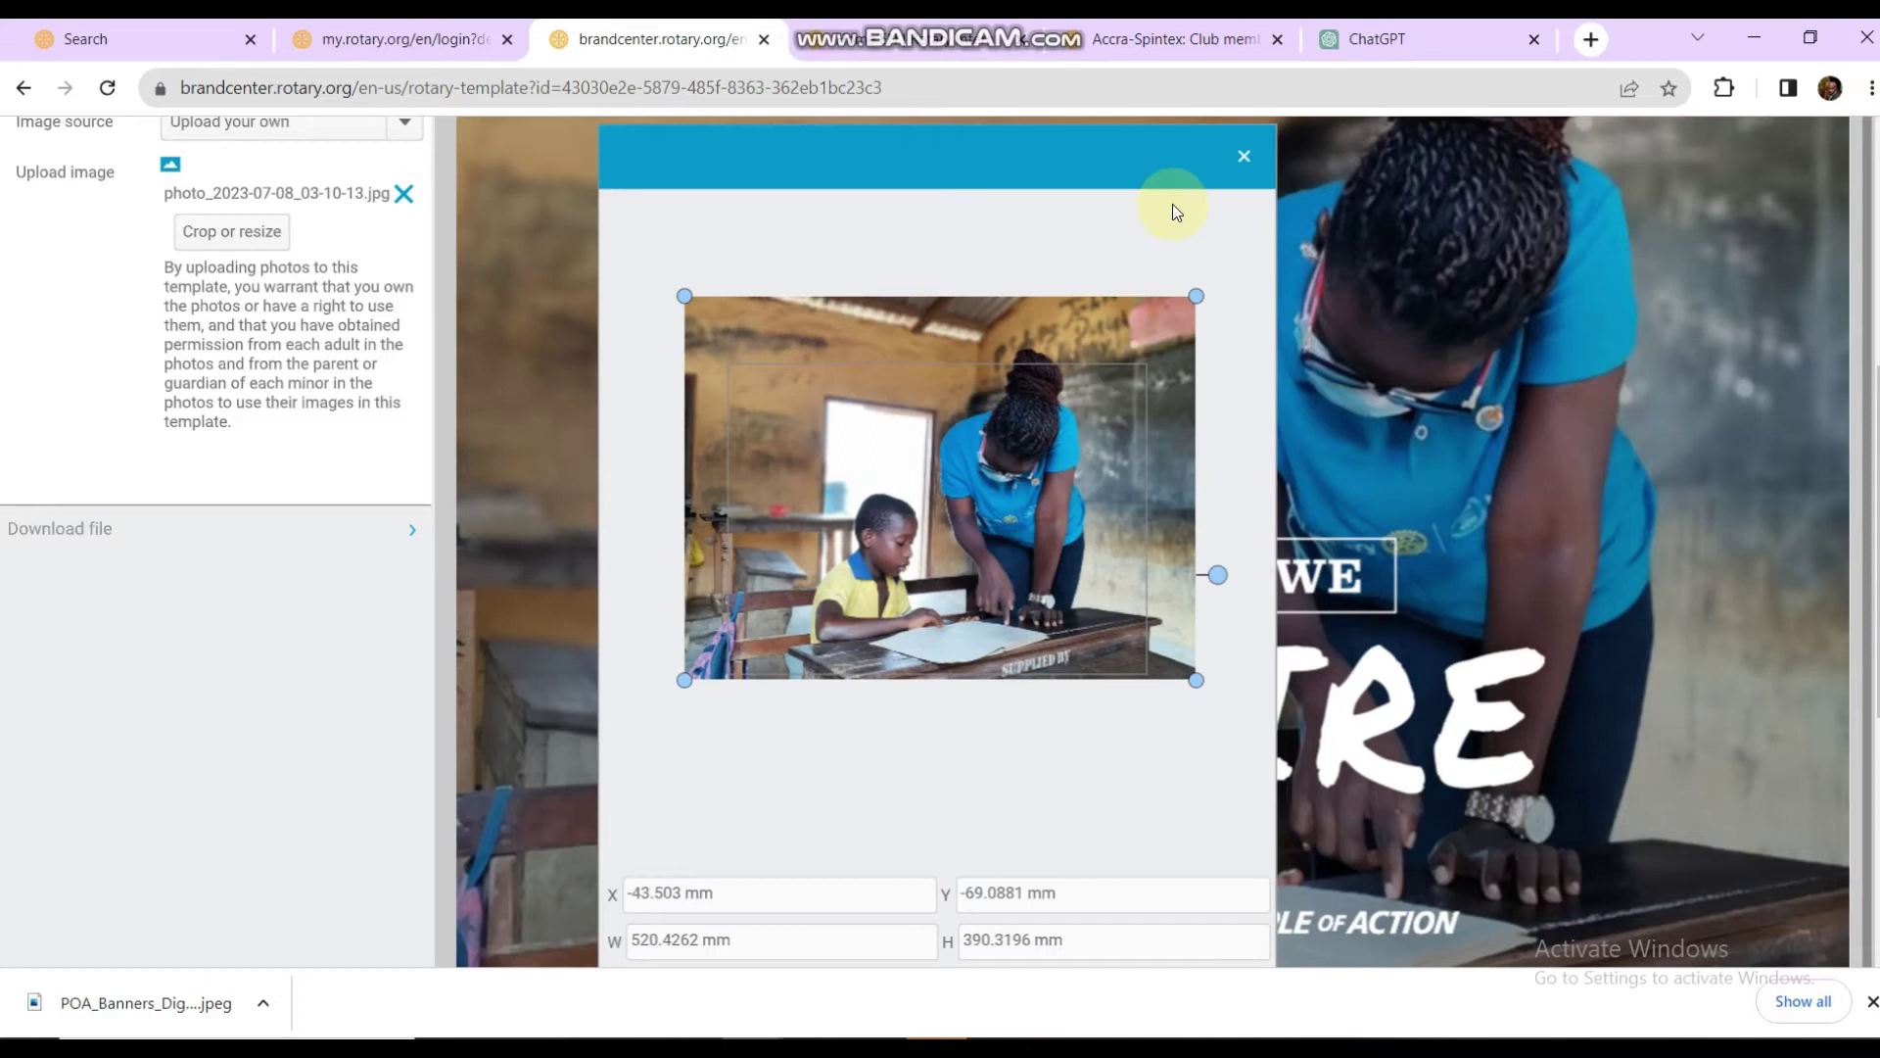
Step: Enlarge the photo to 123.78% so it fills the ad, then close the crop editor
left_click(1036, 156)
left_click_drag(1037, 157, 533, 173)
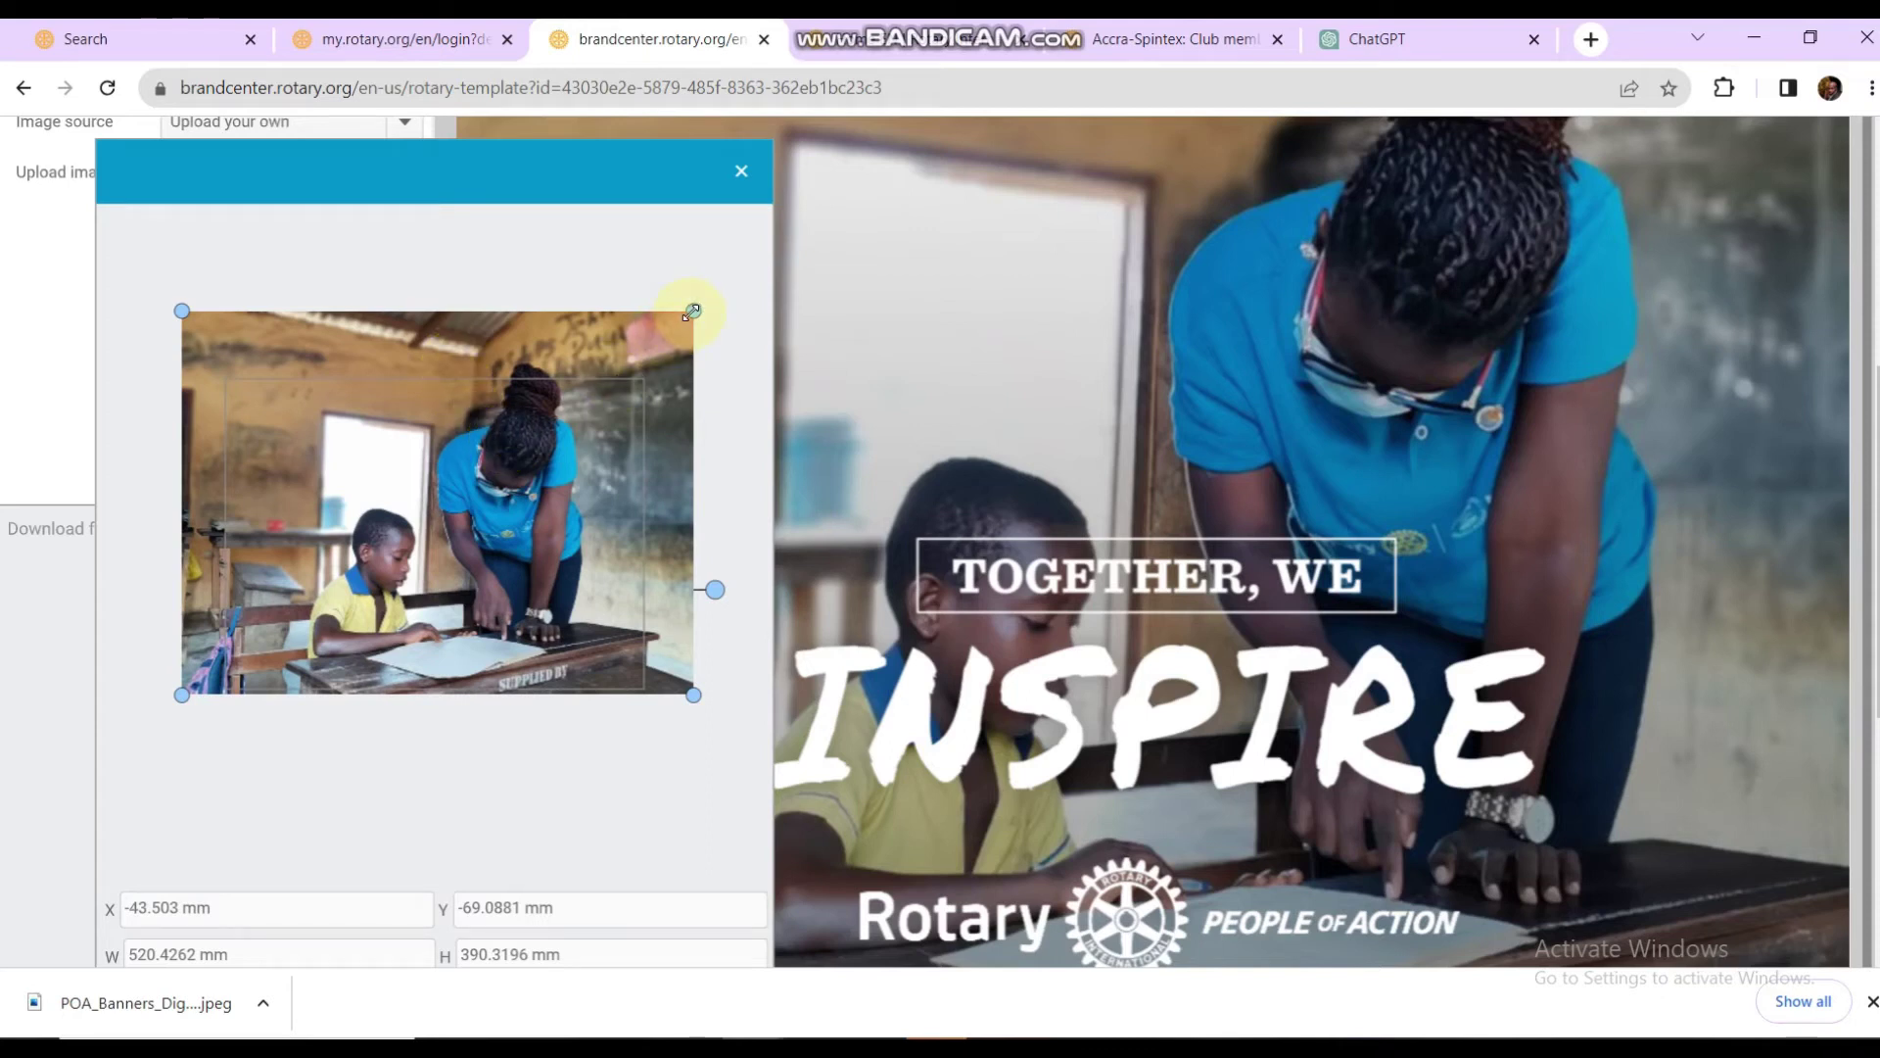
left_click_drag(692, 311, 724, 284)
scroll(419, 777, "down", 1)
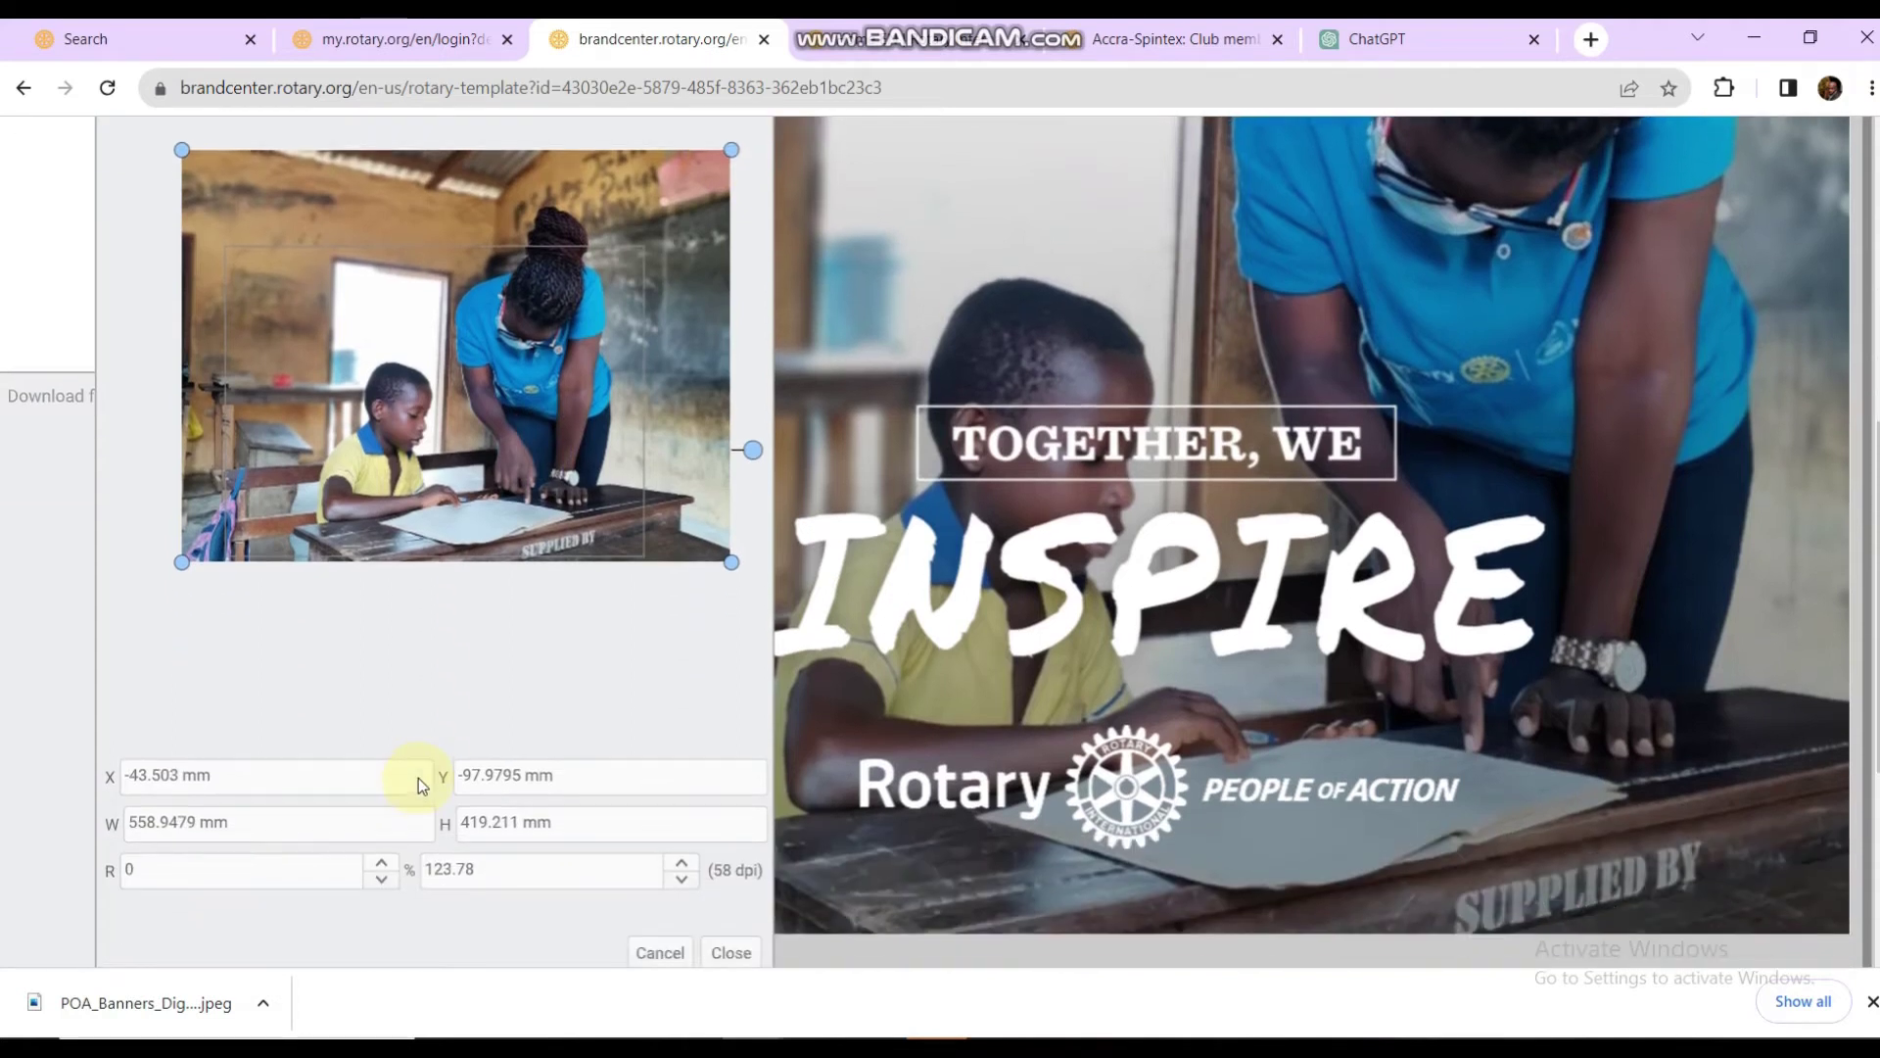
left_click(730, 950)
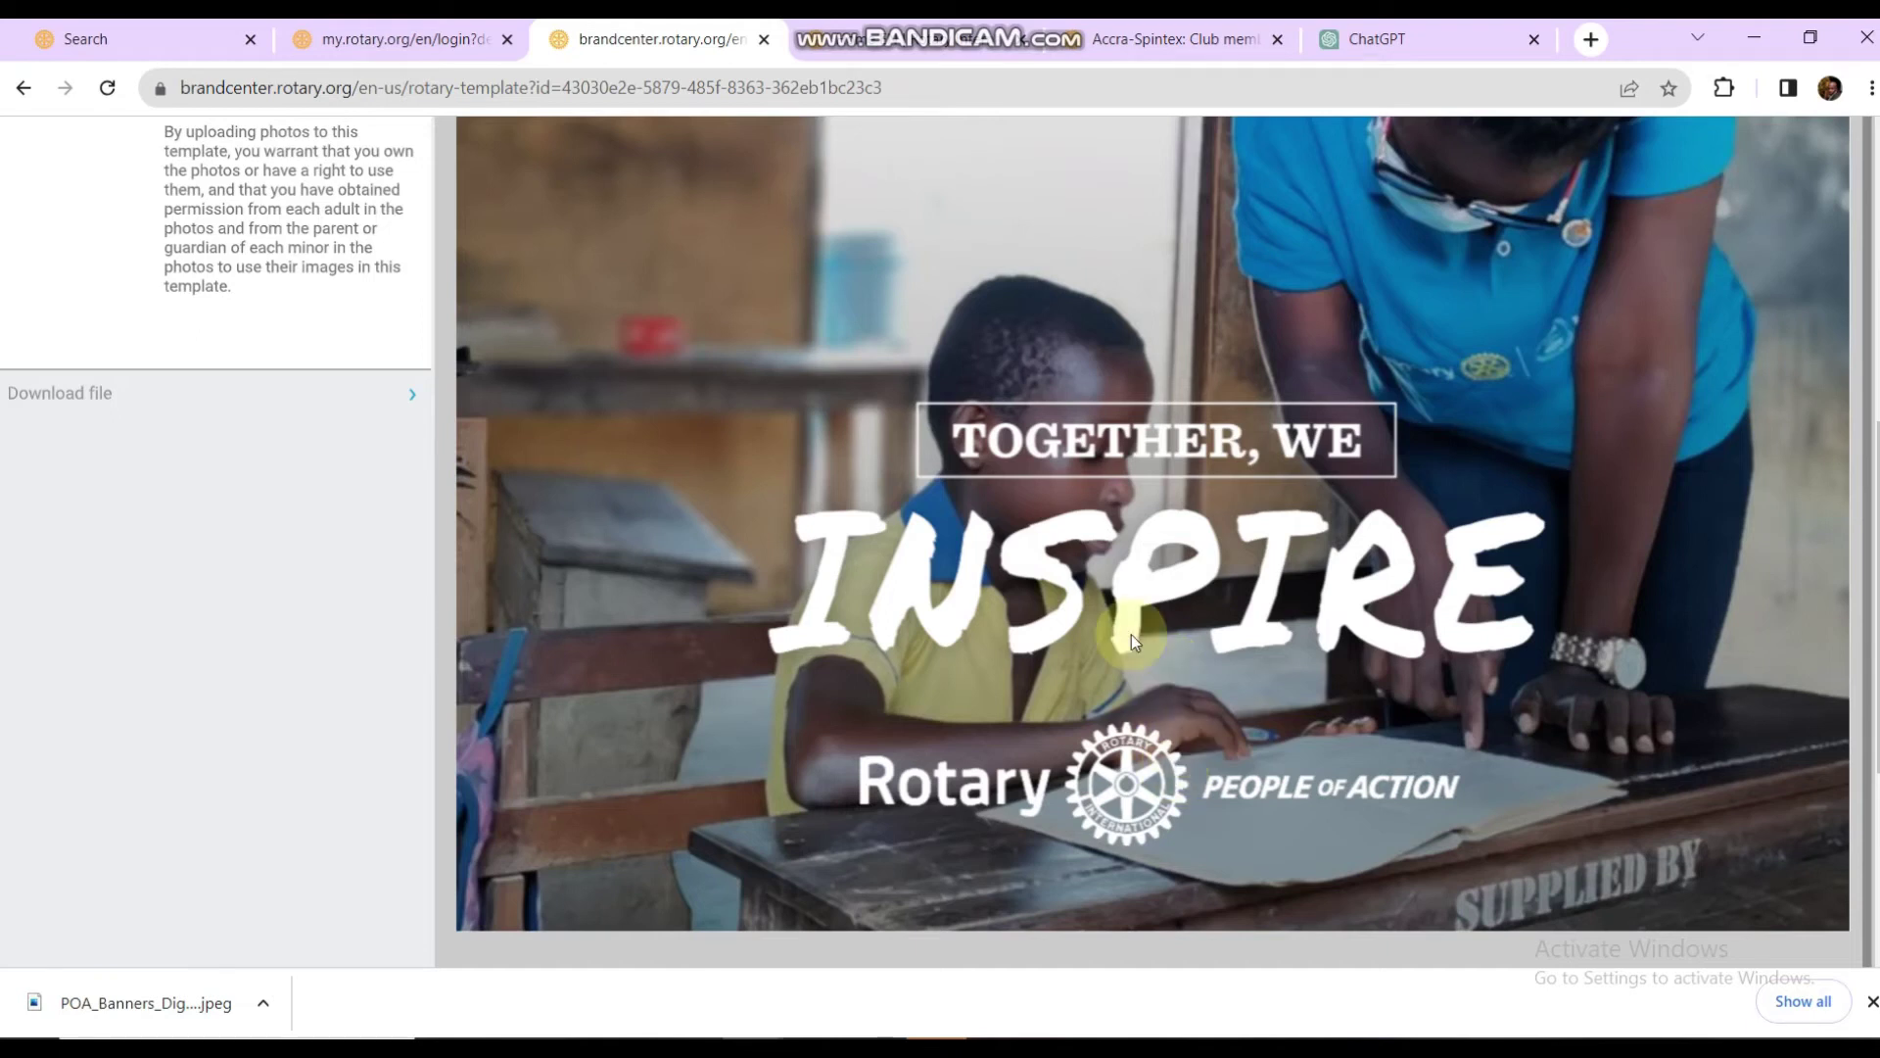
Step: Expand the Download file options
scroll(308, 508, "up", 4)
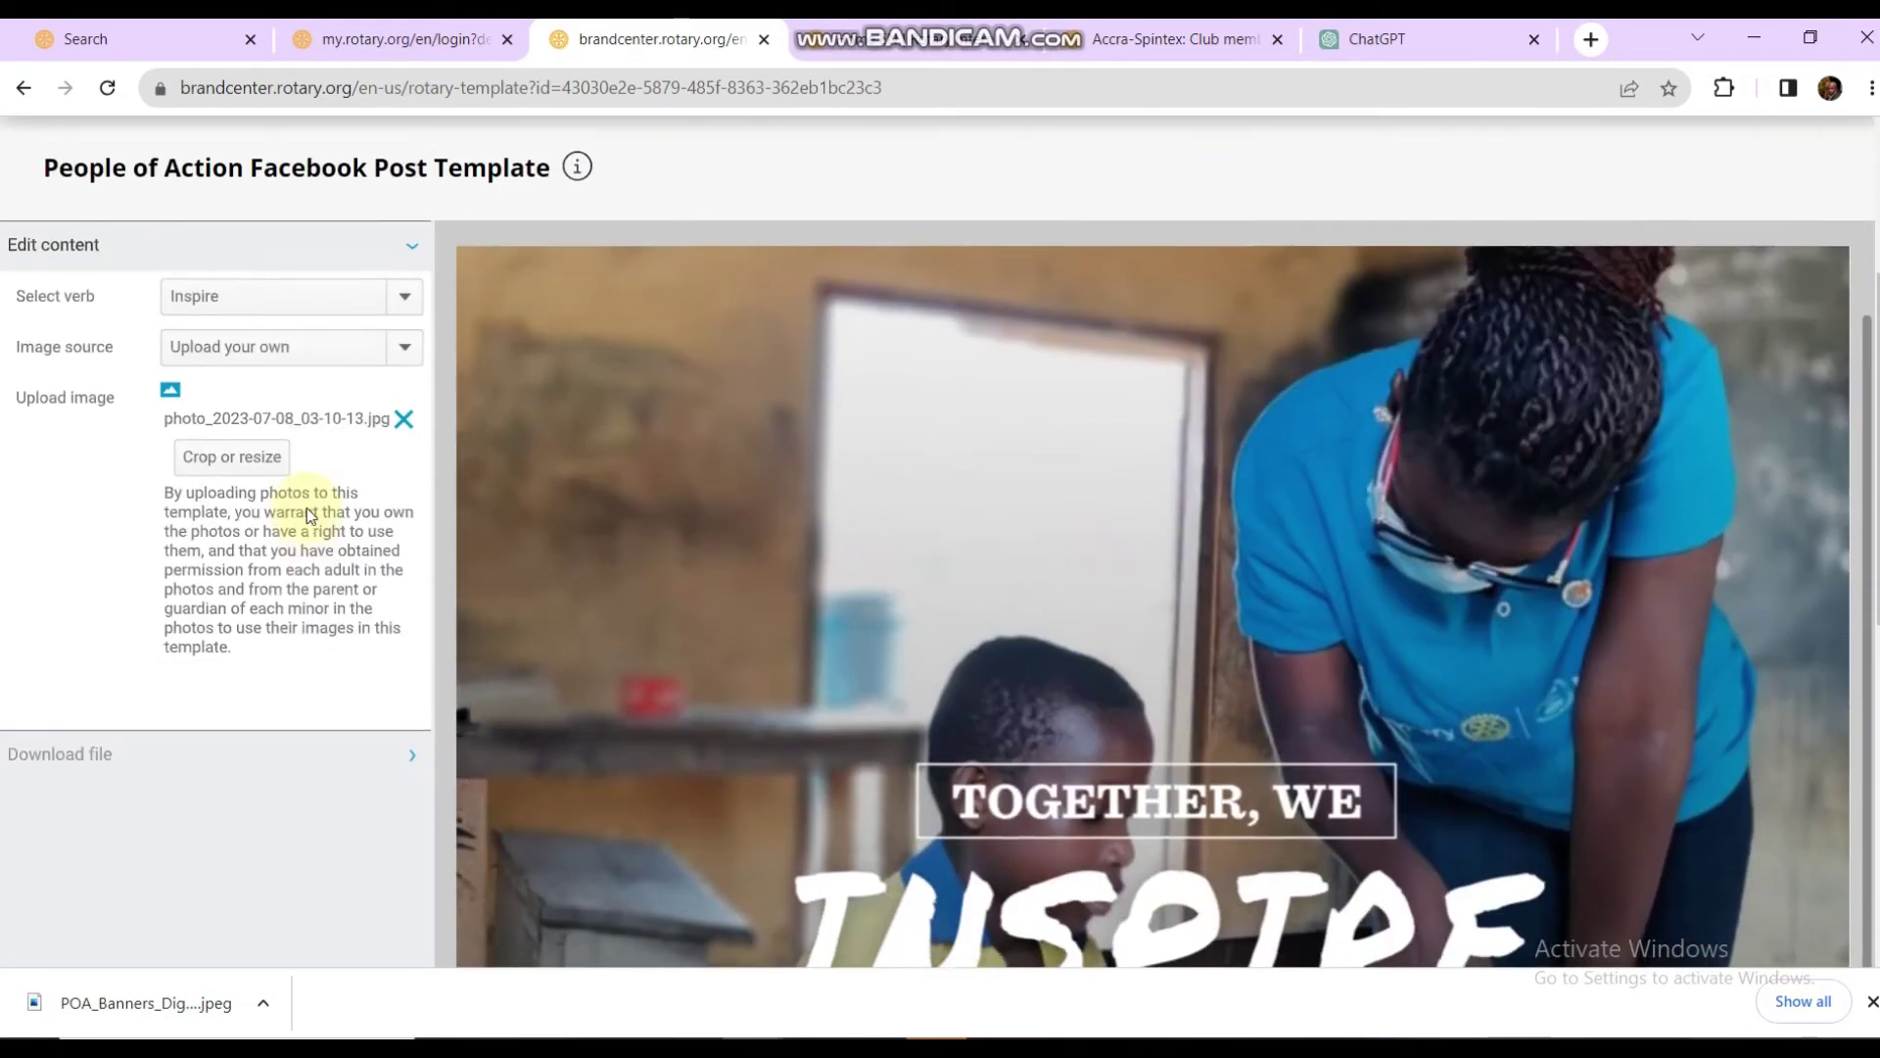
scroll(308, 508, "down", 4)
left_click(77, 421)
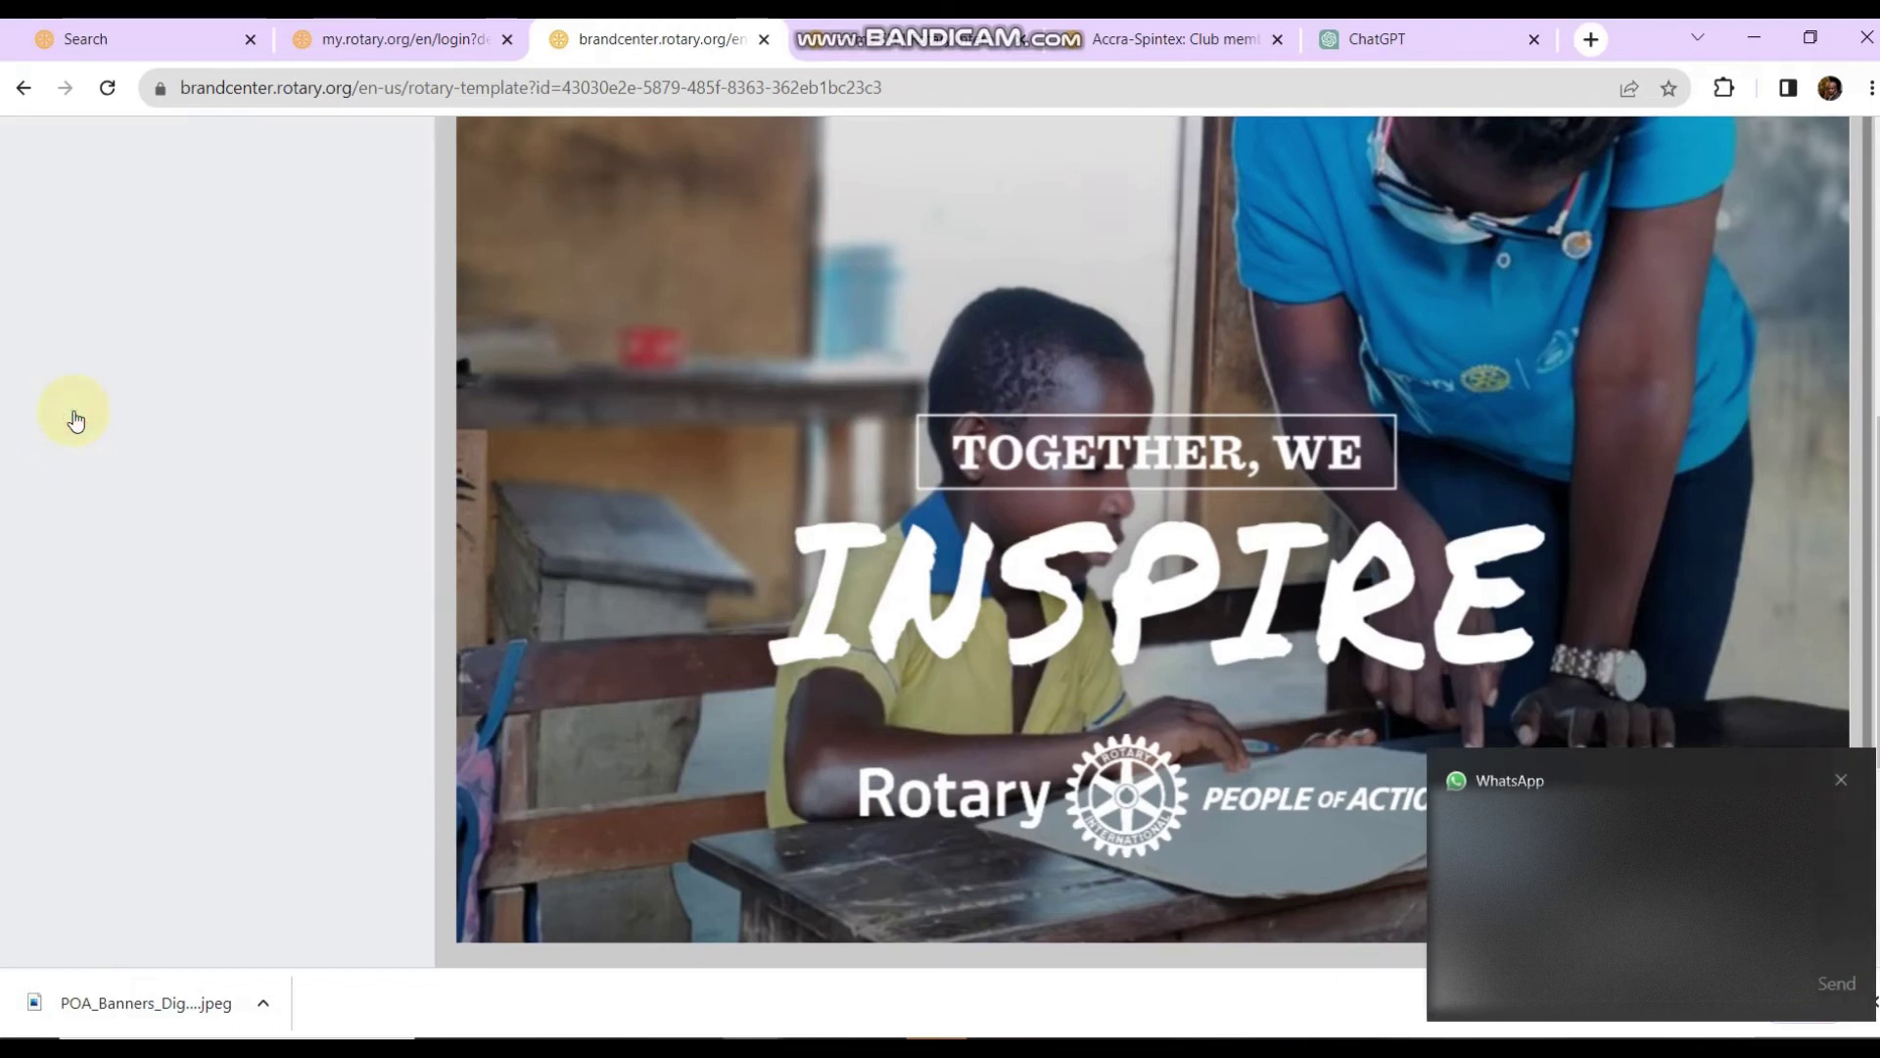
scroll(298, 412, "up", 3)
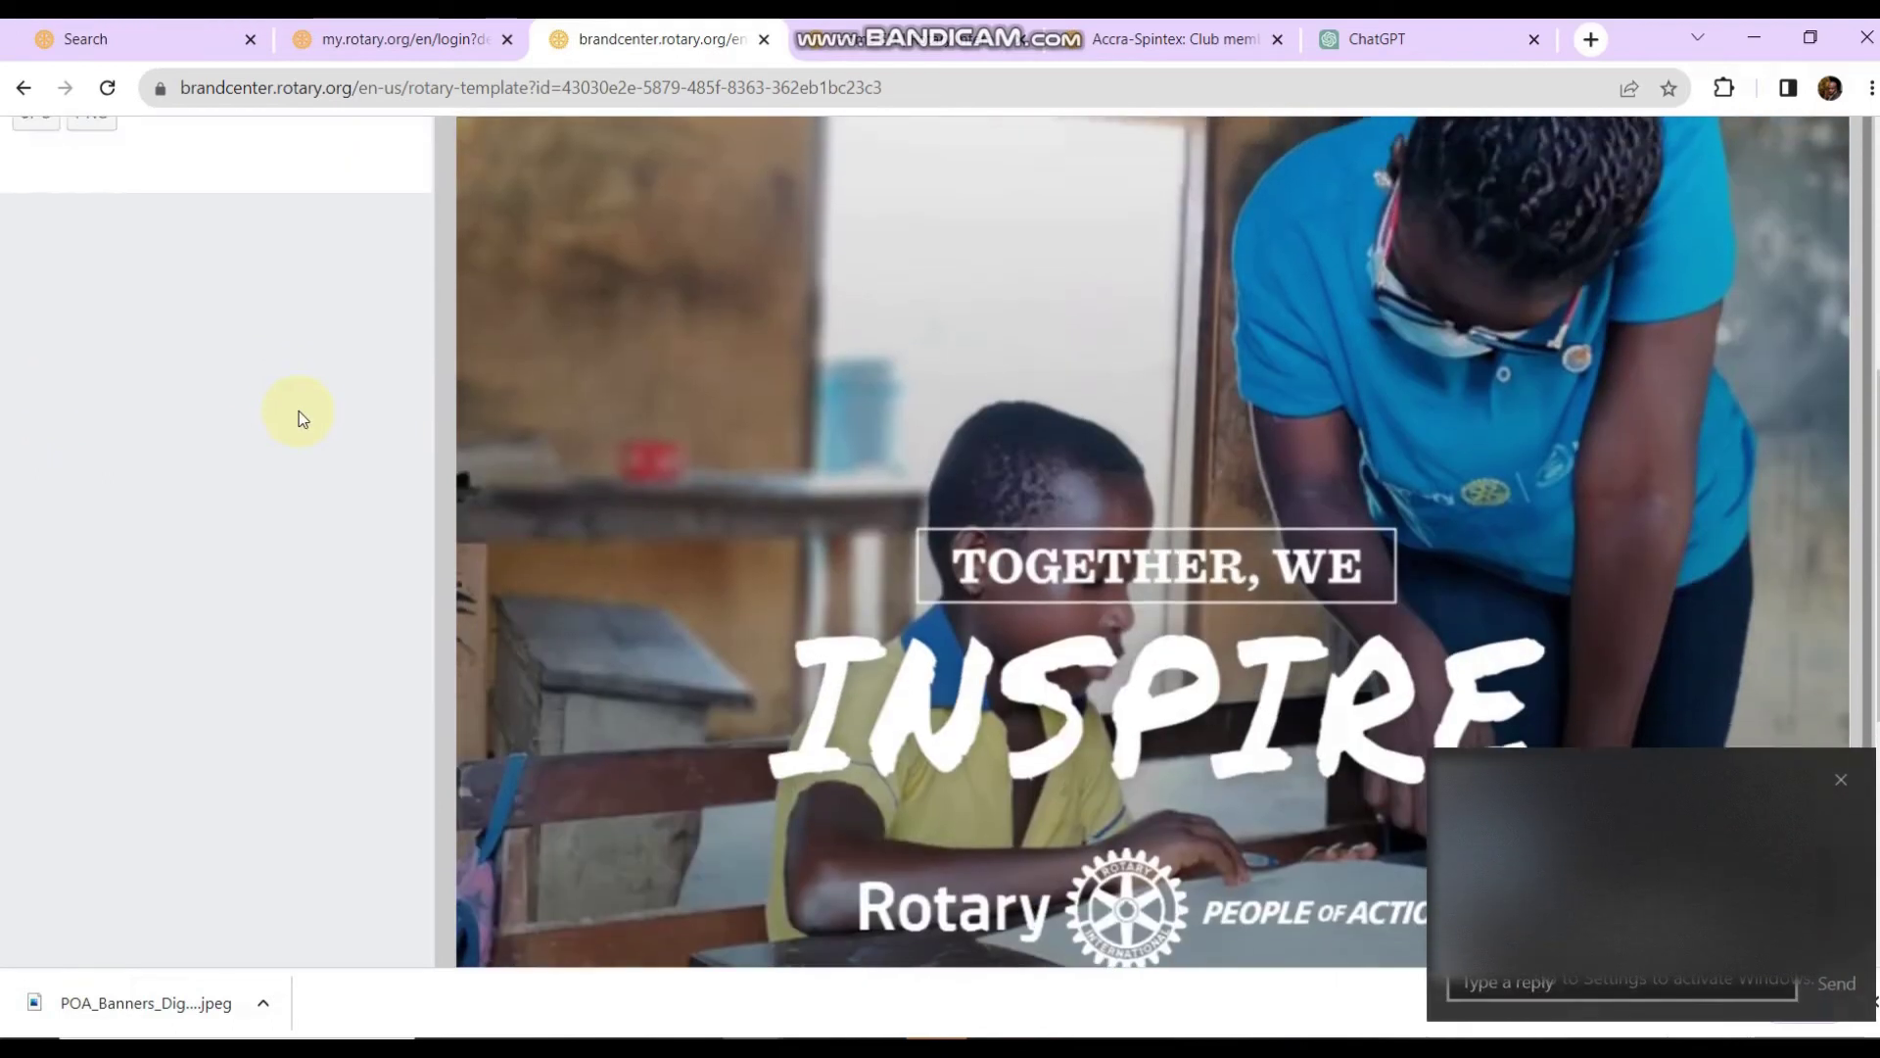
Step: Export the Inspire ad as a JPG, acknowledge both CHILI OUTPUT notices, and open the download's options
left_click(29, 326)
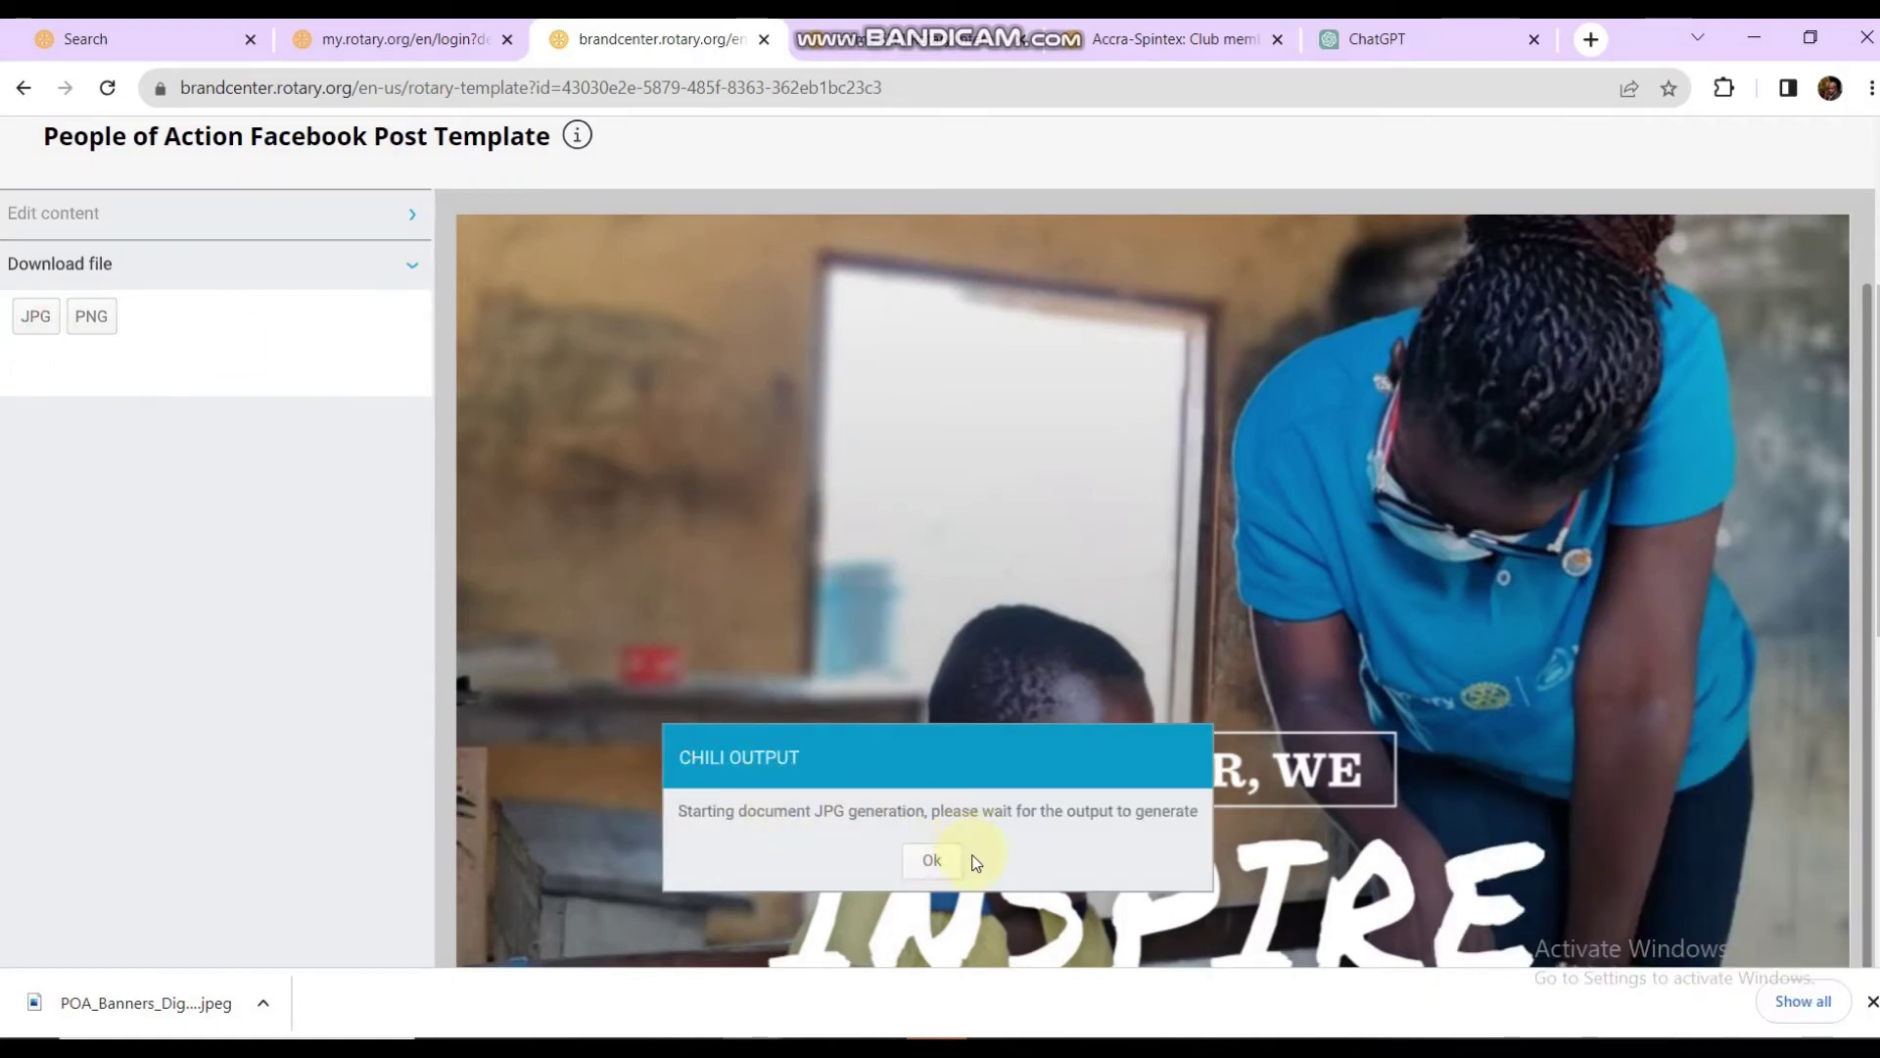
left_click(933, 862)
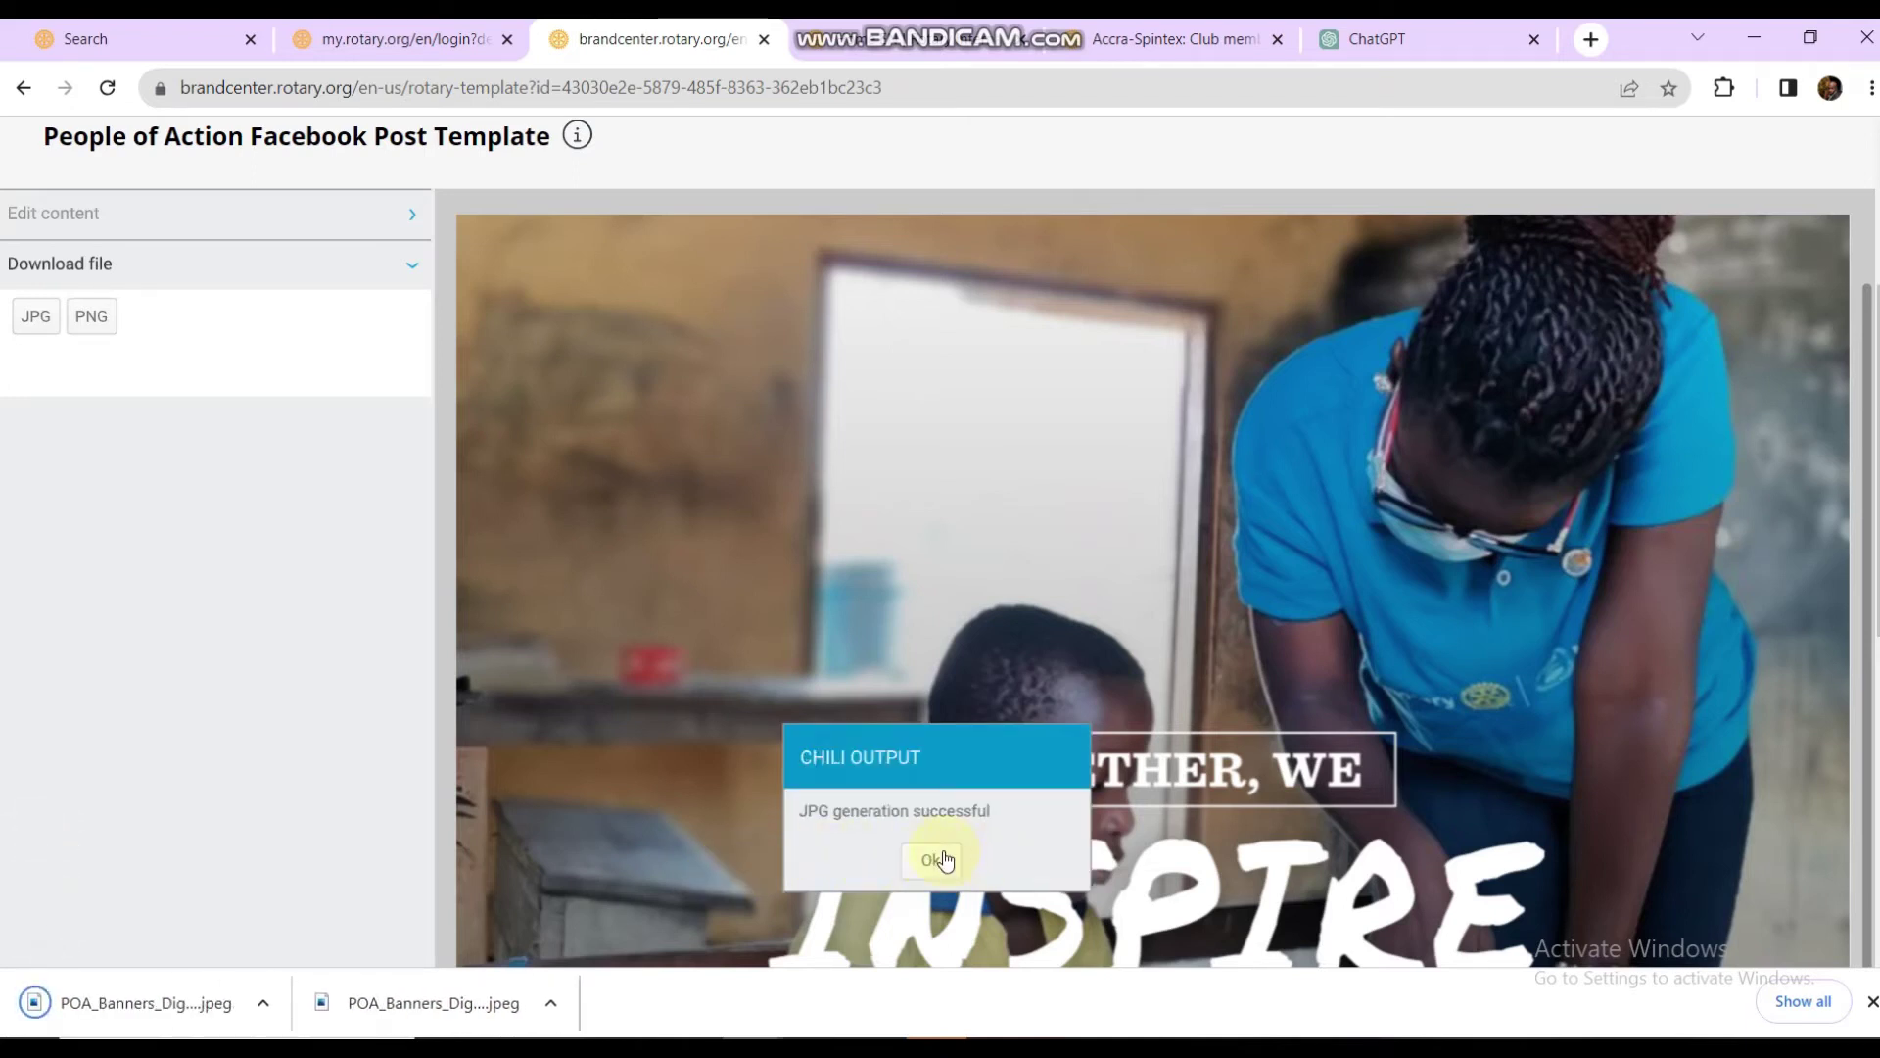
left_click(938, 860)
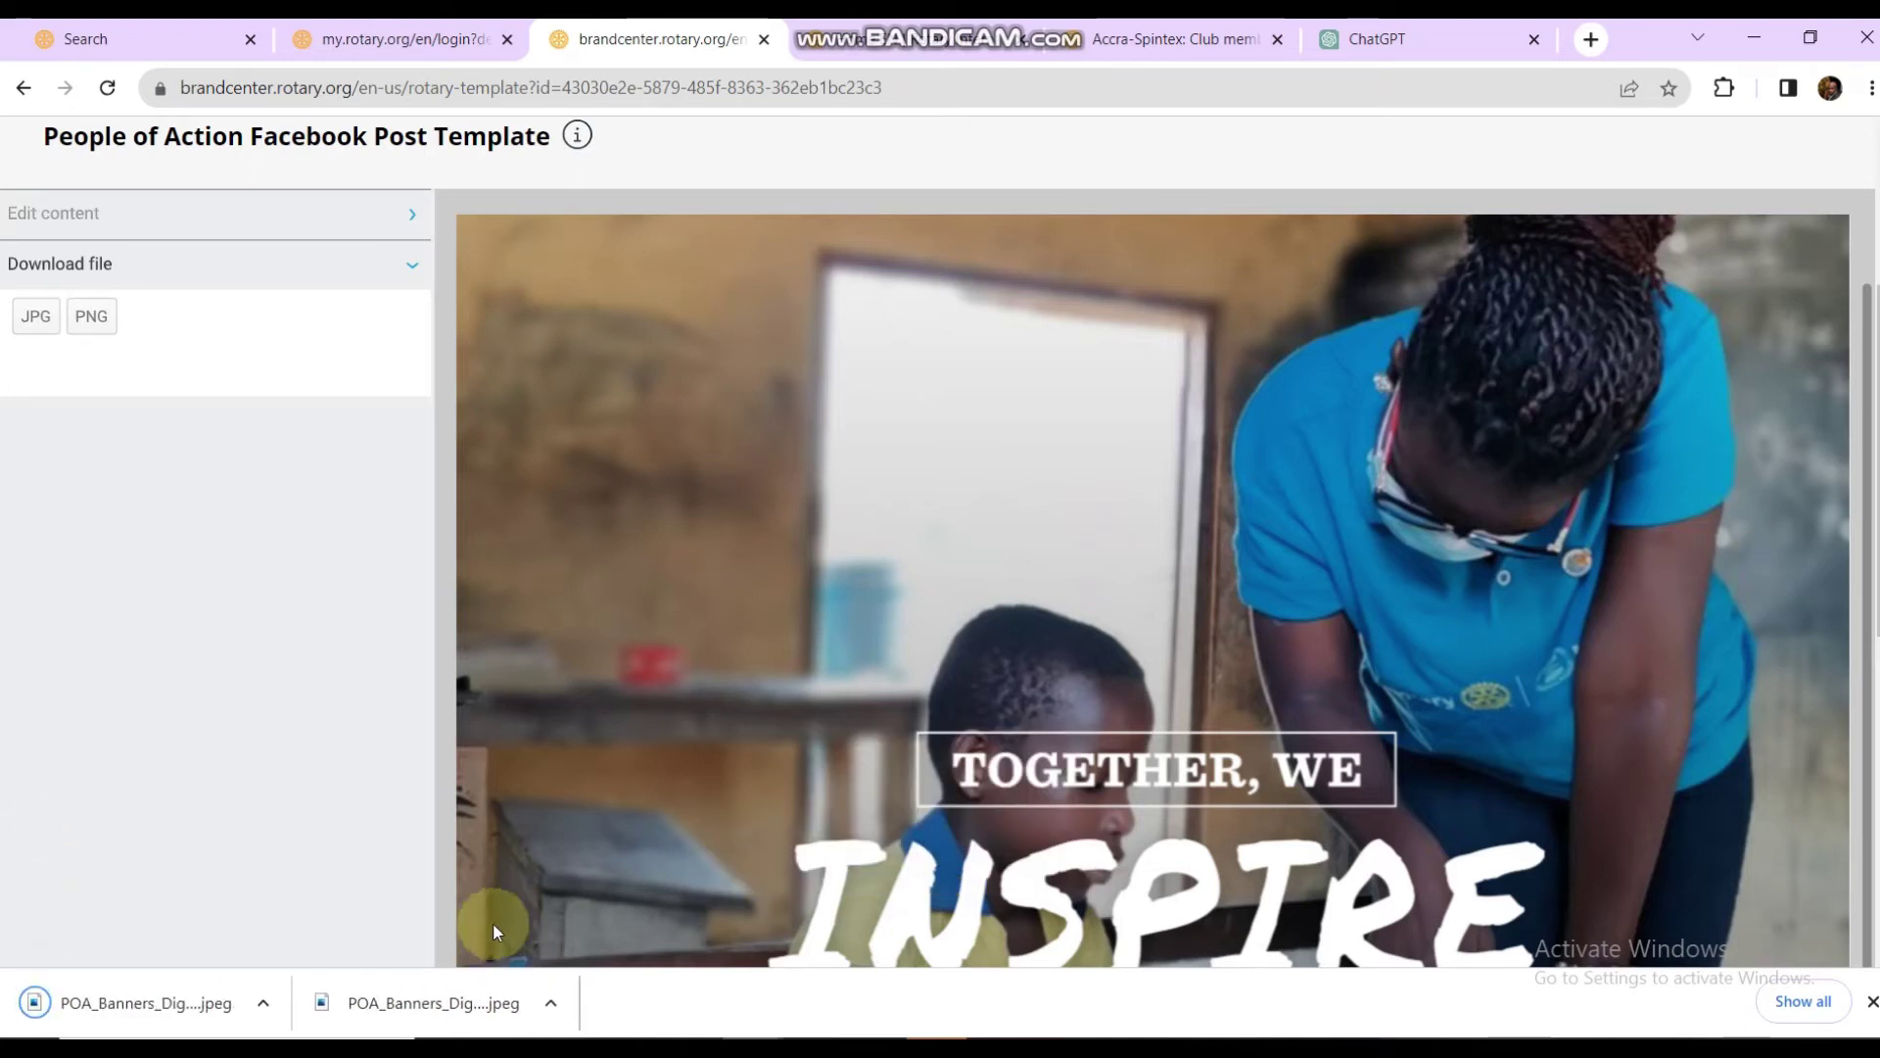
left_click(265, 1009)
left_click(352, 911)
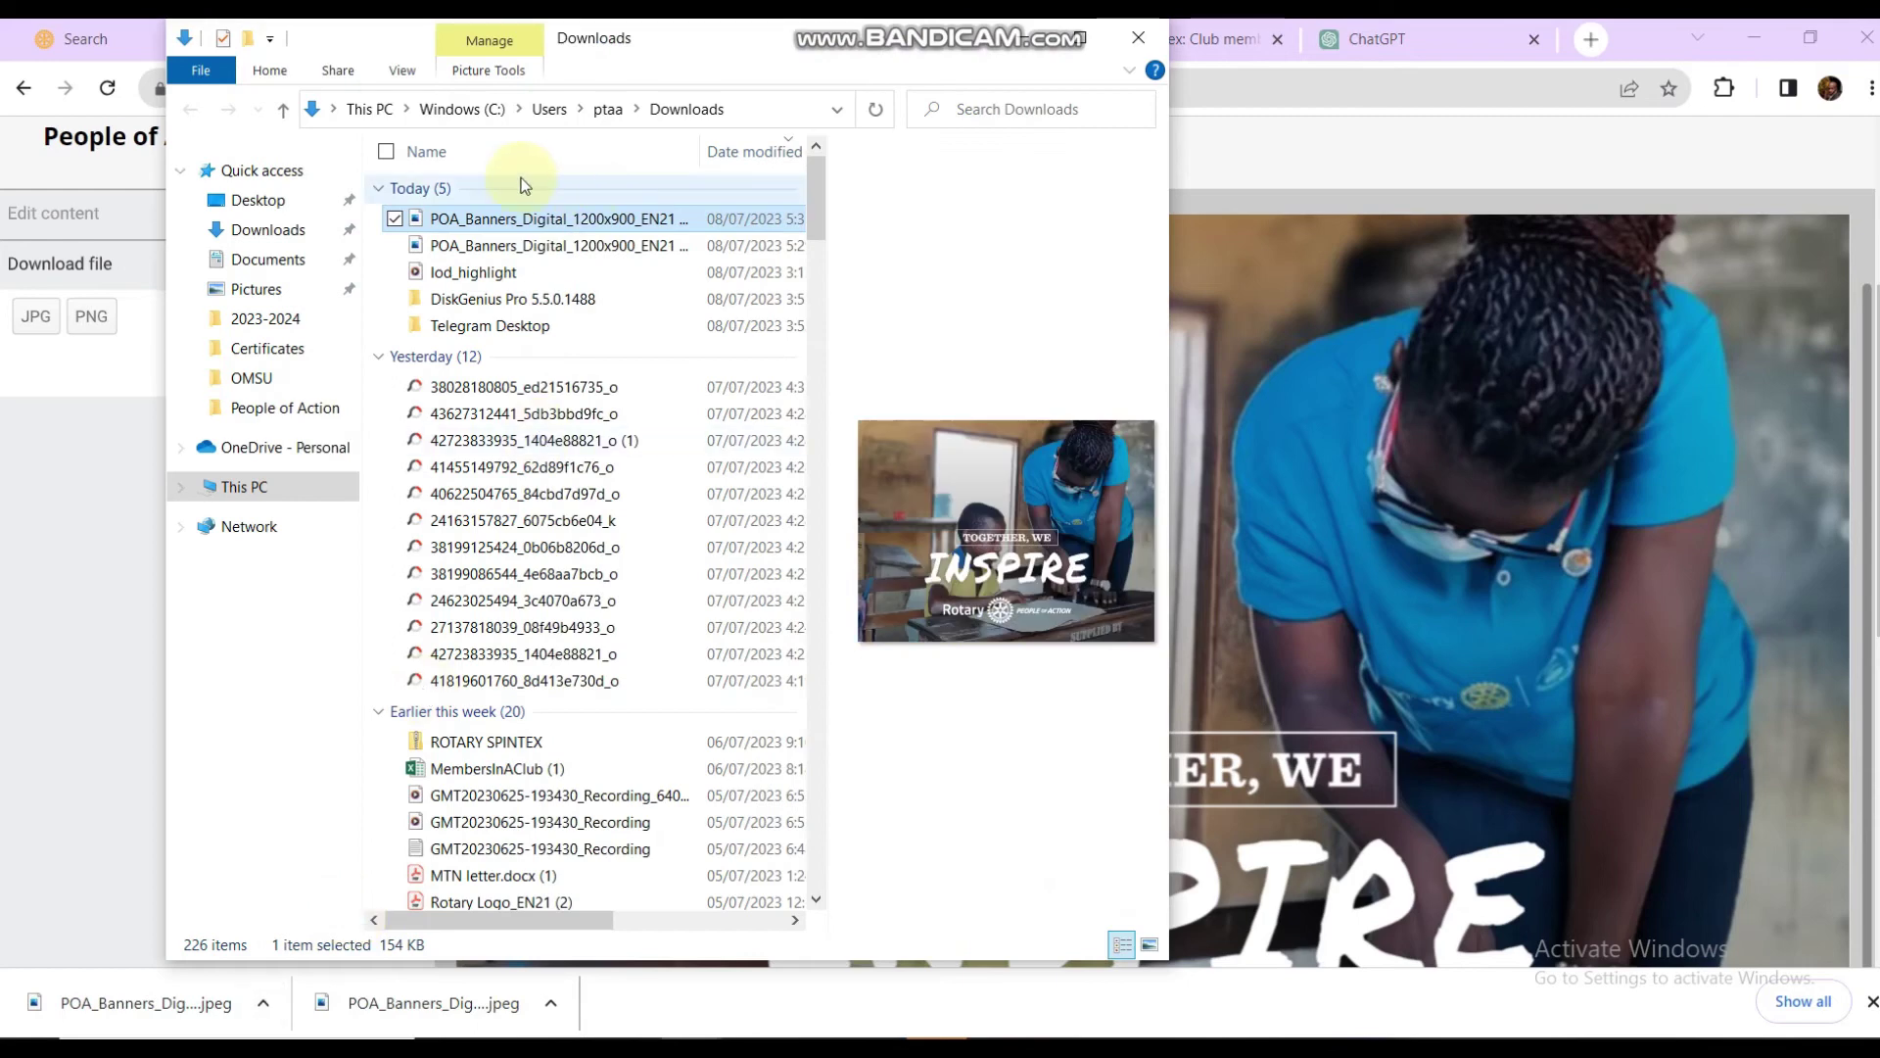
double_click(518, 223)
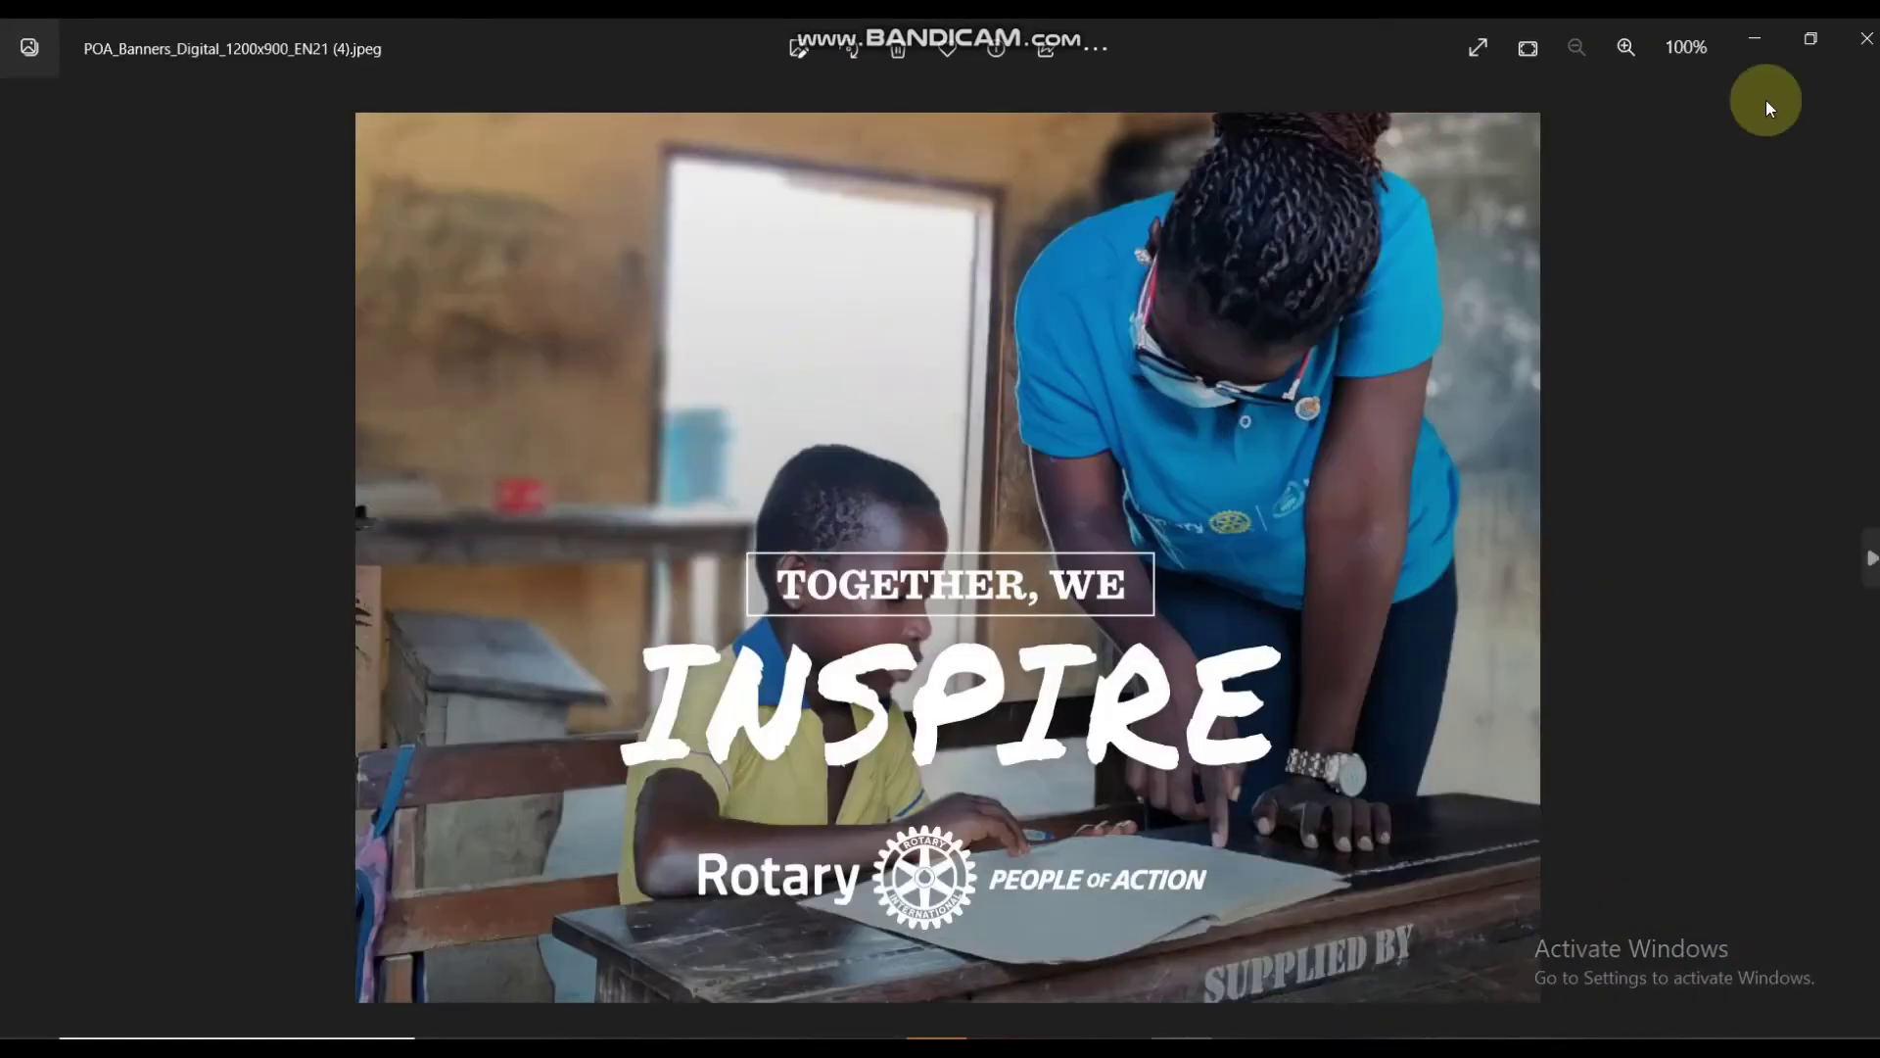
left_click(1867, 39)
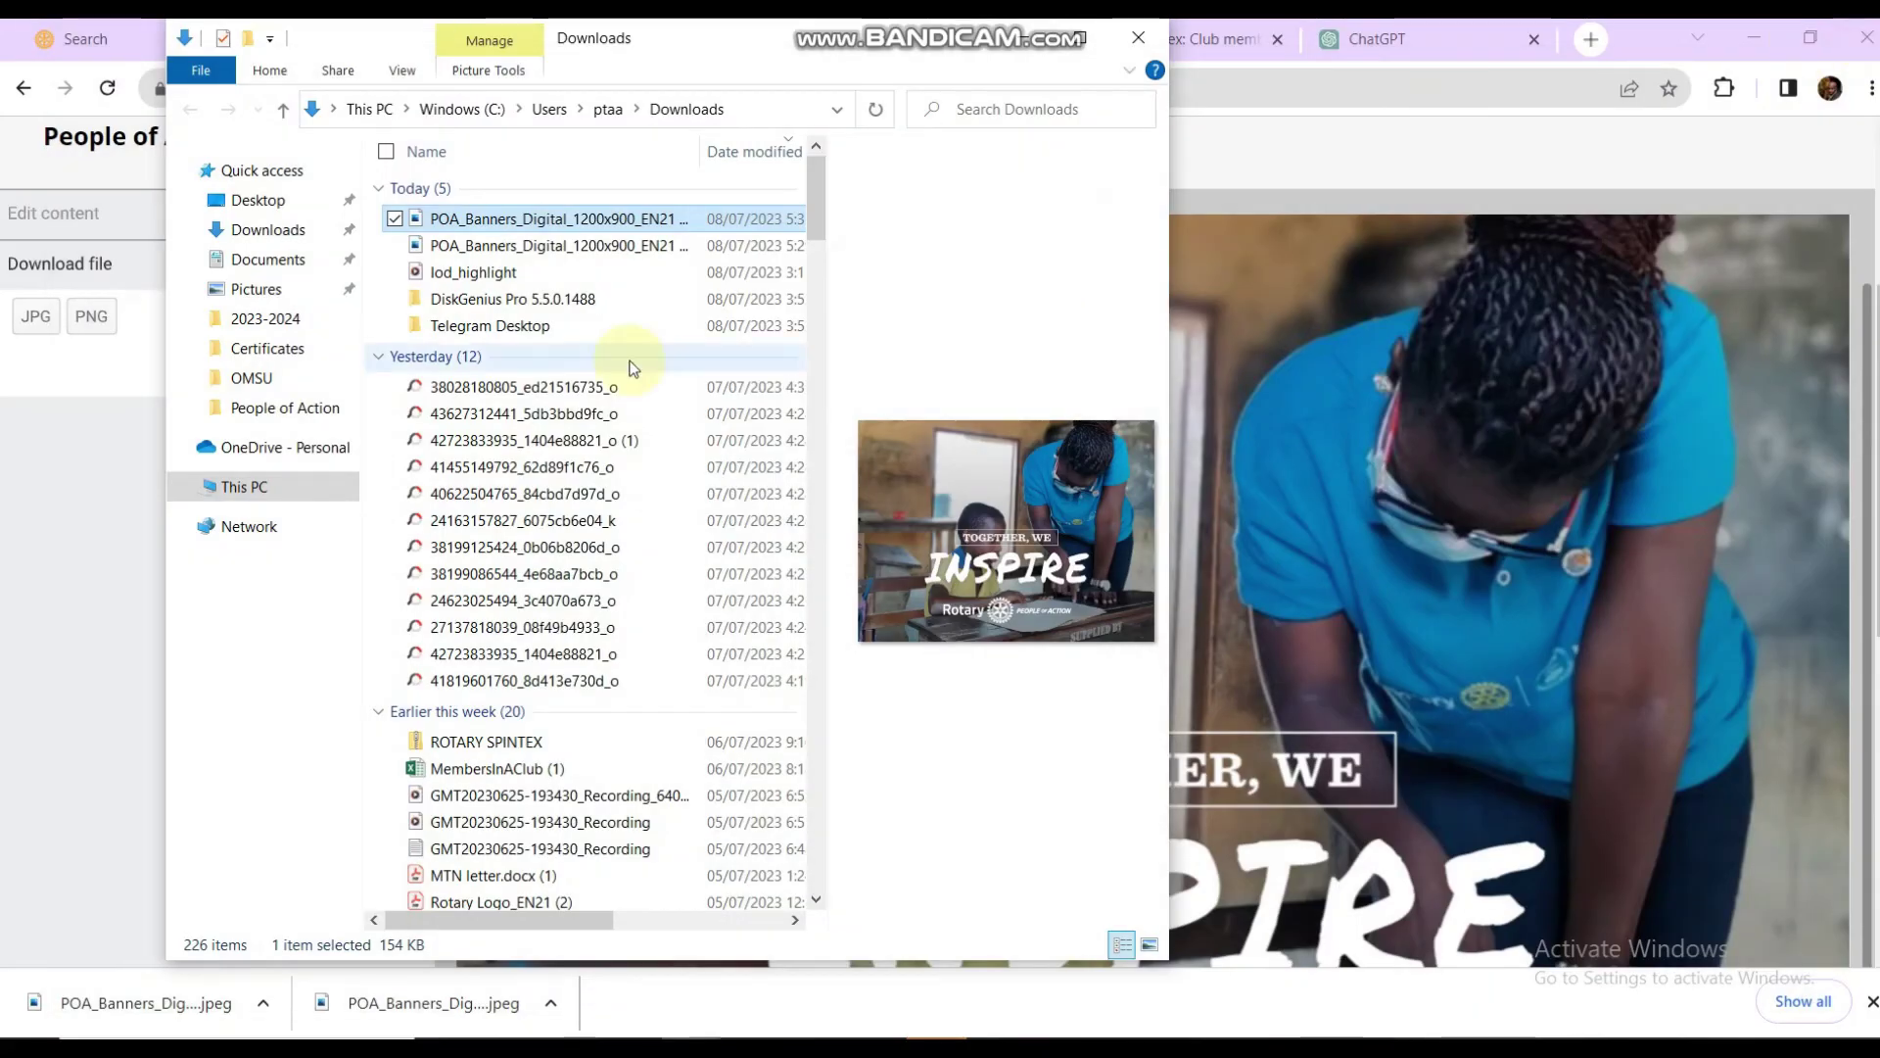
left_click(88, 485)
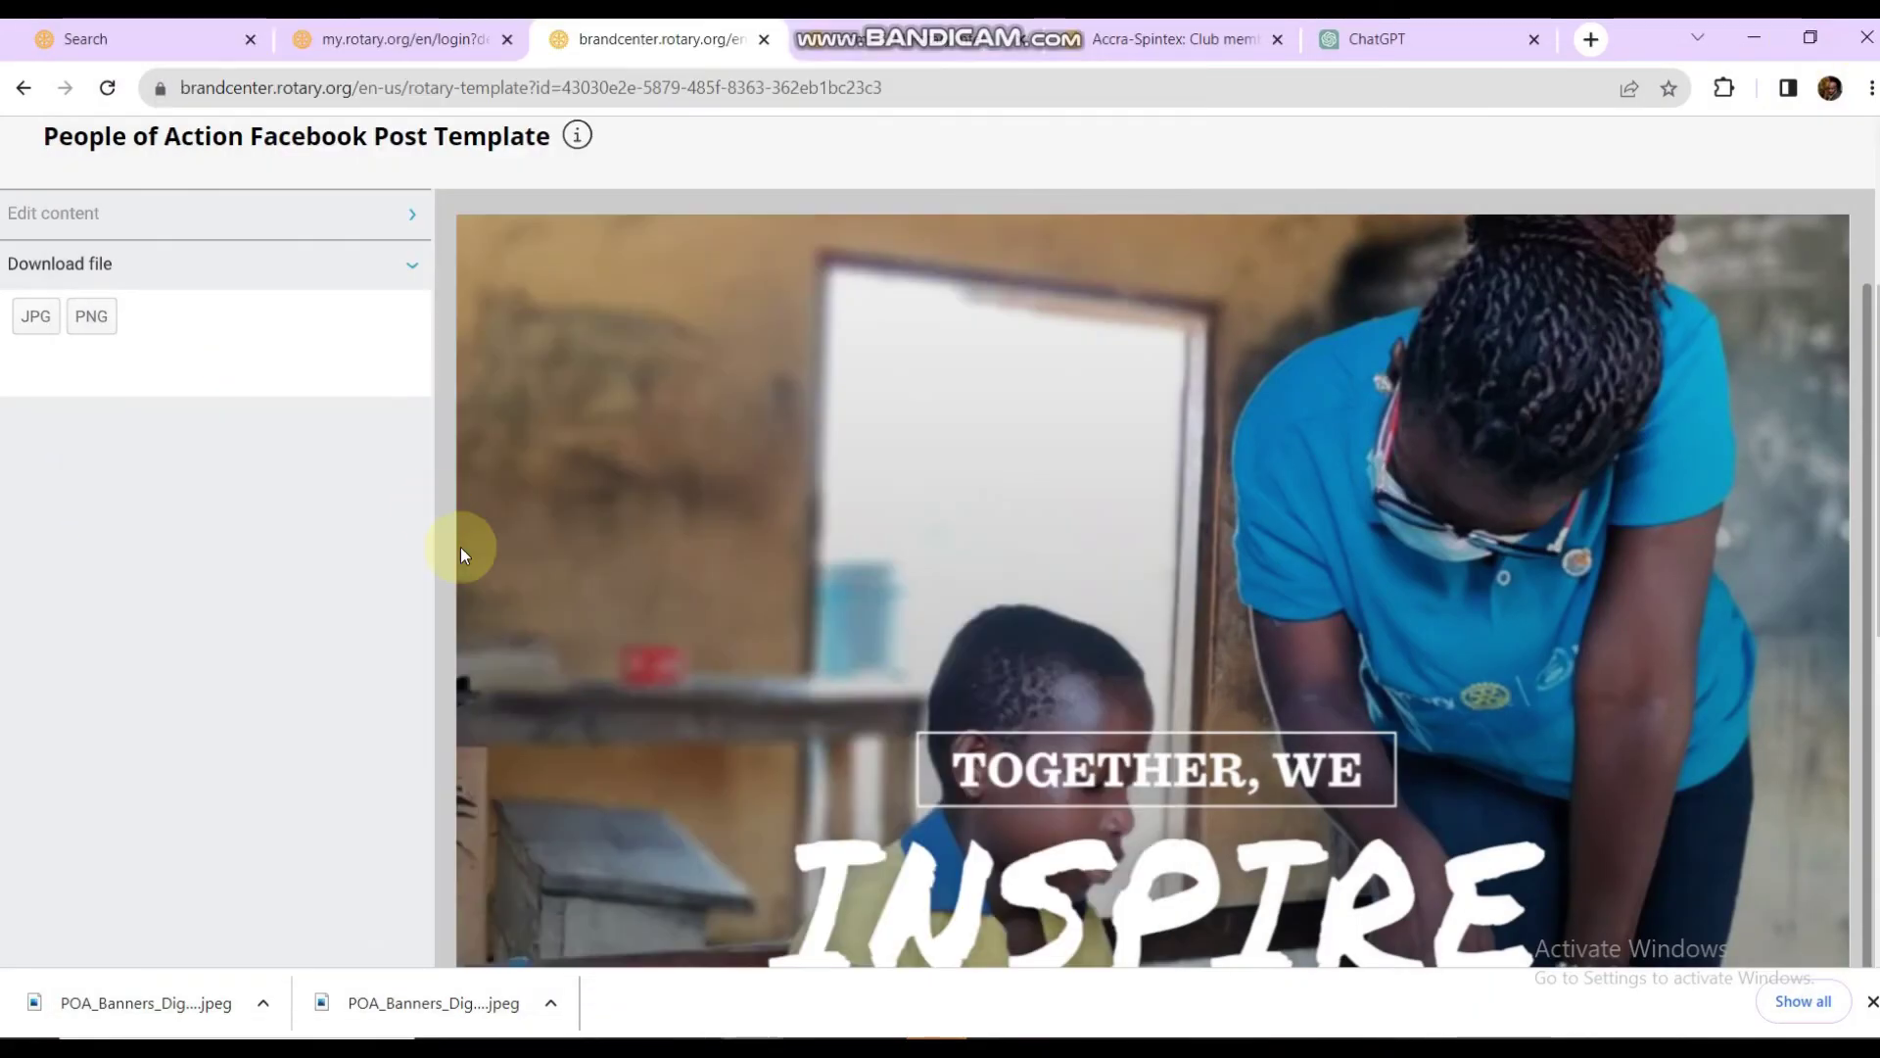
Step: Go to the People of Action materials and start a print ad from the Print Ad Template
scroll(461, 547, "up", 2)
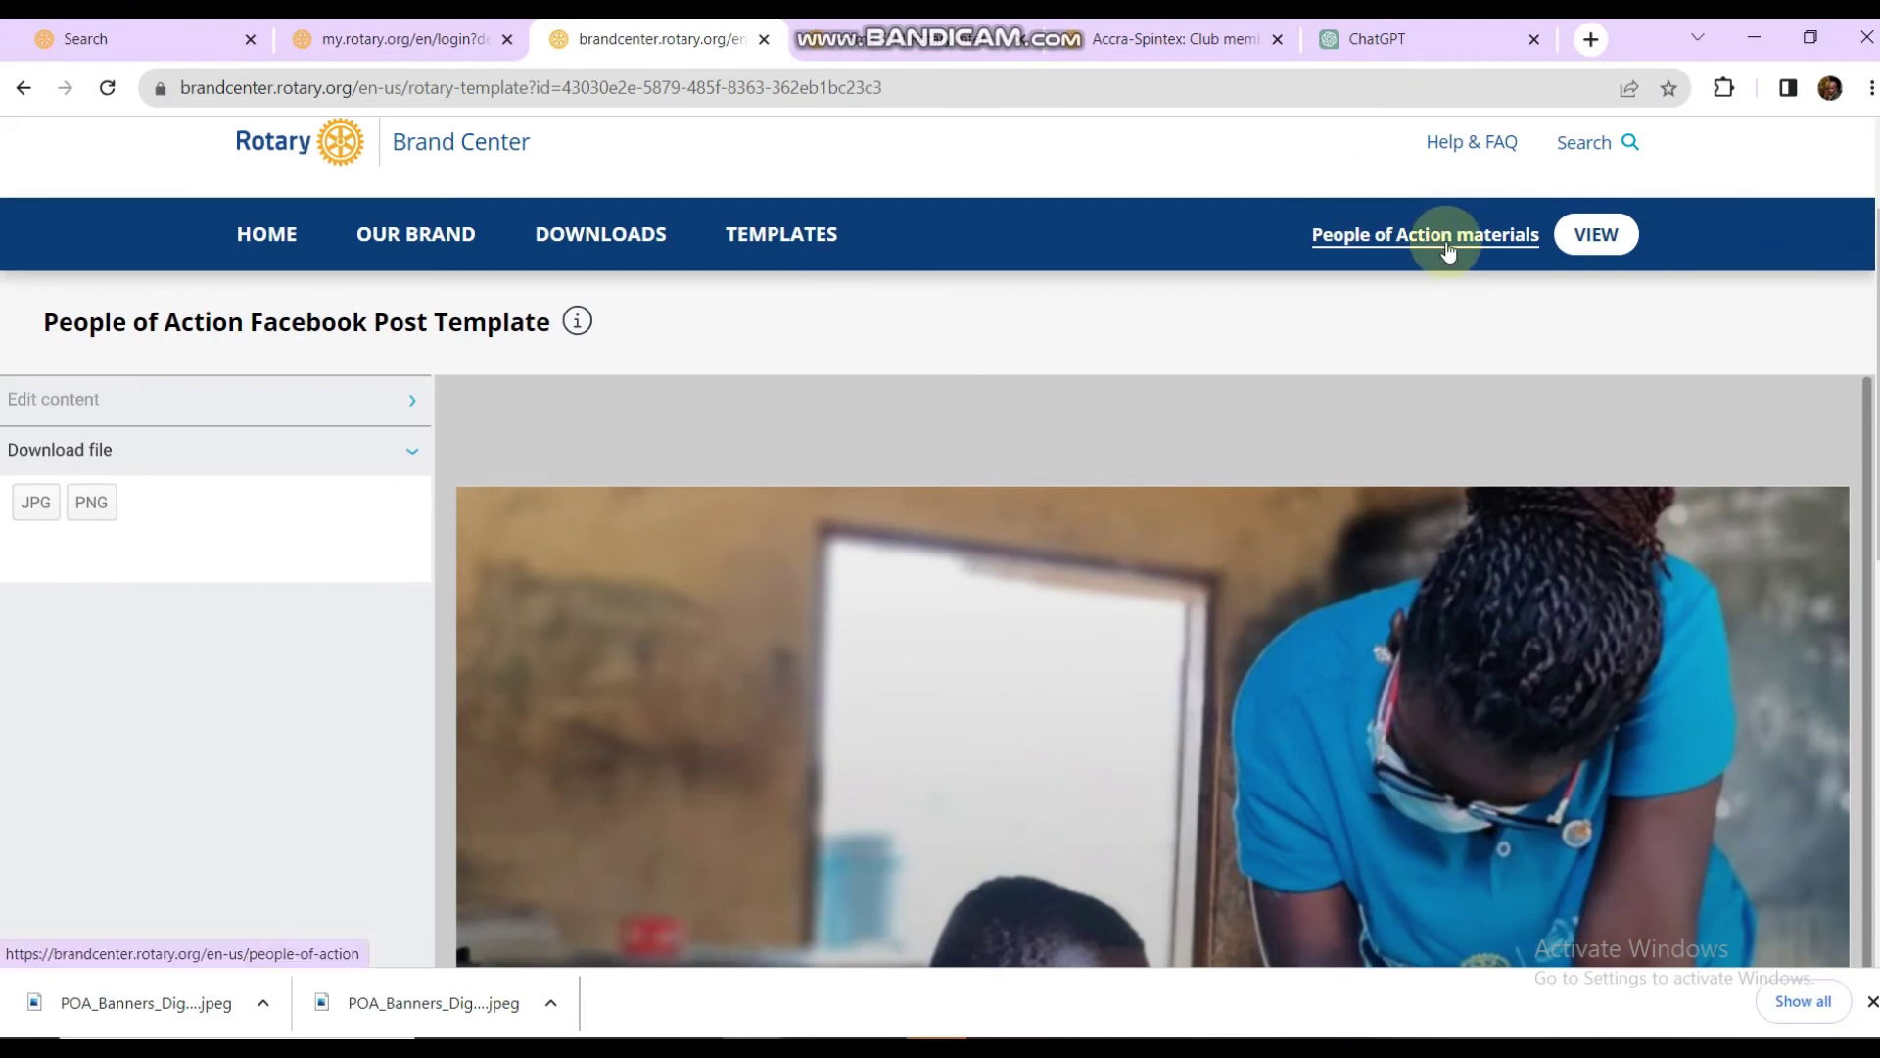
left_click(1446, 239)
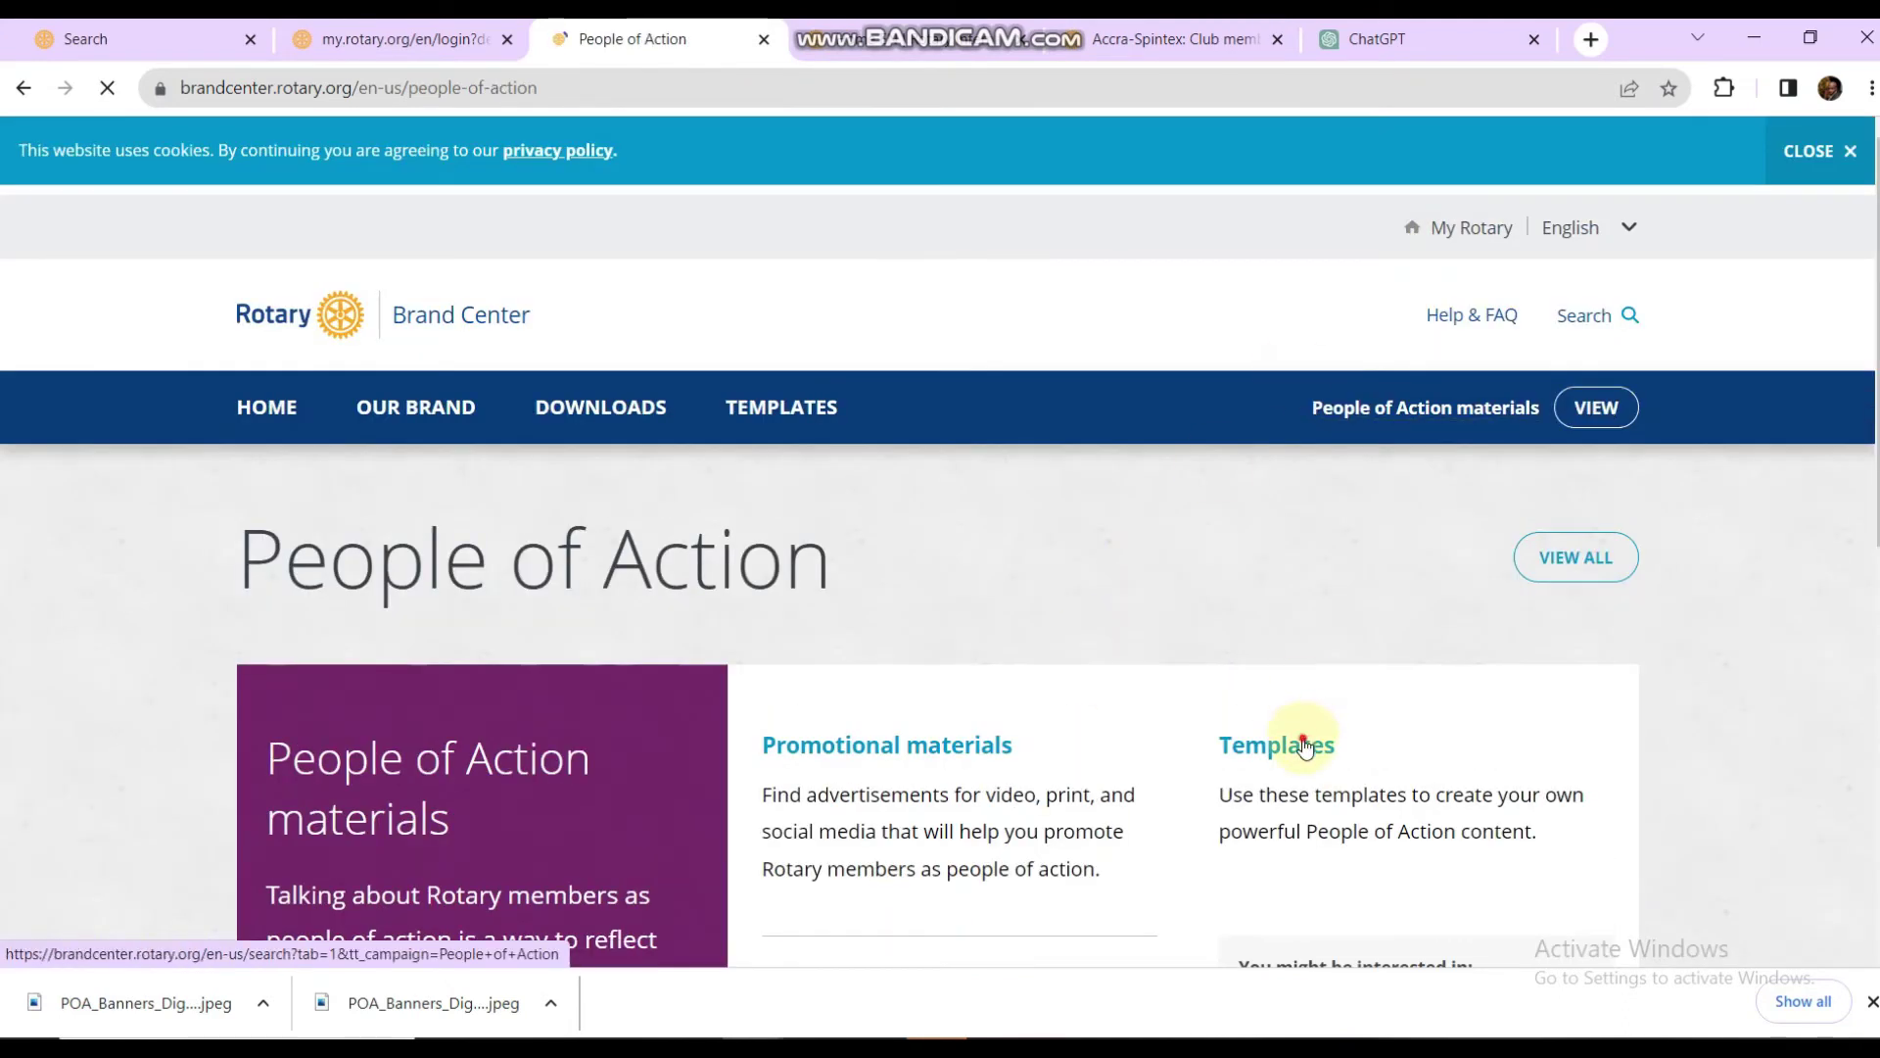
left_click(1304, 747)
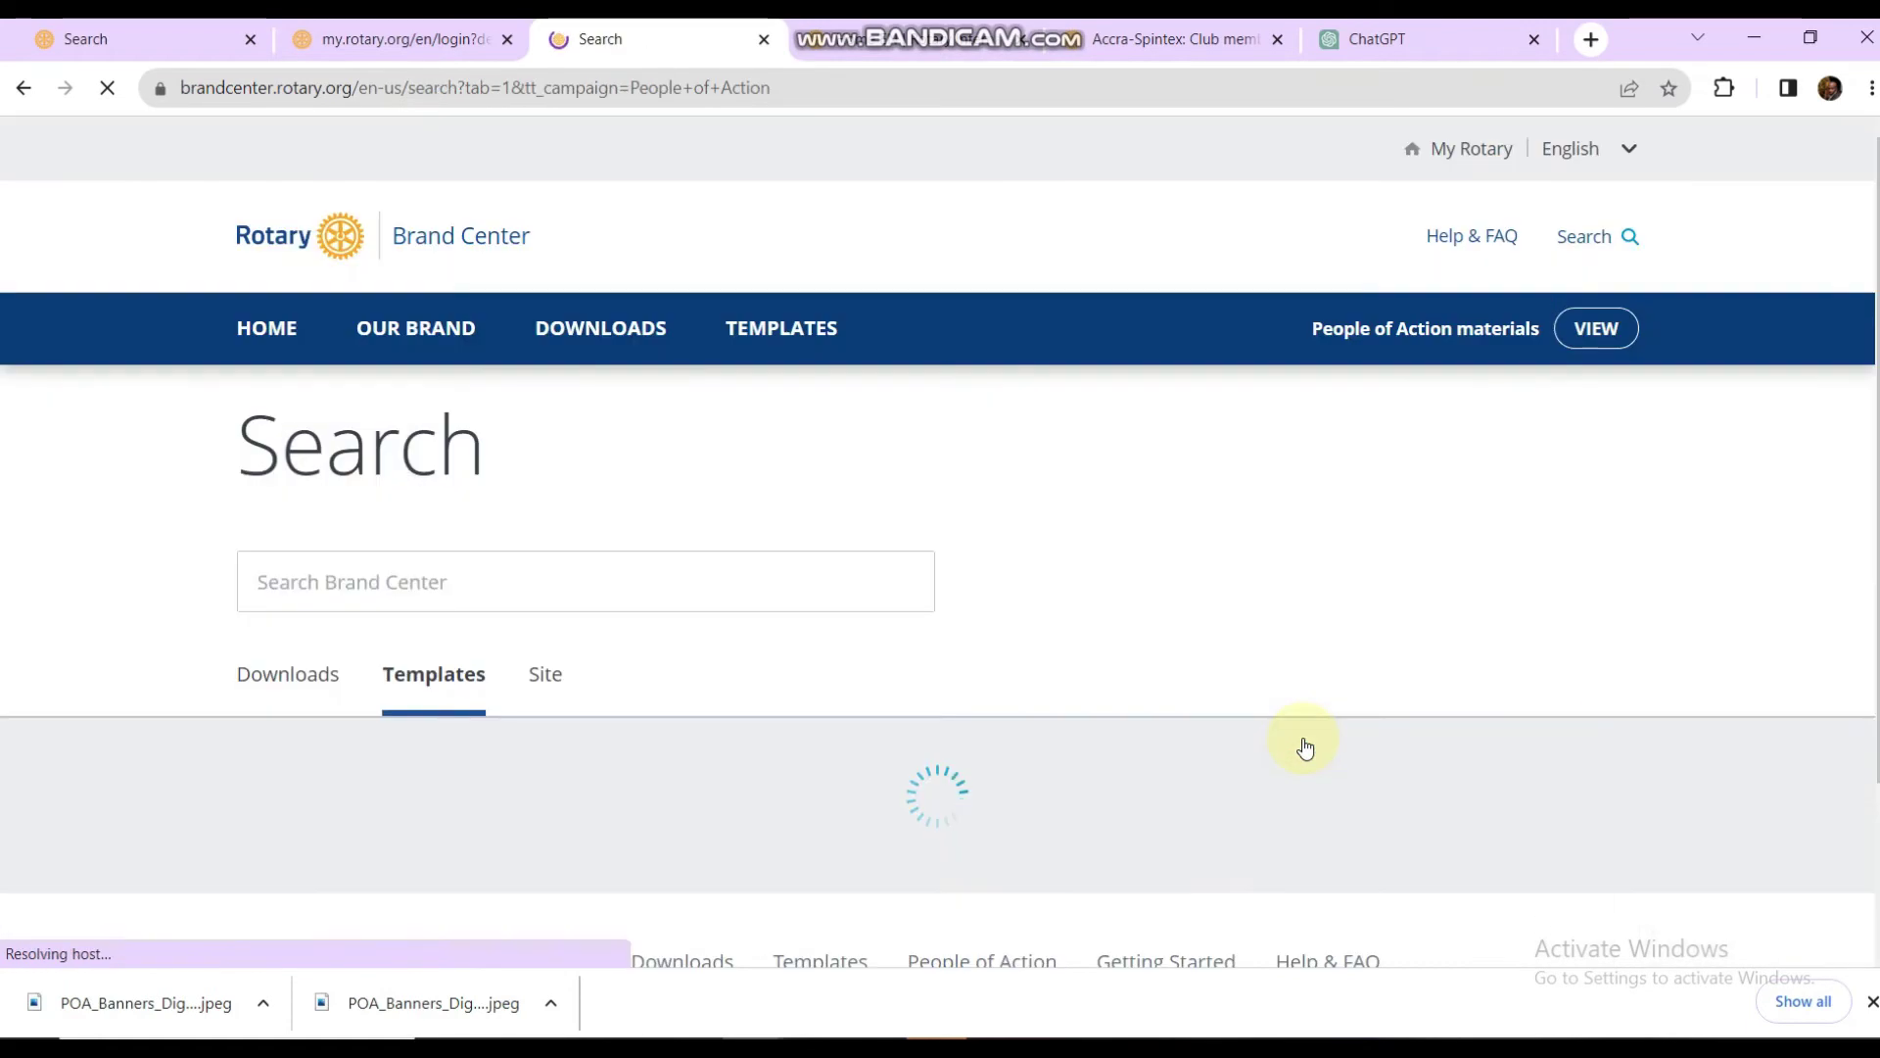
scroll(504, 659, "down", 4)
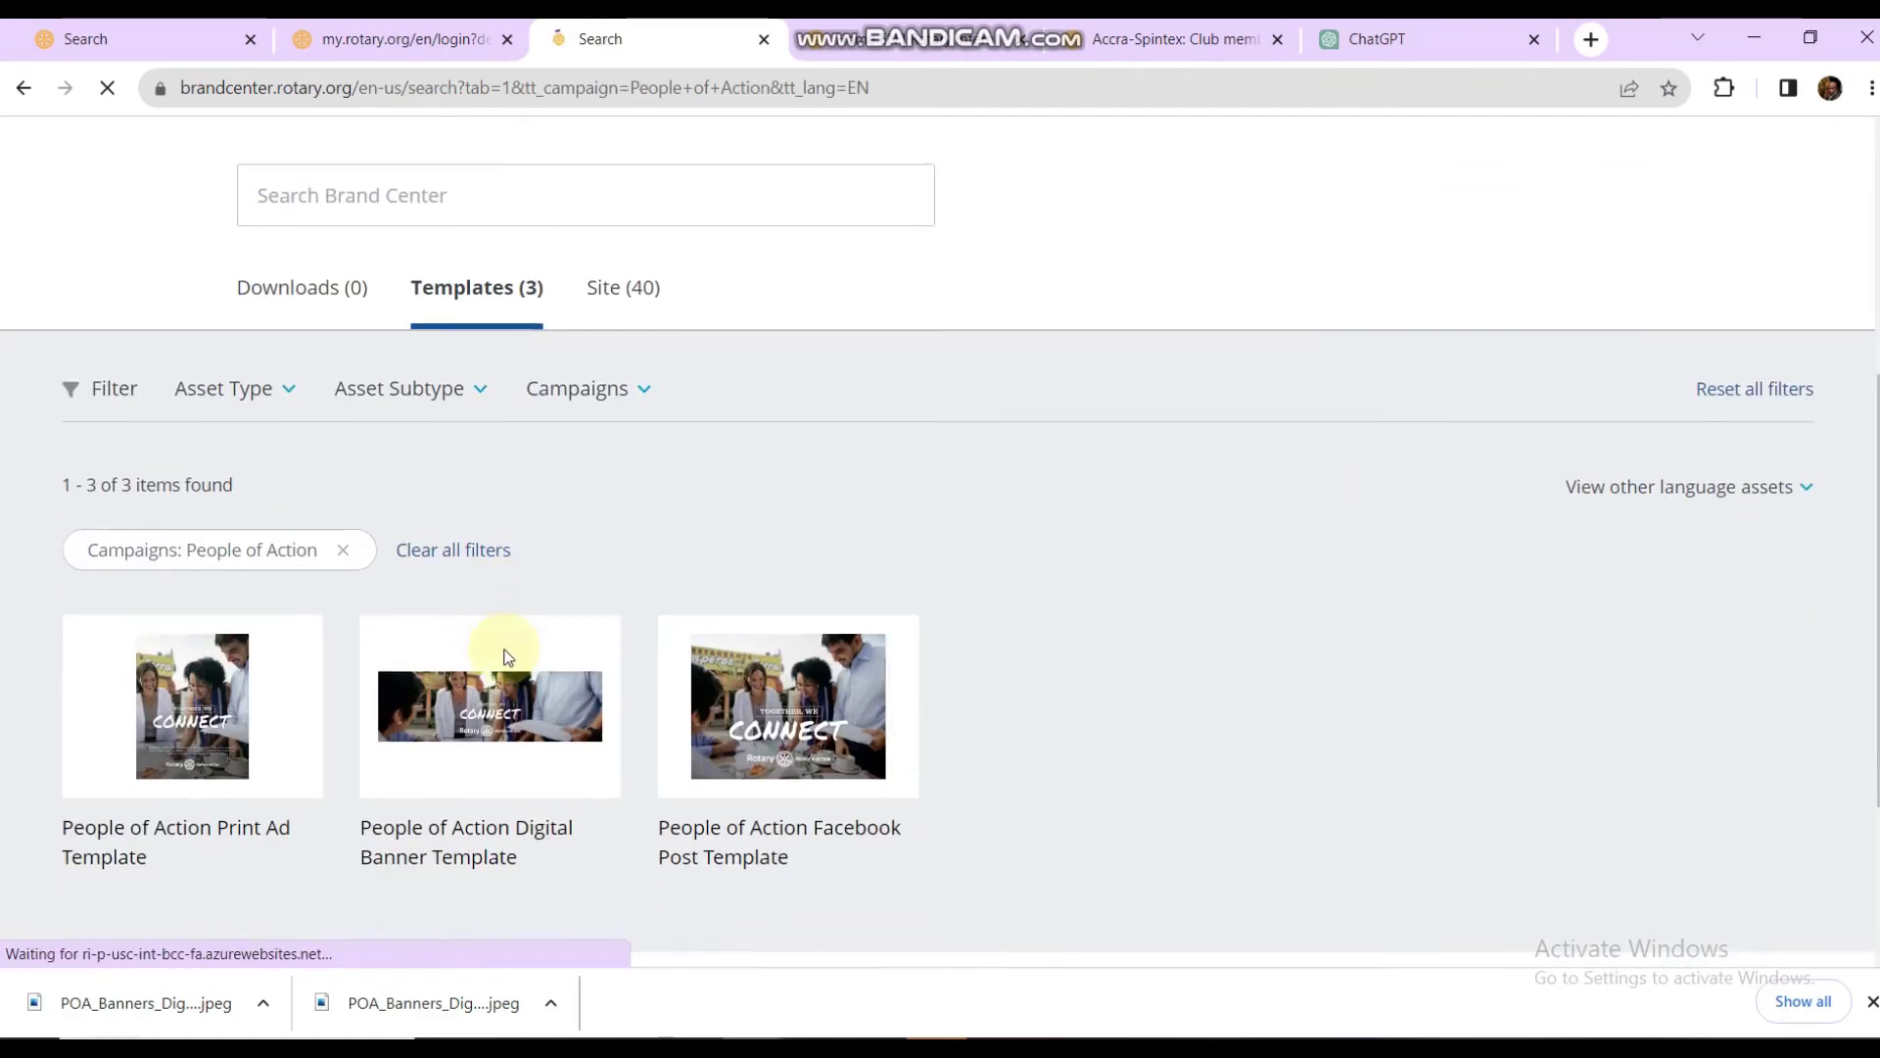
left_click(220, 715)
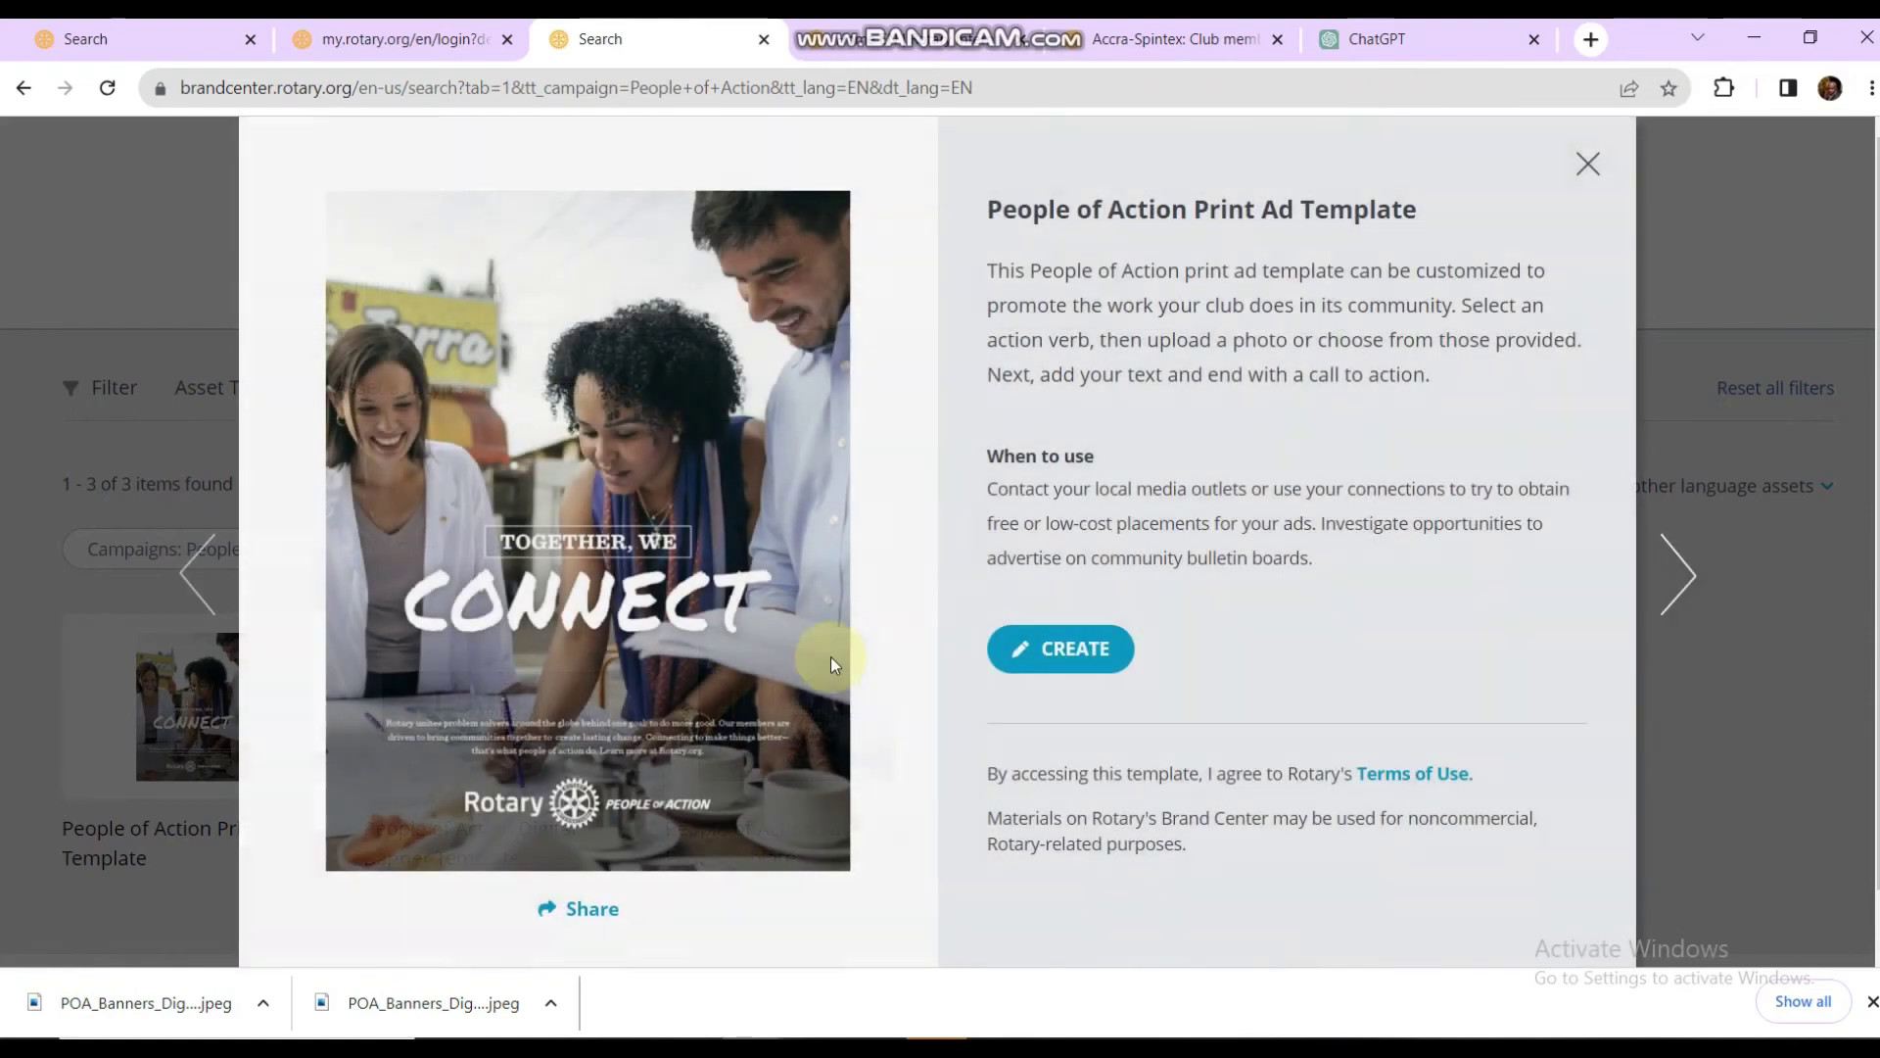
left_click(1083, 651)
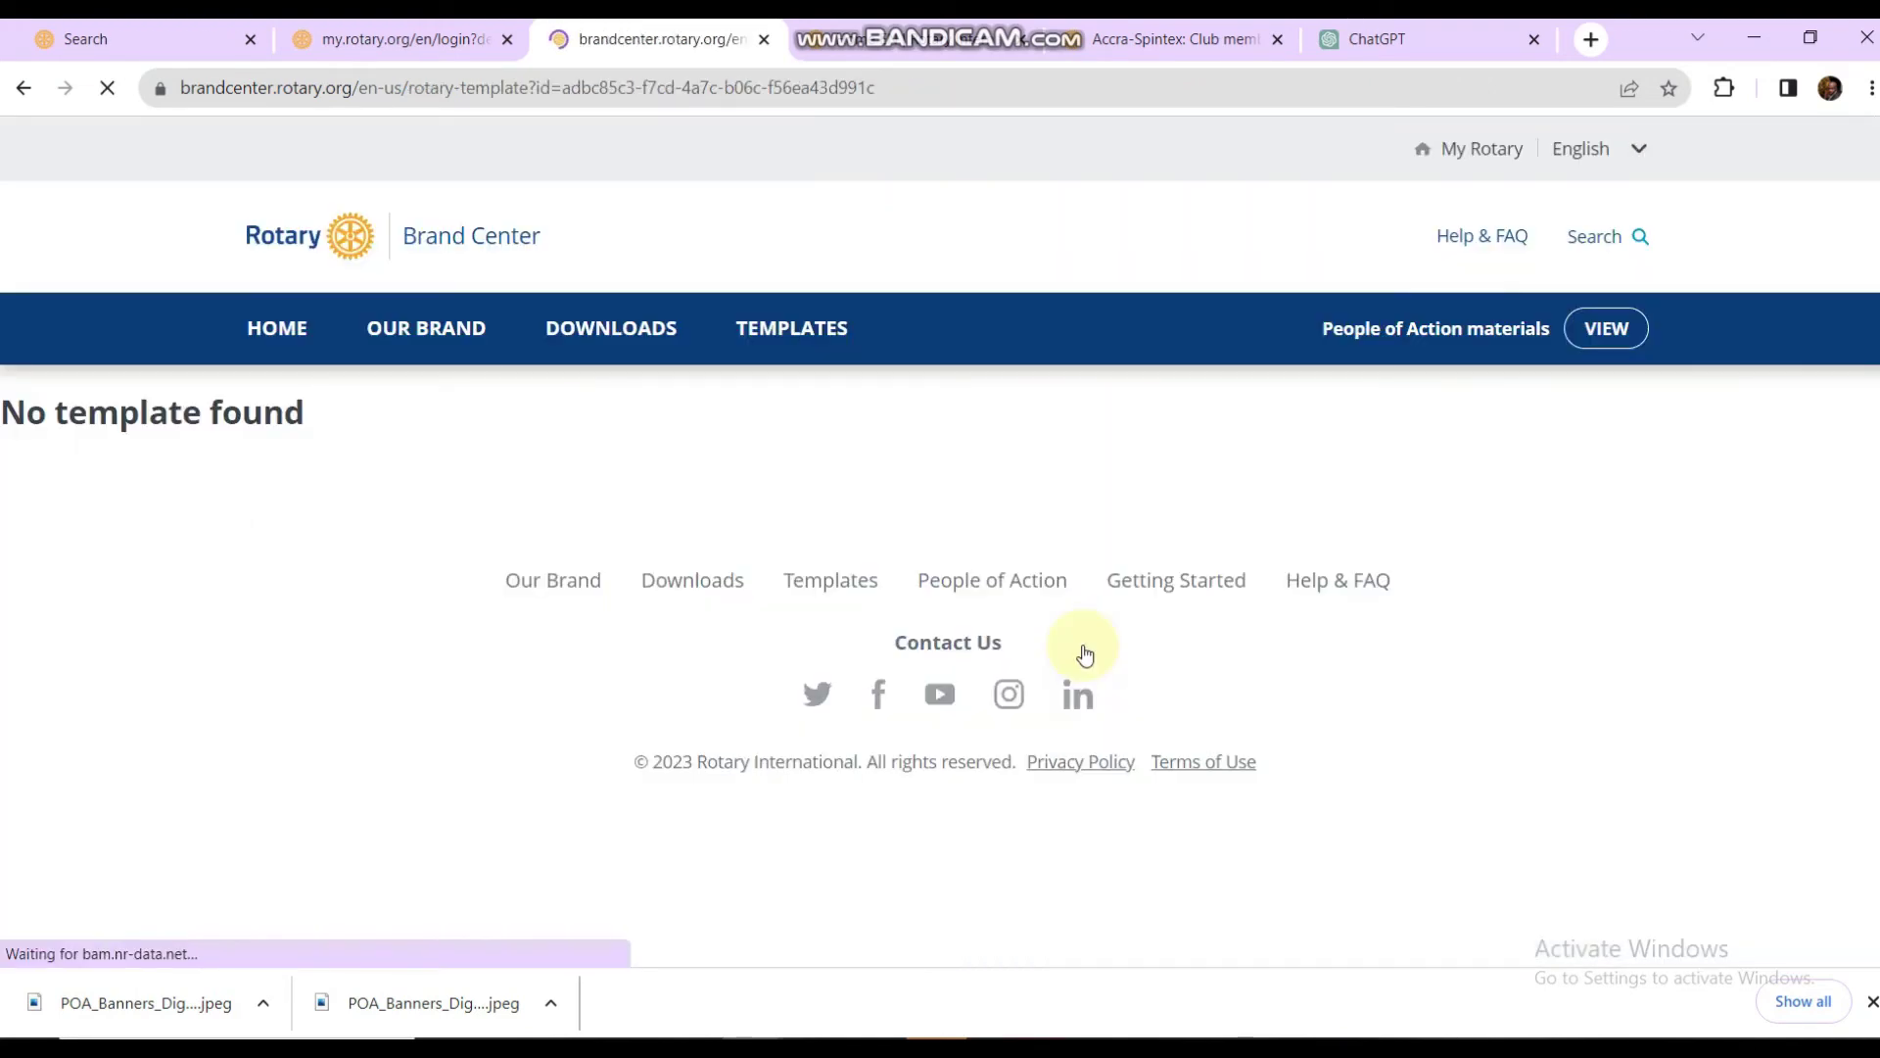
scroll(1084, 654, "down", 2)
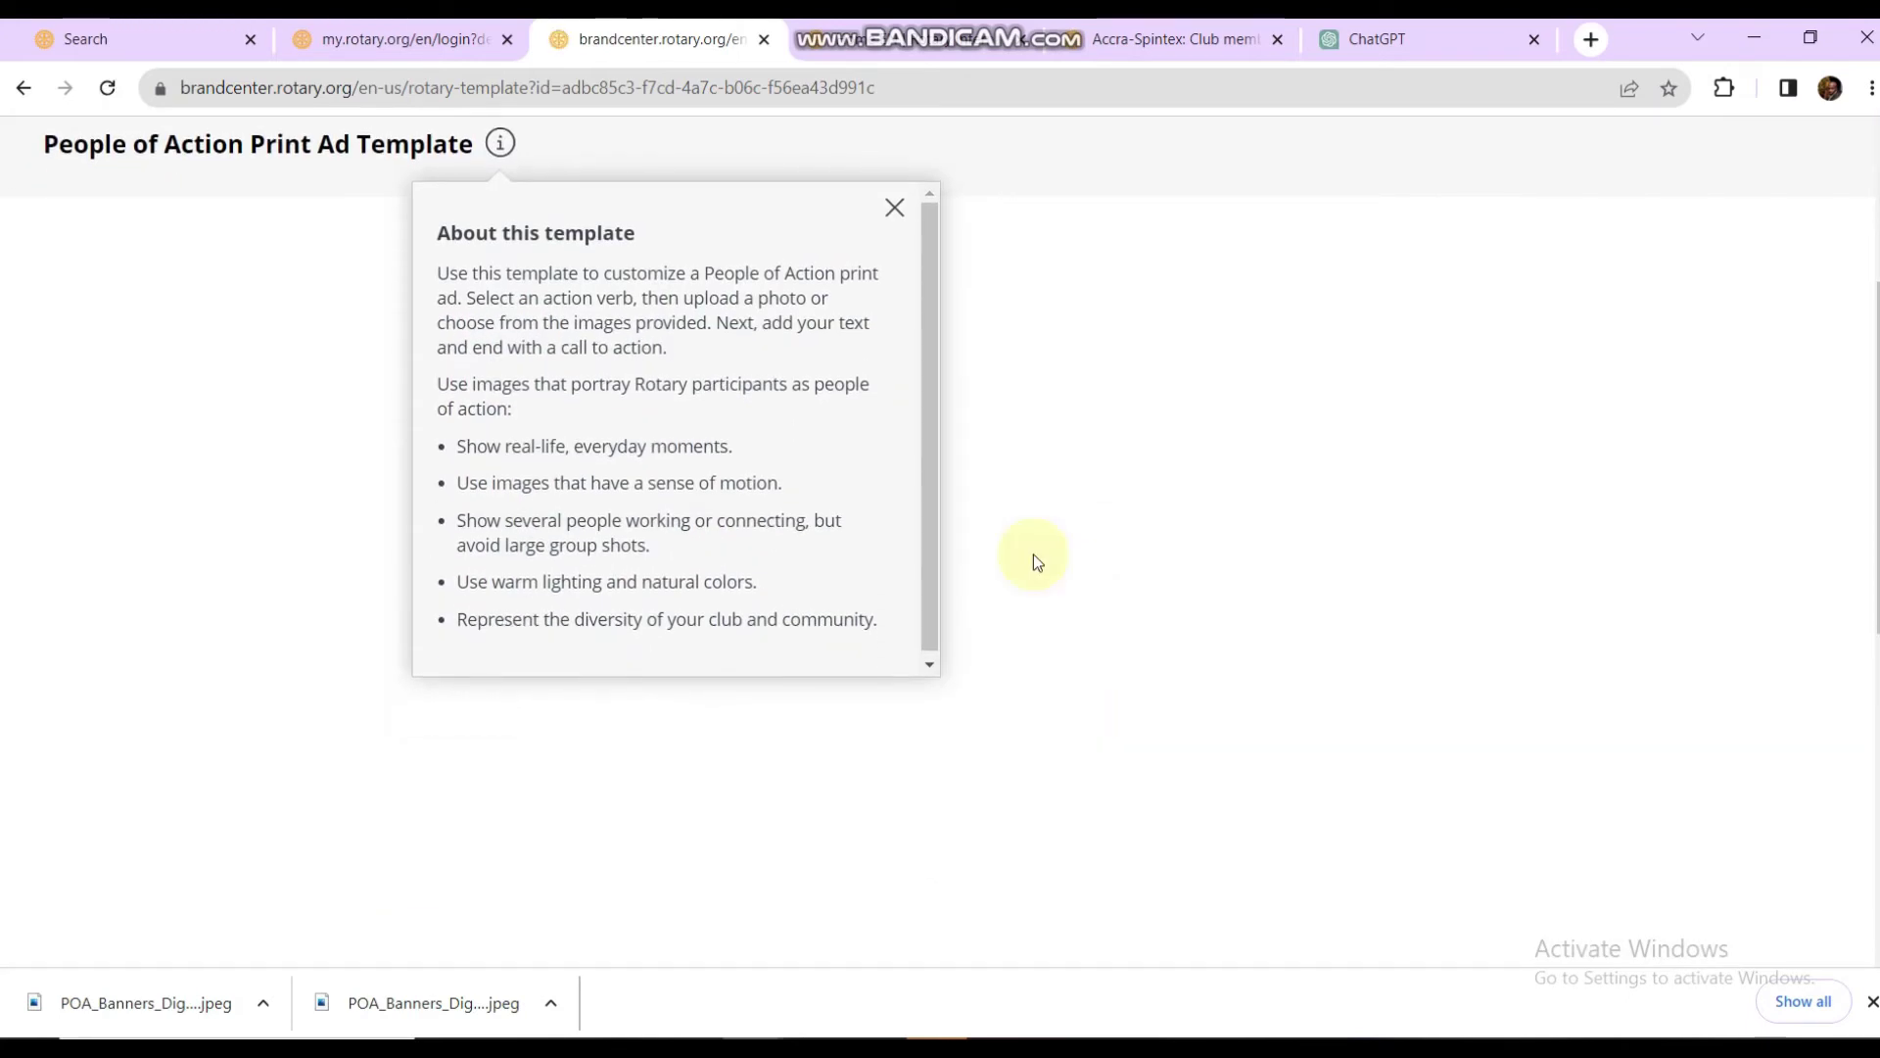
Step: Dismiss the template notes, set paper size to A4, and expand Edit content
left_click(895, 208)
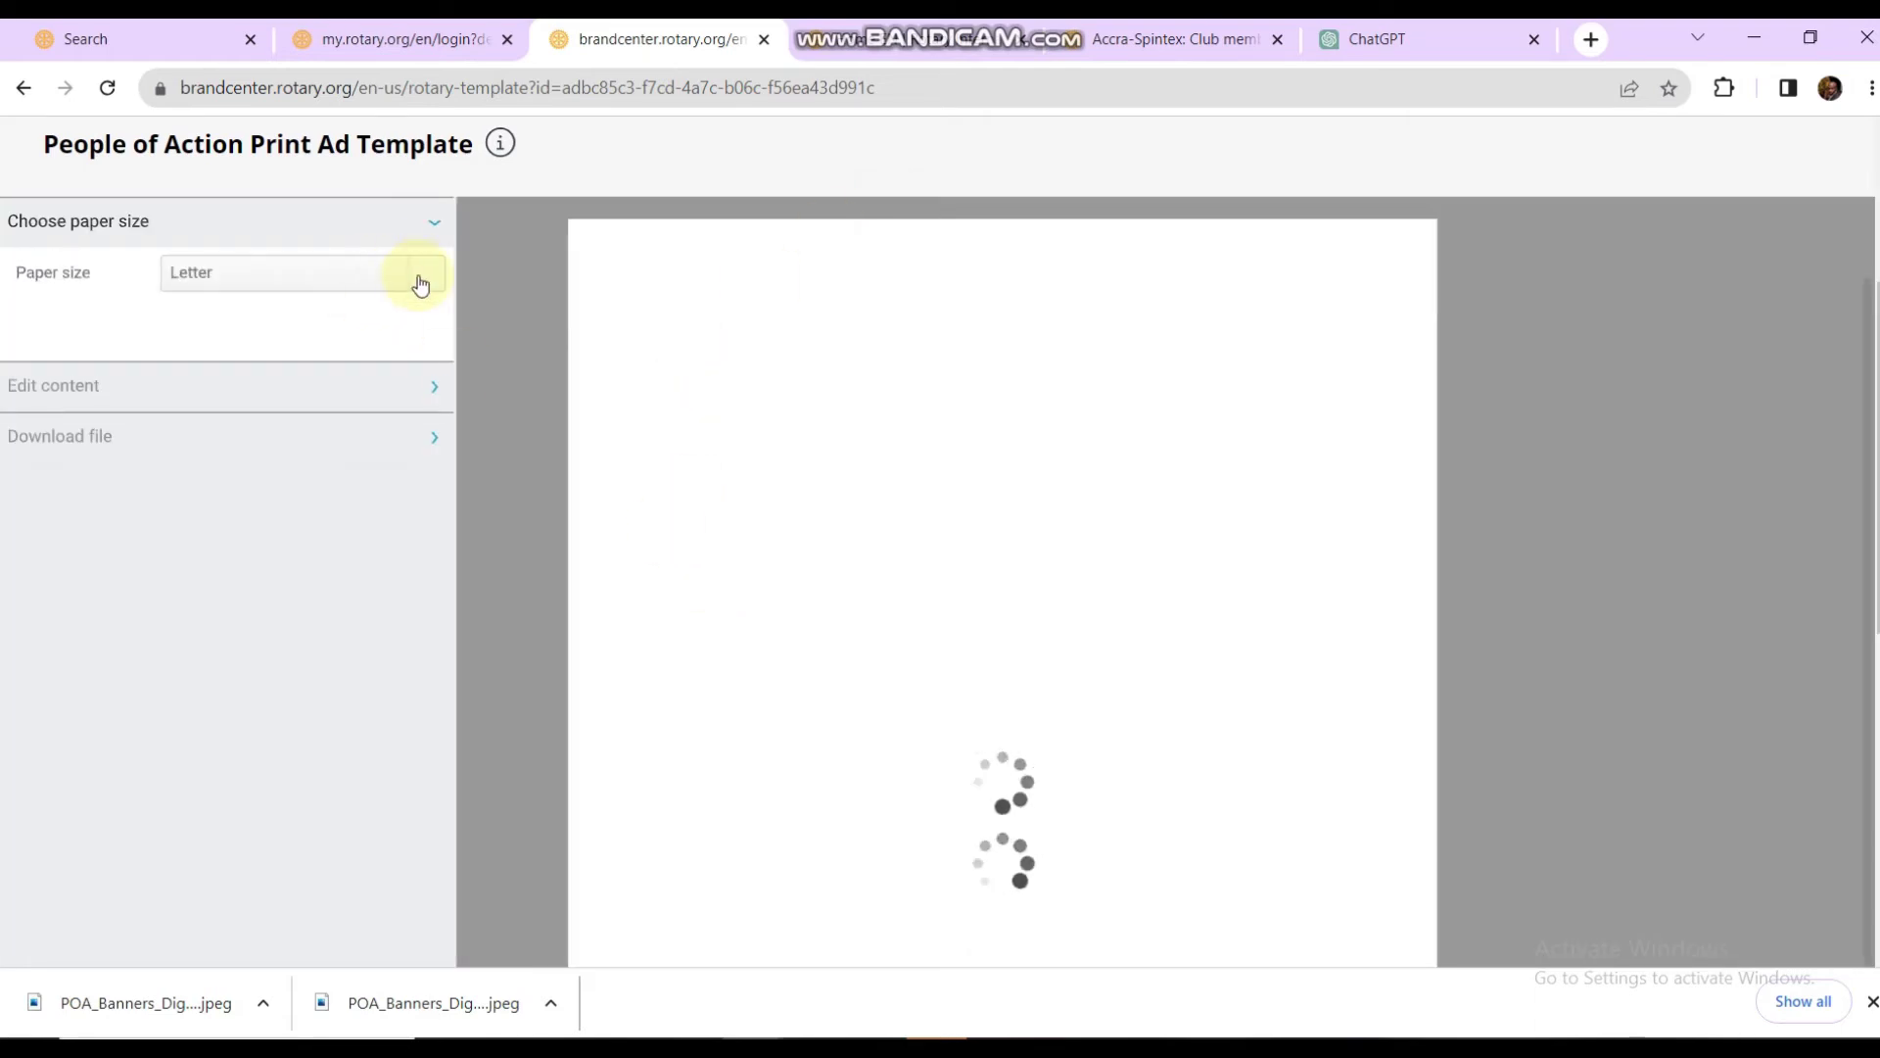
left_click(419, 279)
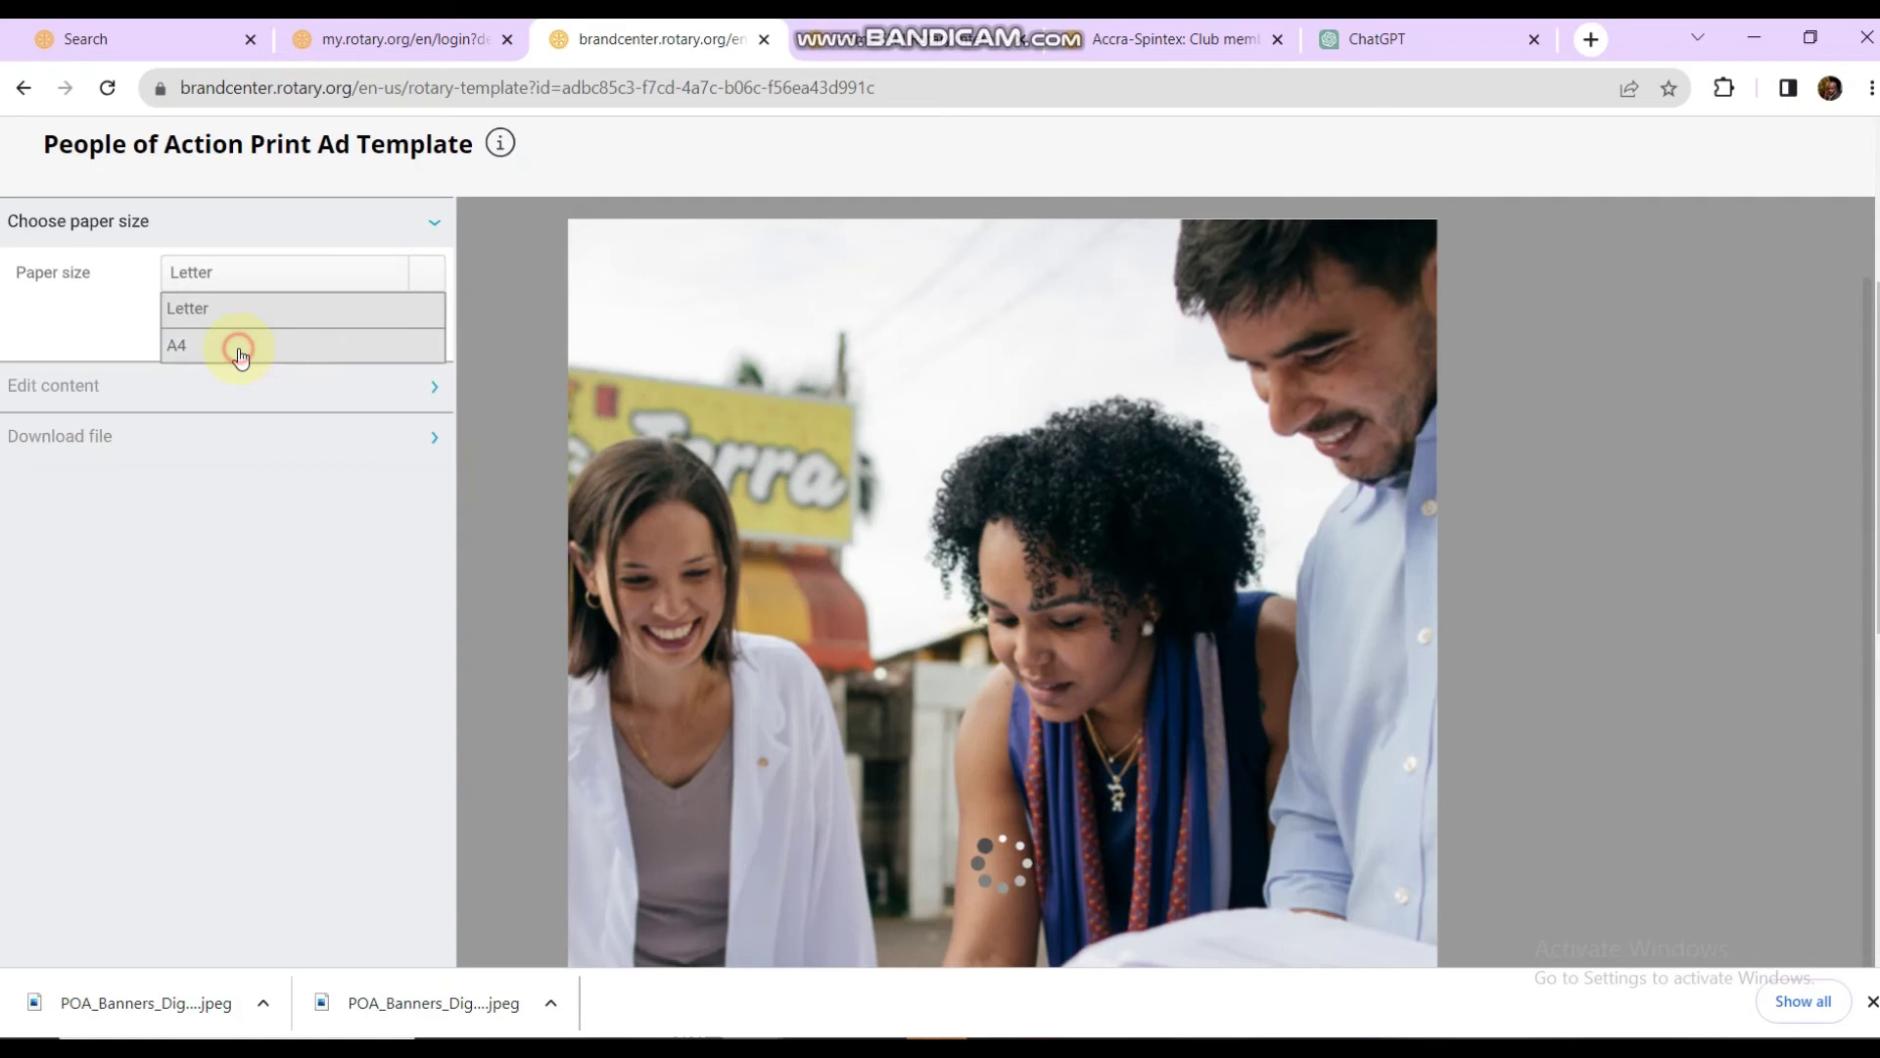
left_click(239, 351)
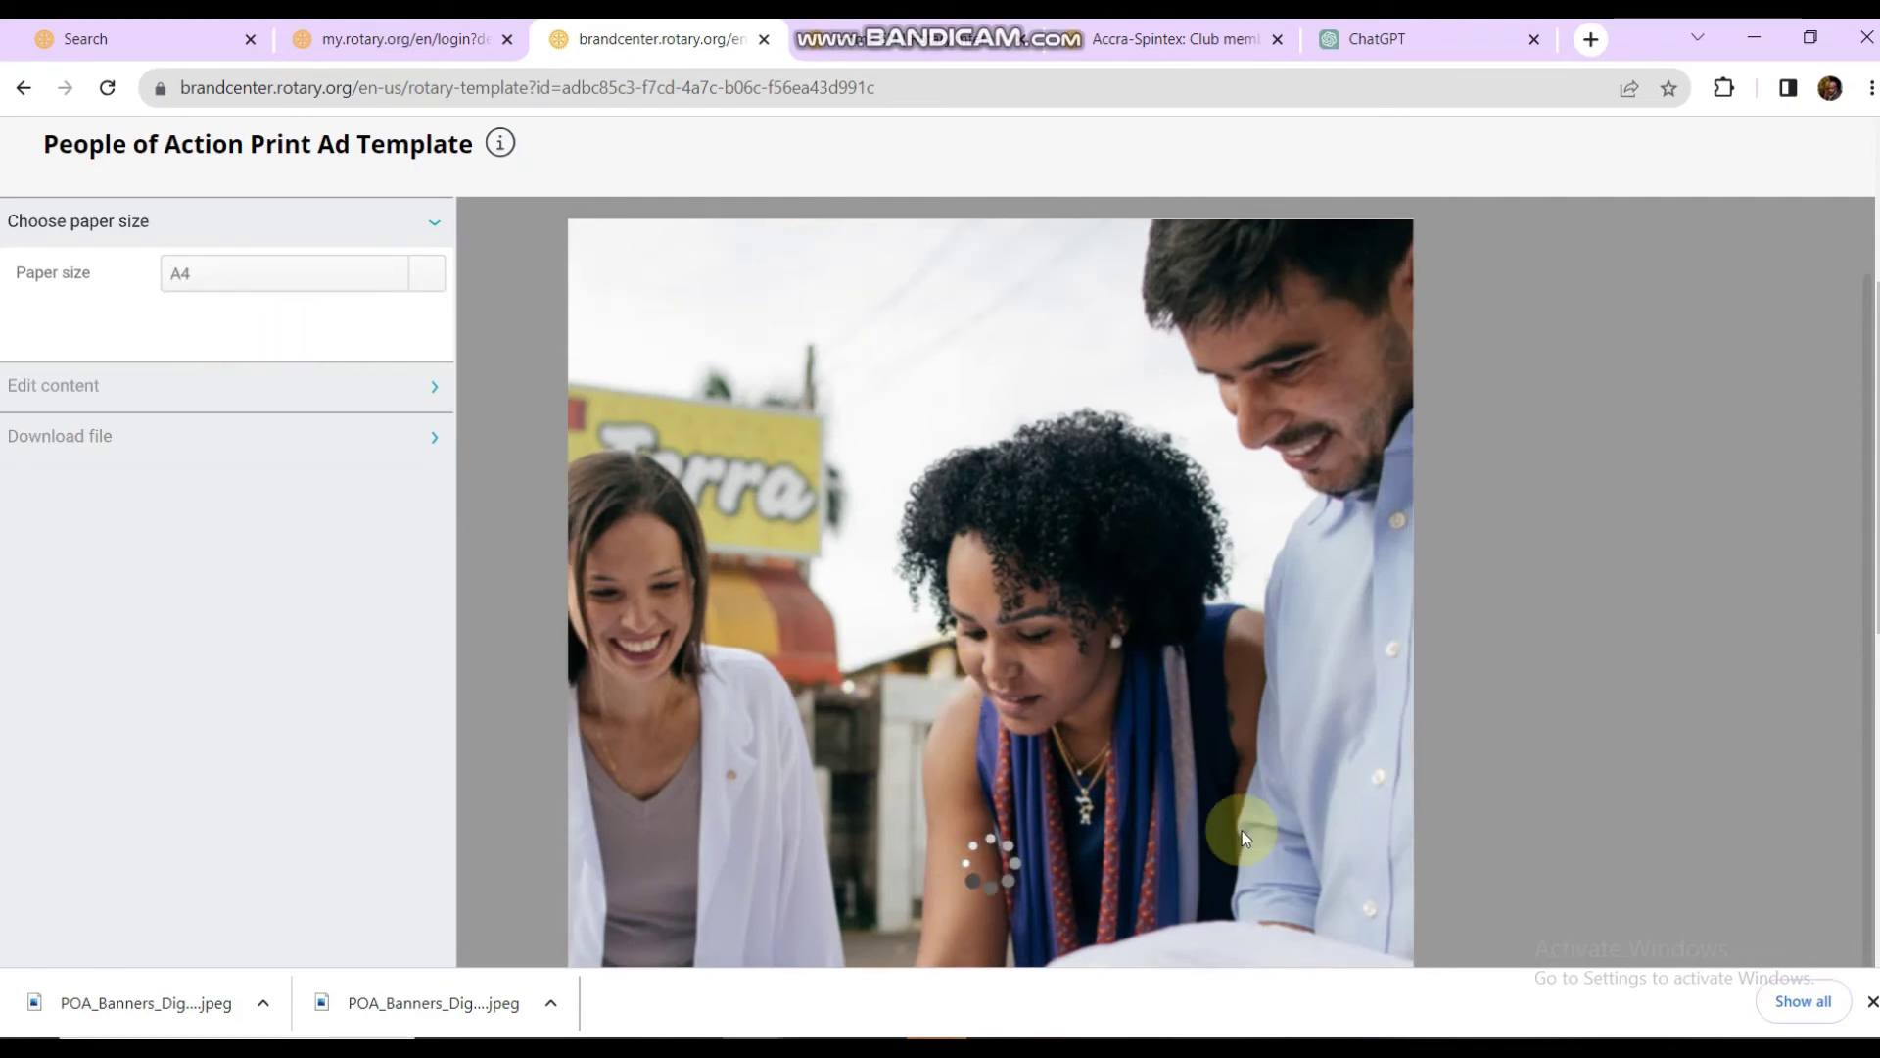
left_click(427, 389)
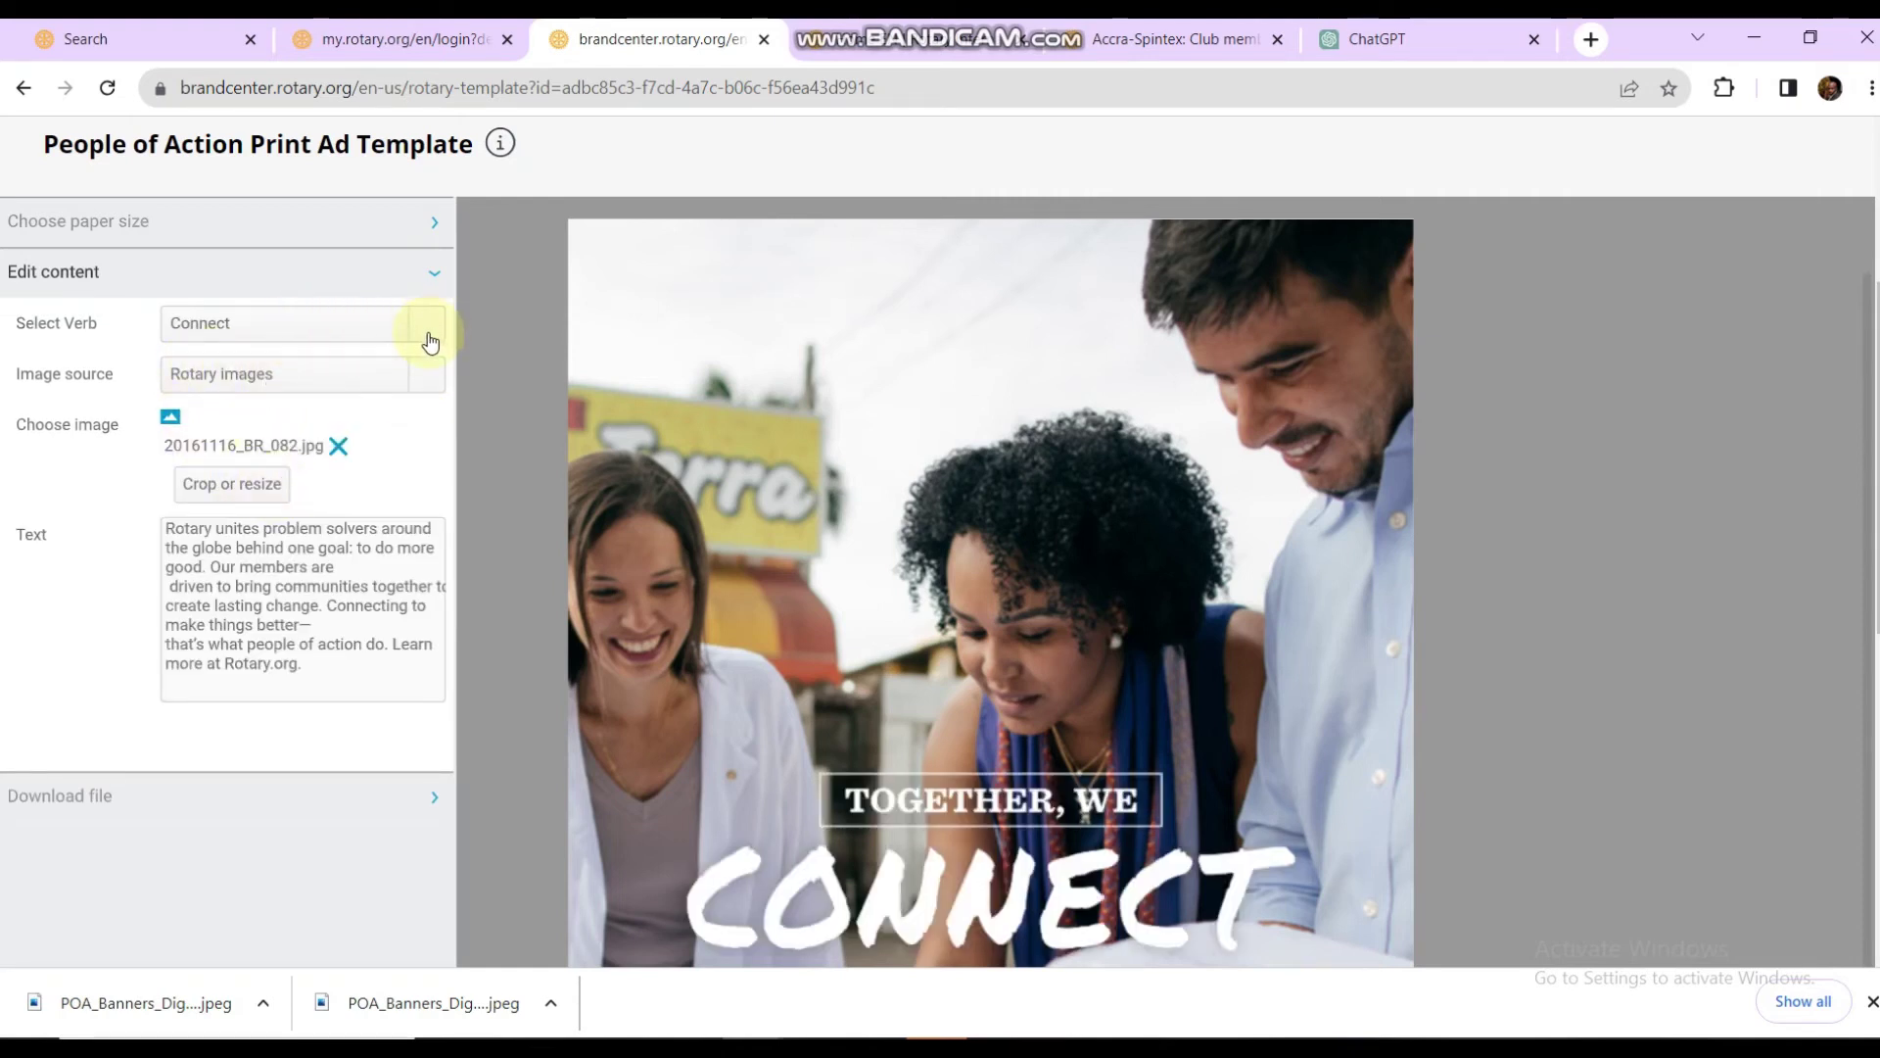
Step: Set Select Verb to Inspire and Image source to Upload your own
left_click(427, 338)
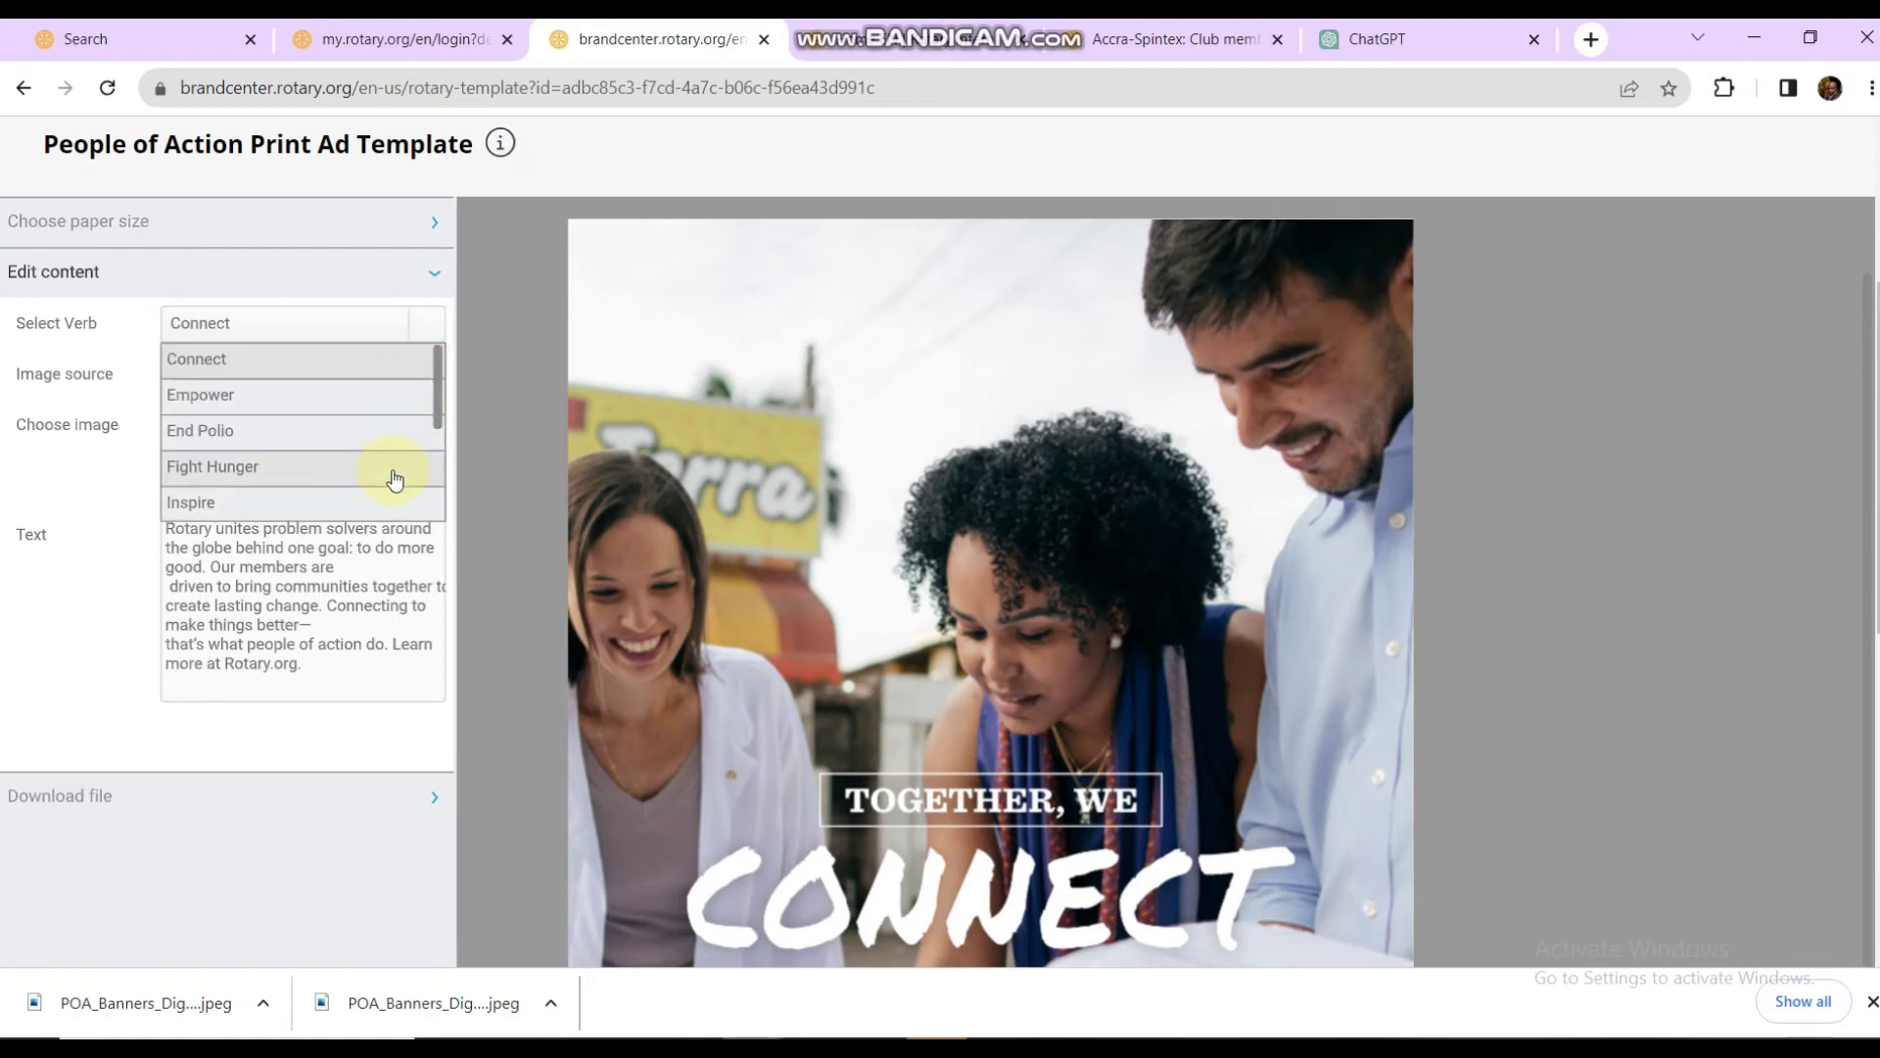
scroll(394, 479, "down", 3)
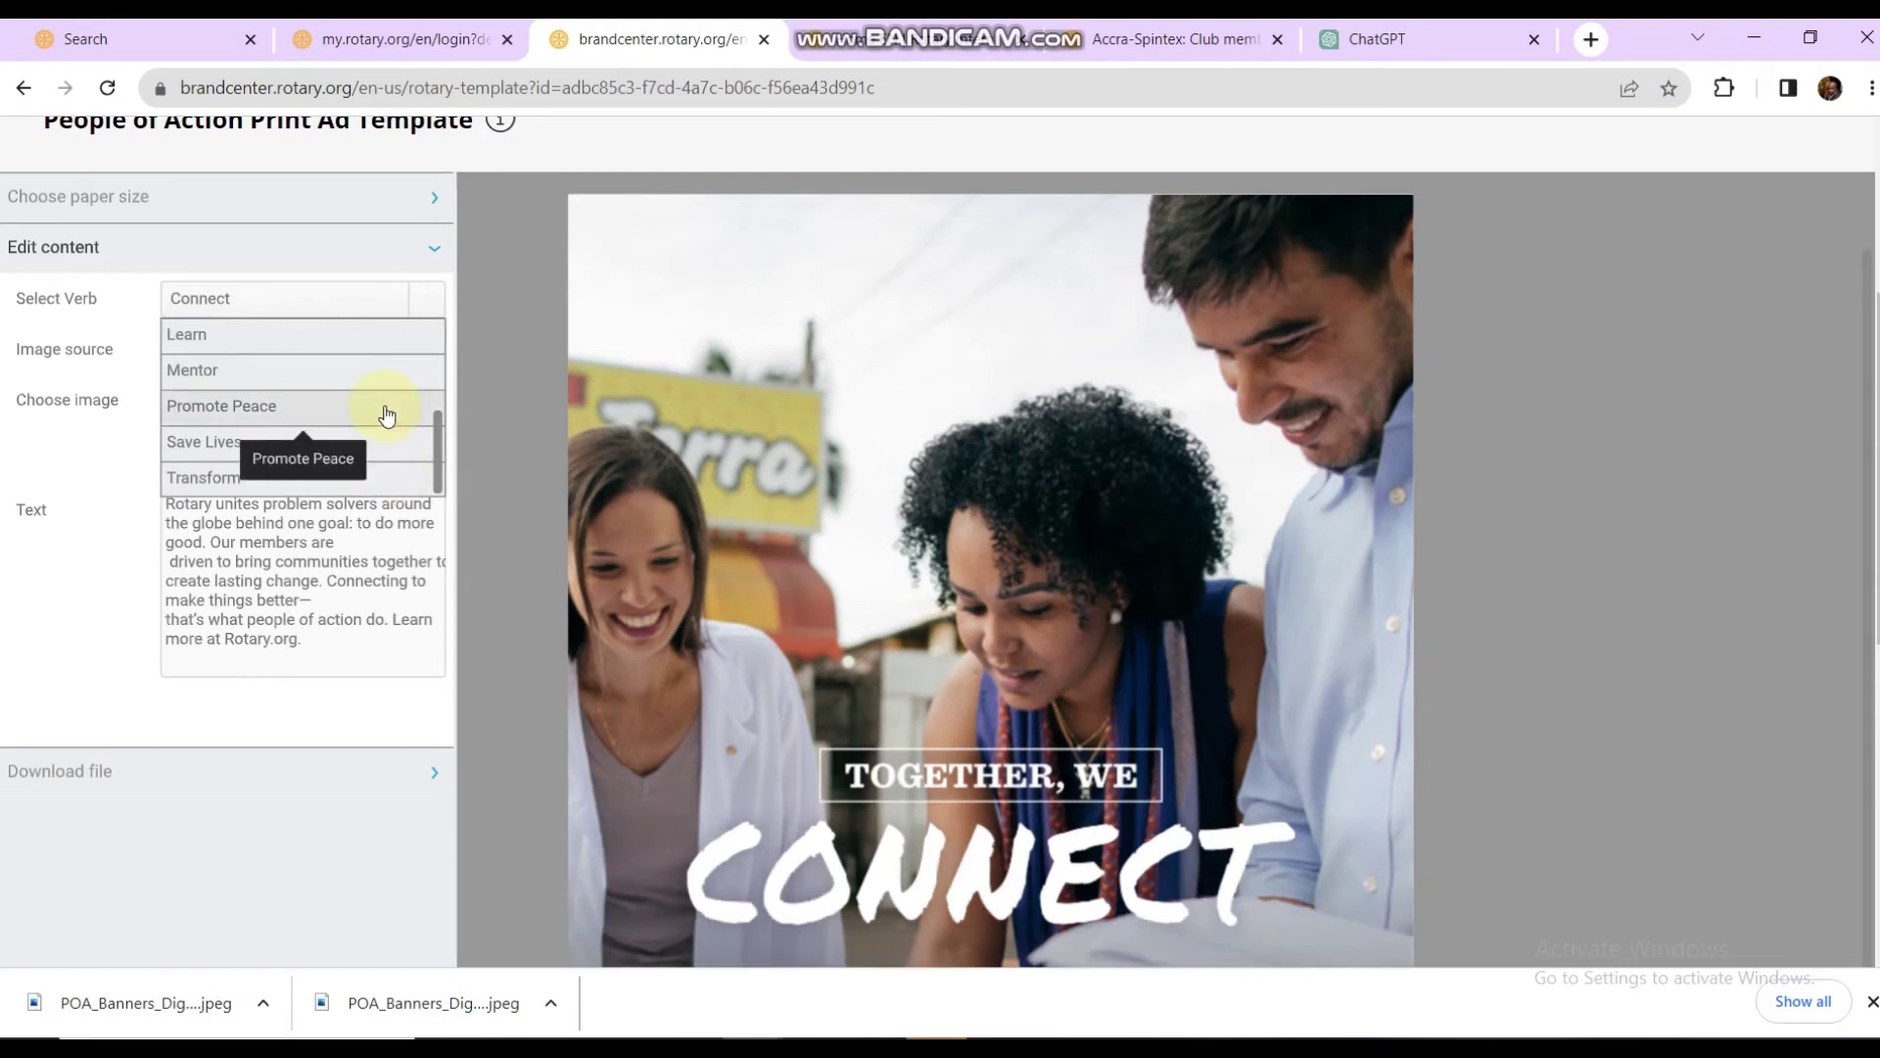
scroll(387, 415, "up", 2)
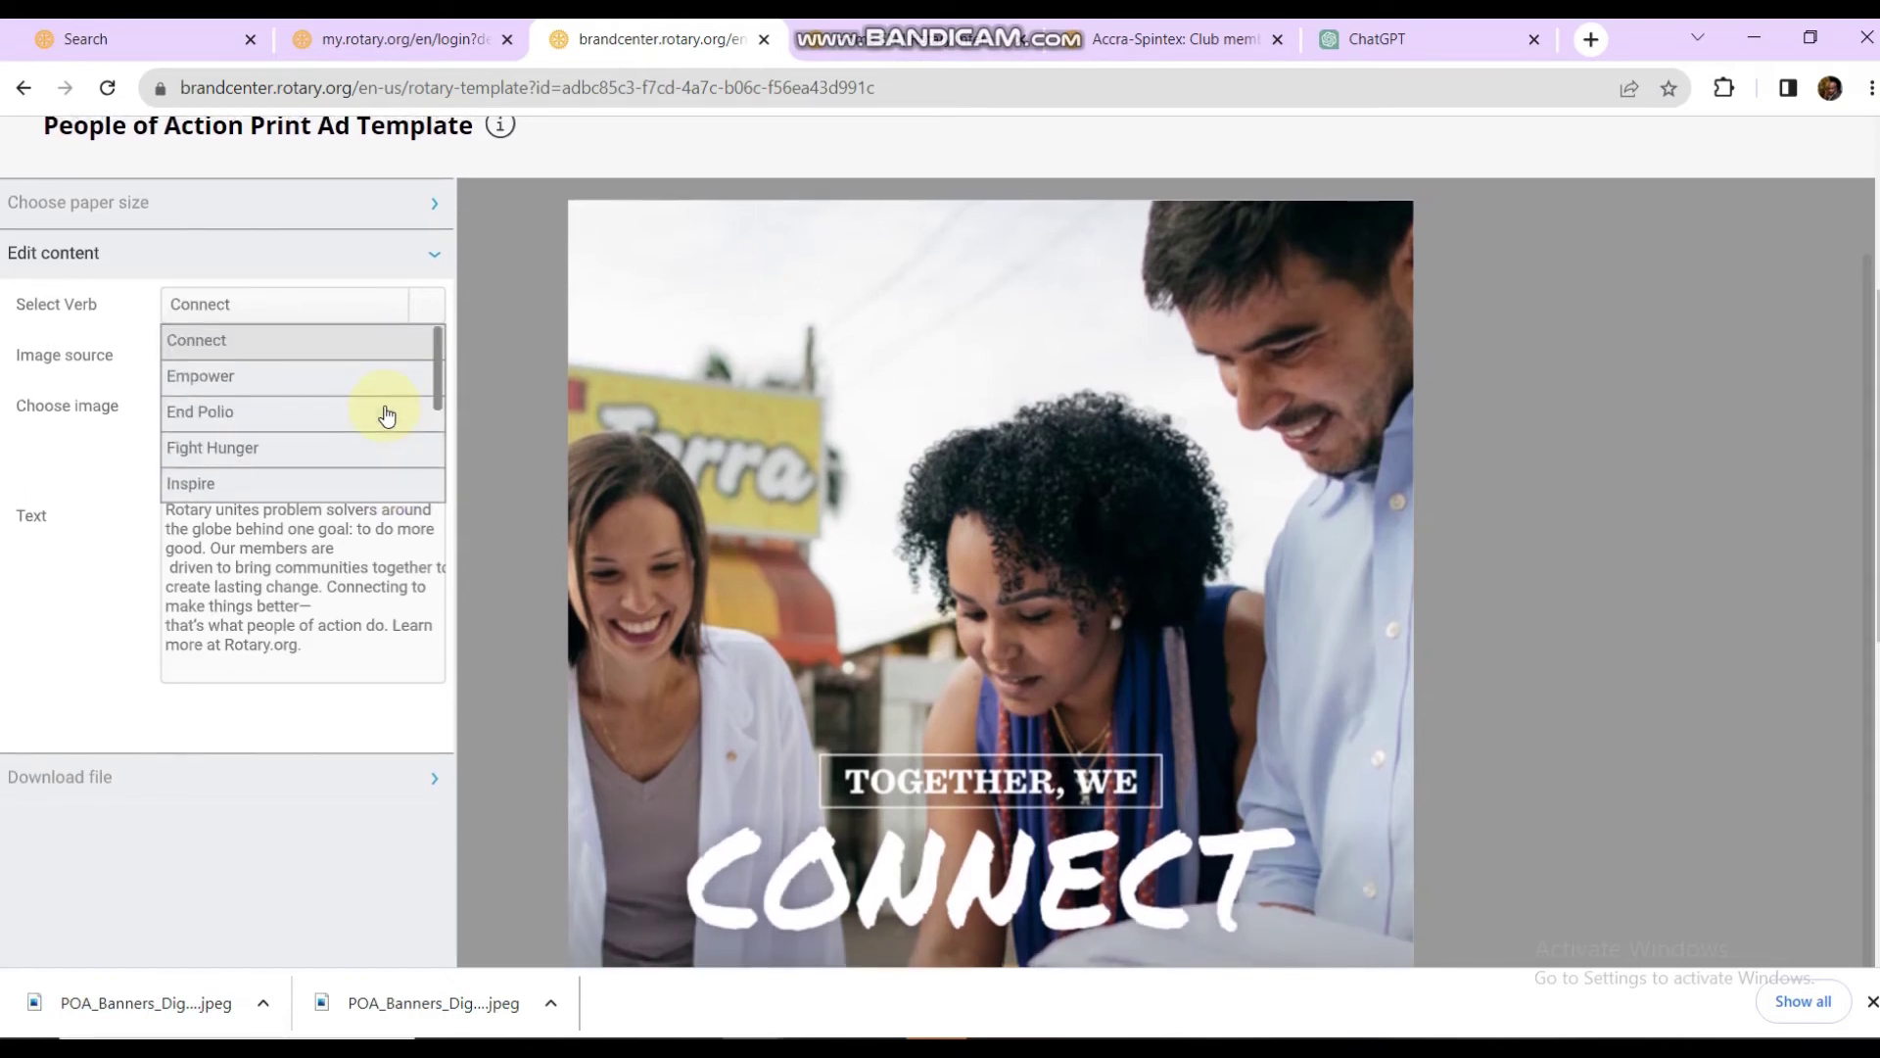
scroll(387, 416, "down", 1)
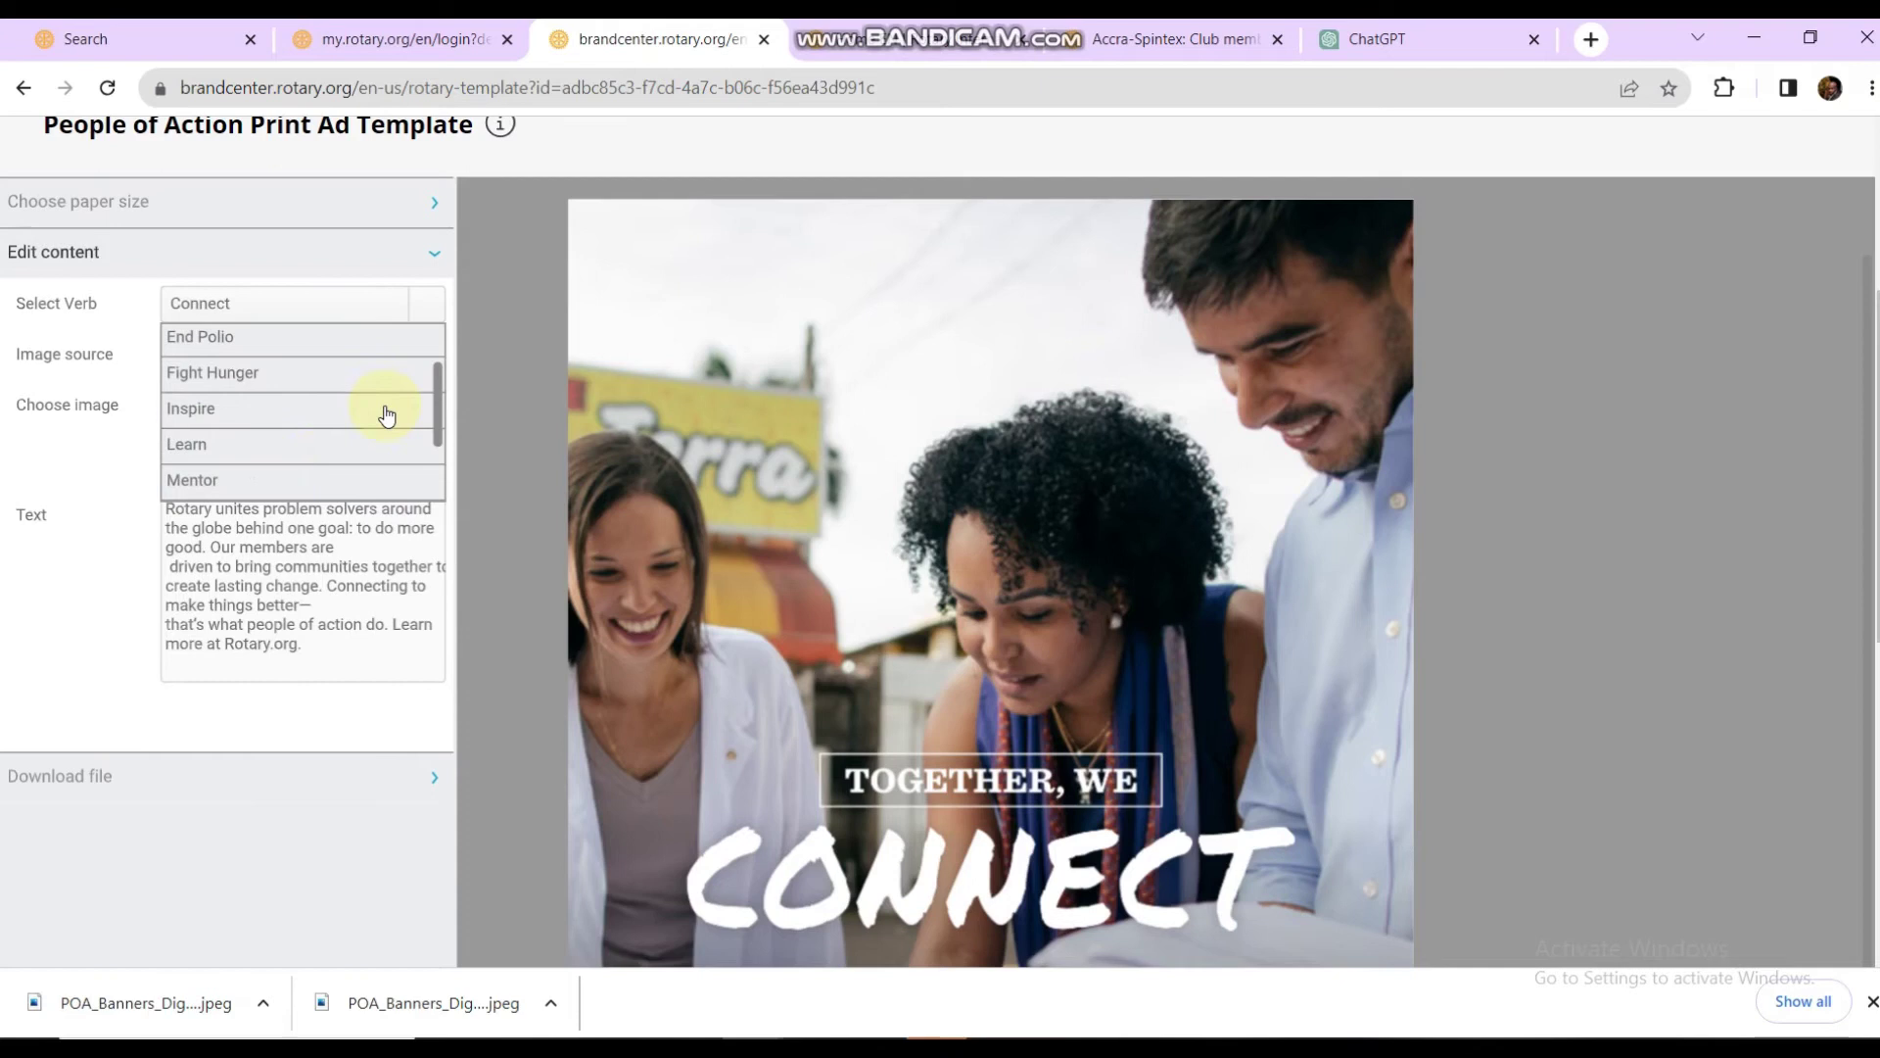
left_click(284, 410)
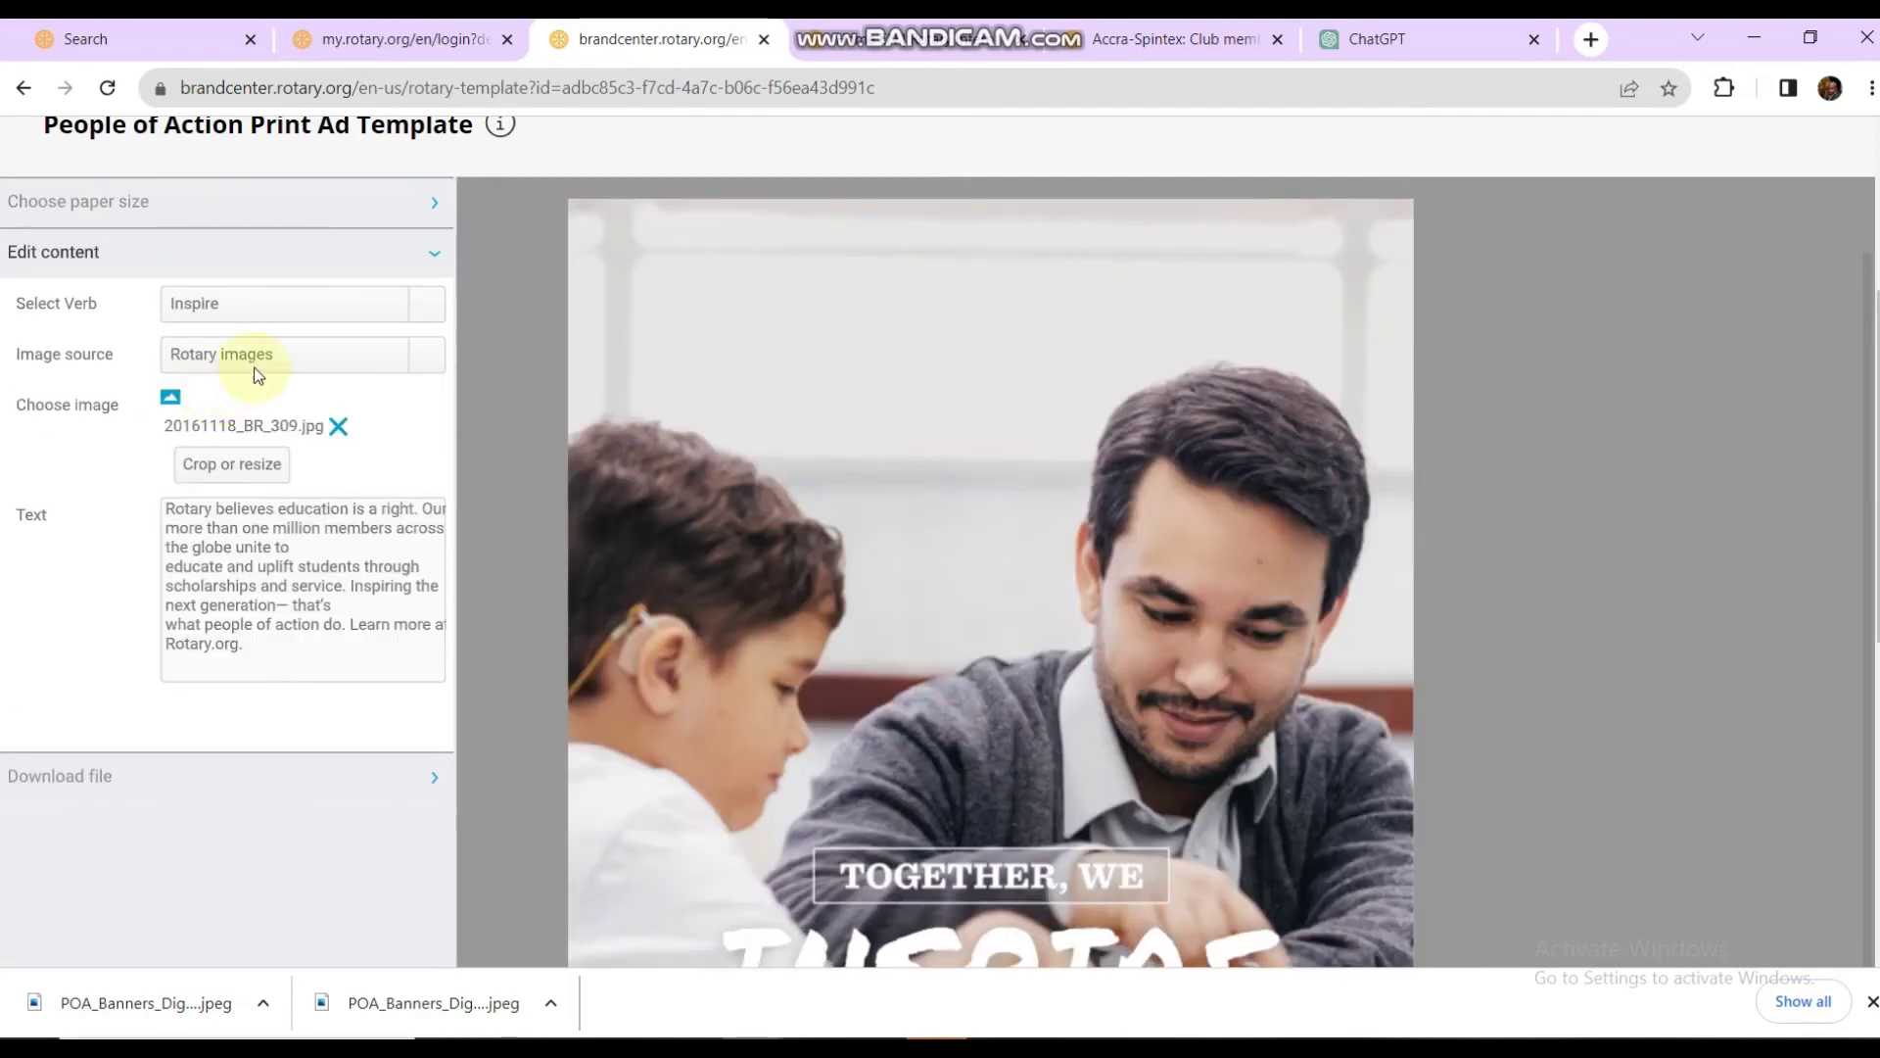
left_click(282, 355)
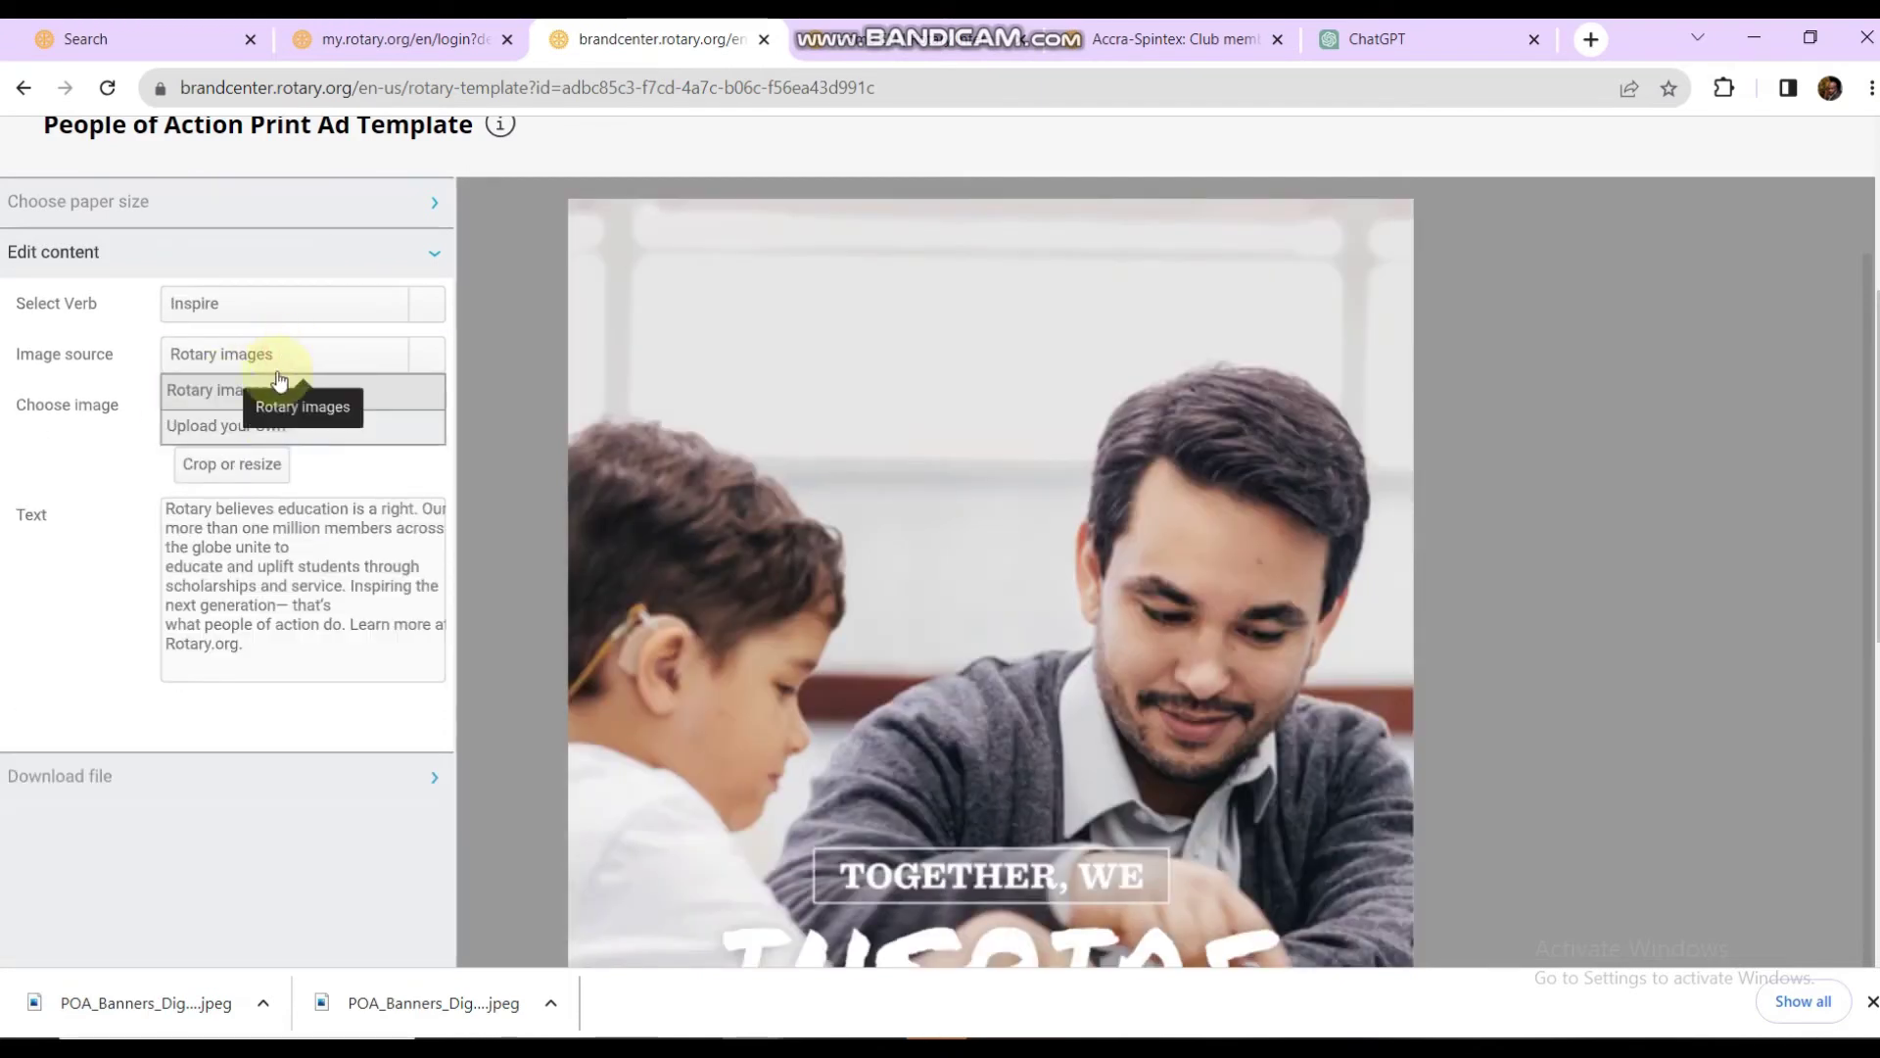
left_click(203, 429)
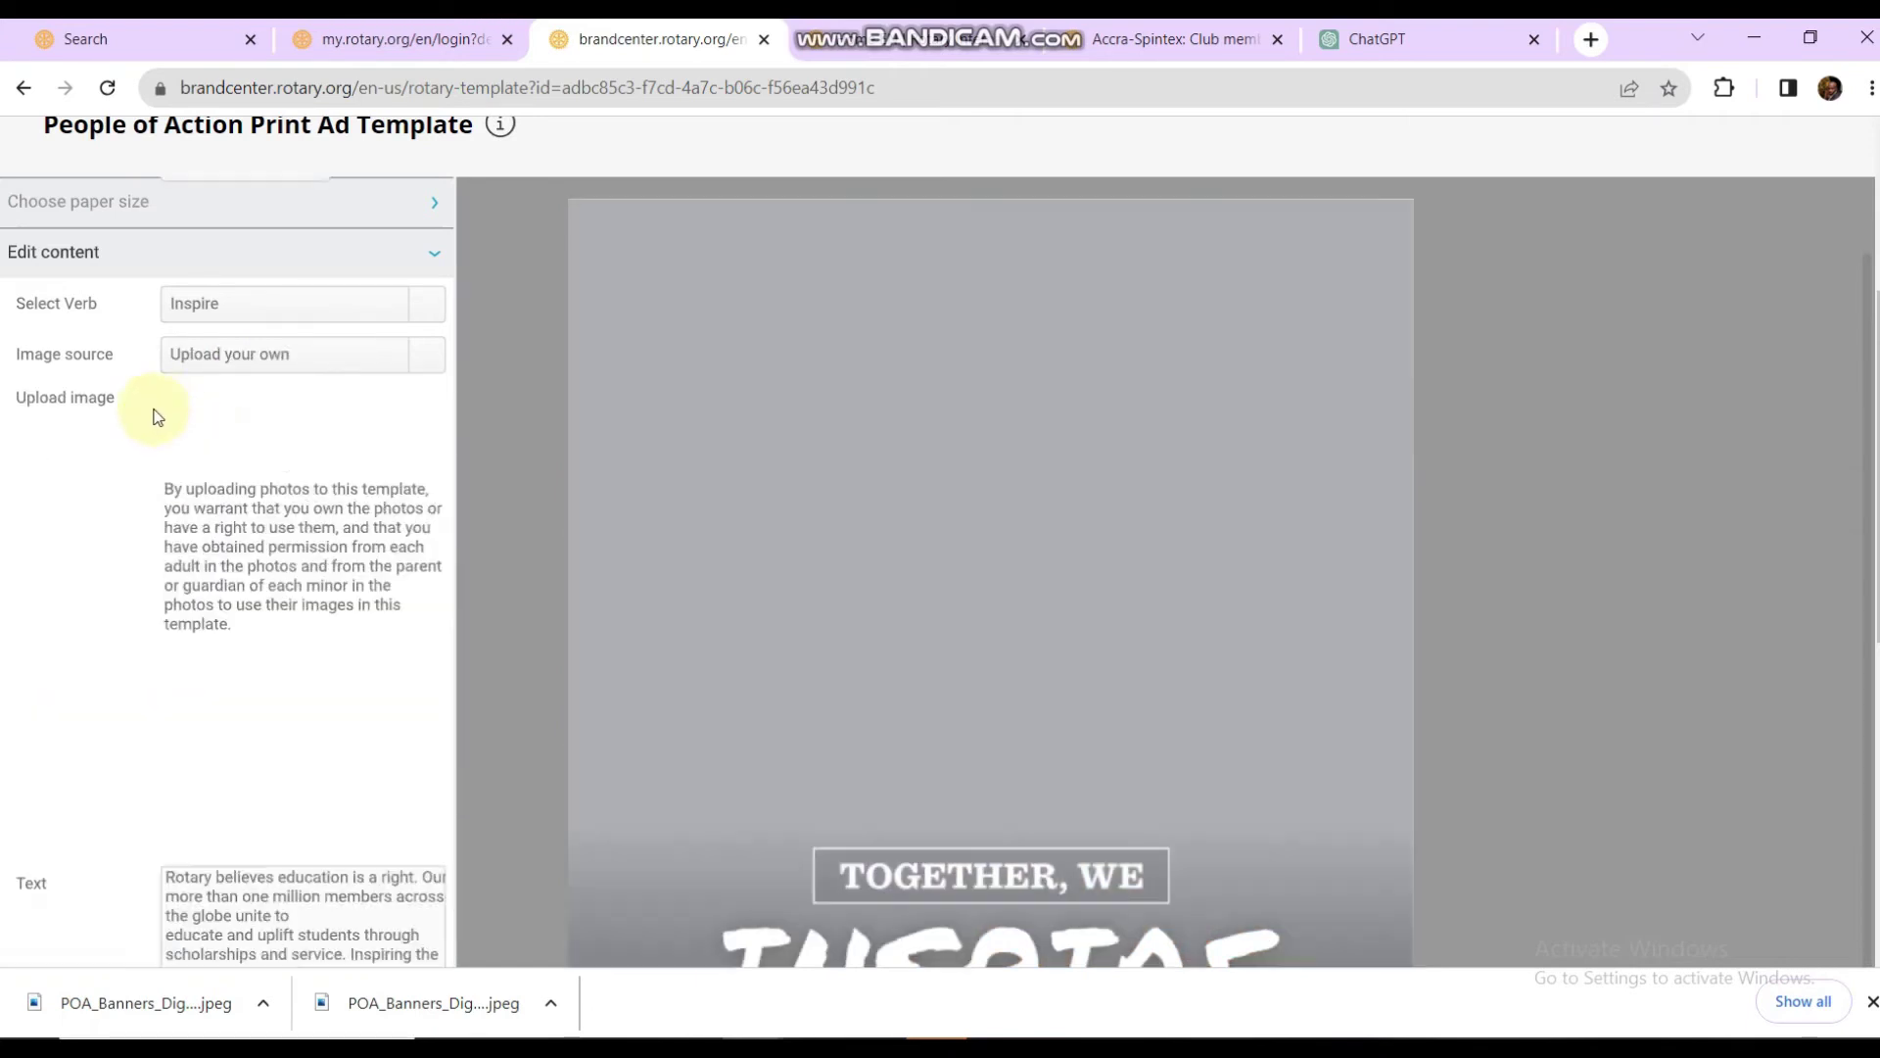
Step: Upload photo_2023-07-08_03-11-06.jpg from the computer as the print ad's photo
left_click(170, 397)
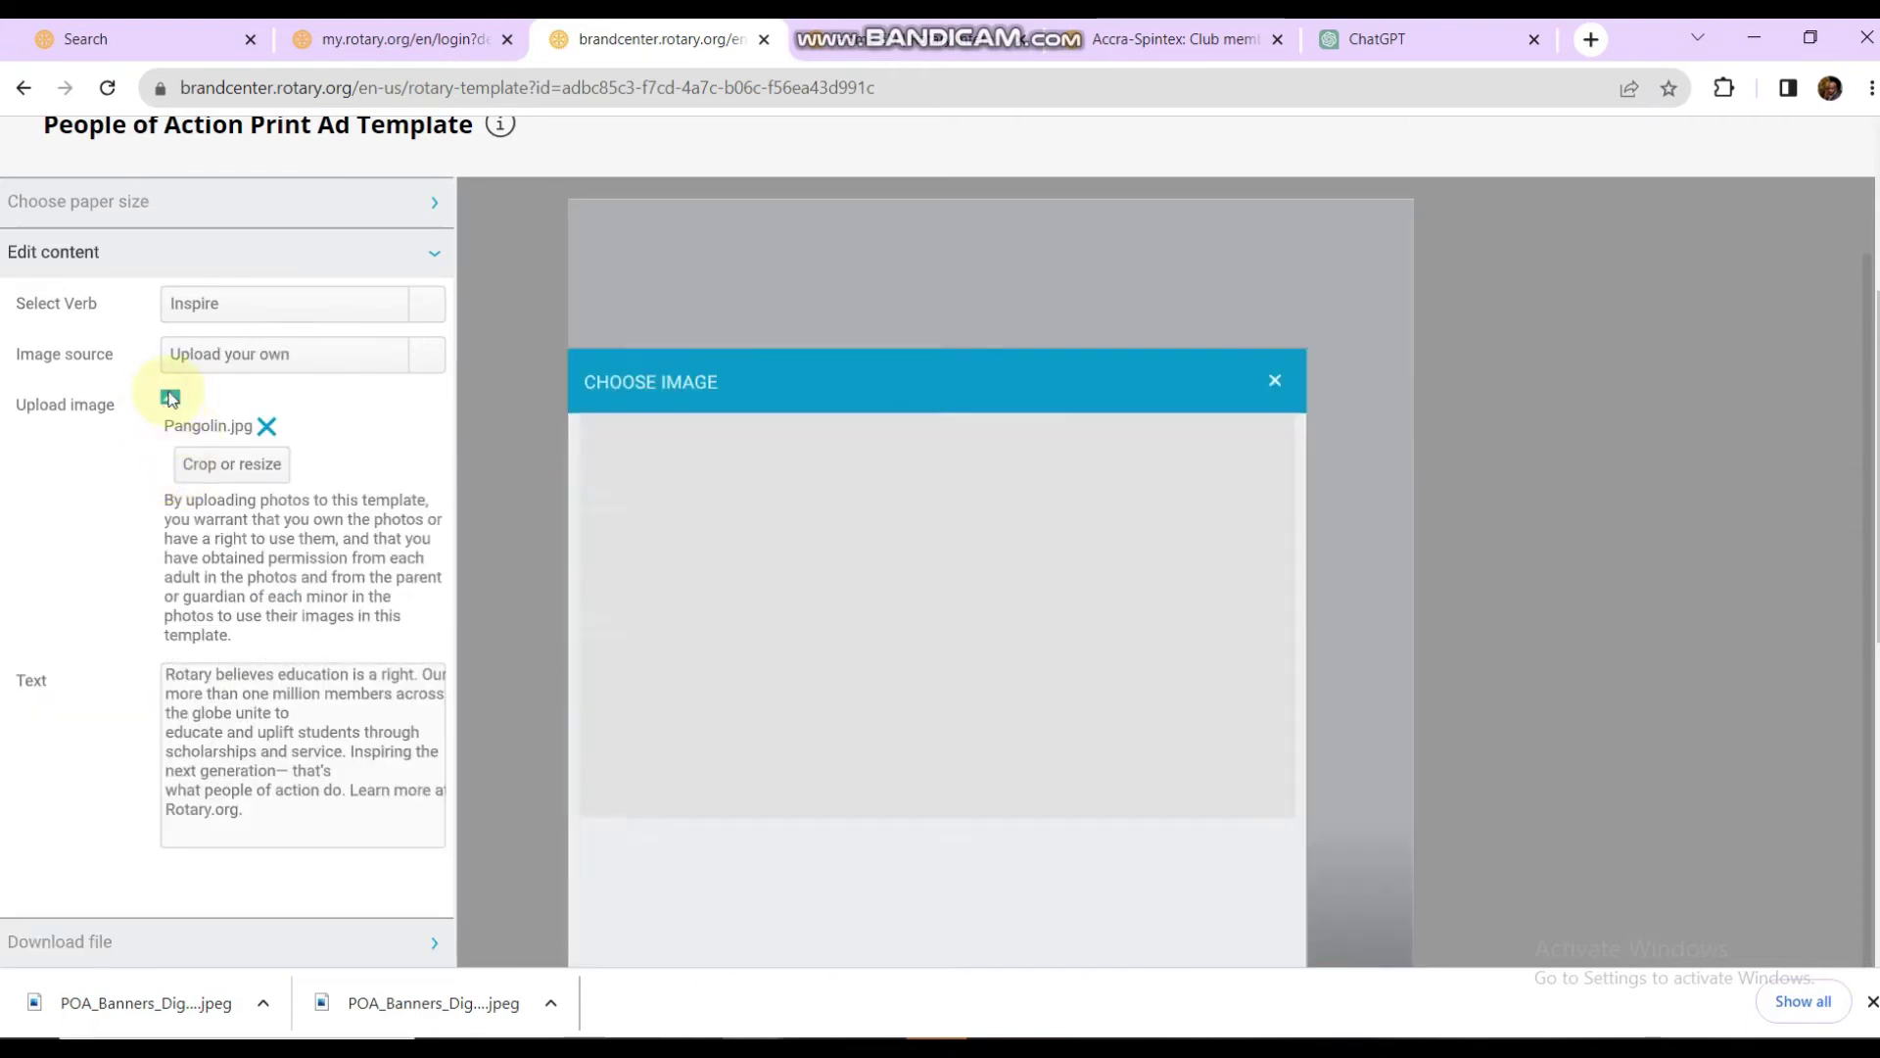
scroll(791, 541, "down", 2)
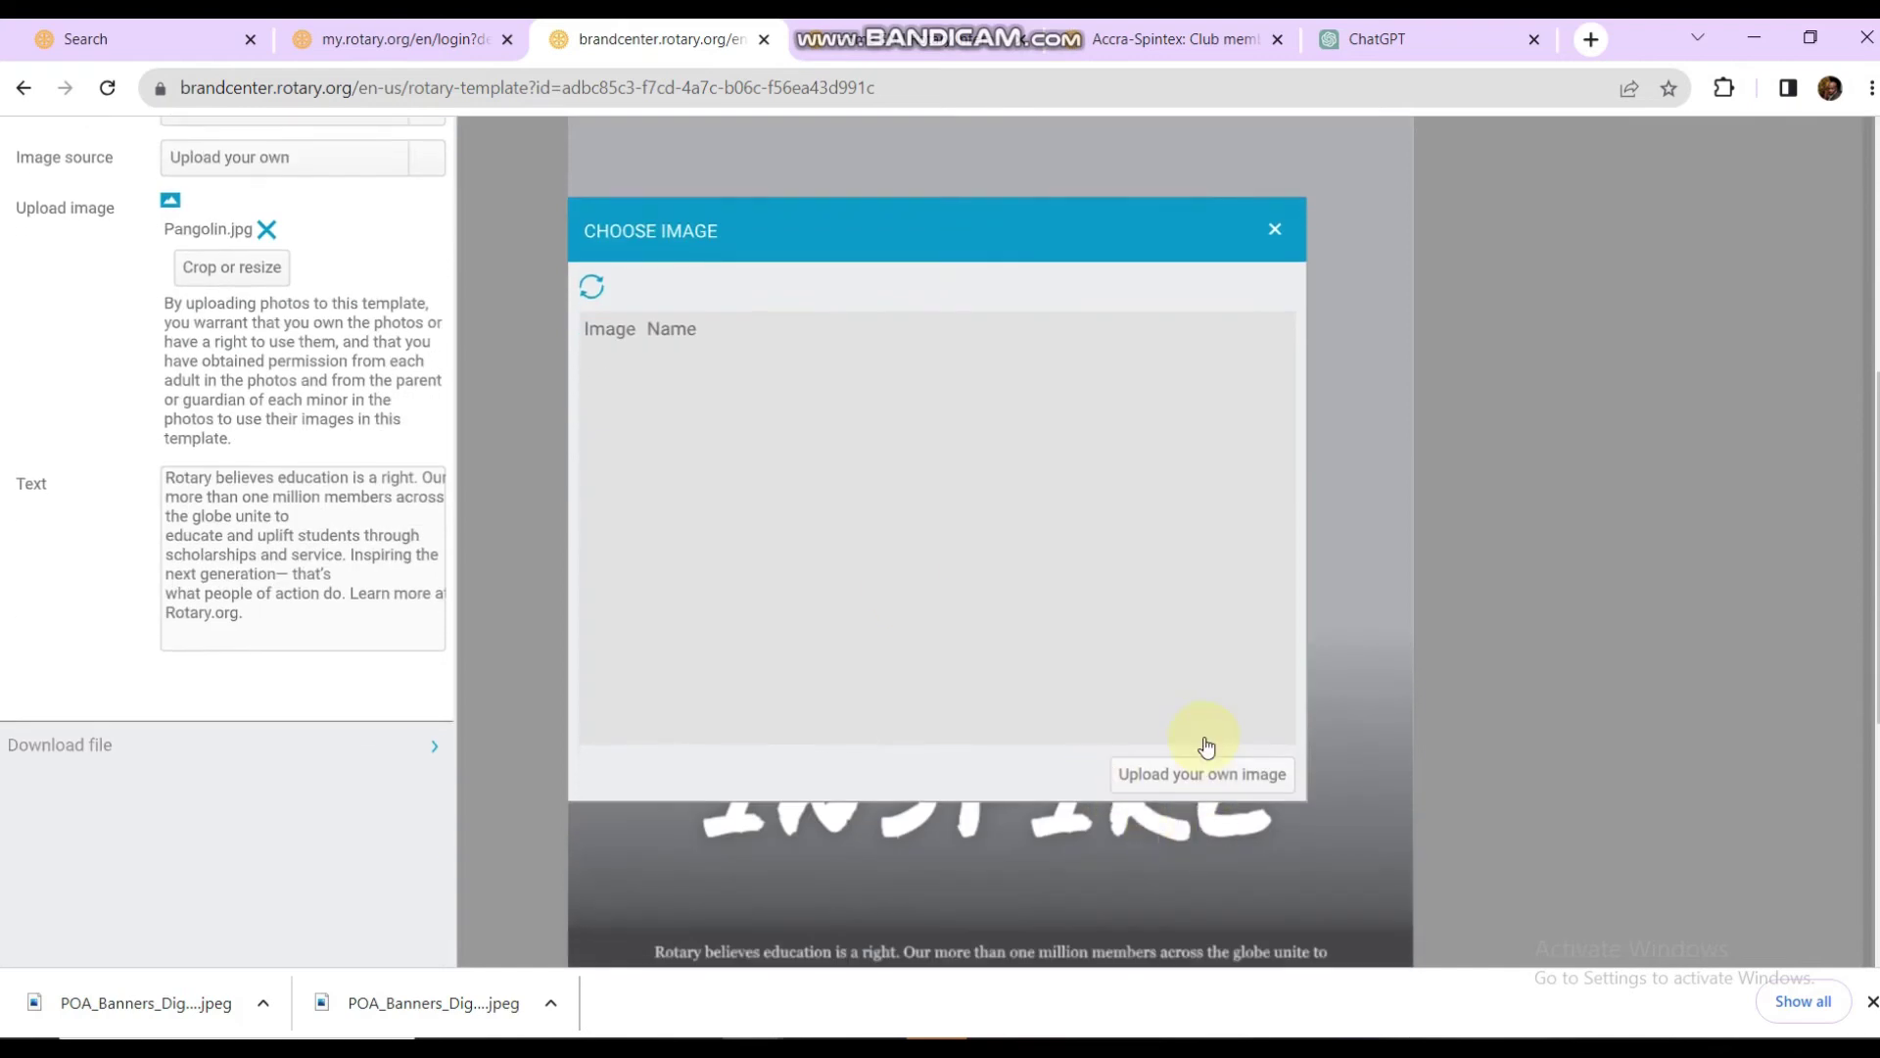
left_click(1202, 774)
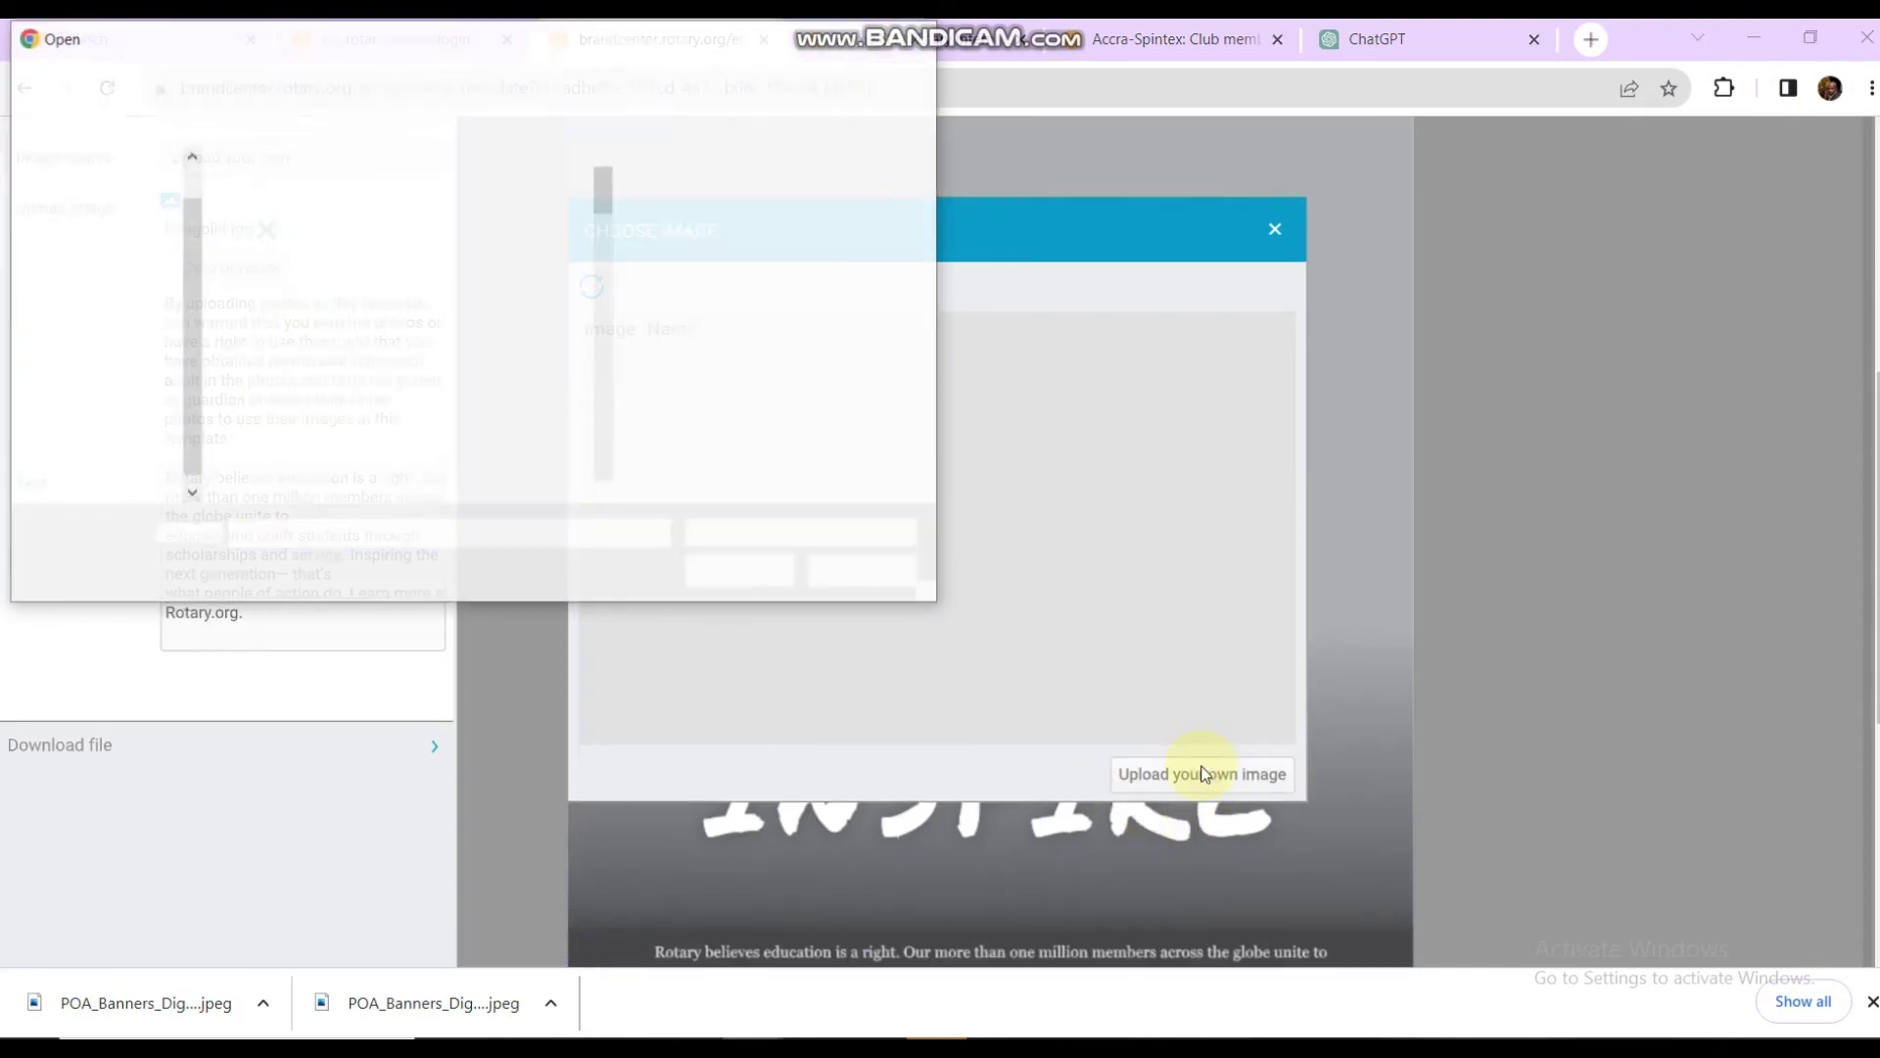
scroll(413, 436, "down", 8)
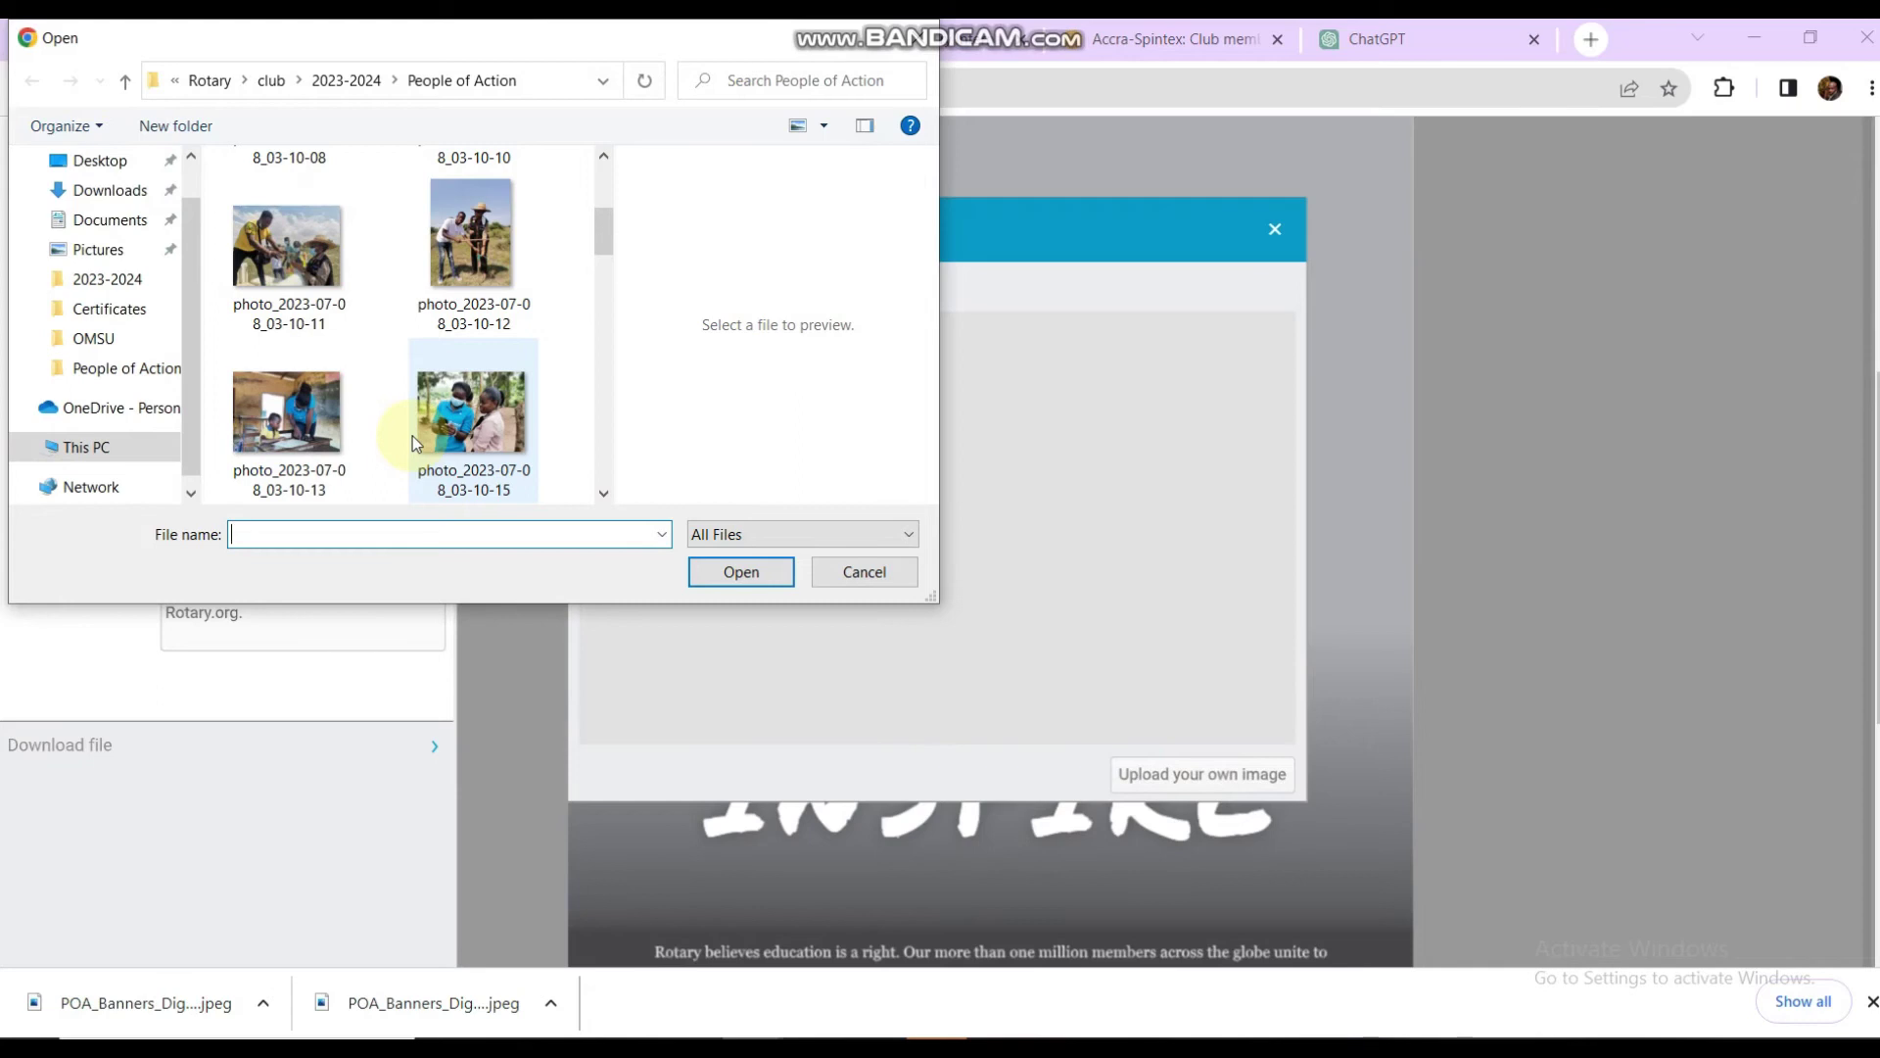
scroll(413, 437, "down", 8)
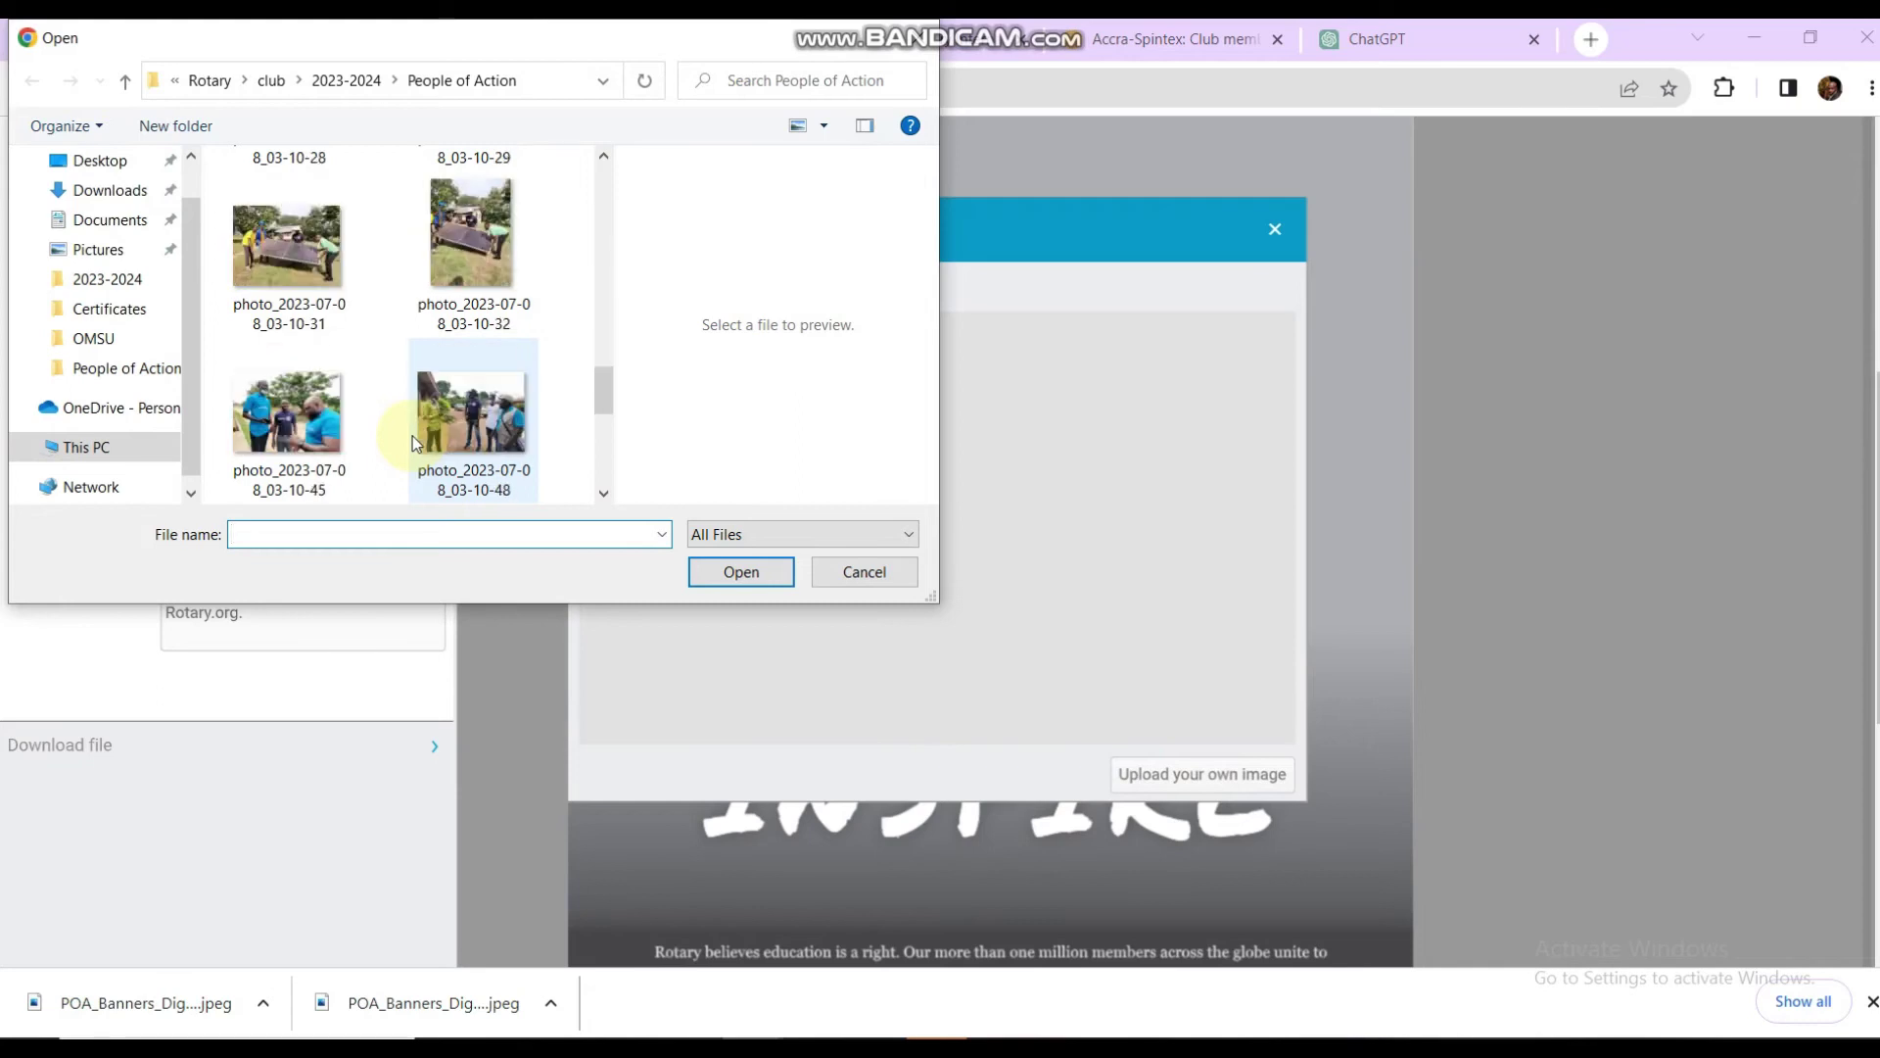
scroll(413, 437, "down", 2)
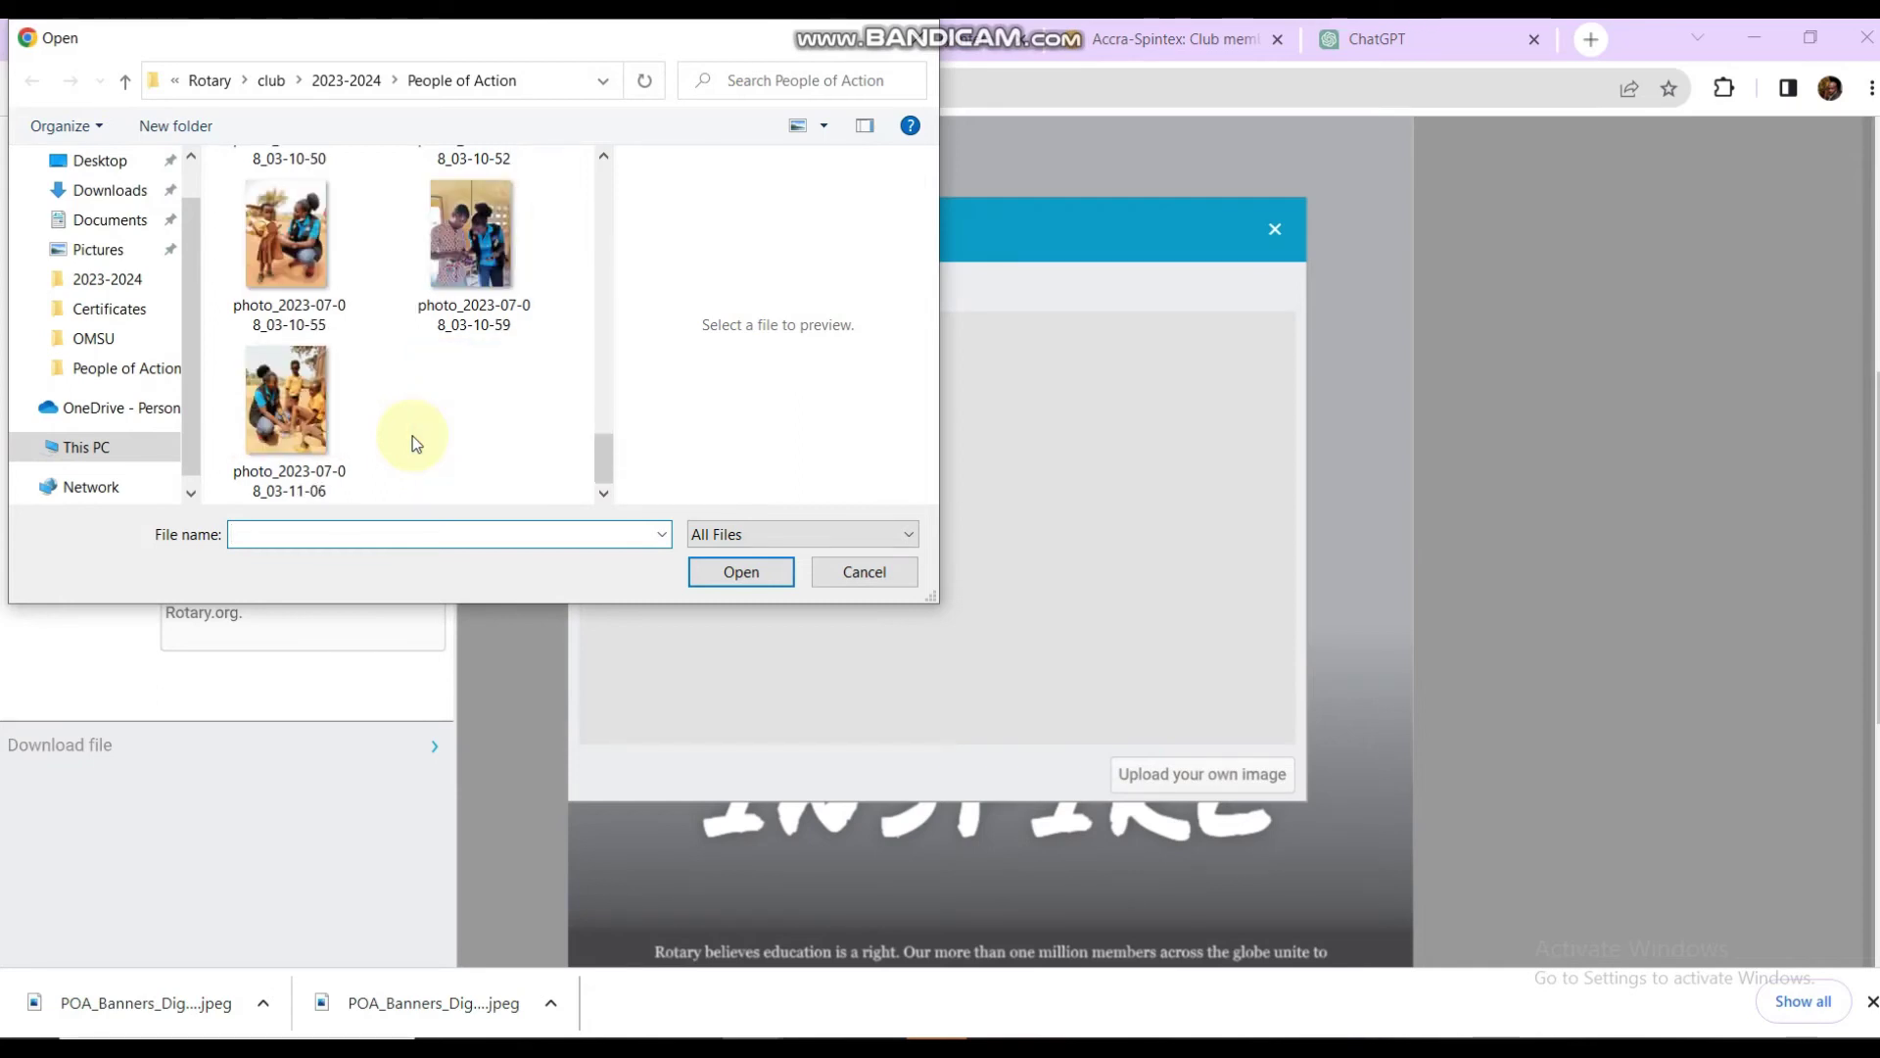
left_click(272, 242)
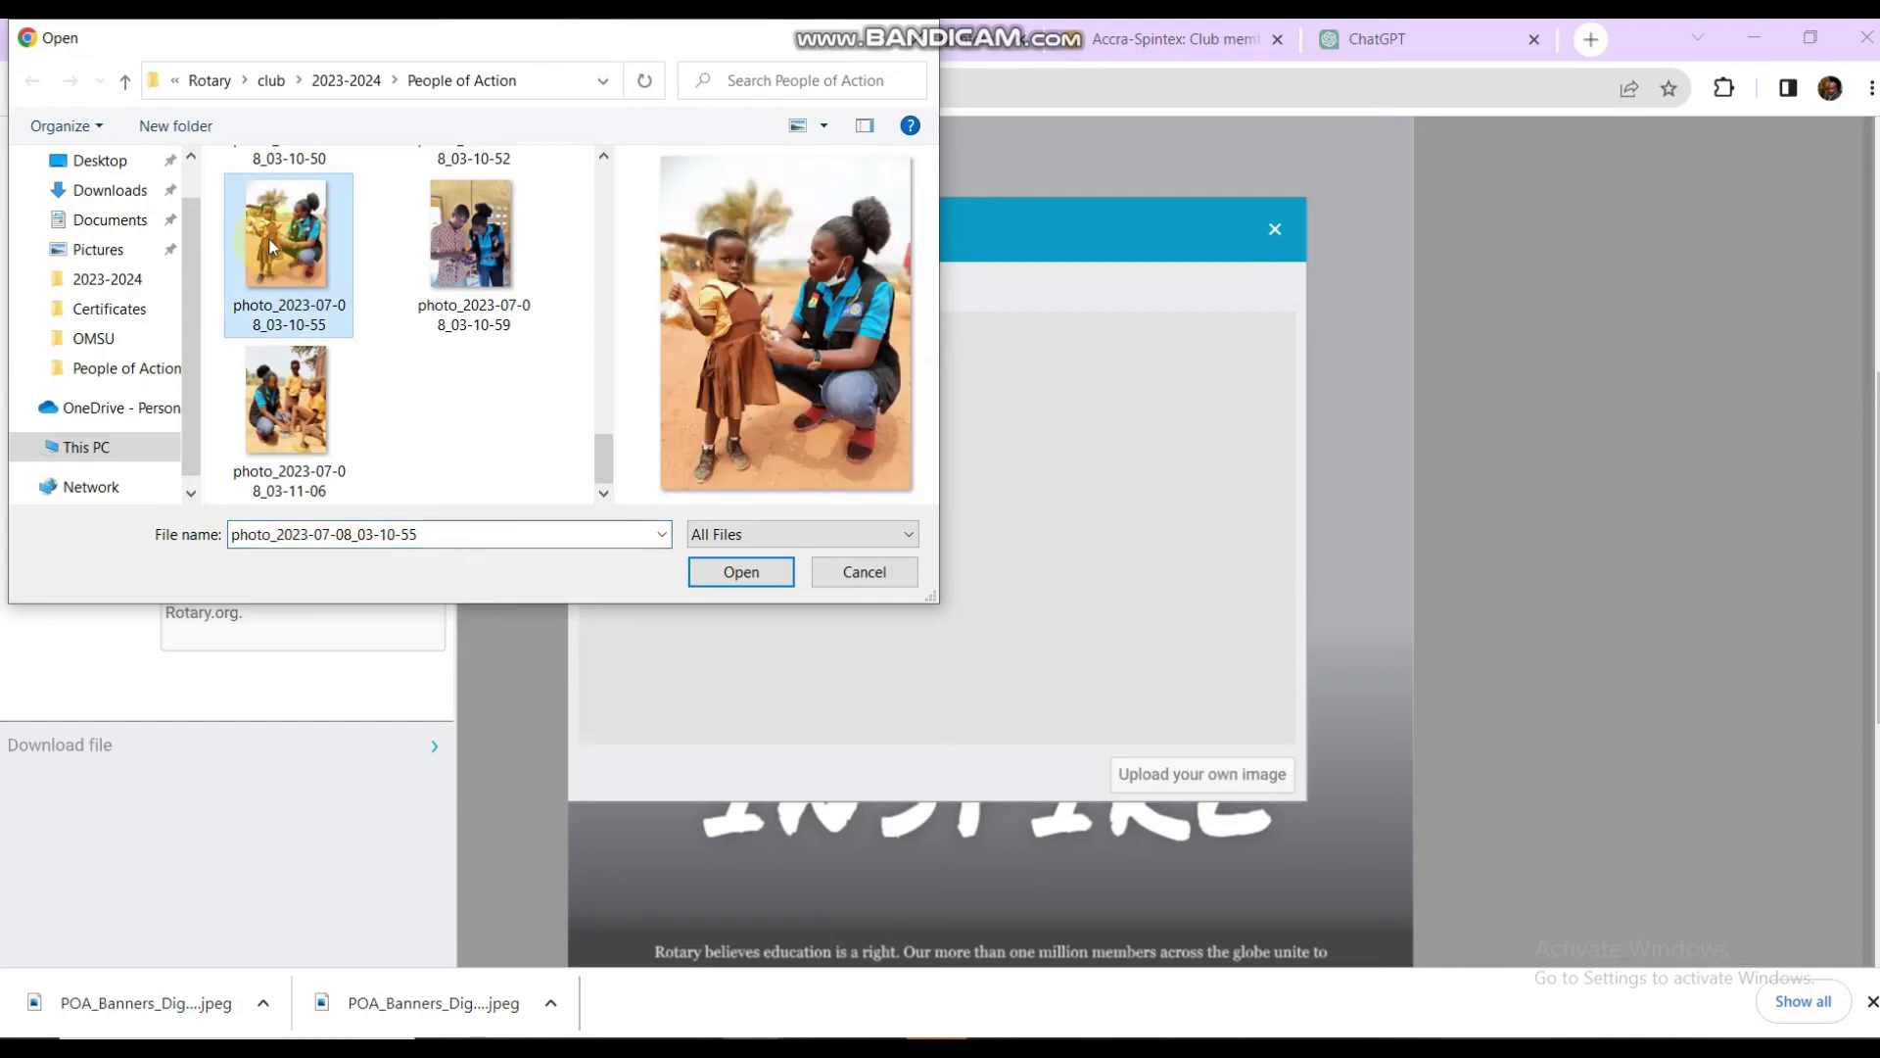
left_click(292, 404)
left_click(743, 579)
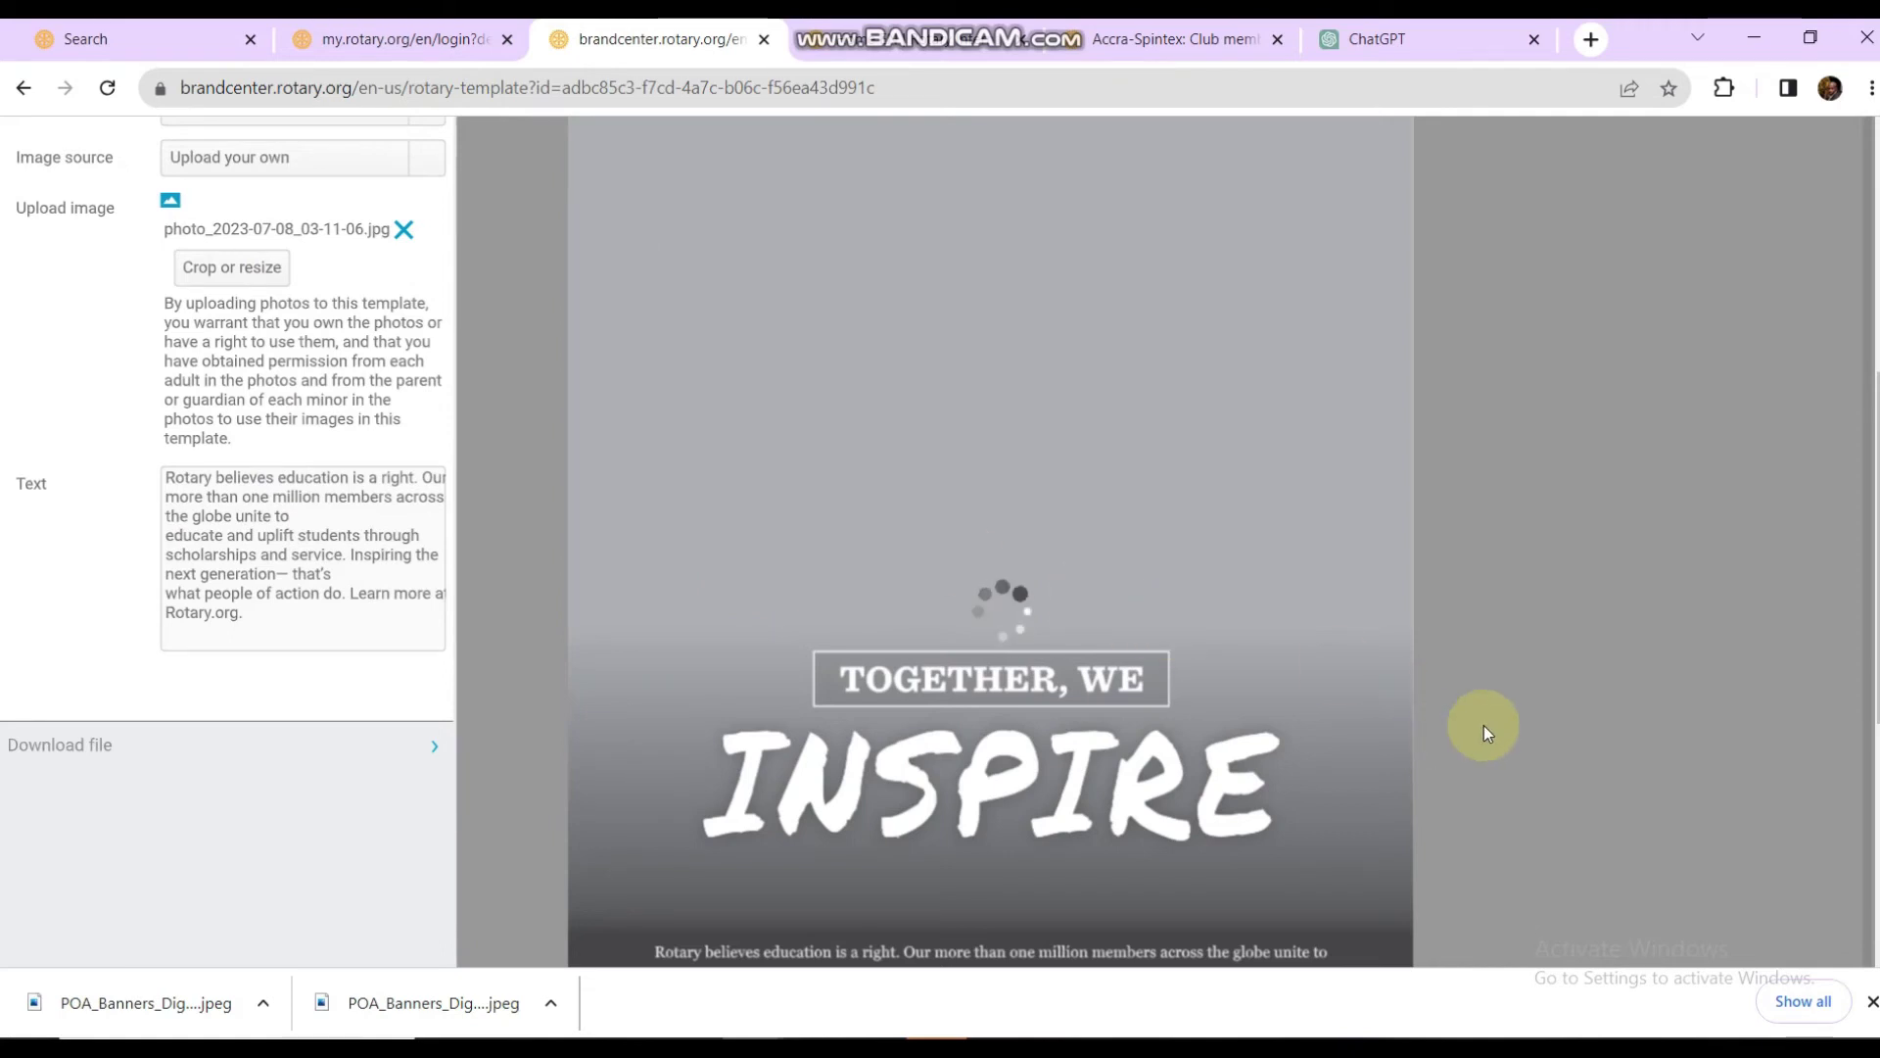
scroll(1484, 724, "down", 2)
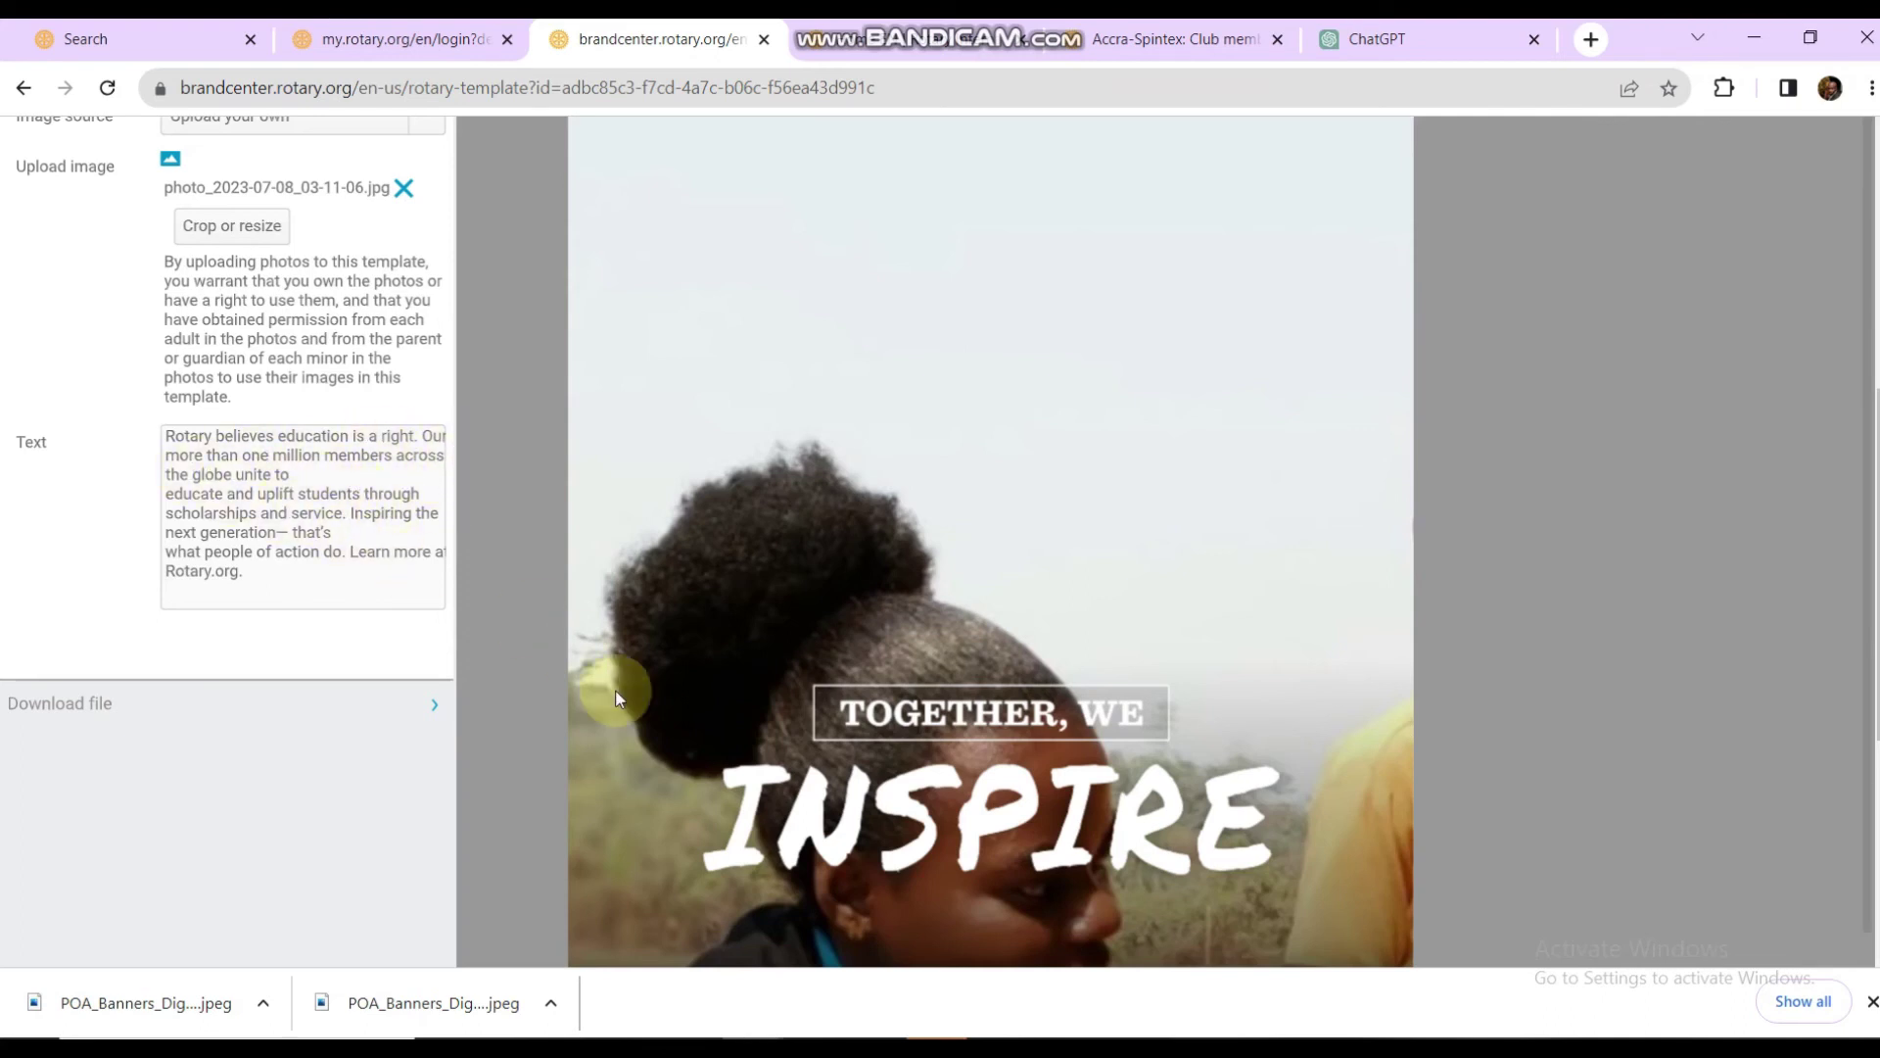
scroll(615, 690, "down", 2)
Step: In Crop or resize, shift the photo up and shrink it proportionally
scroll(958, 689, "up", 1)
scroll(957, 689, "down", 2)
scroll(958, 689, "up", 3)
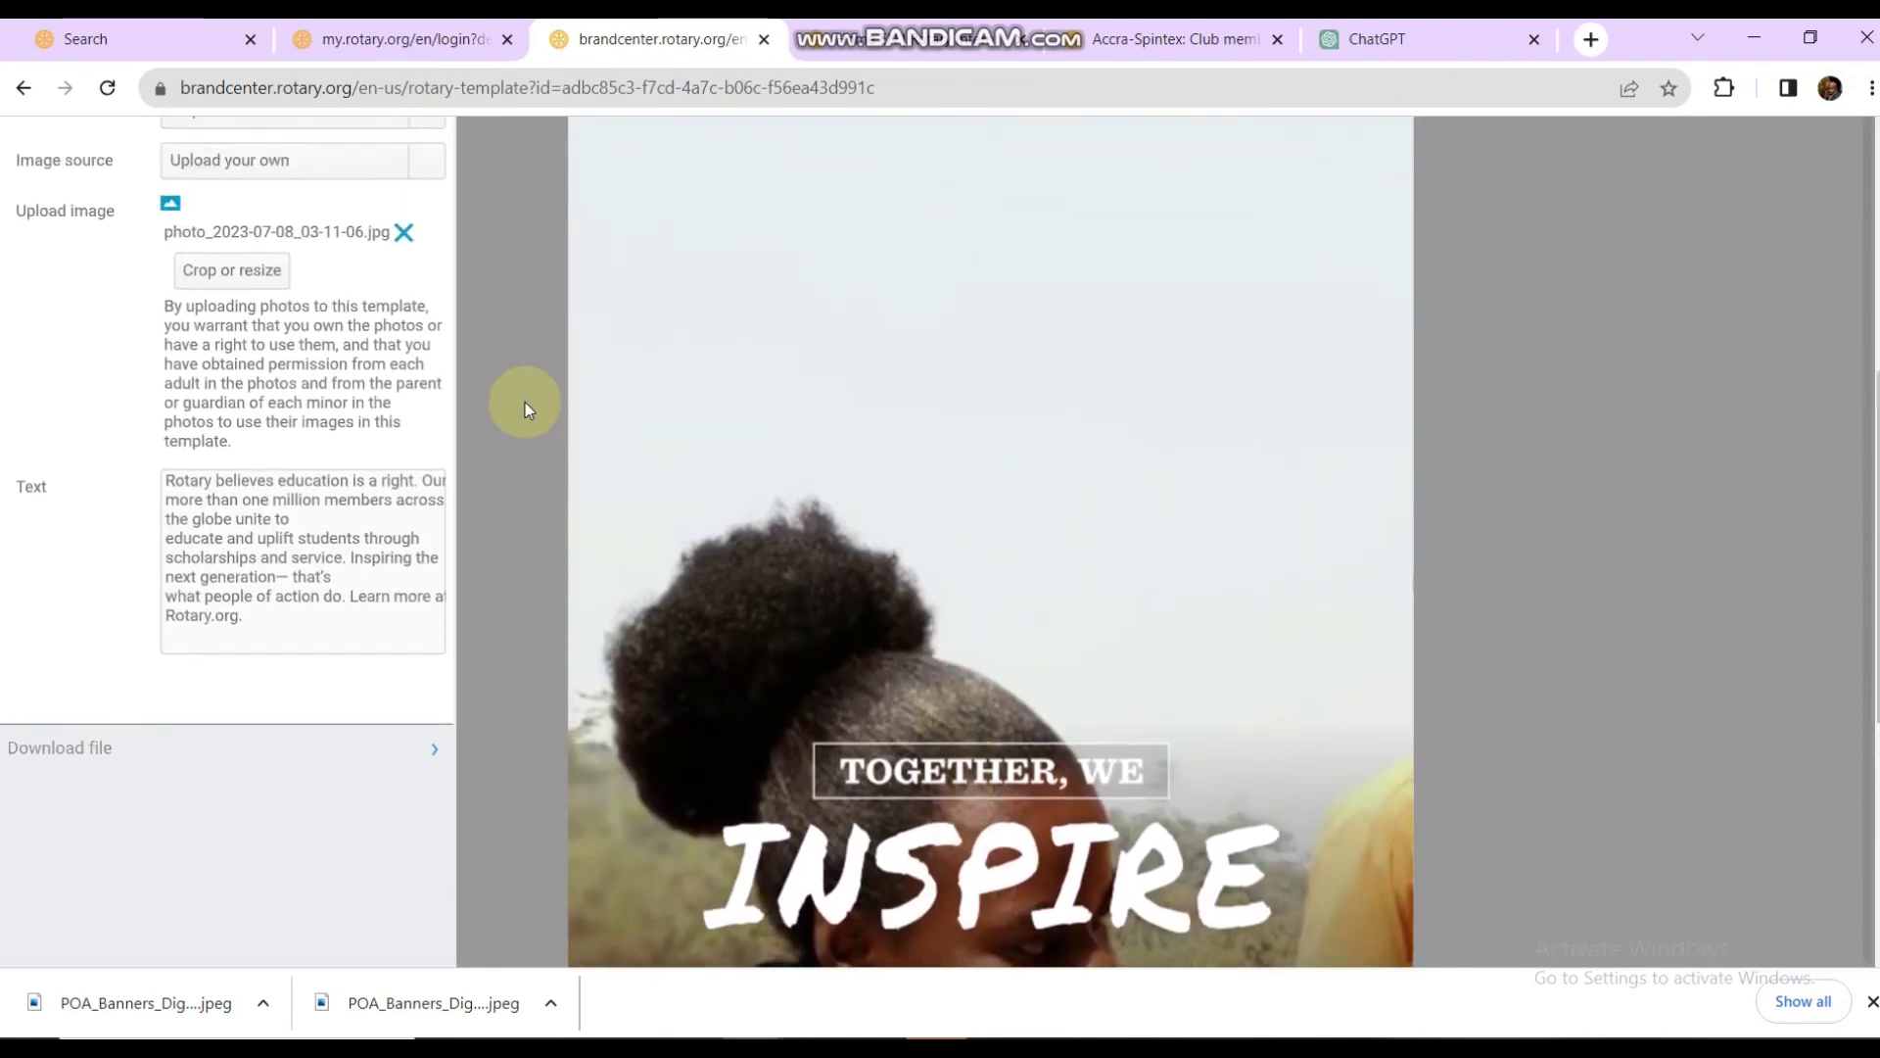
left_click(230, 279)
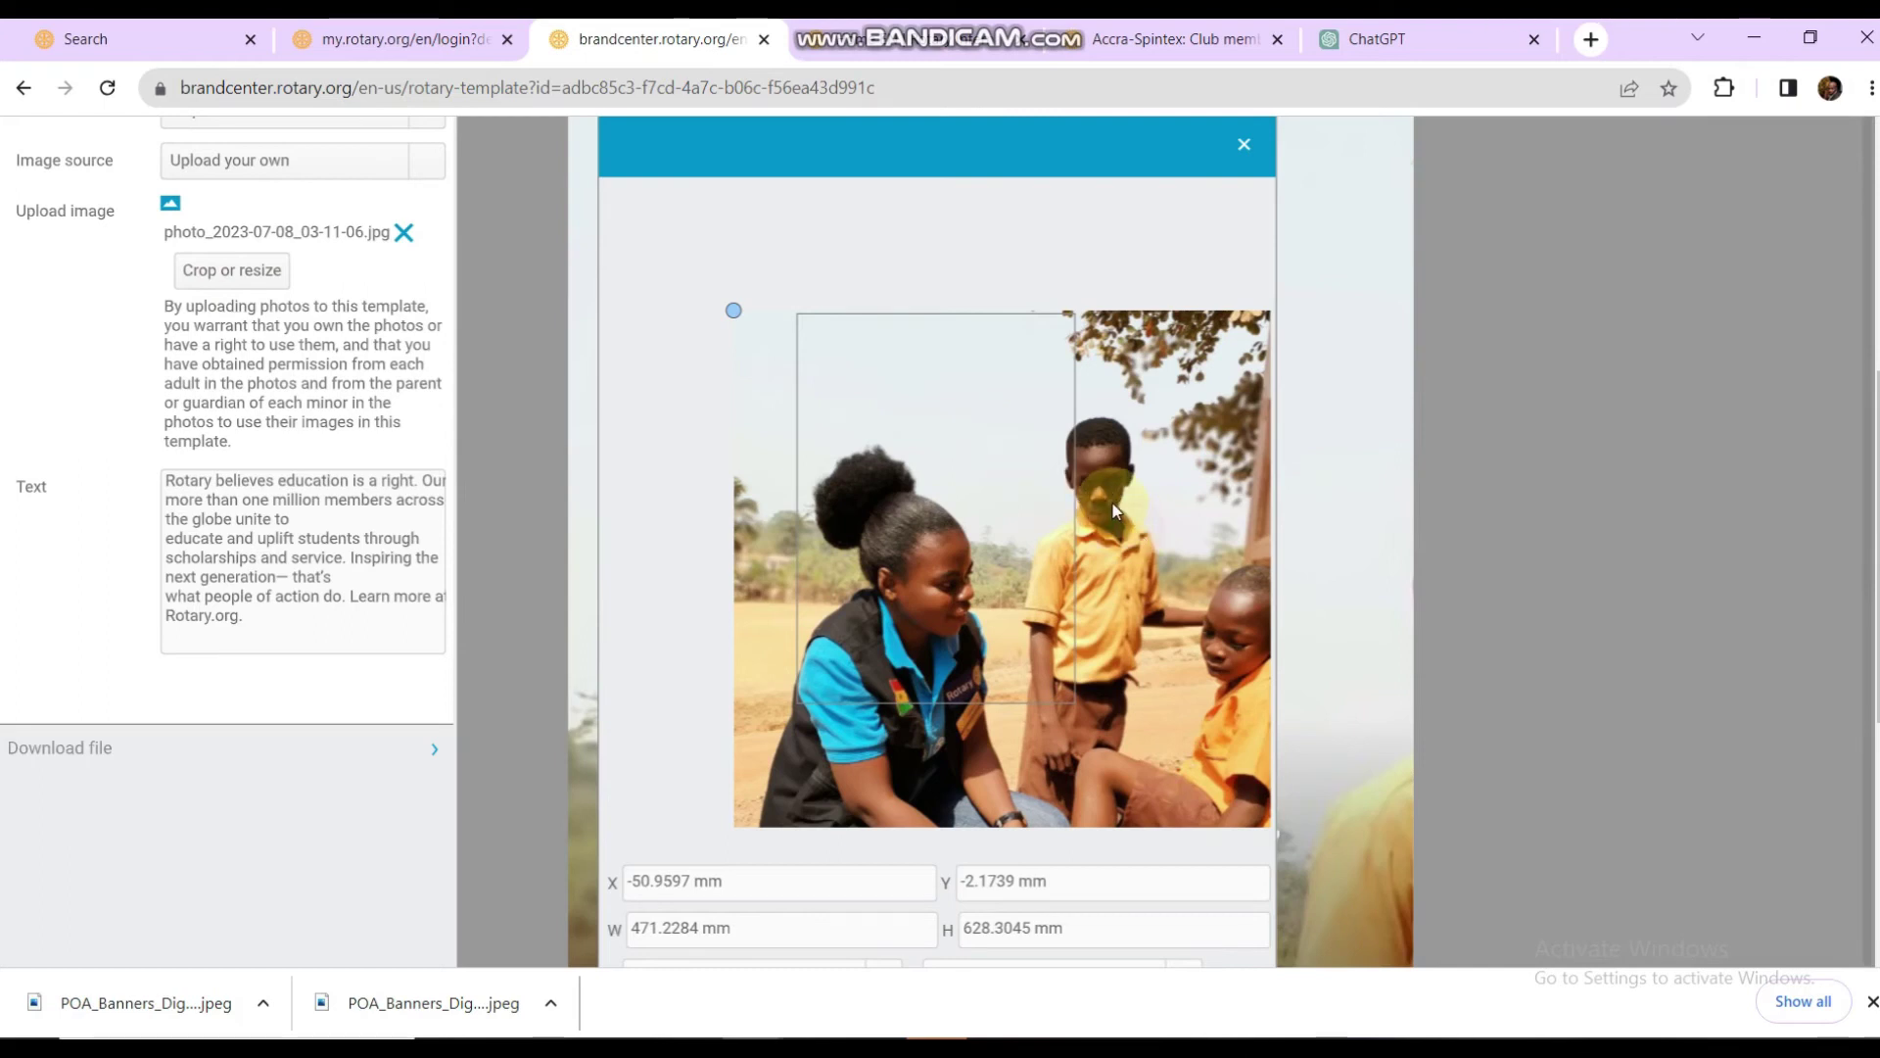
scroll(1087, 485, "up", 2)
scroll(1072, 470, "up", 1)
scroll(1056, 447, "up", 1)
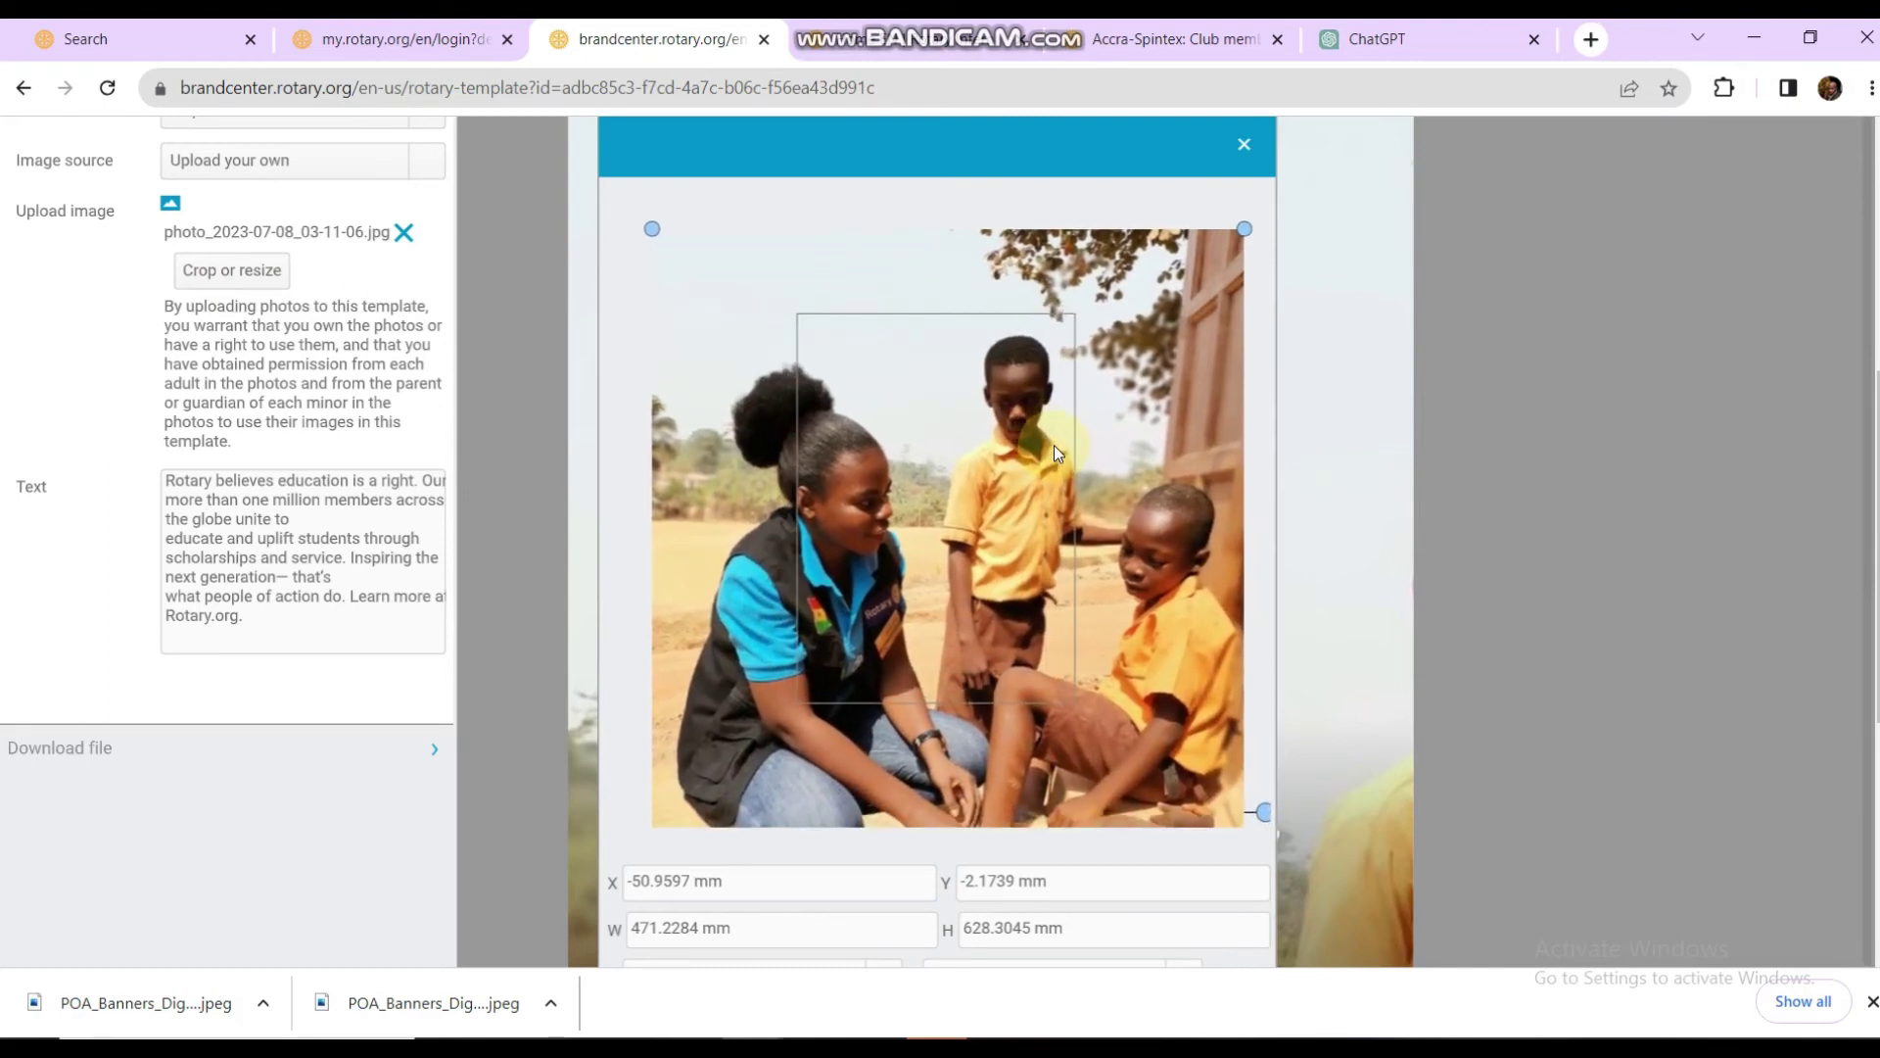
left_click_drag(1046, 415, 1027, 205)
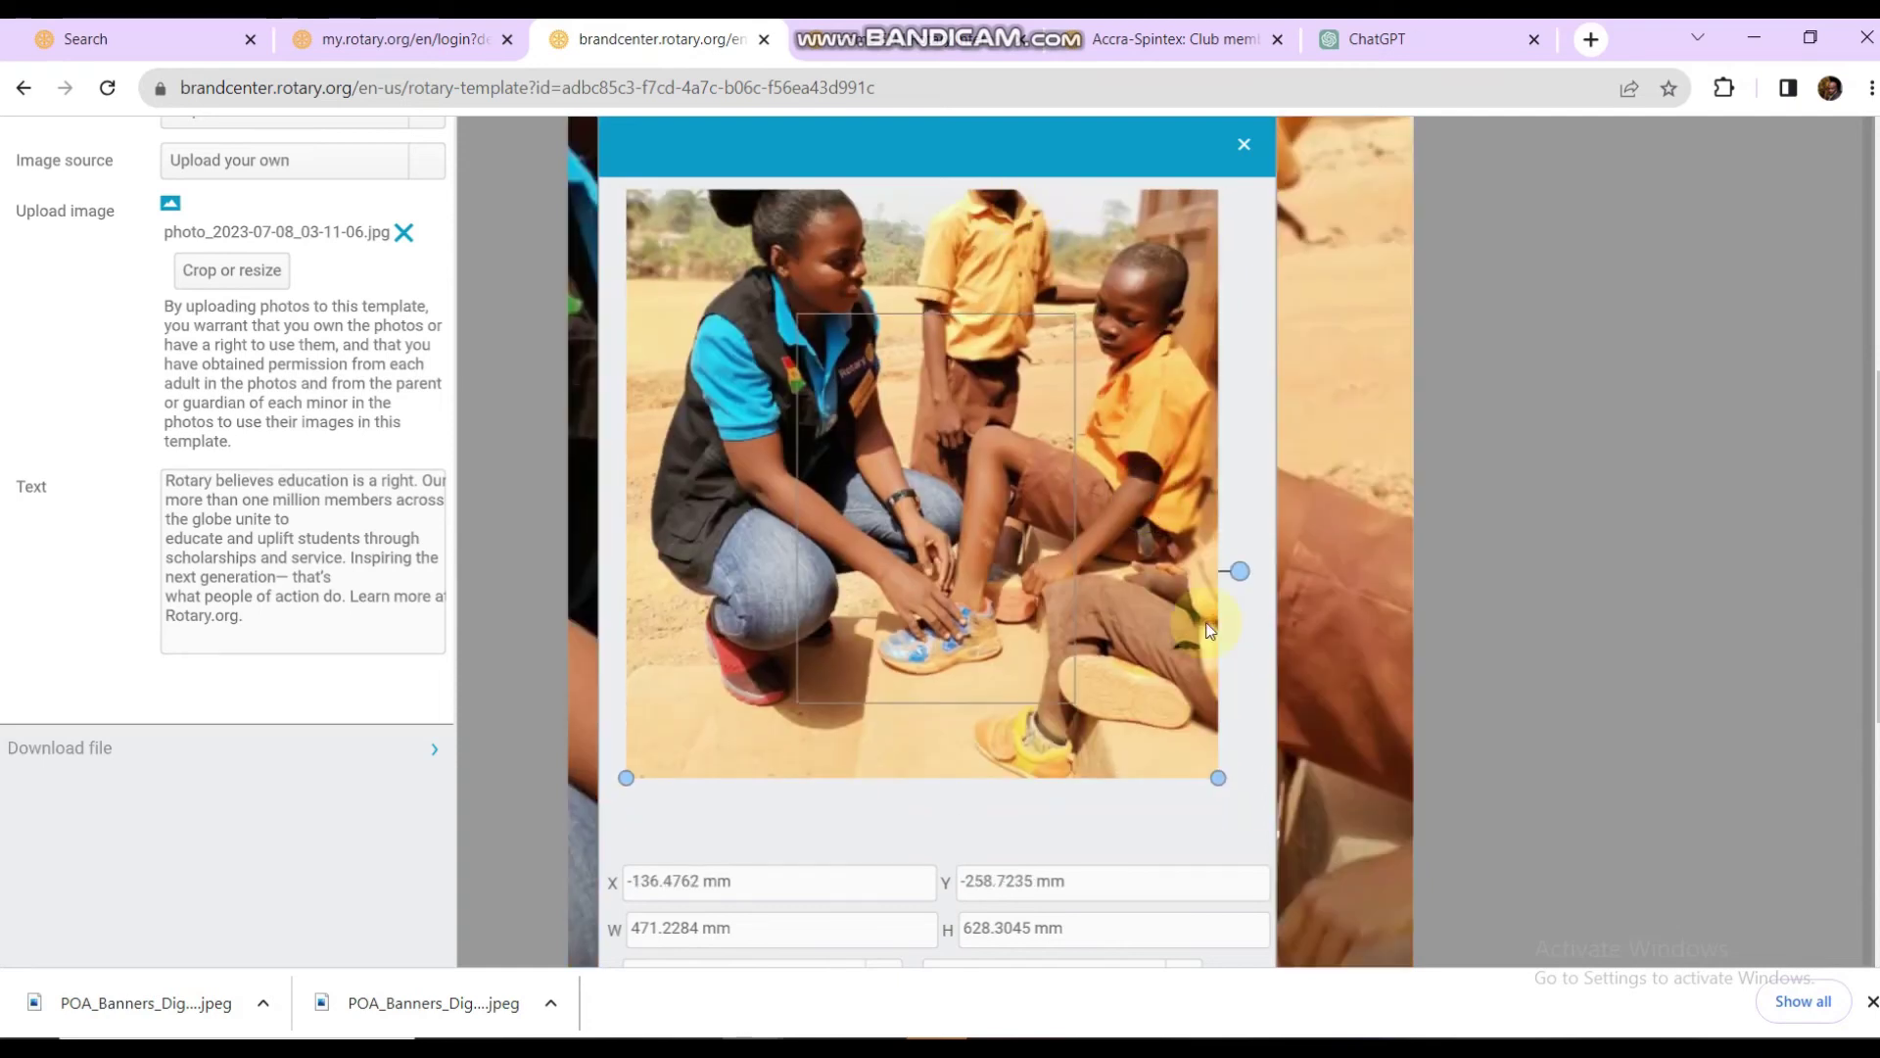
left_click_drag(1215, 777, 1022, 615)
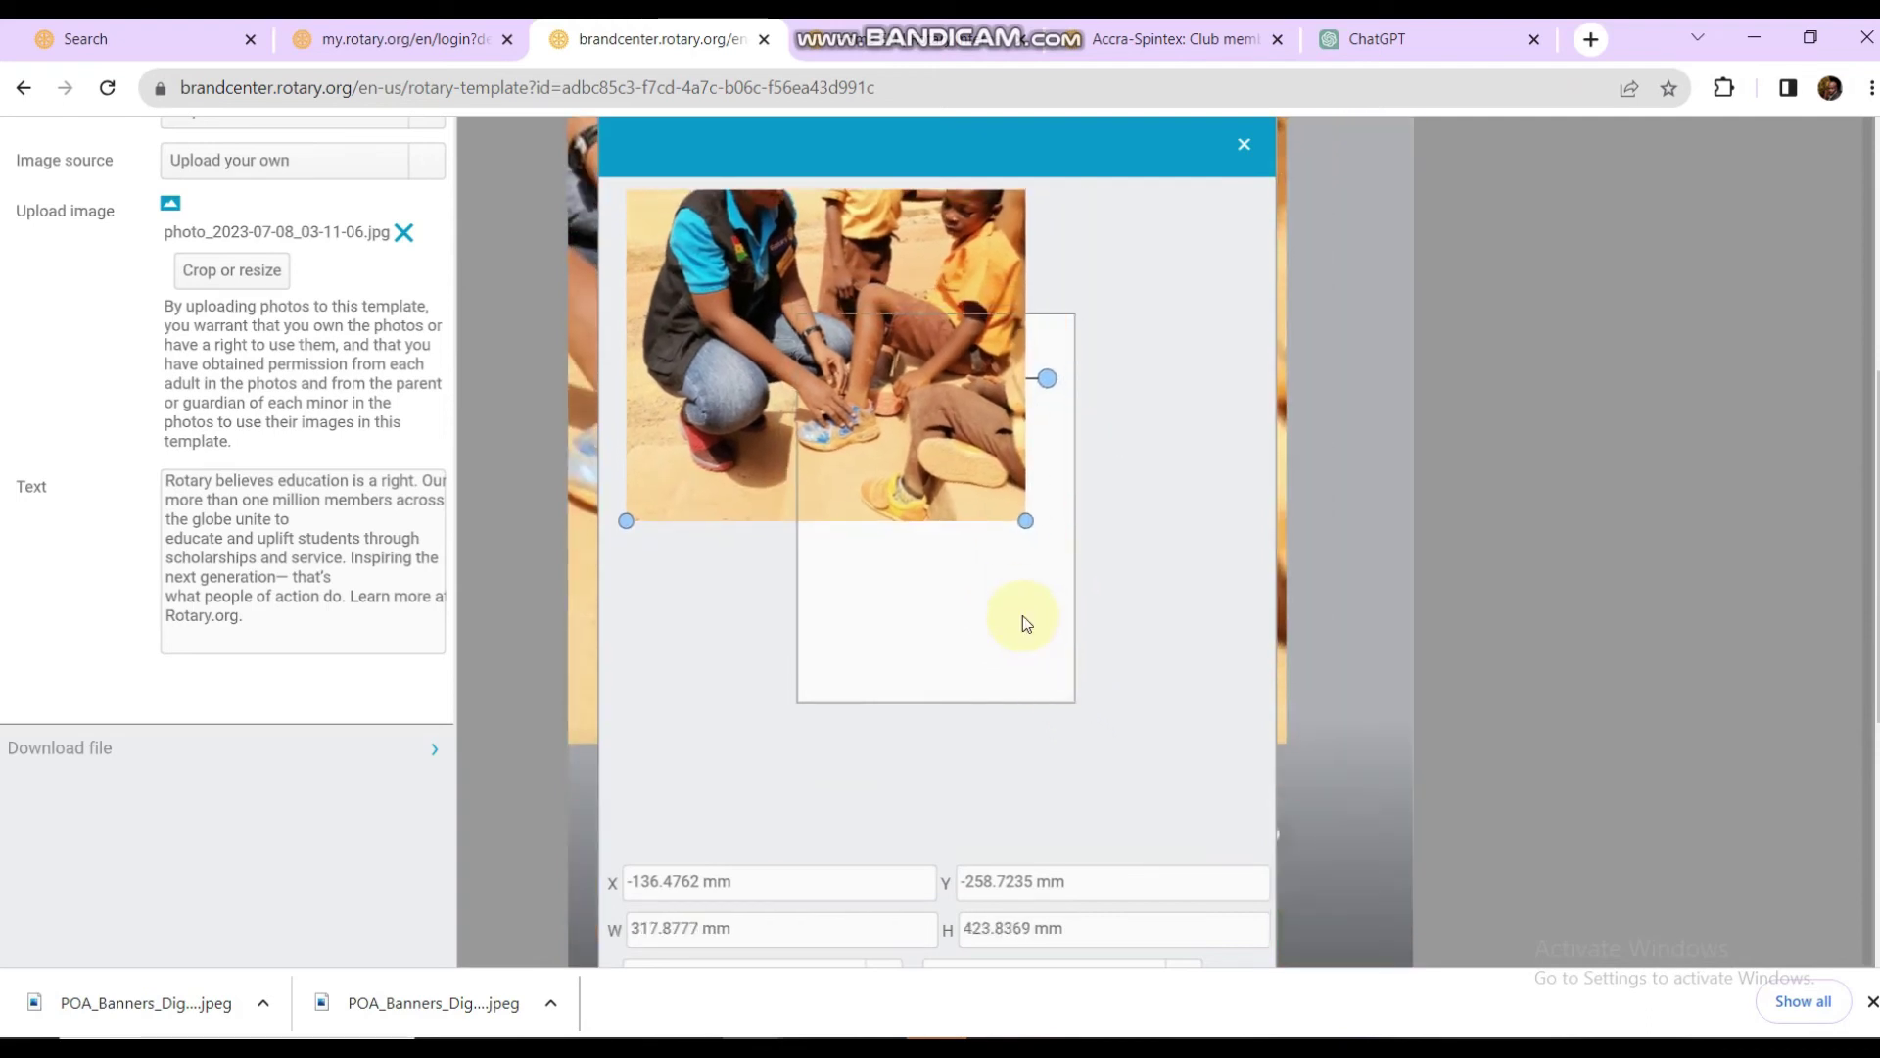
Step: Scale the photo down to 70.06%, move it down into the frame, and close cropping
left_click_drag(917, 444, 964, 625)
scroll(720, 256, "up", 1)
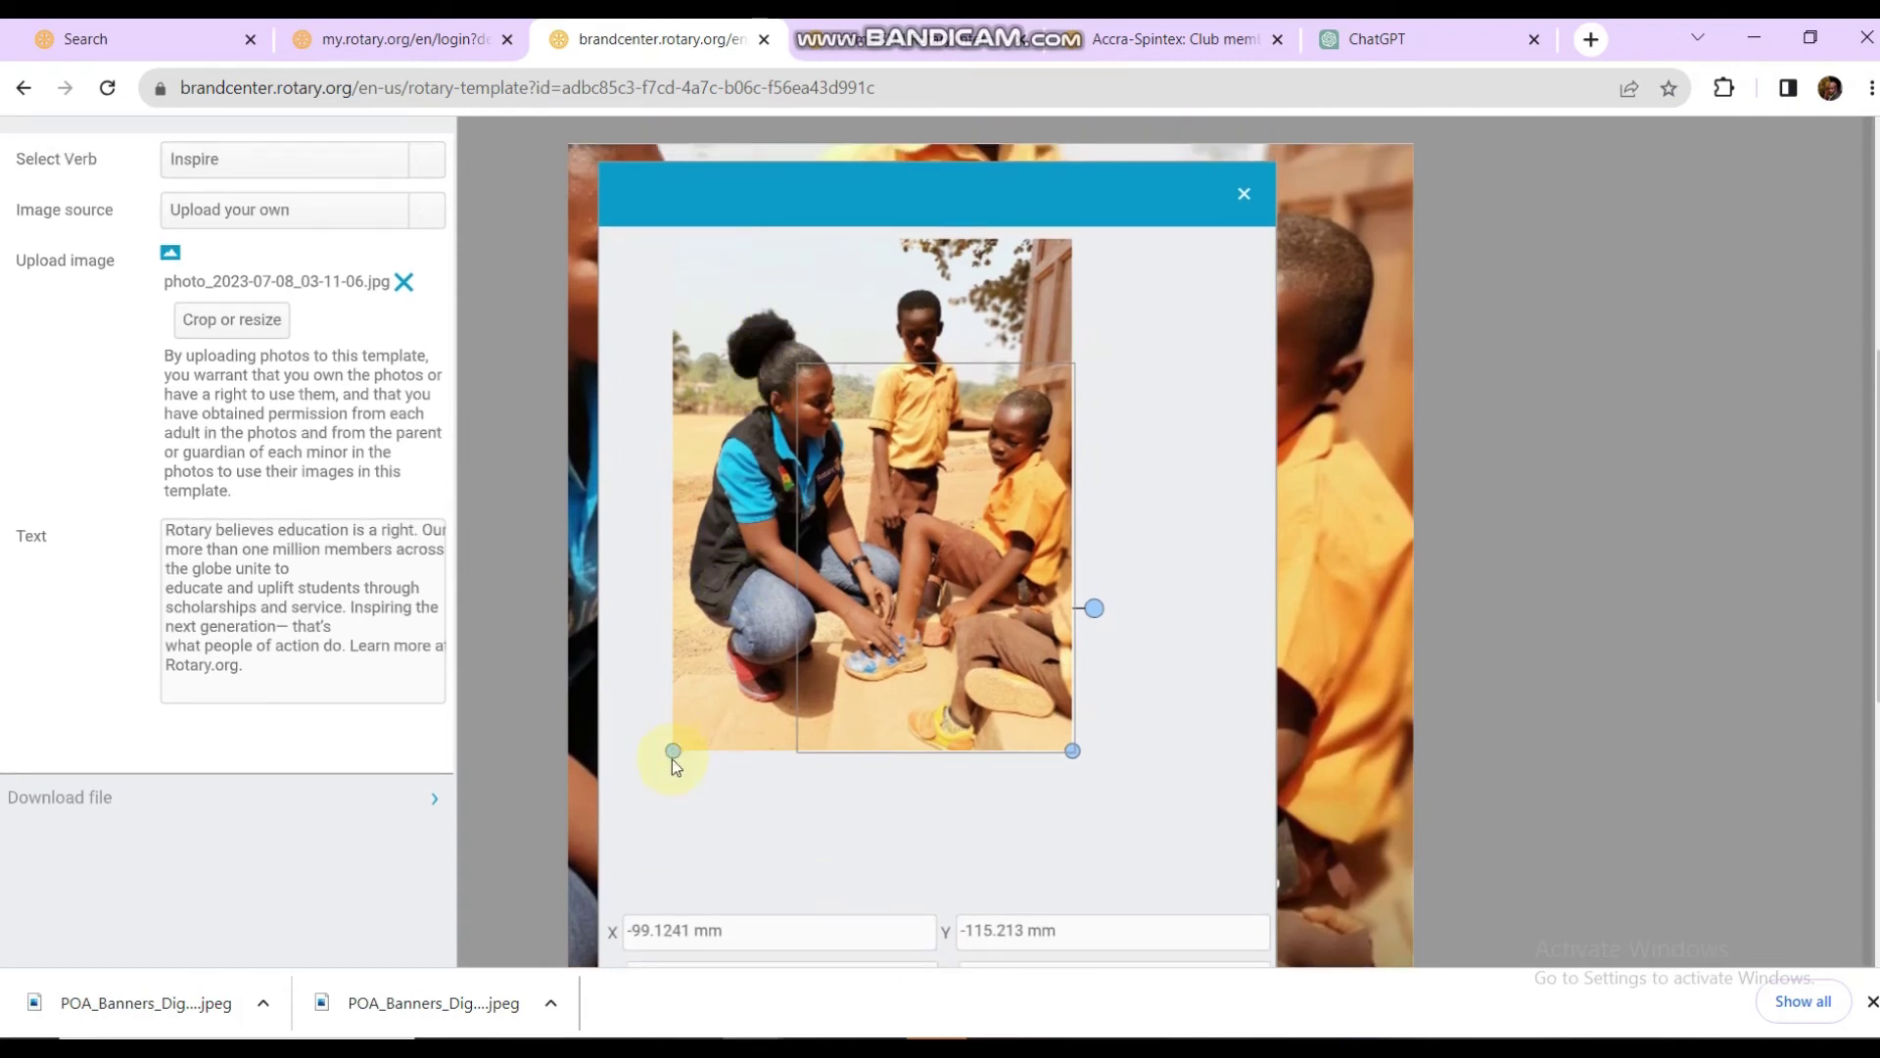
left_click_drag(672, 750, 773, 664)
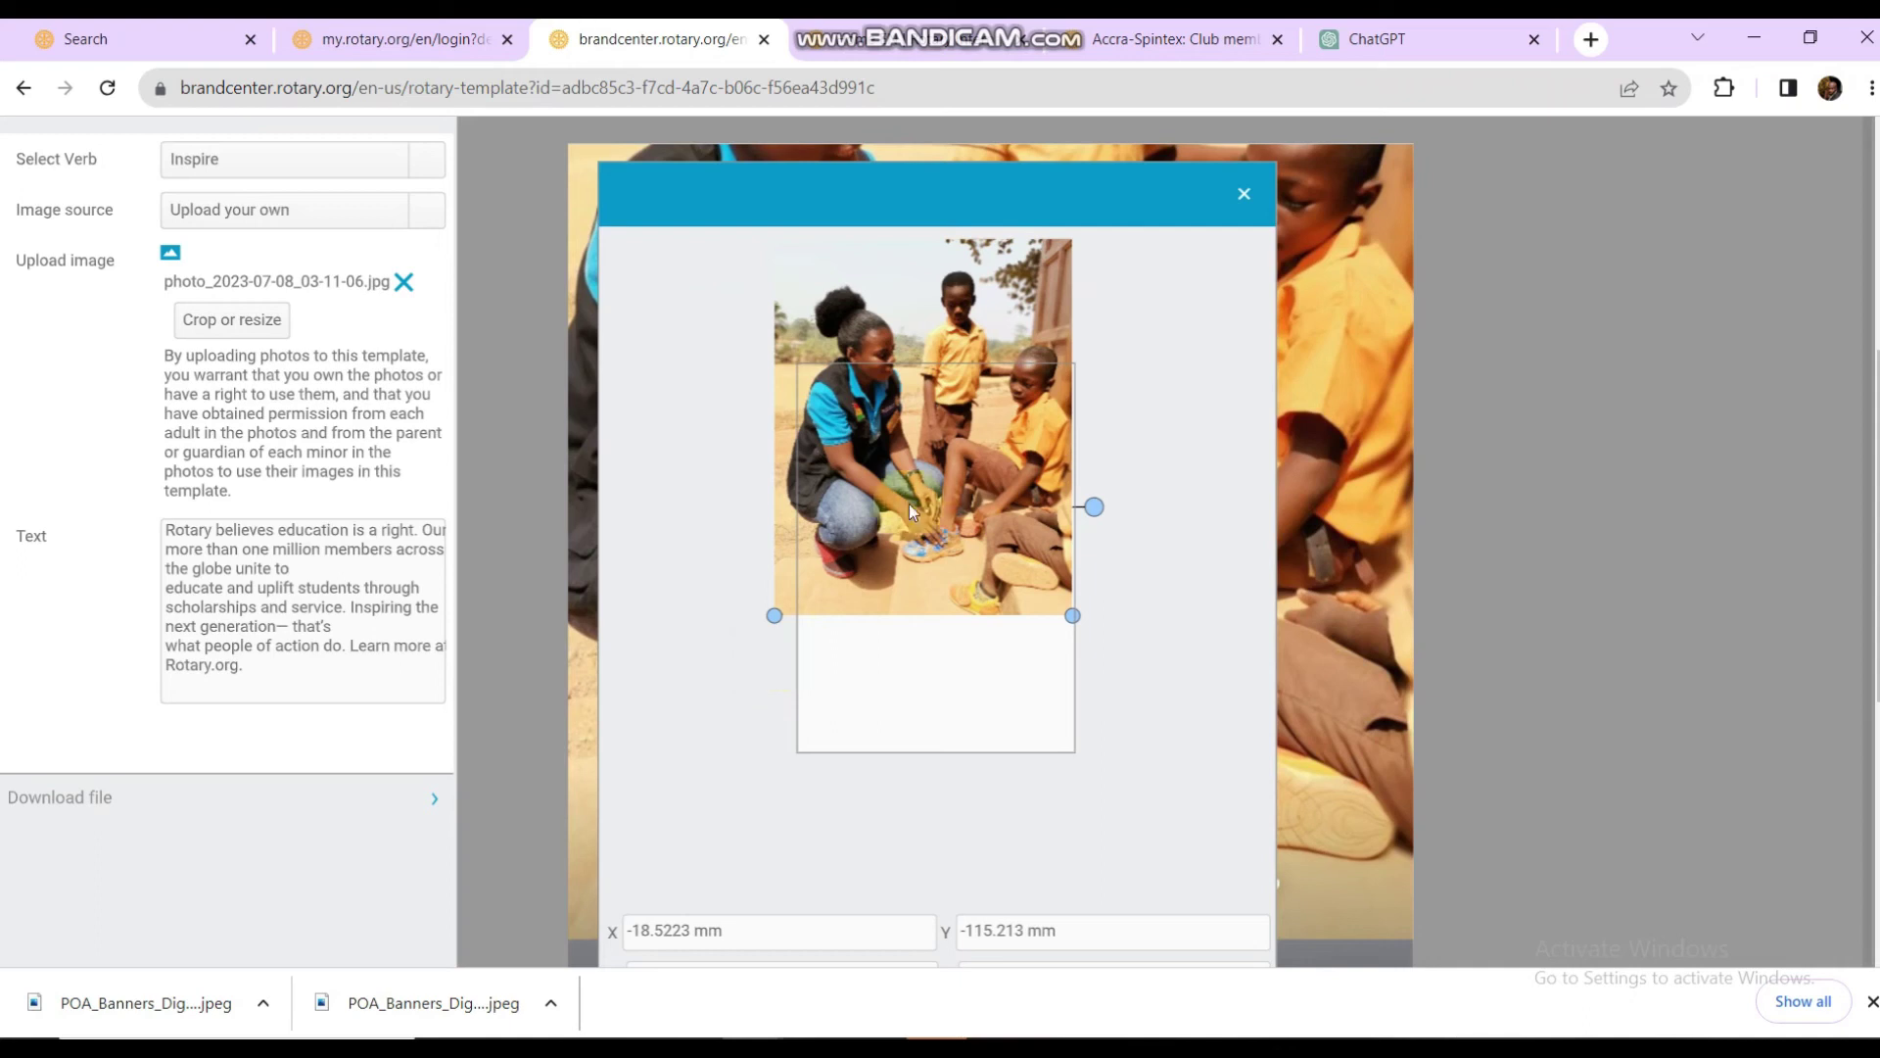
left_click_drag(938, 447, 938, 586)
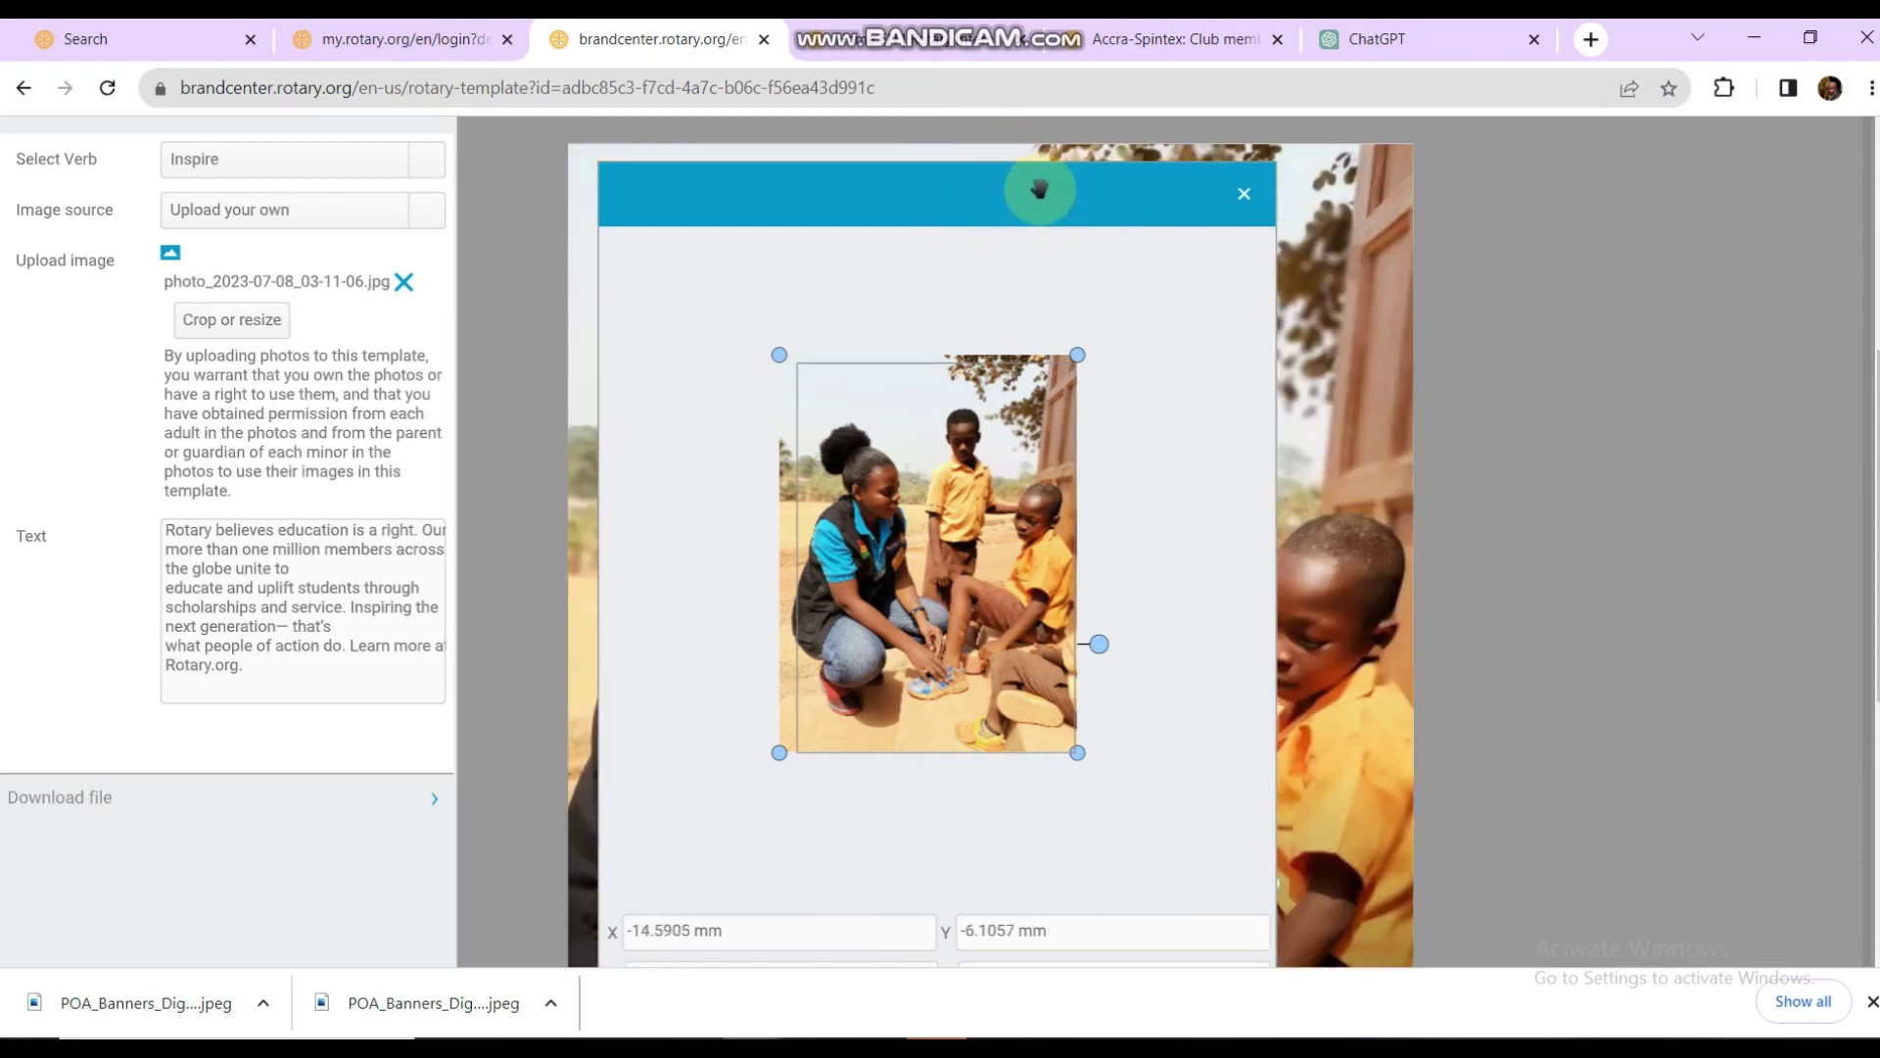
left_click_drag(1040, 191, 418, 184)
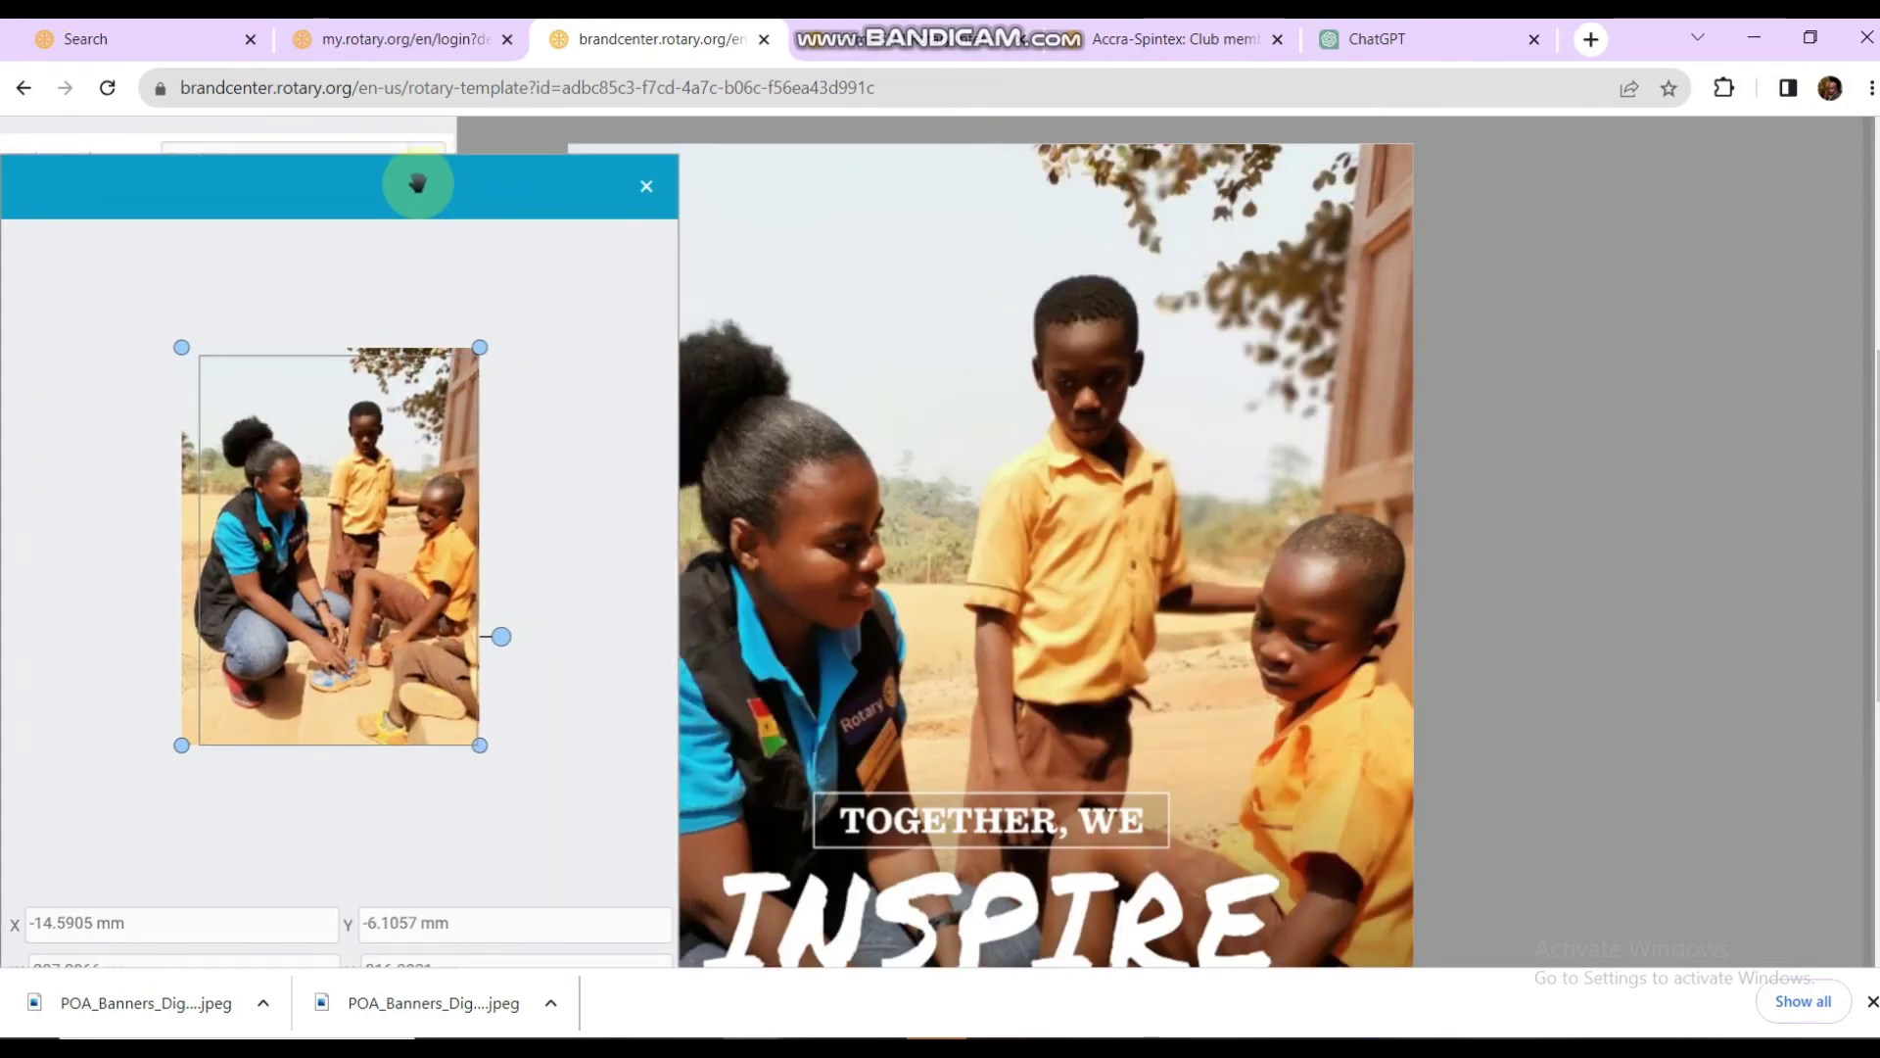
scroll(555, 801, "down", 4)
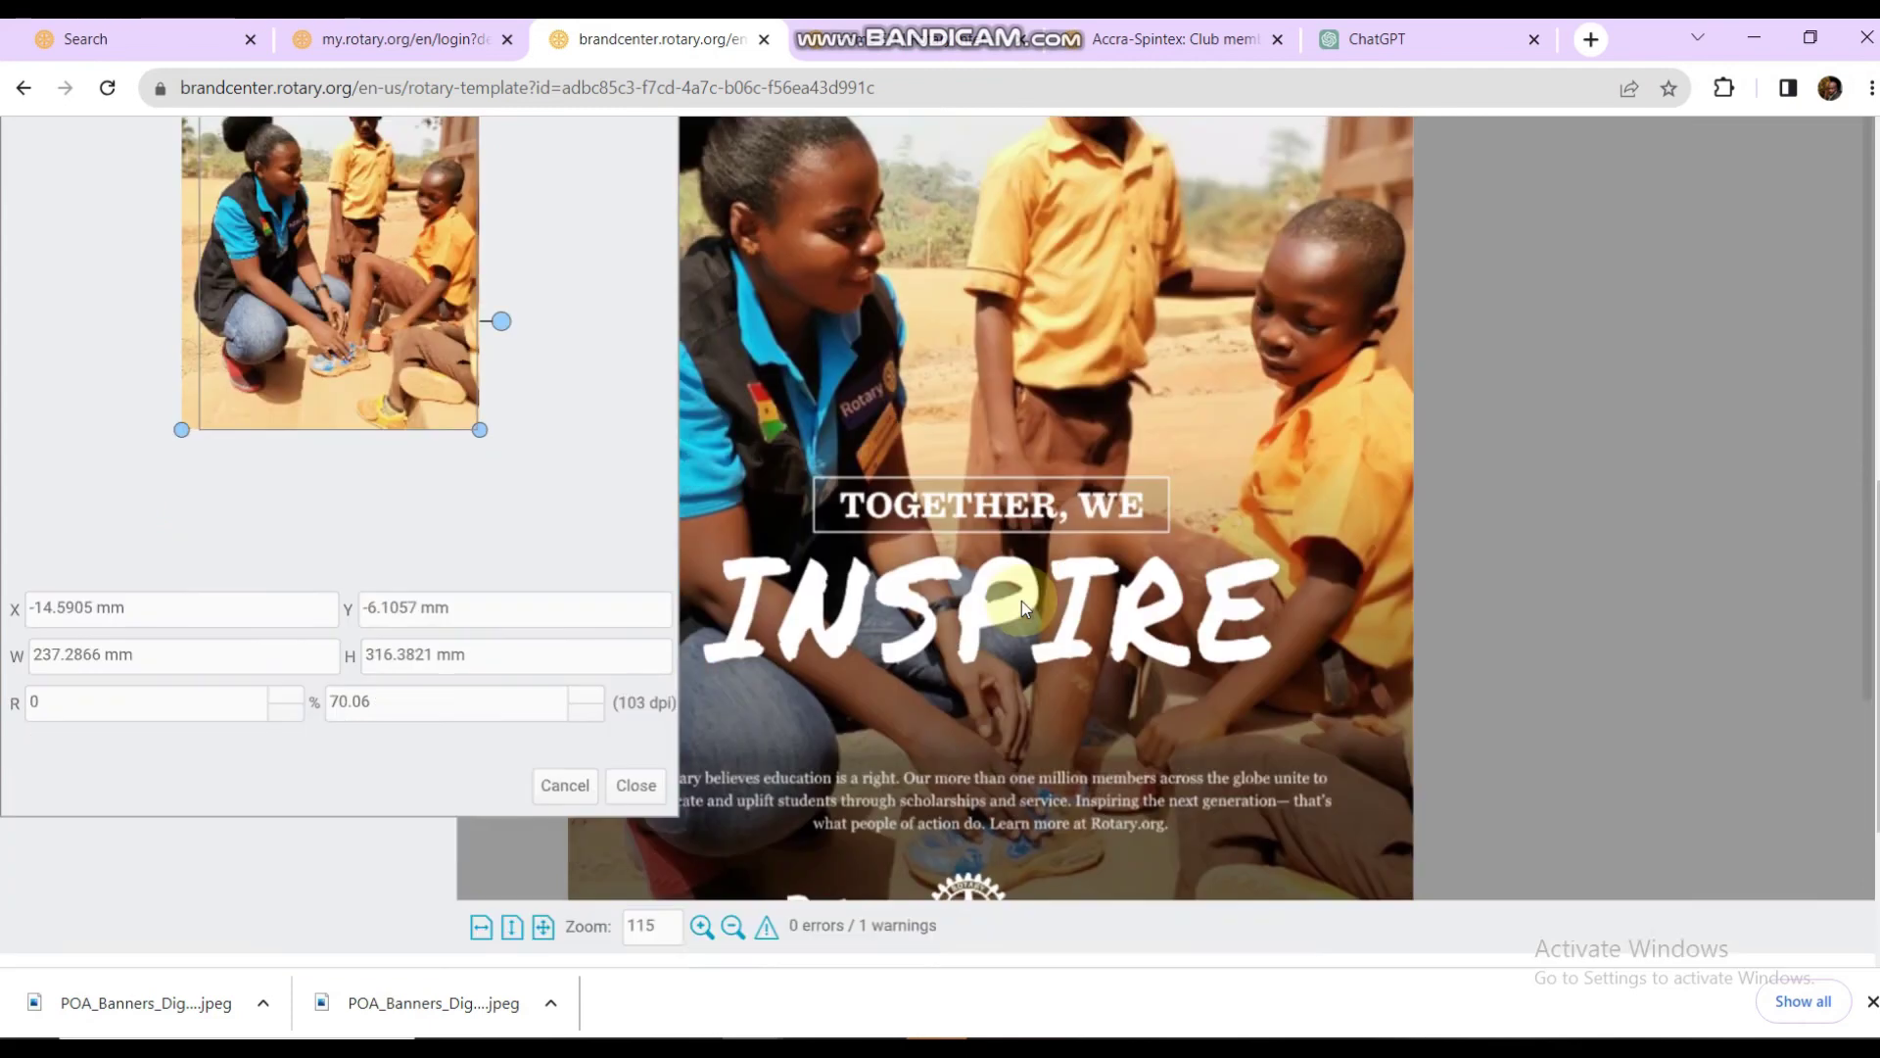
left_click(637, 764)
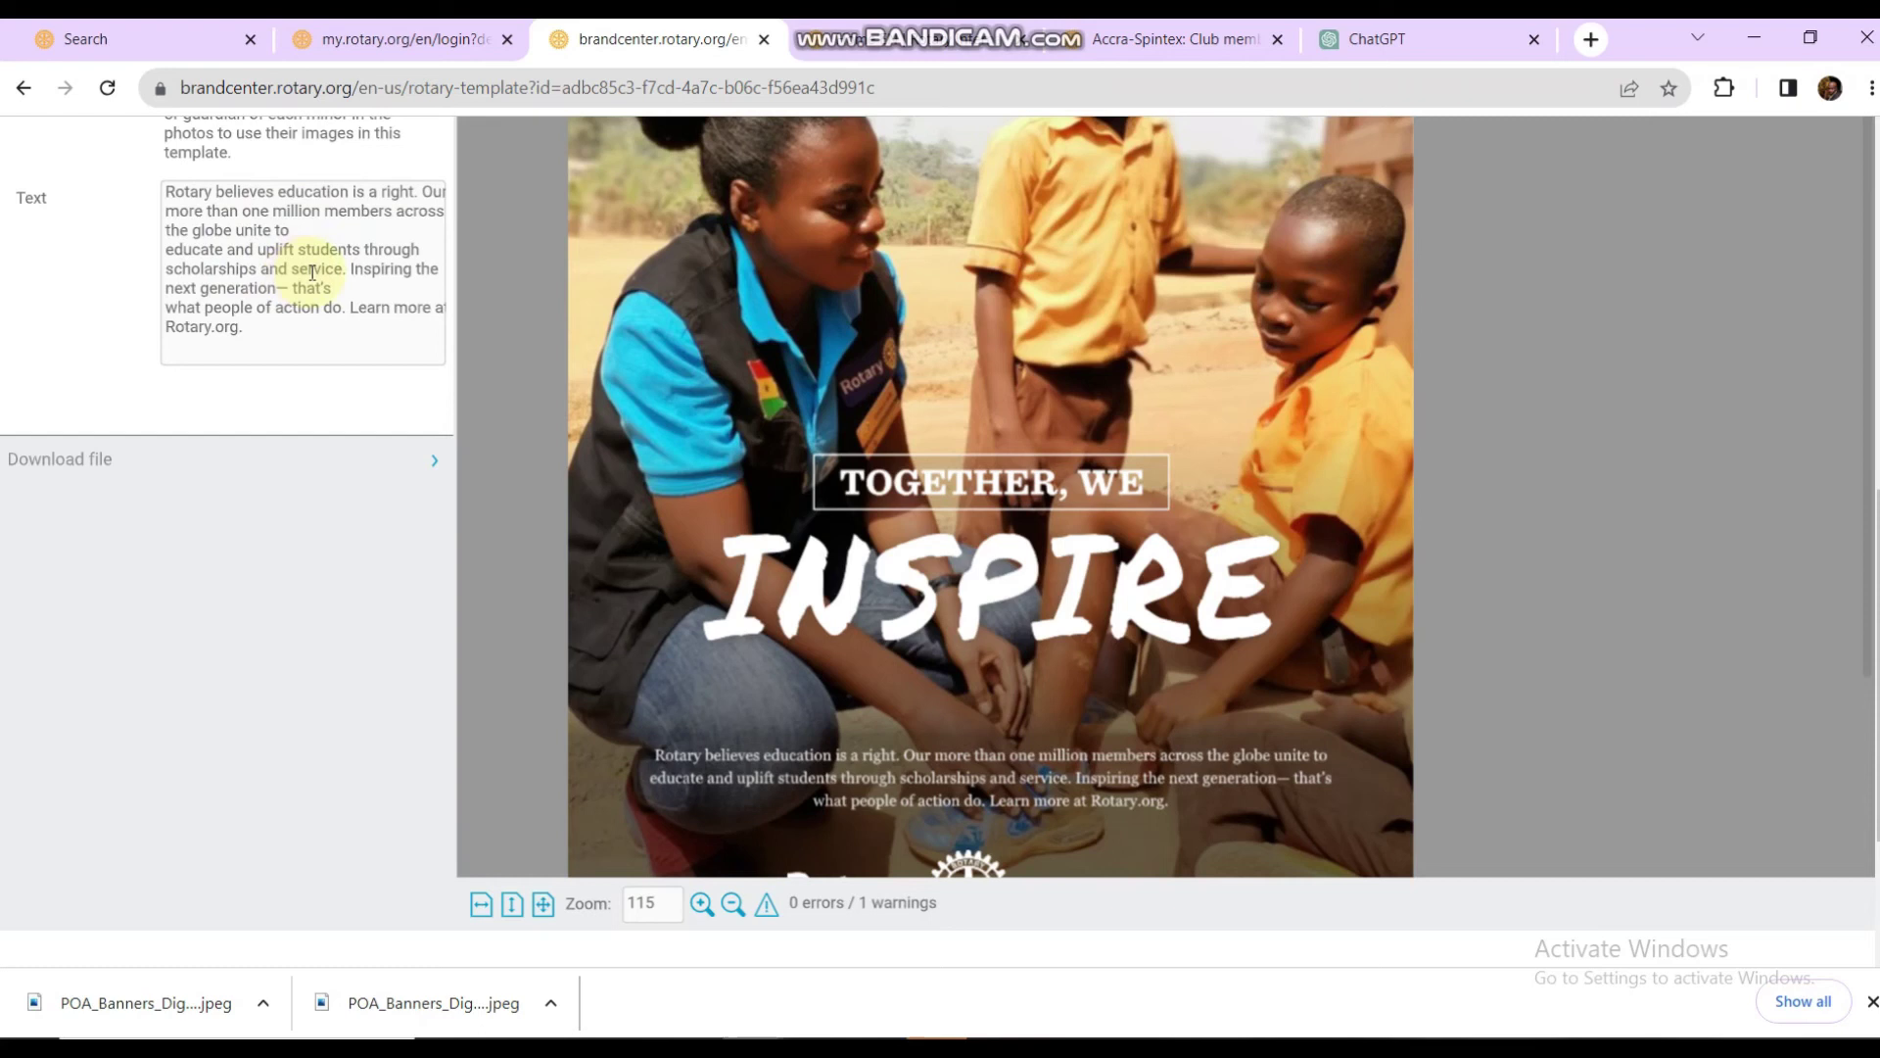
Step: Replace the caption's closing sentences with a line about the Rotarian helping a pupil
left_click_drag(353, 271, 372, 349)
type("Rotar")
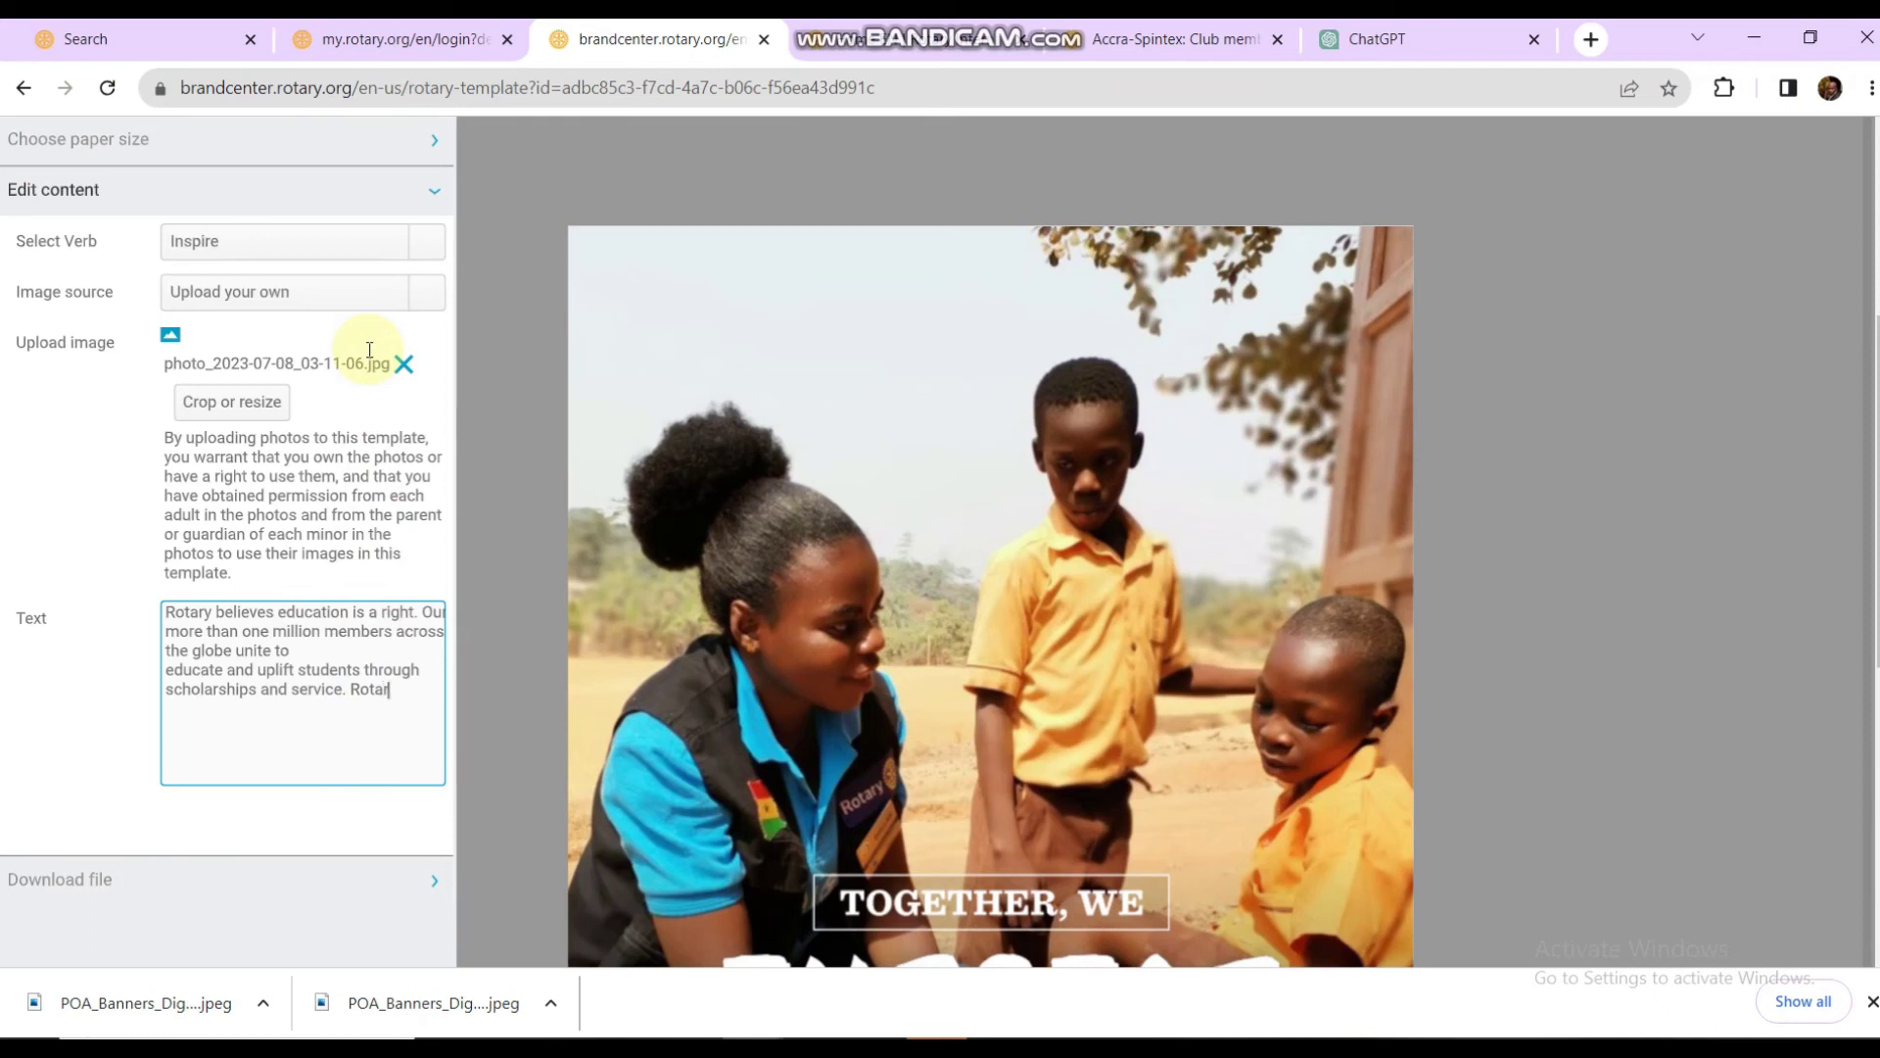
type("ian Debbie helping a pupil.")
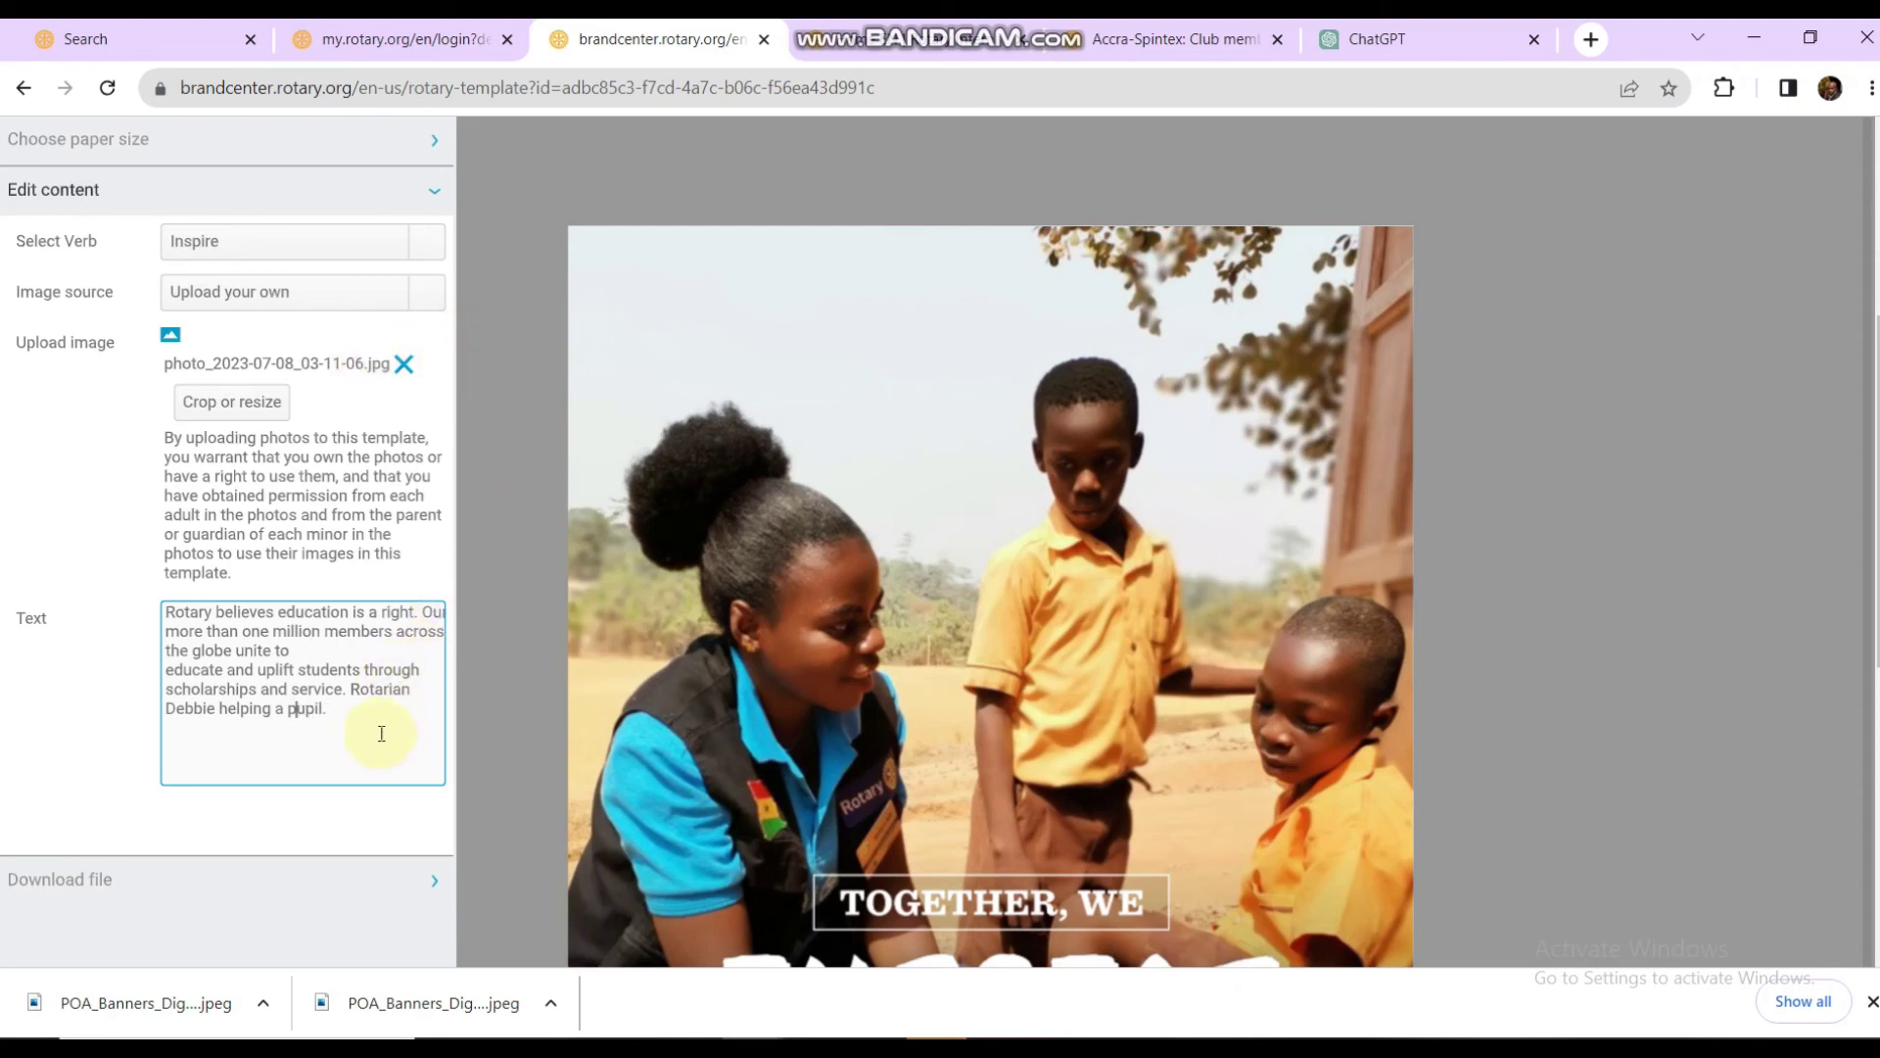
left_click(795, 705)
scroll(323, 578, "down", 3)
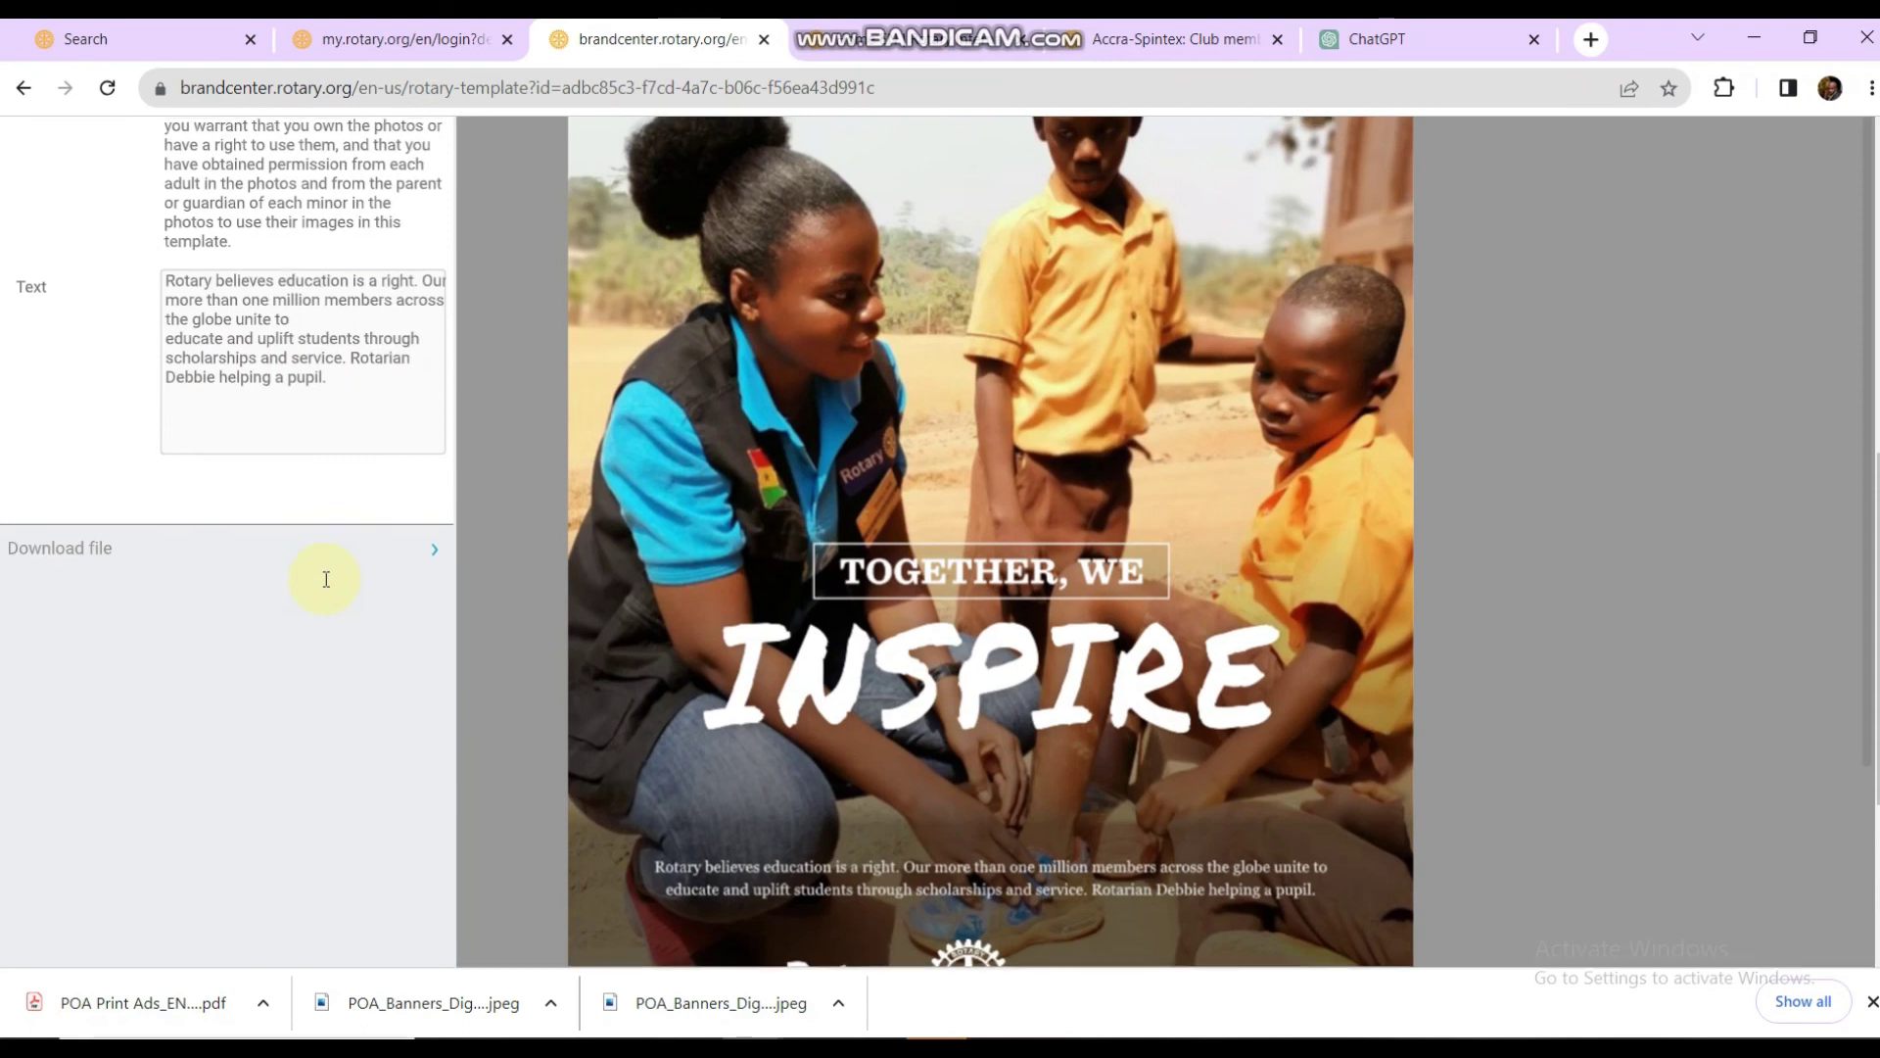
scroll(323, 578, "up", 2)
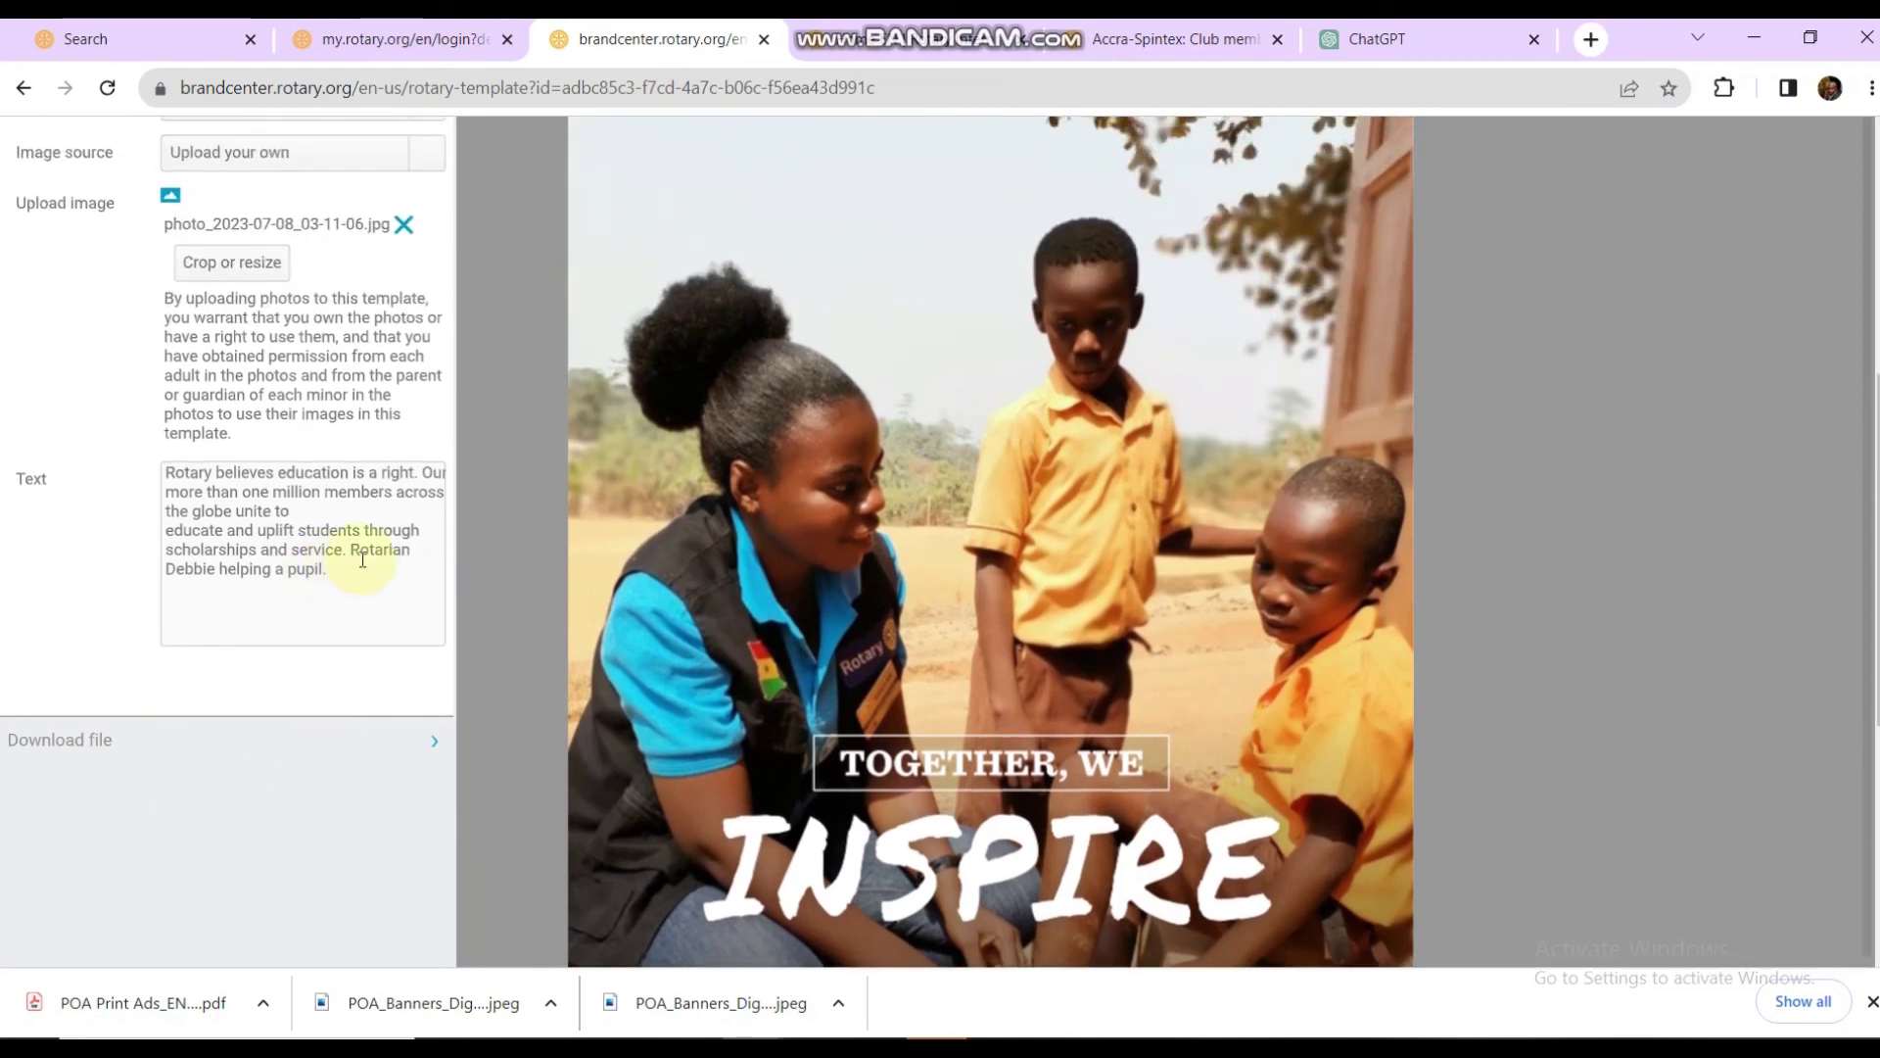
Step: Replace the whole caption with the pasted edited text, then collapse Edit content
left_click_drag(352, 580, 155, 479)
key("ctrl+c")
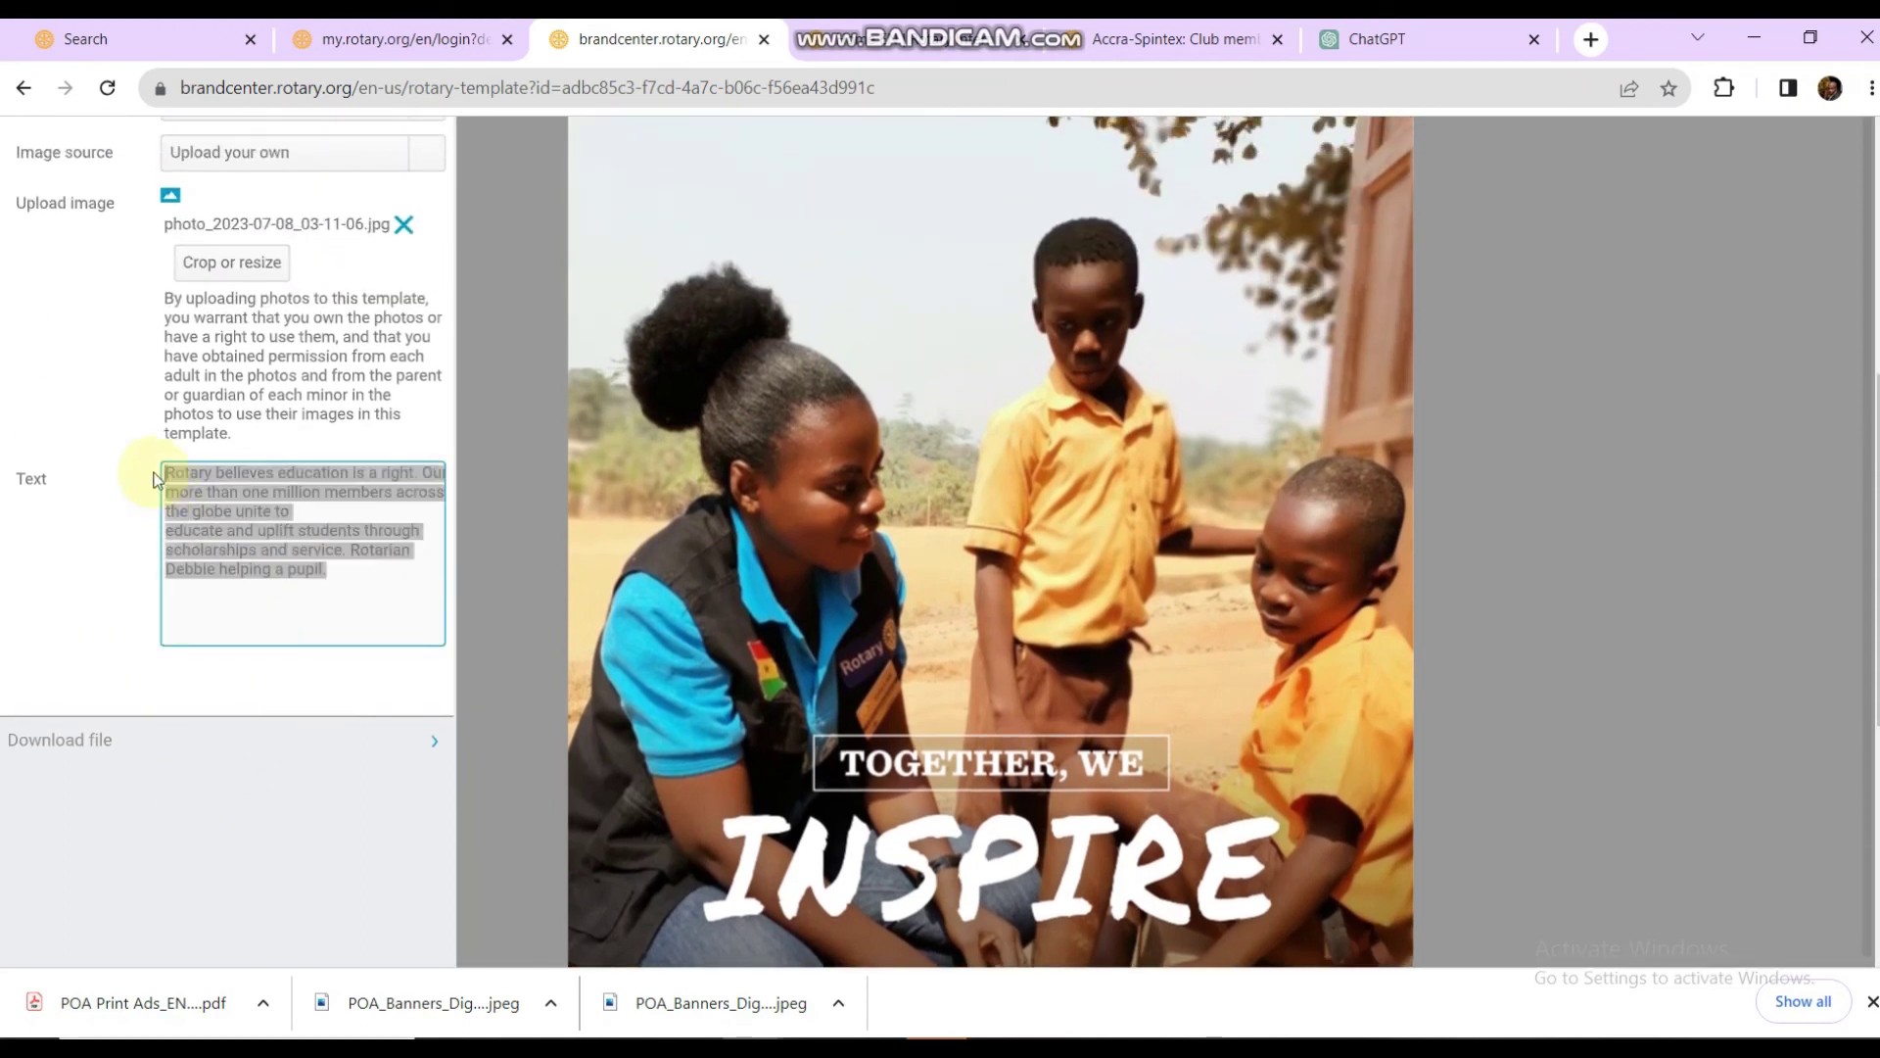
key("BackSpace")
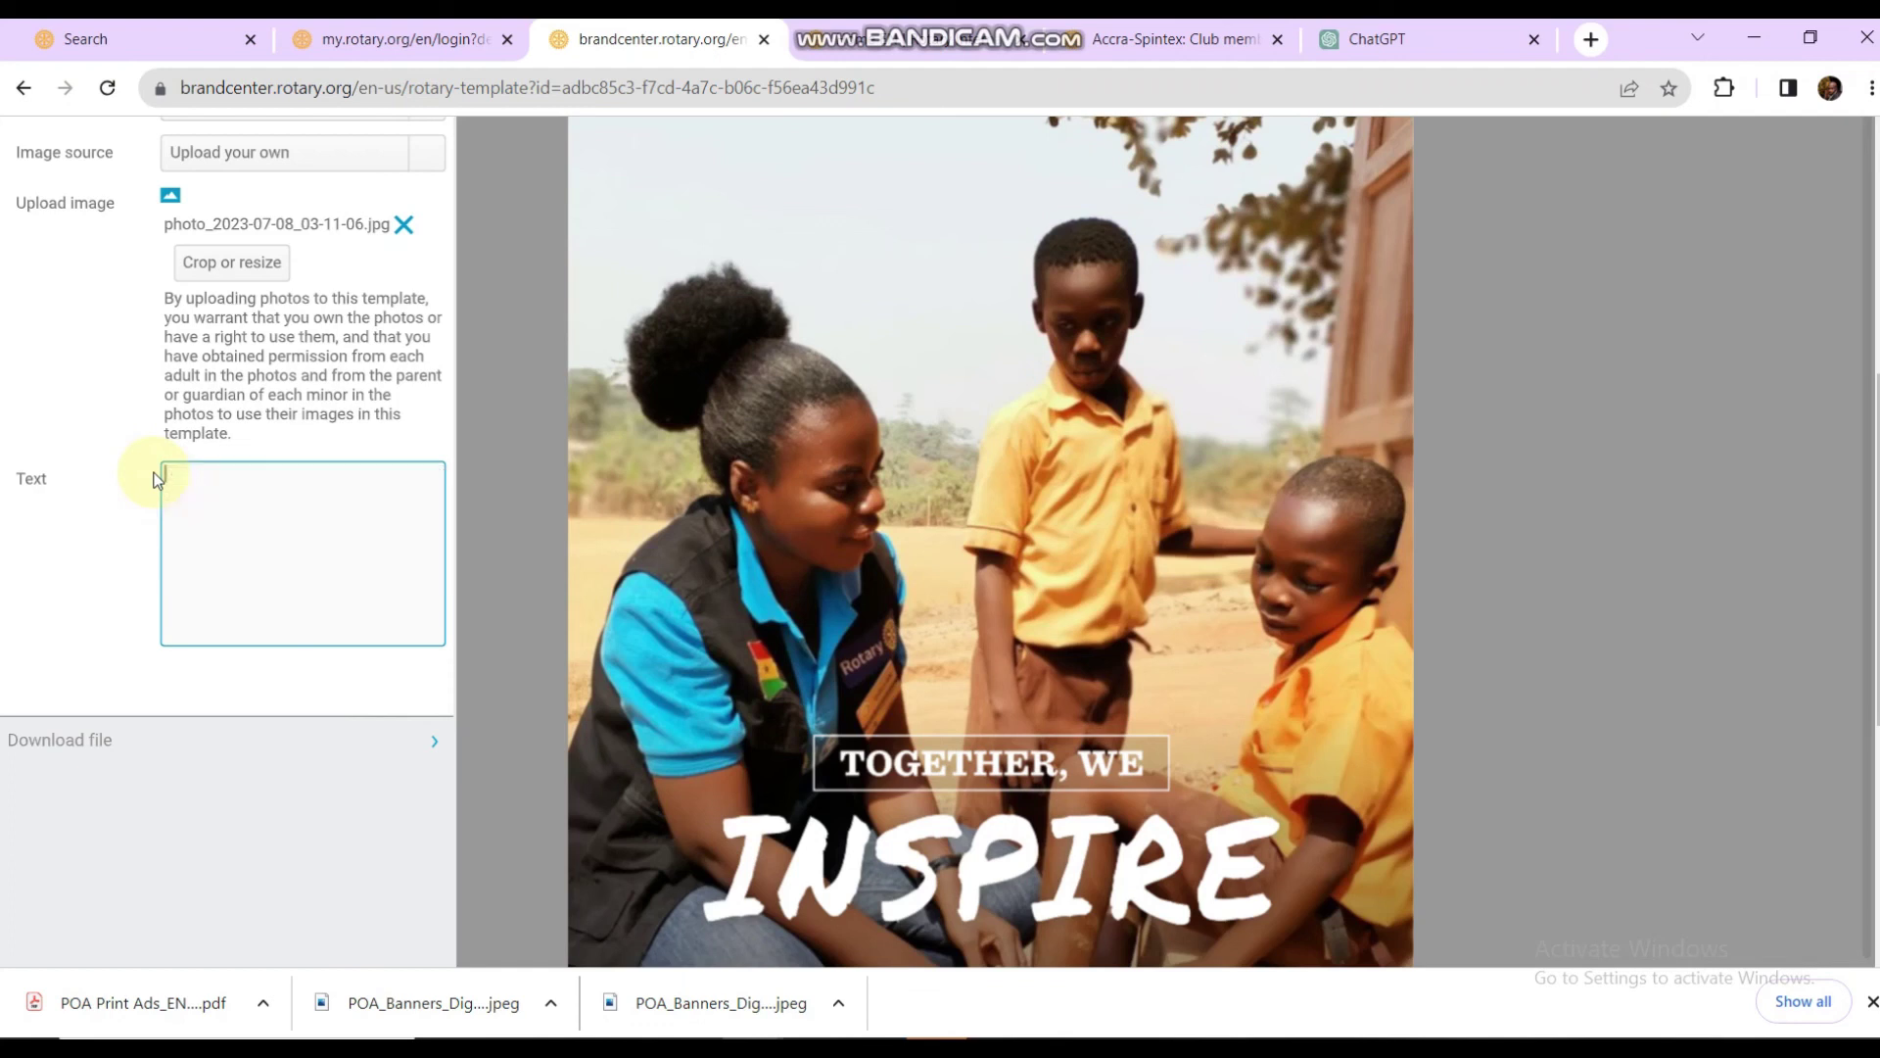
scroll(837, 591, "down", 2)
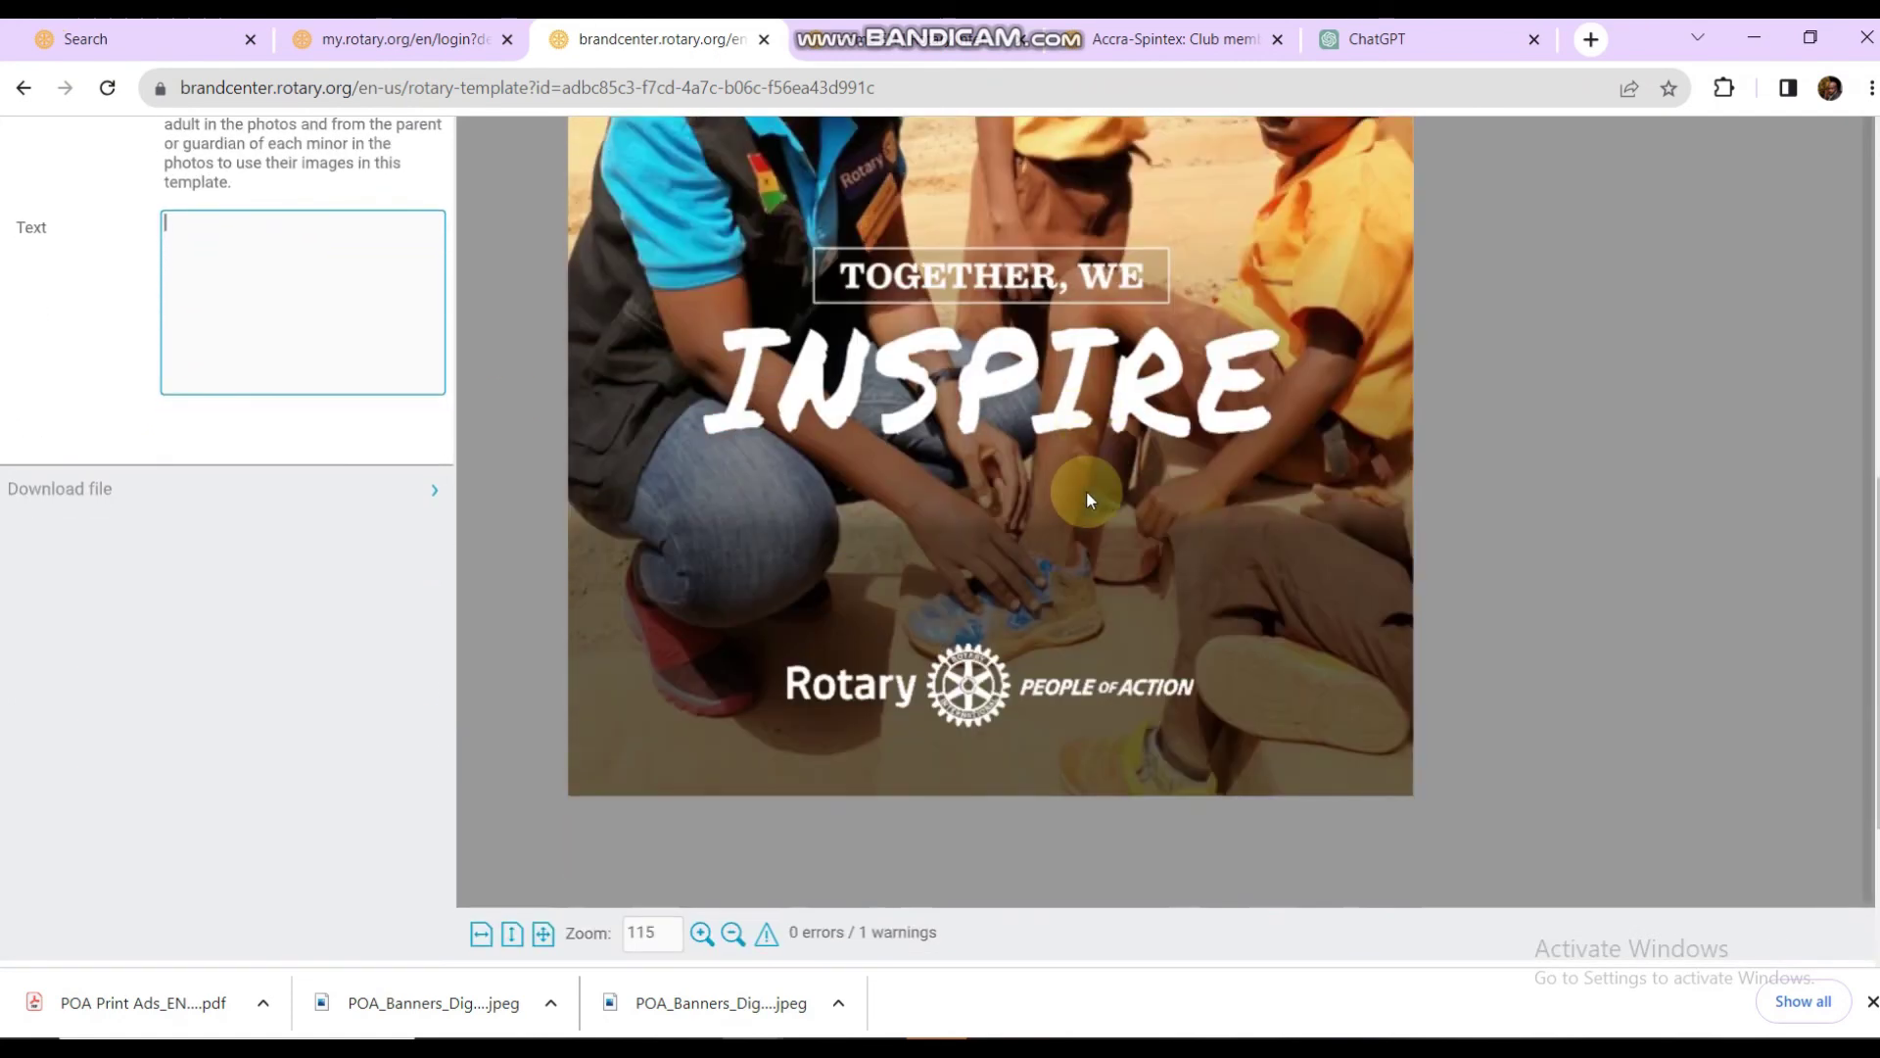
scroll(476, 524, "up", 2)
left_click(319, 499)
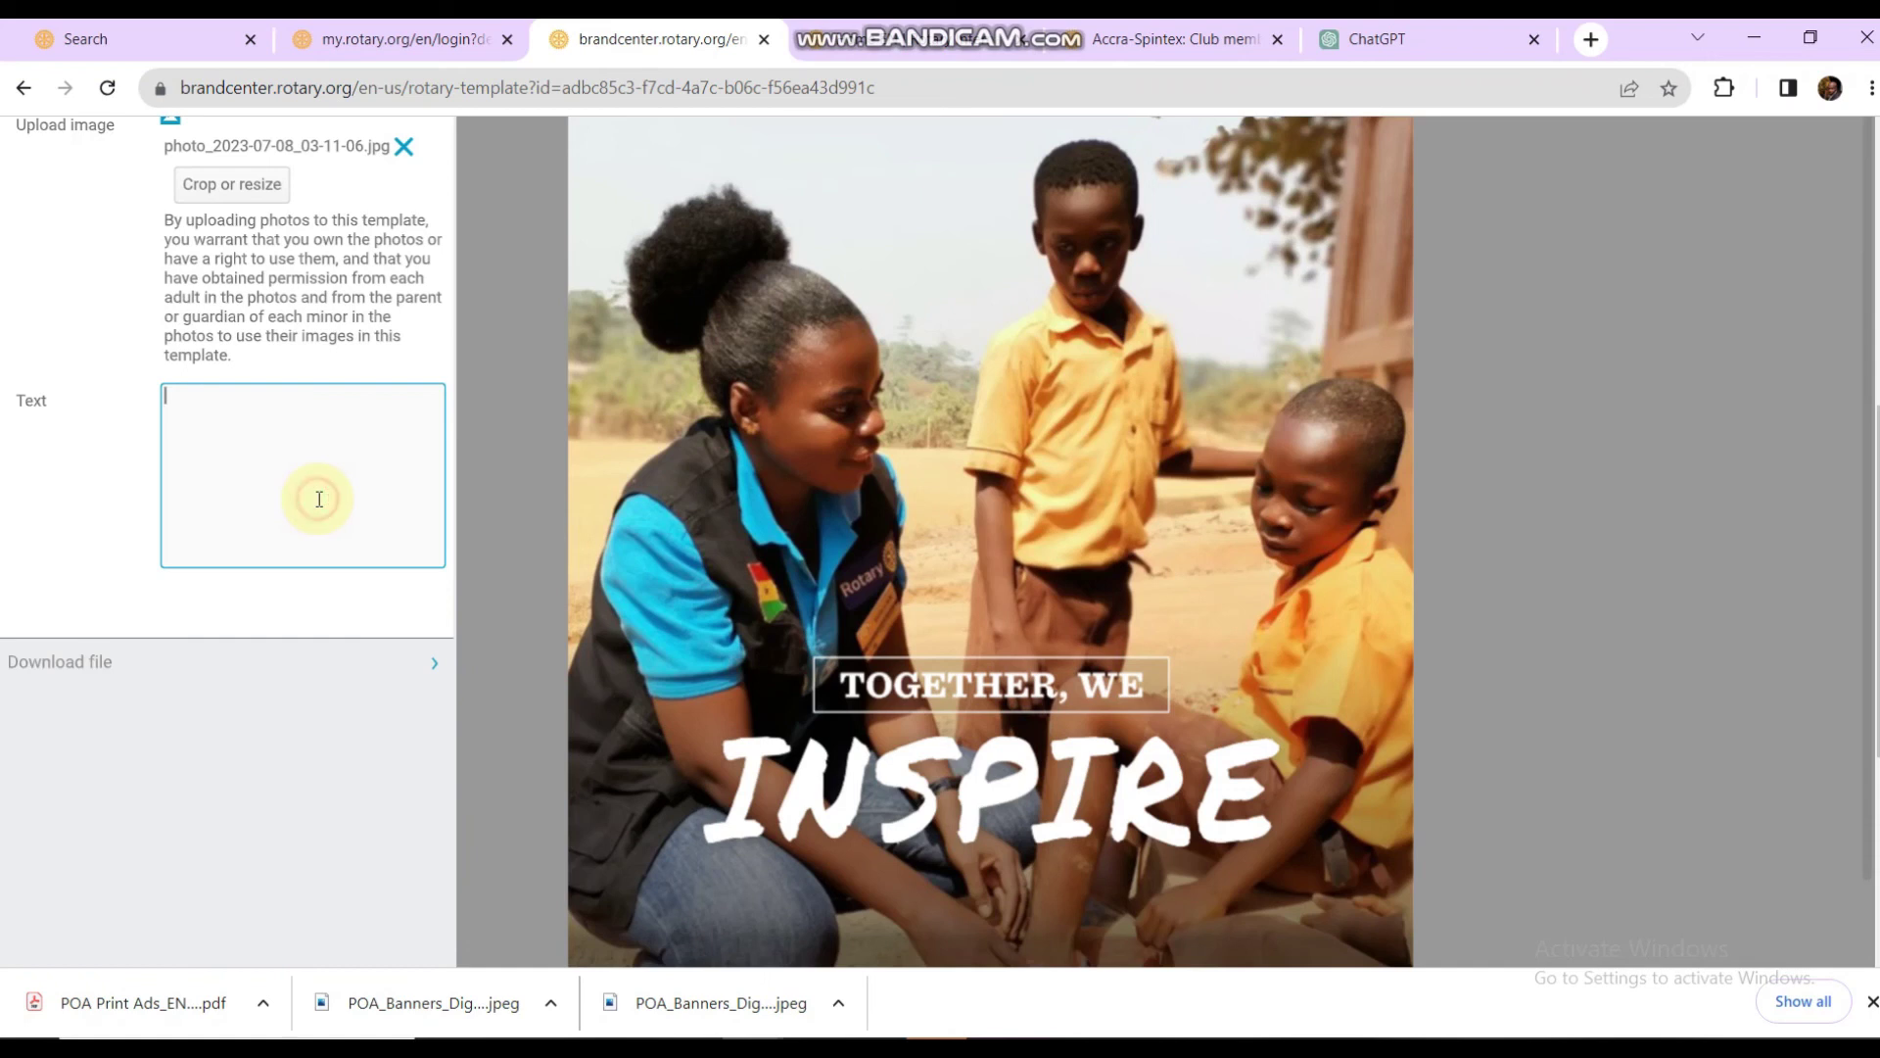
key("ctrl+v")
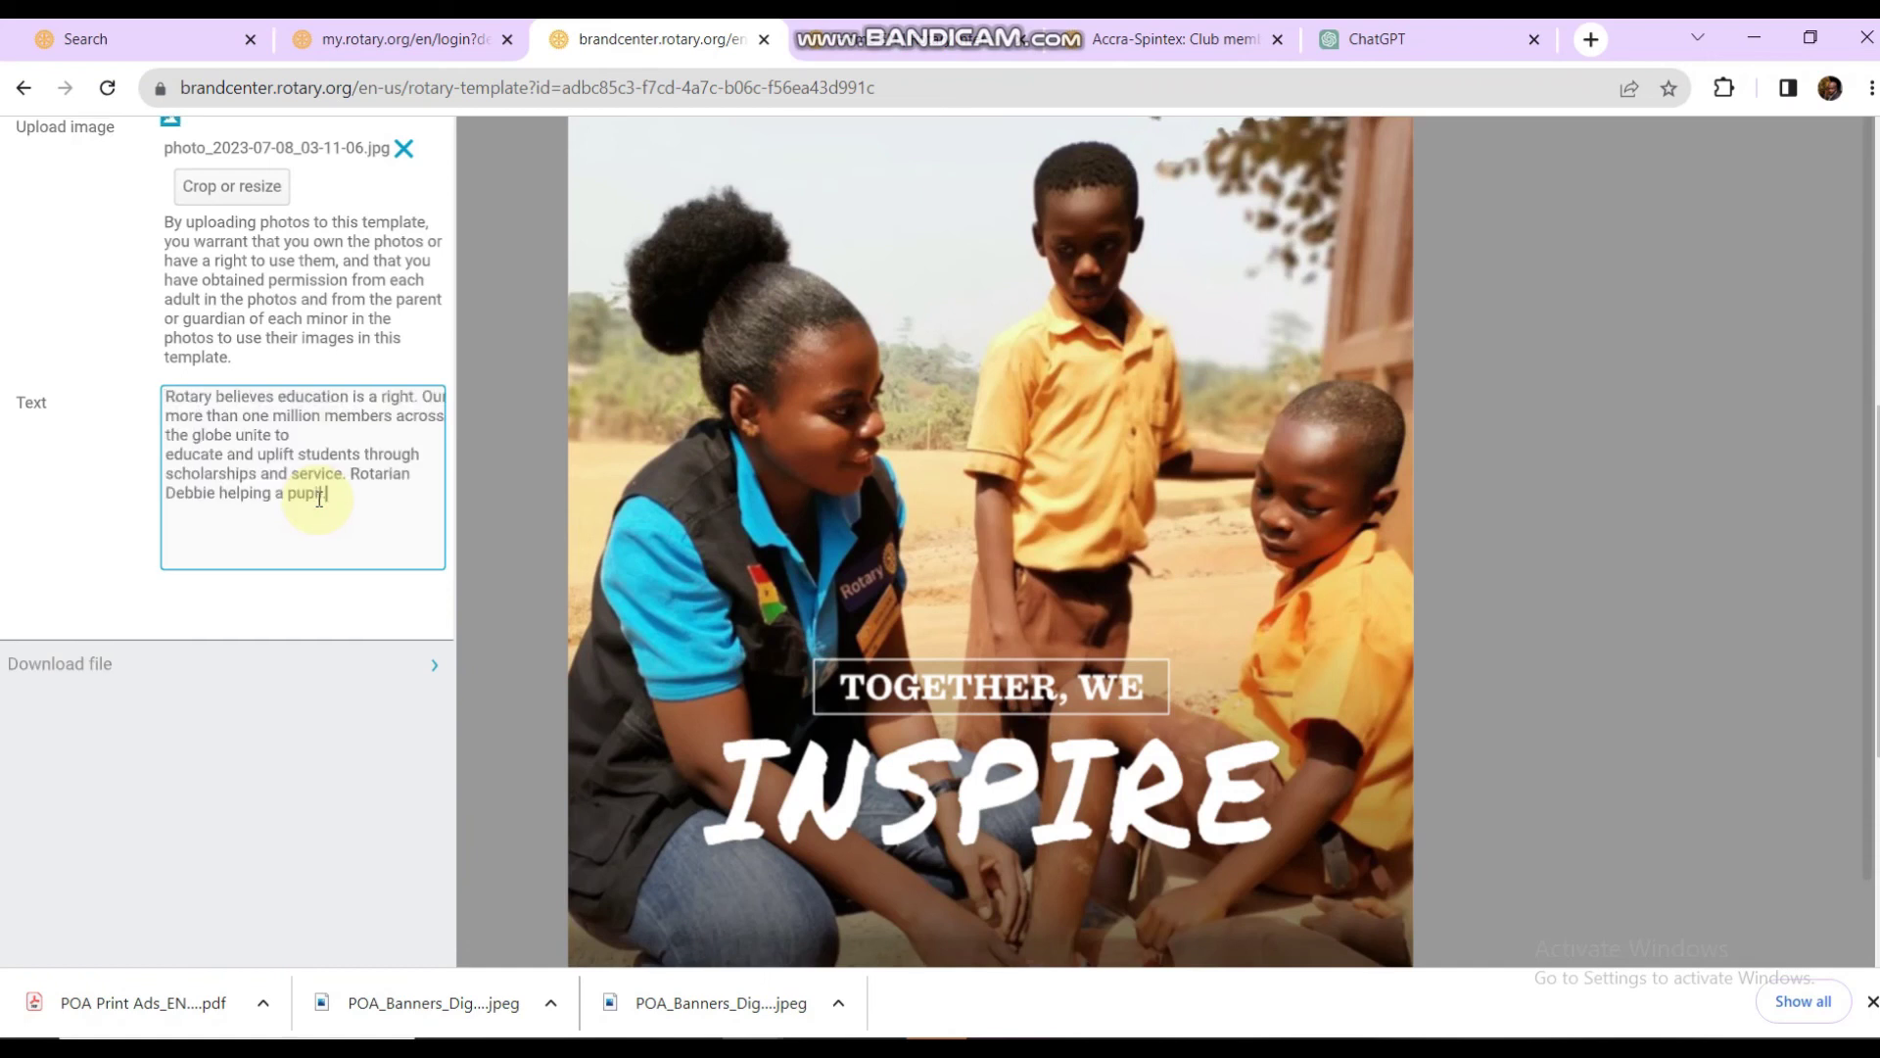
scroll(1017, 614, "up", 2)
scroll(1016, 614, "down", 3)
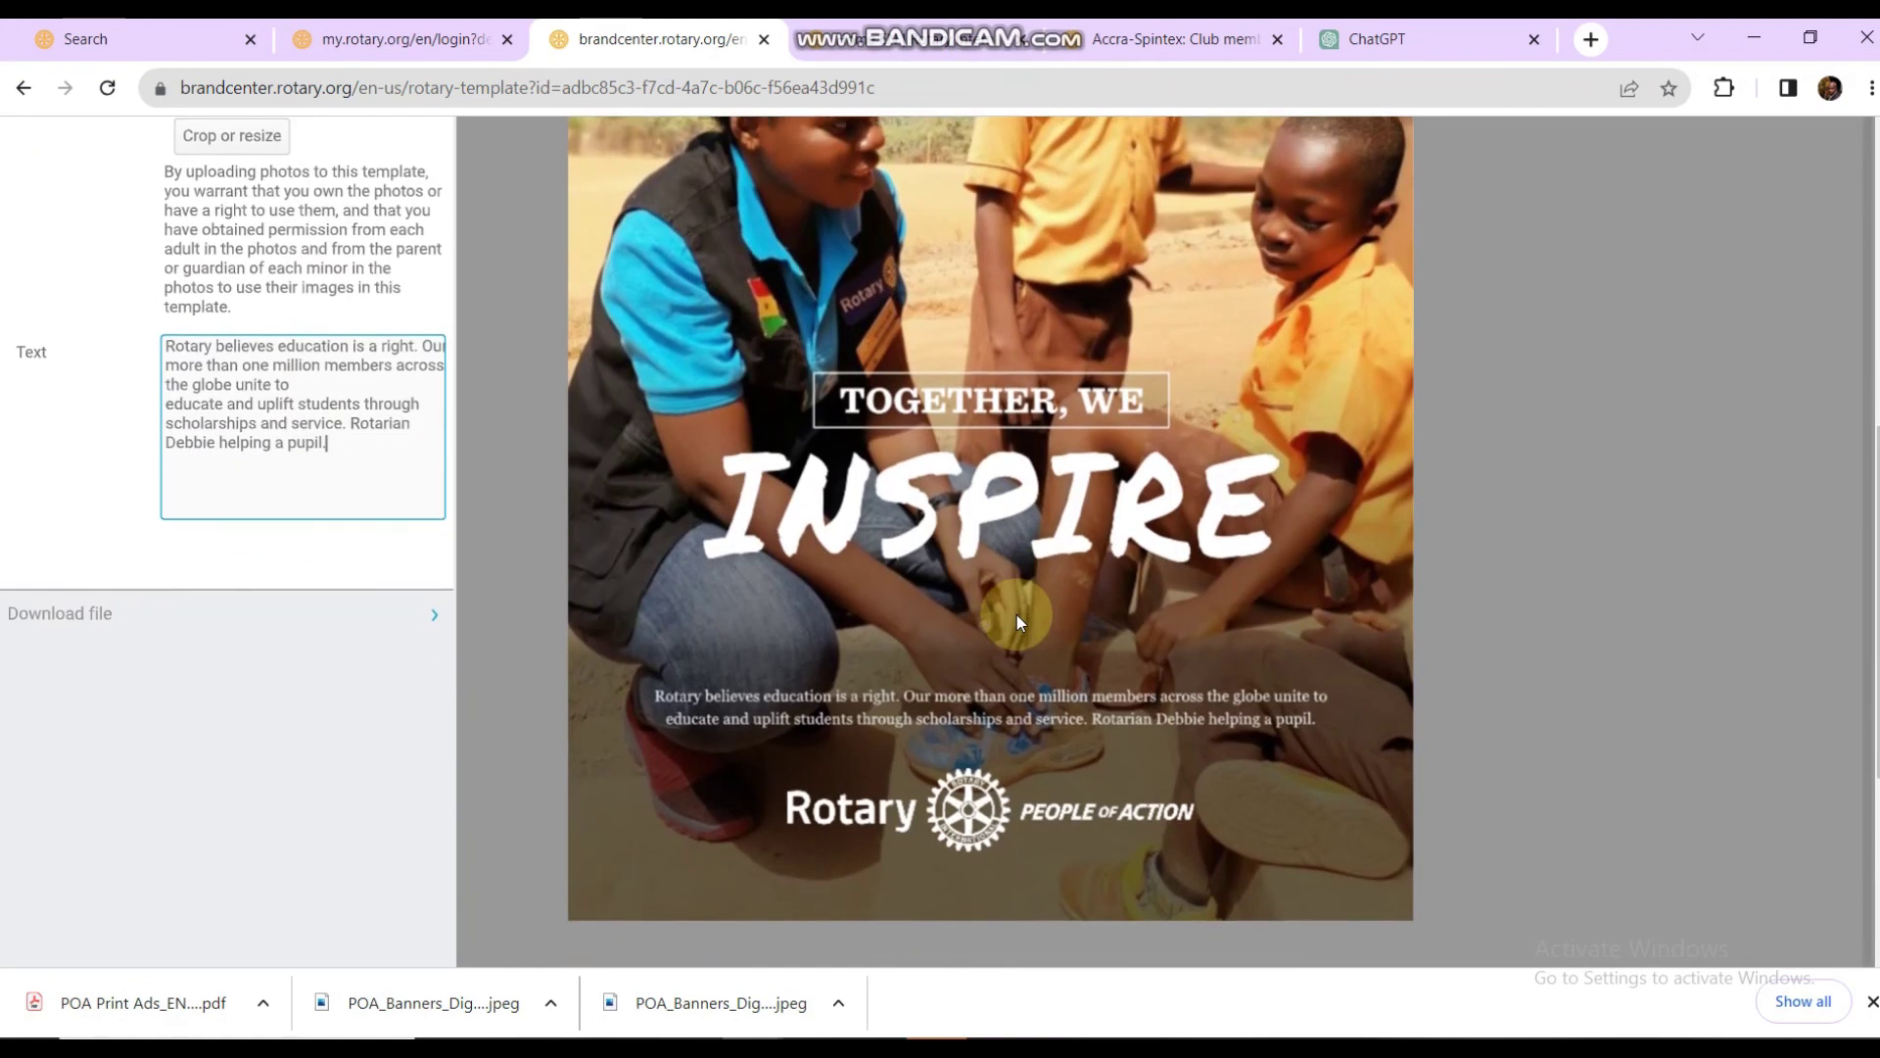
scroll(1017, 614, "up", 4)
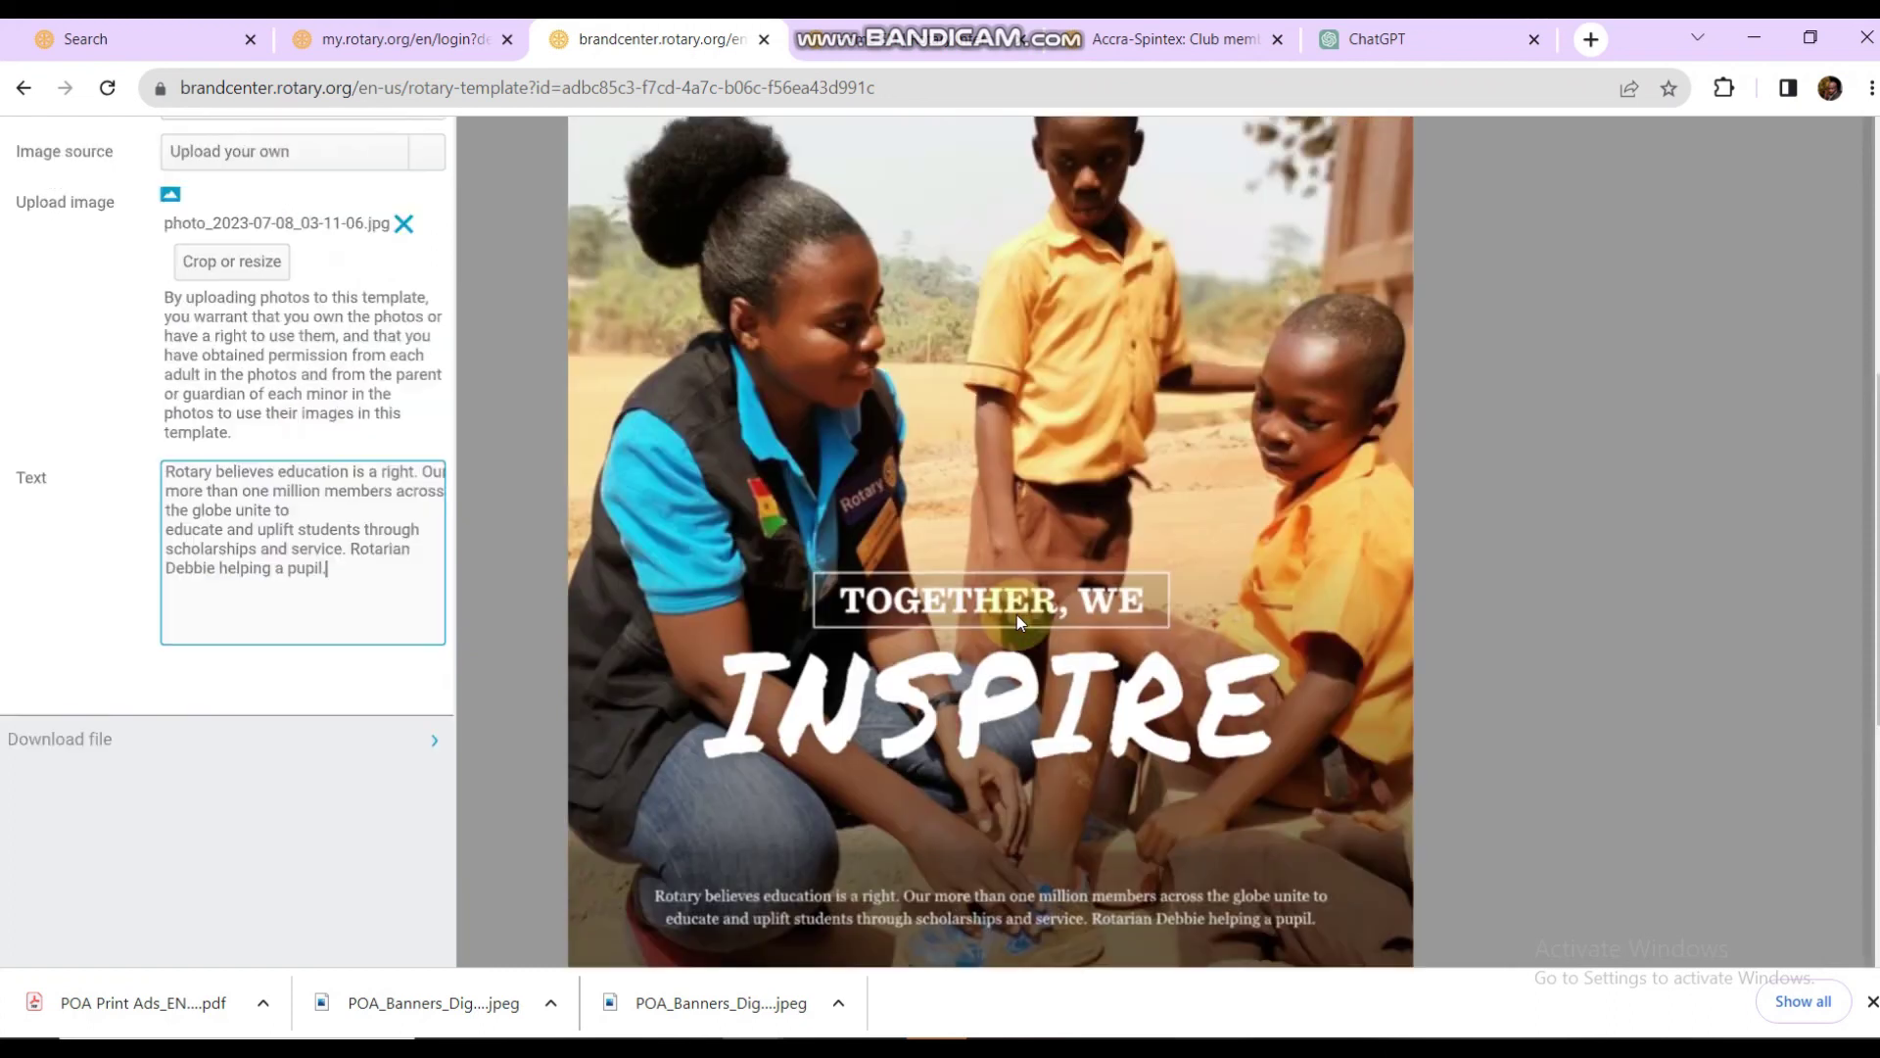
scroll(1016, 614, "down", 3)
scroll(1016, 614, "down", 1)
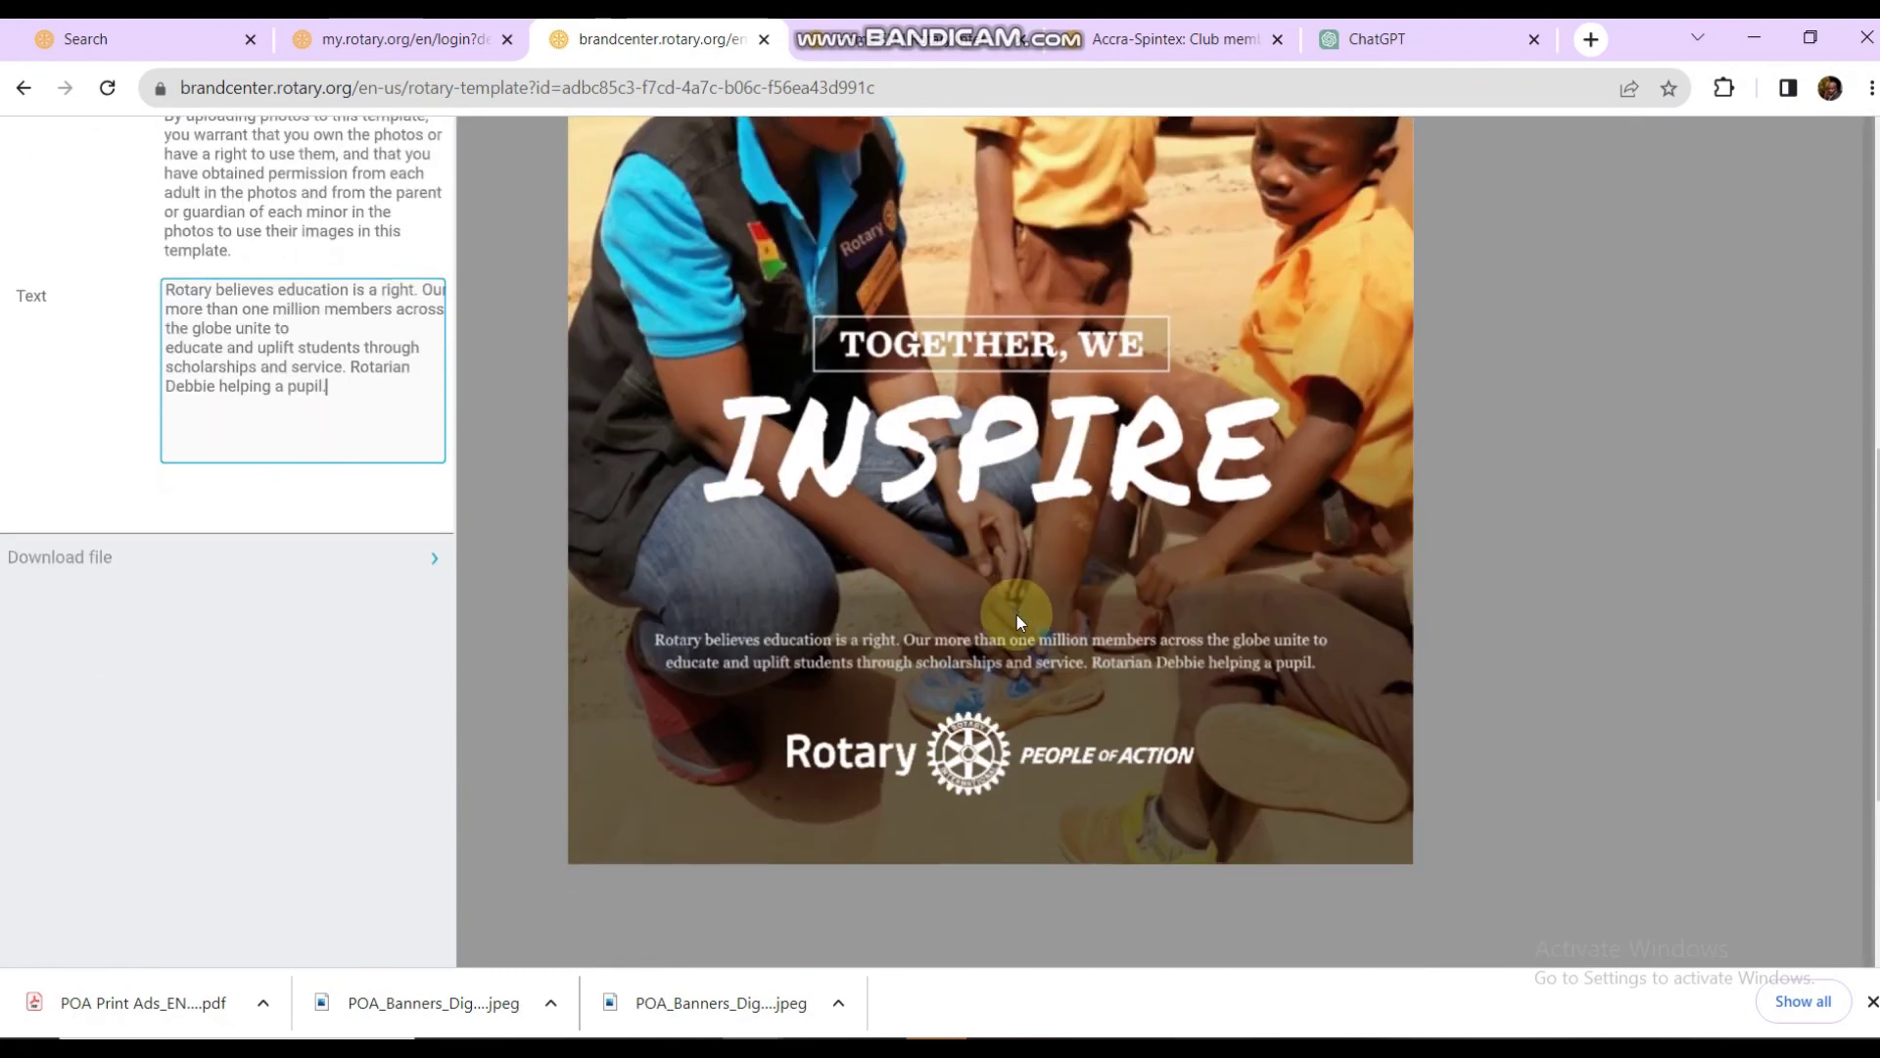
scroll(1017, 614, "up", 4)
left_click(237, 263)
Step: Generate the ad as a PDF, acknowledging both CHILI OUTPUT messages
left_click(92, 315)
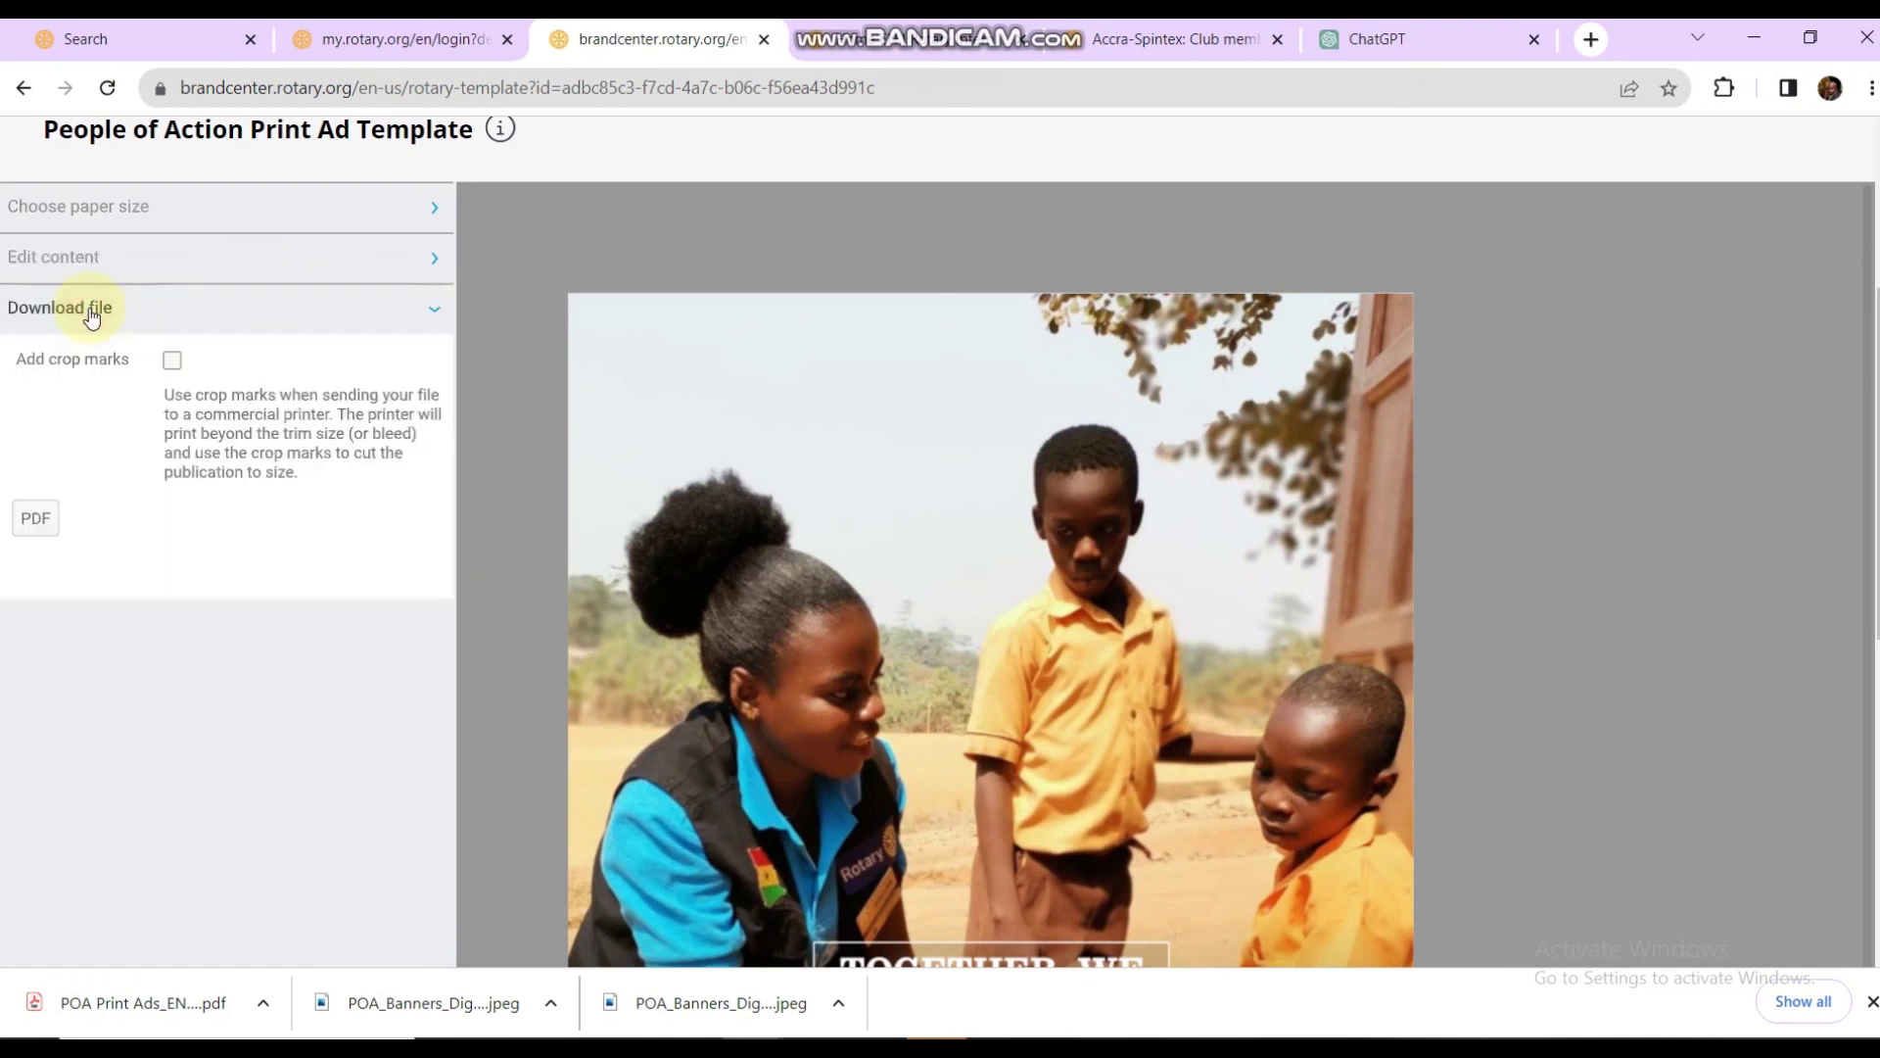
left_click(36, 519)
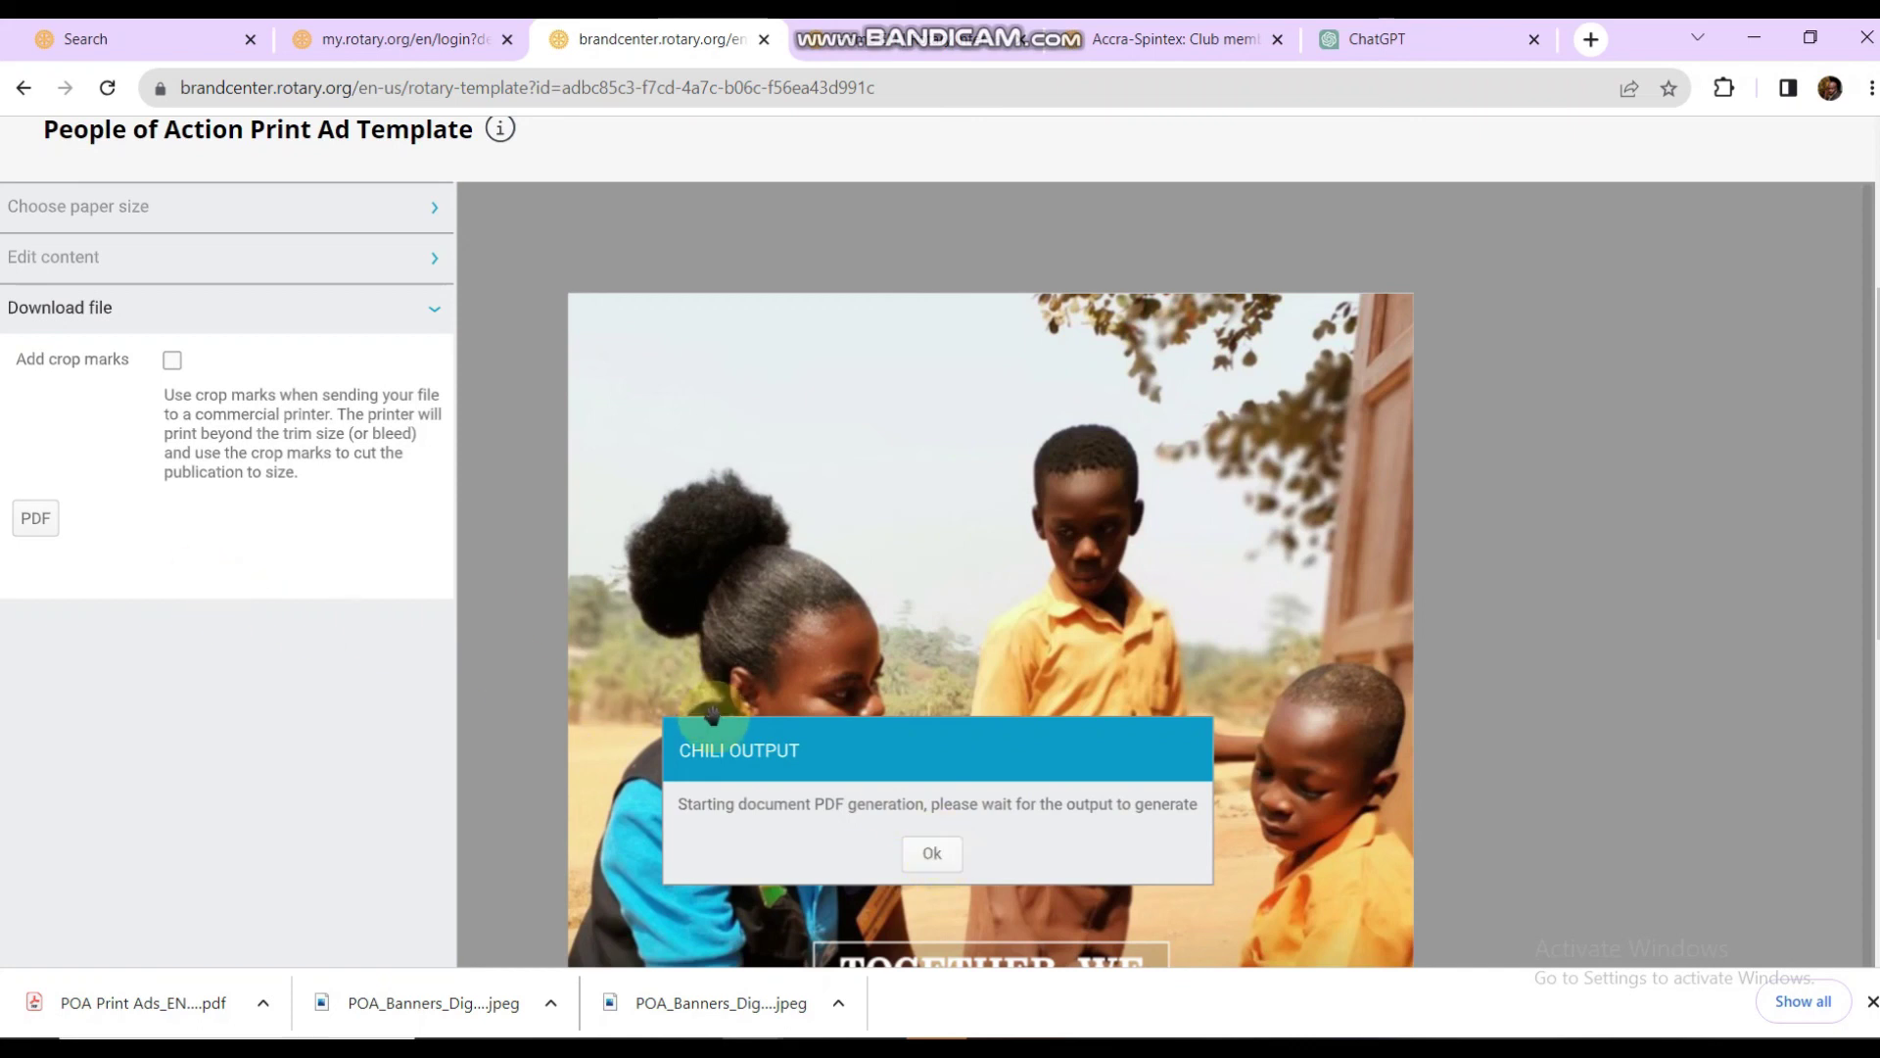
left_click(936, 855)
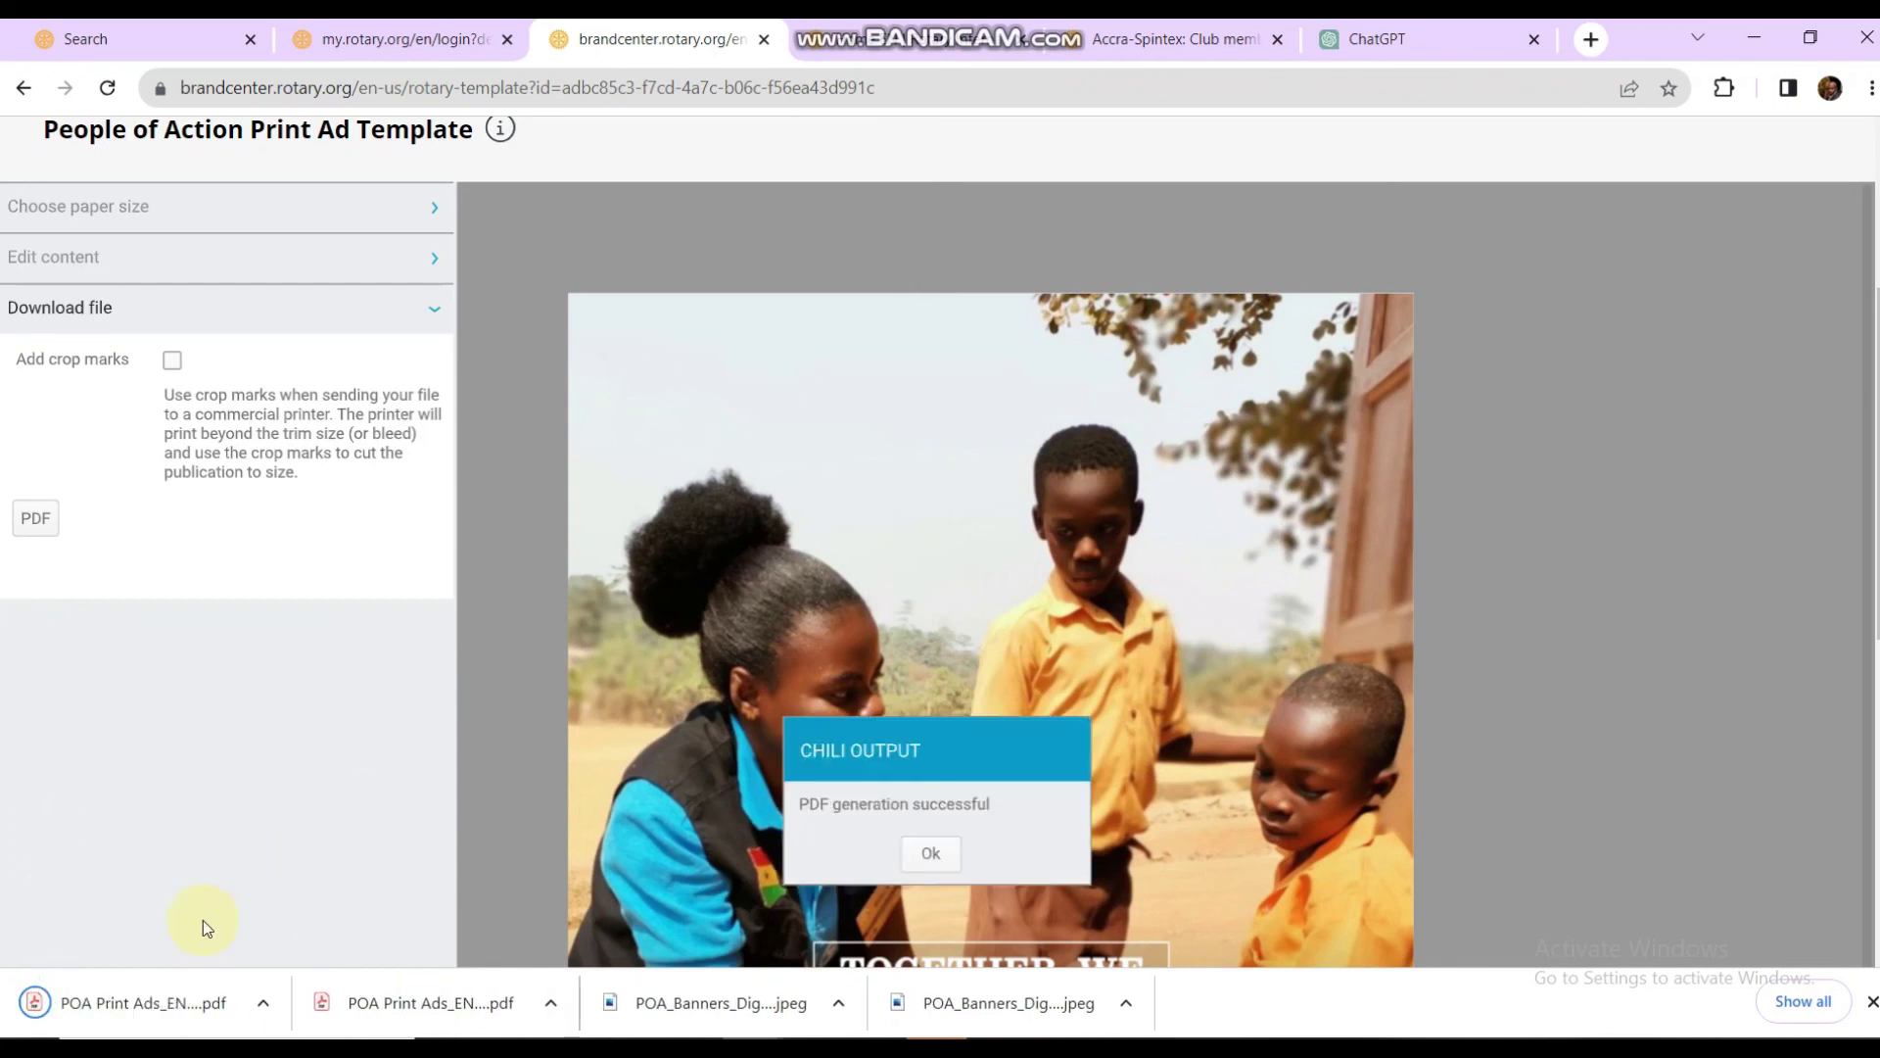
left_click(933, 855)
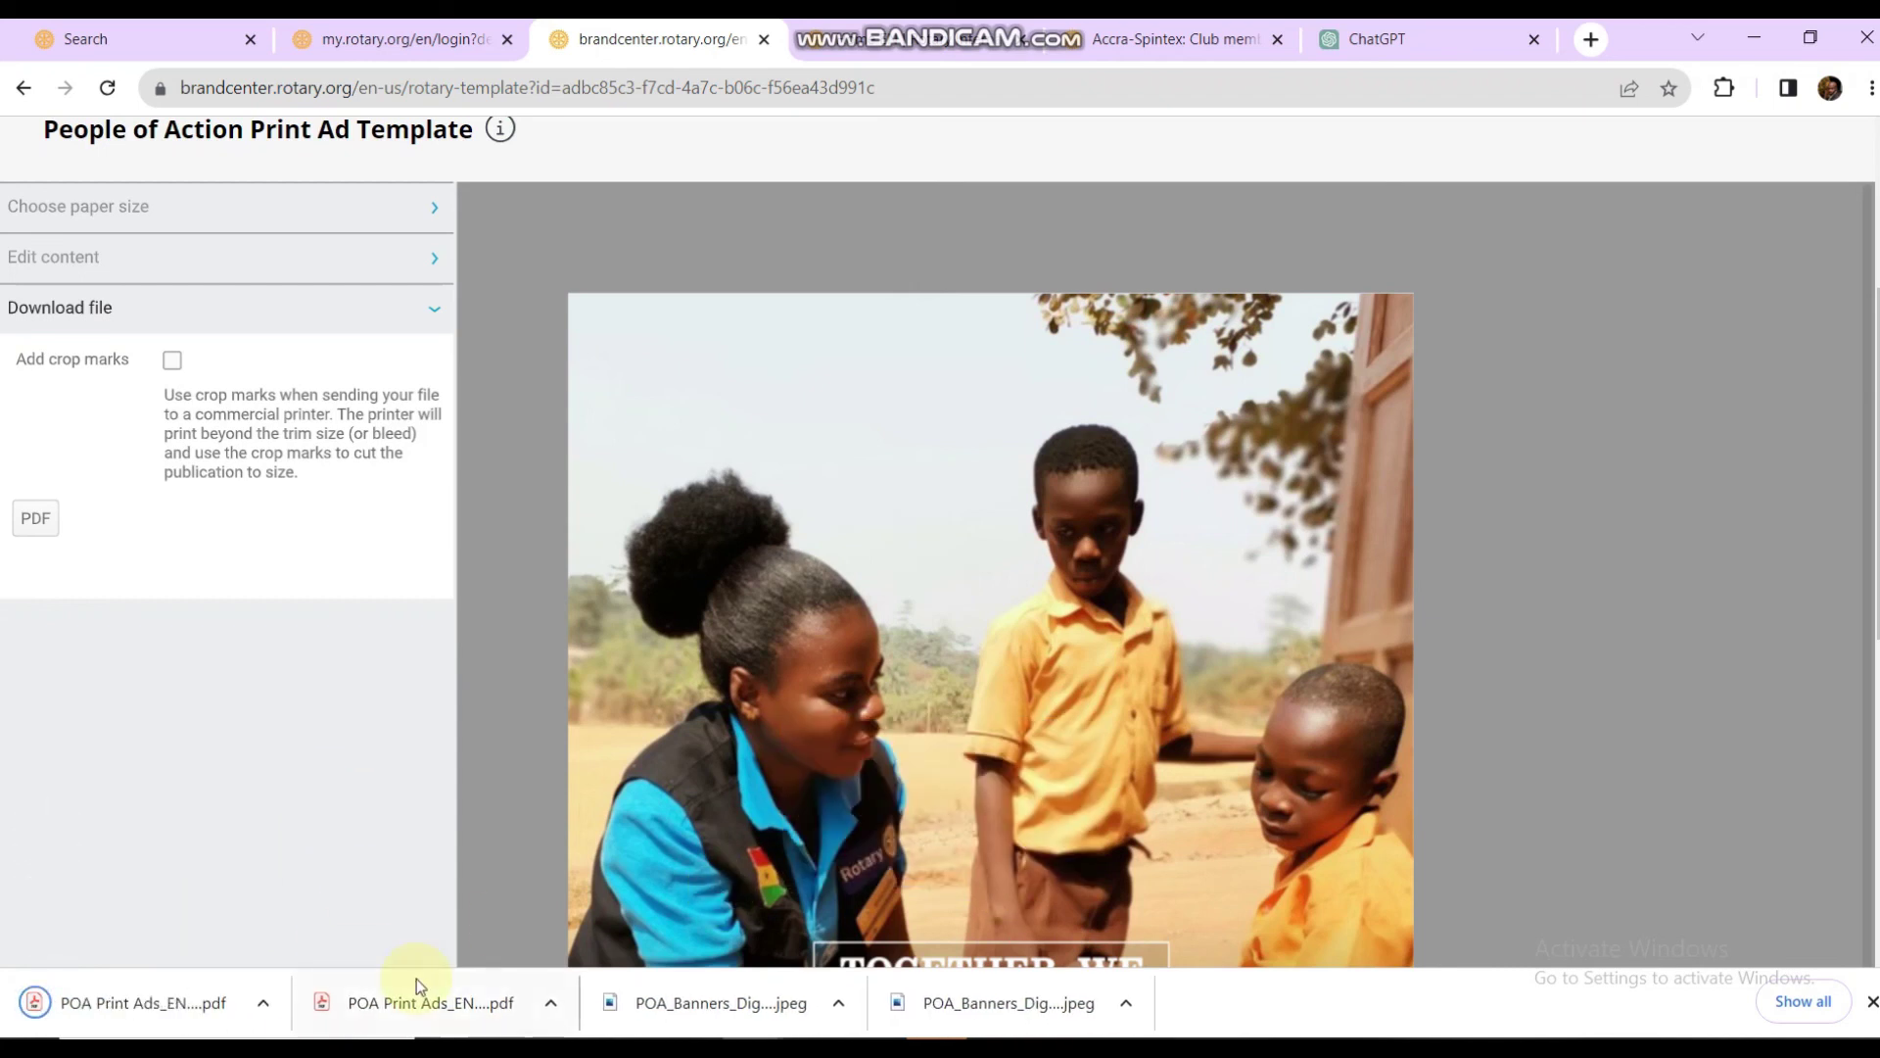
Step: Open POA Print Ads_EN21_TestCopy (1).pdf from Downloads to check it, then minimize Acrobat
left_click(263, 1003)
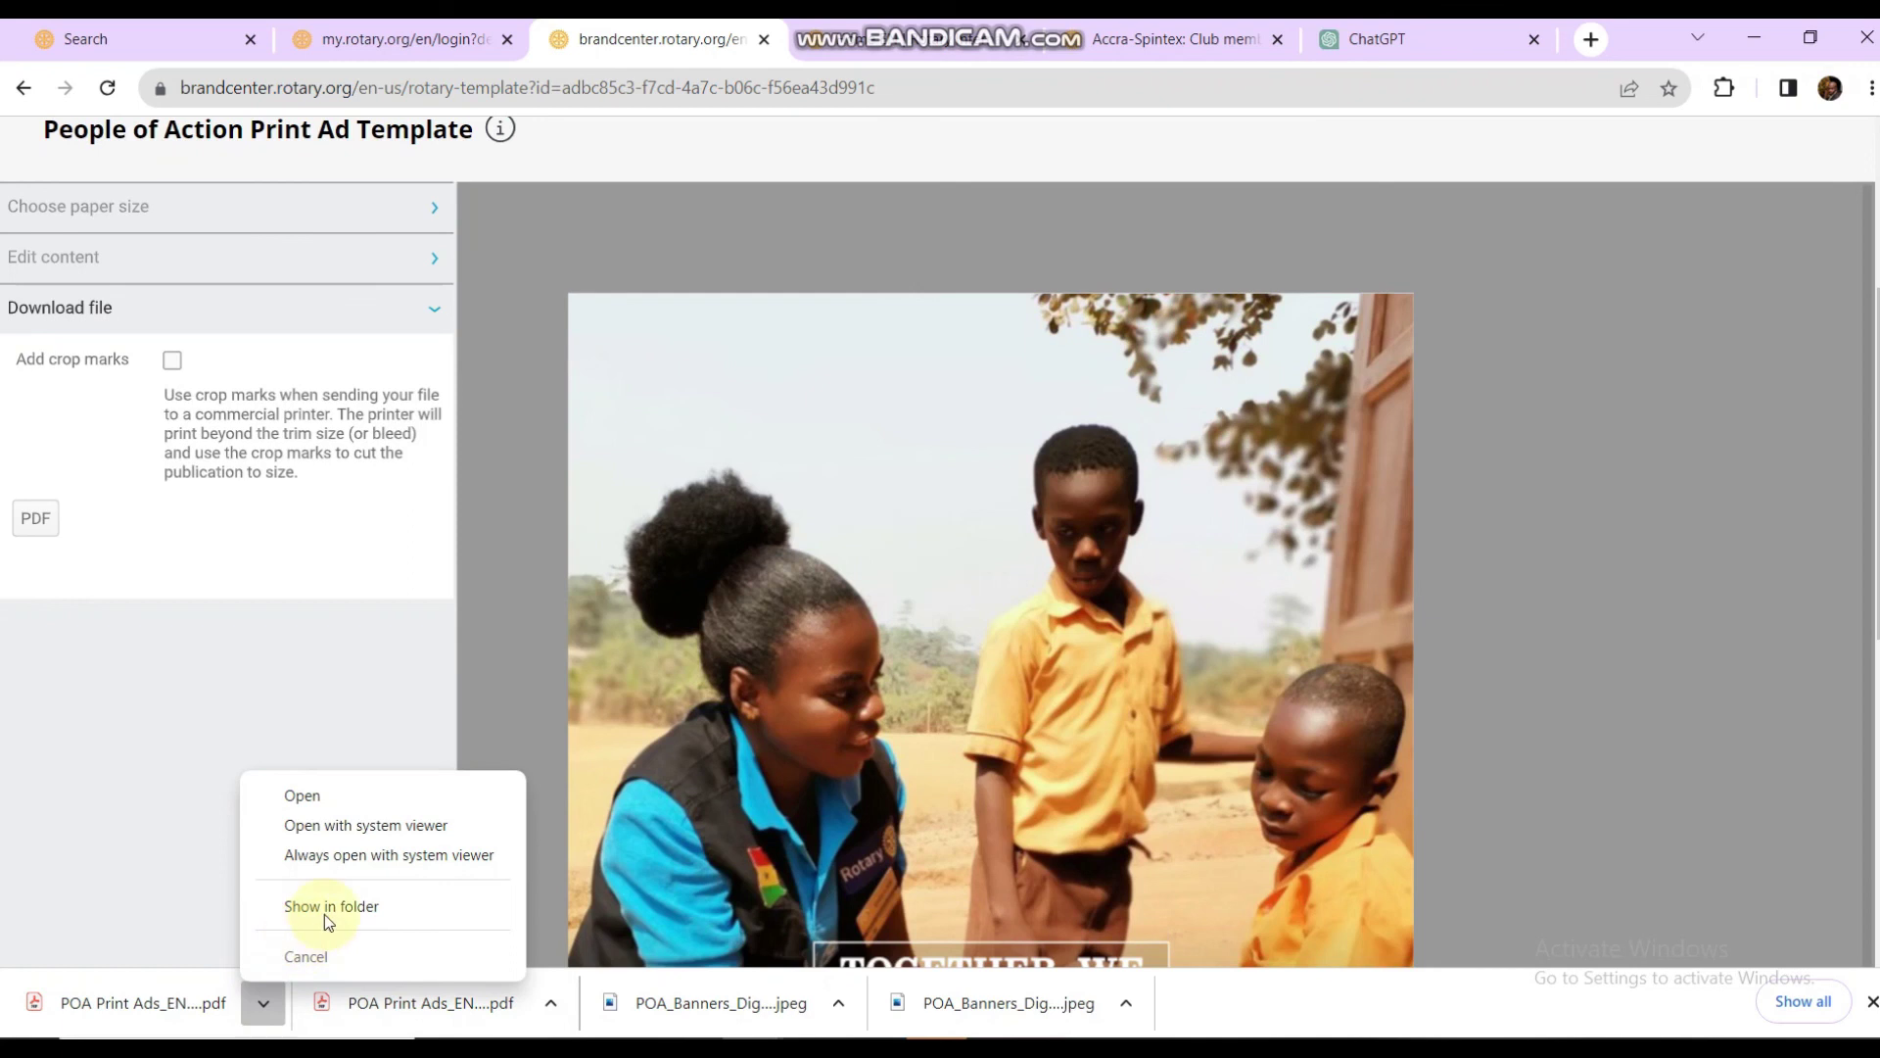
left_click(335, 903)
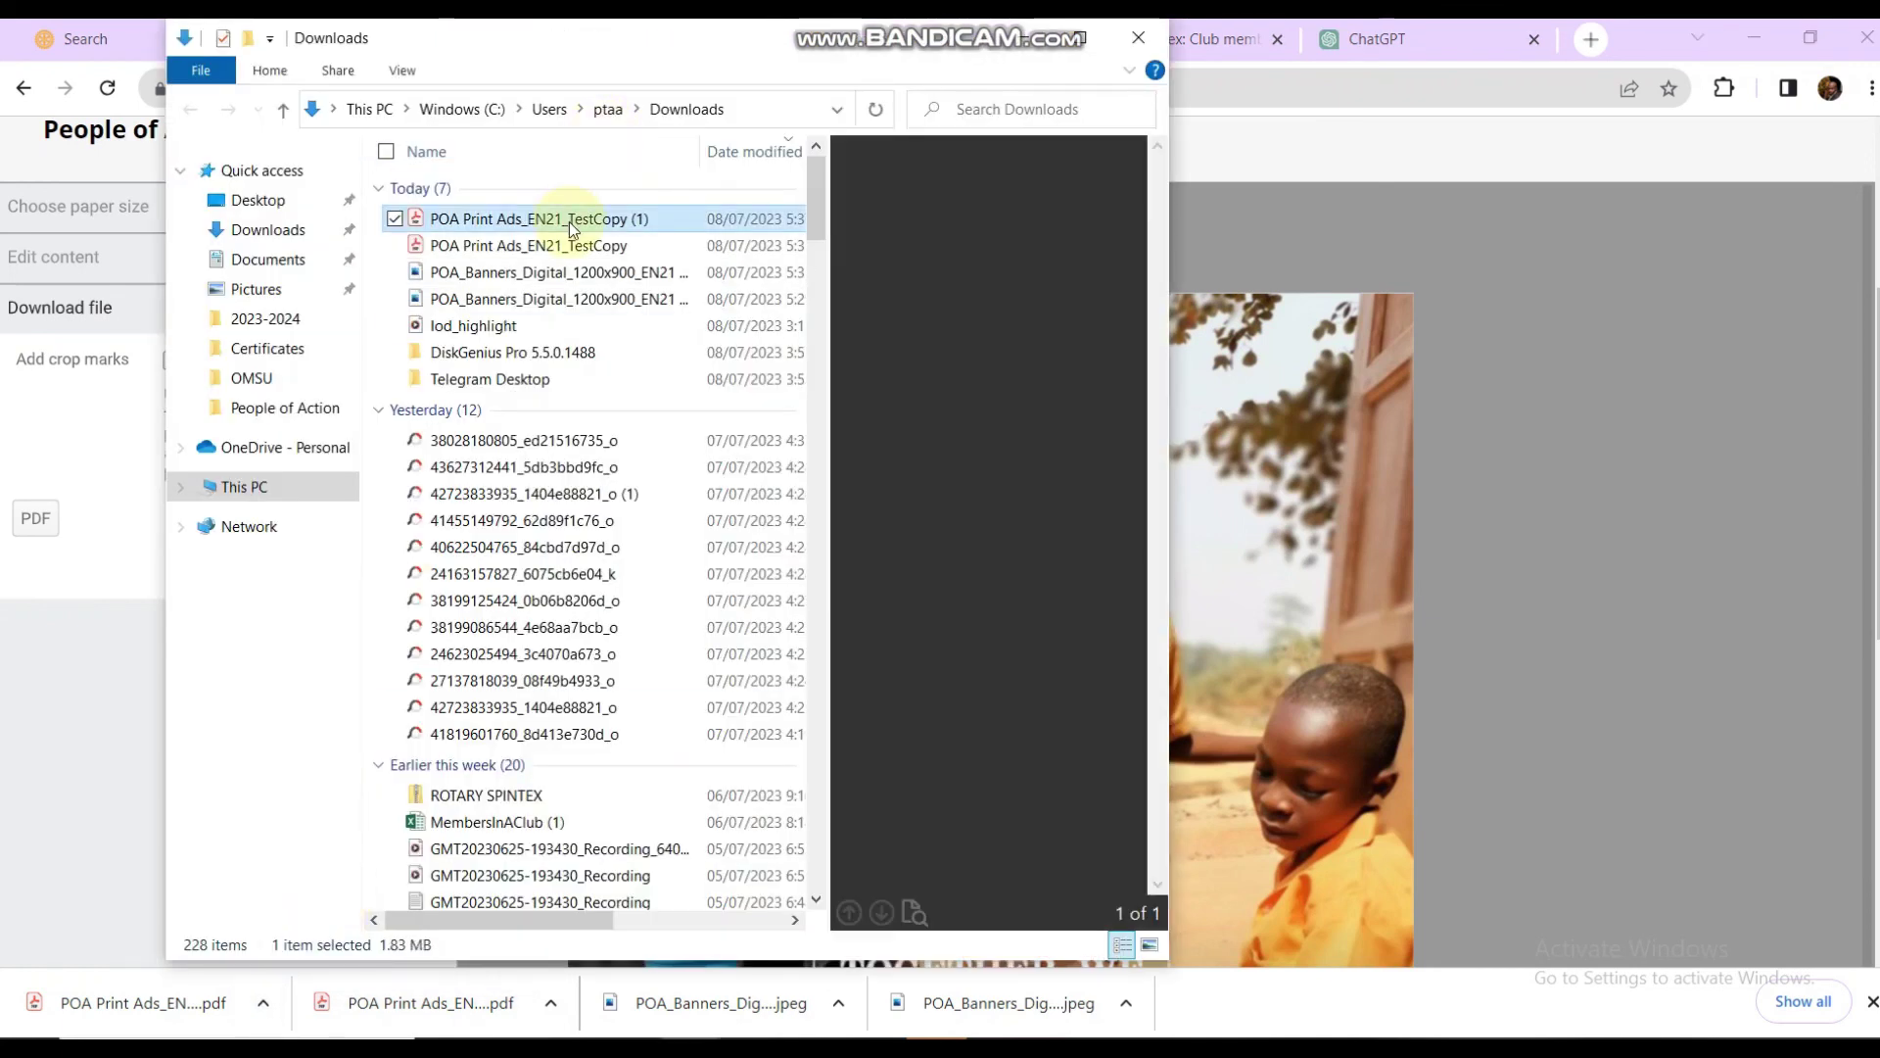
double_click(571, 222)
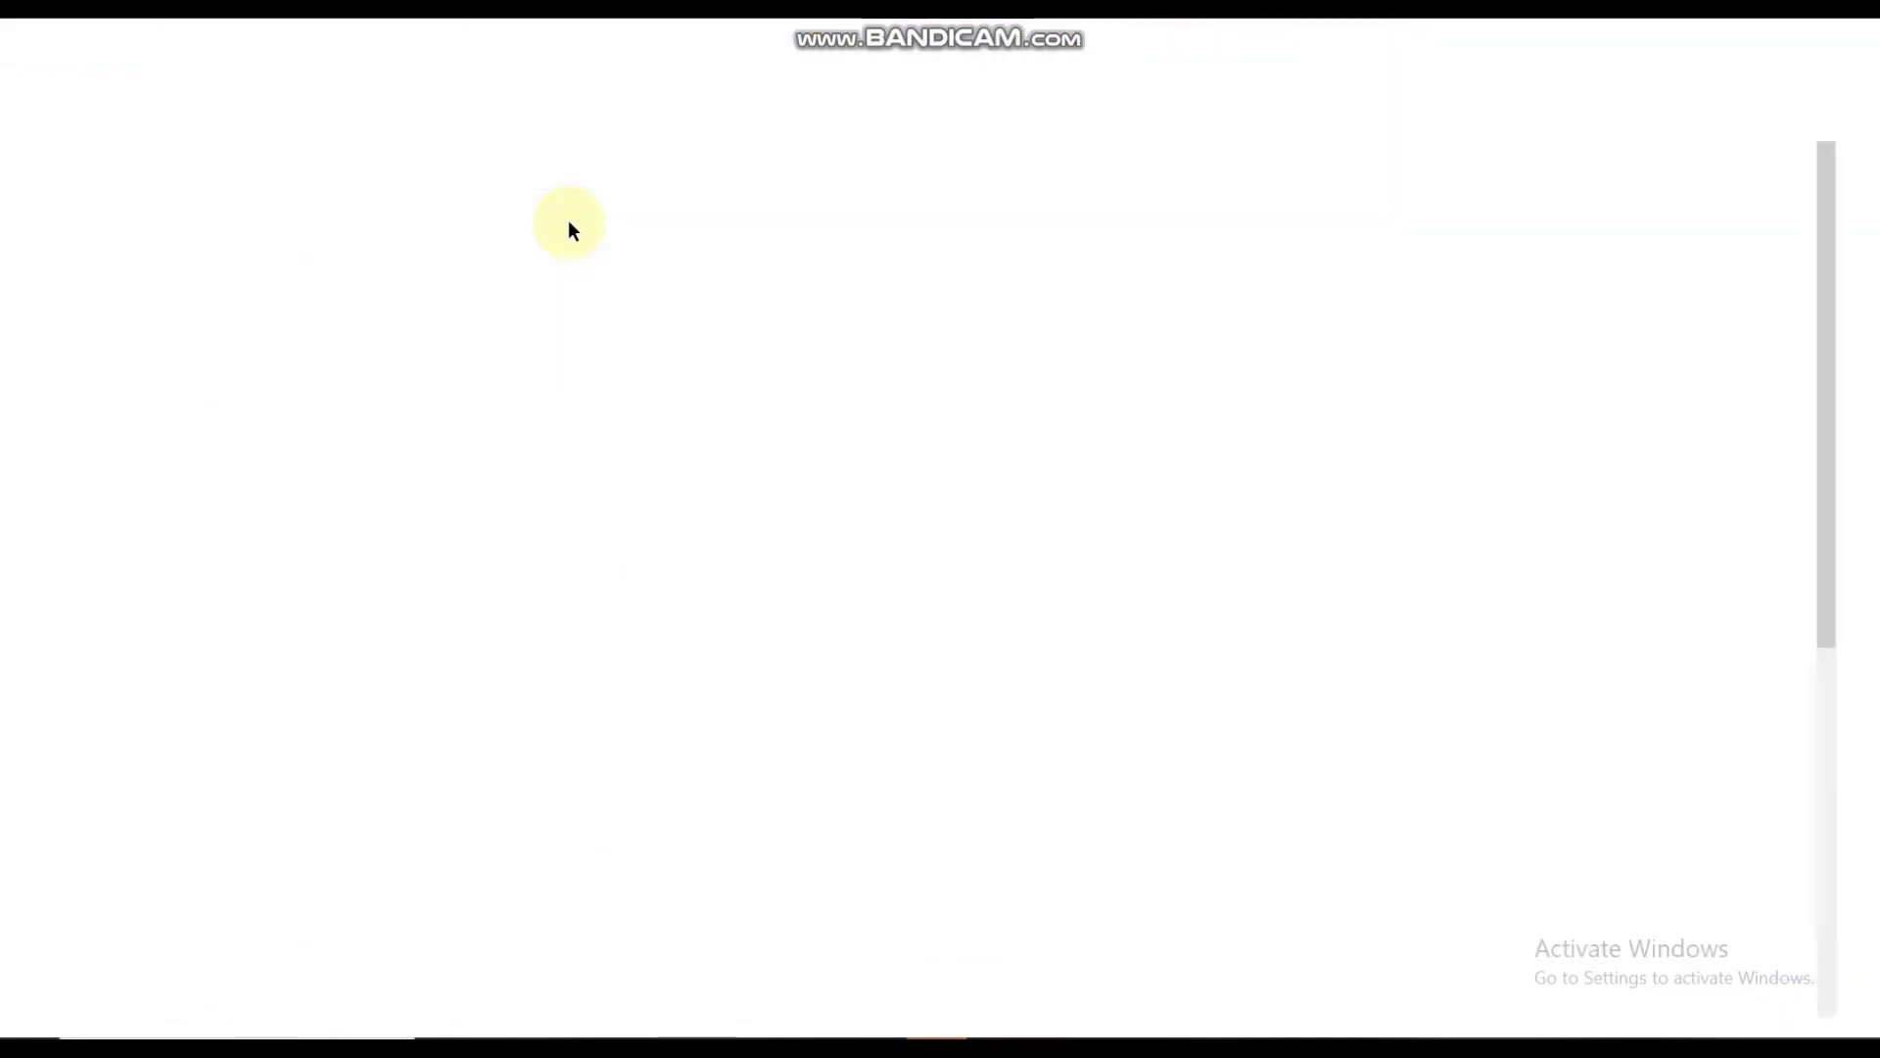
scroll(813, 490, "down", 6)
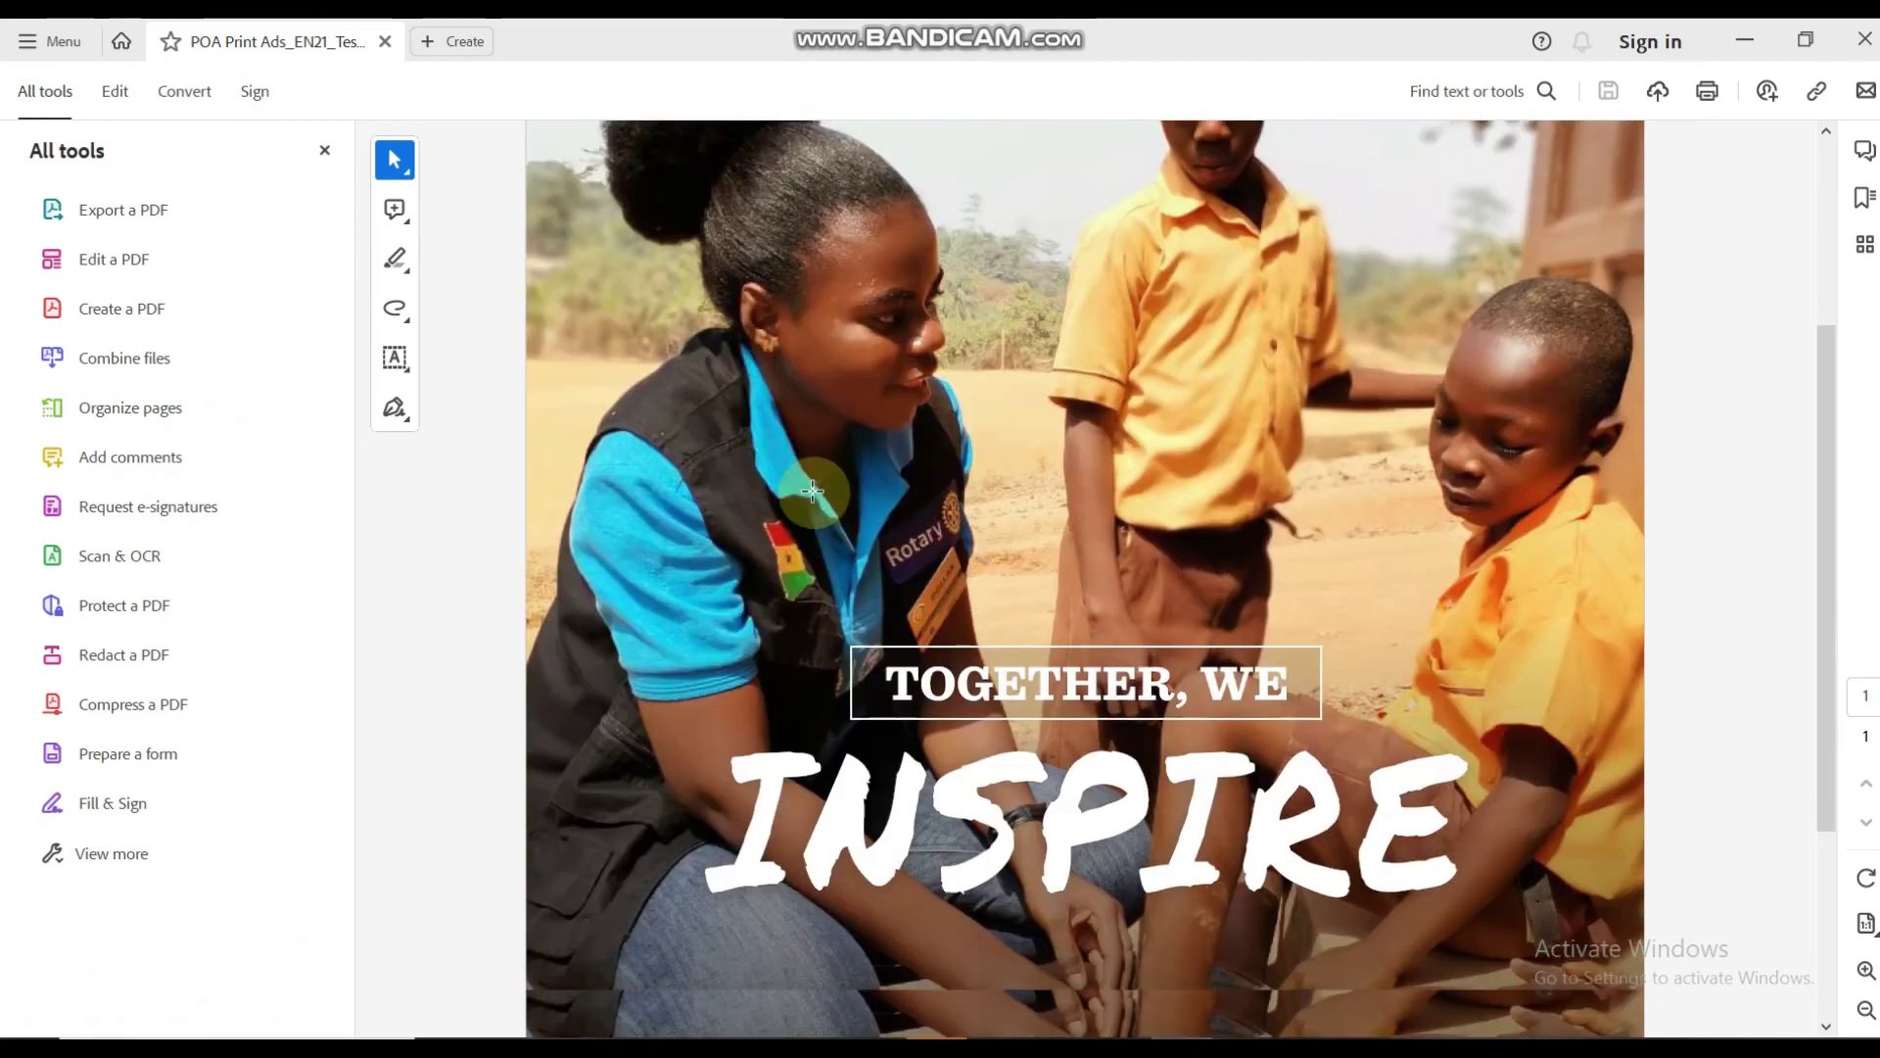
scroll(813, 490, "up", 6)
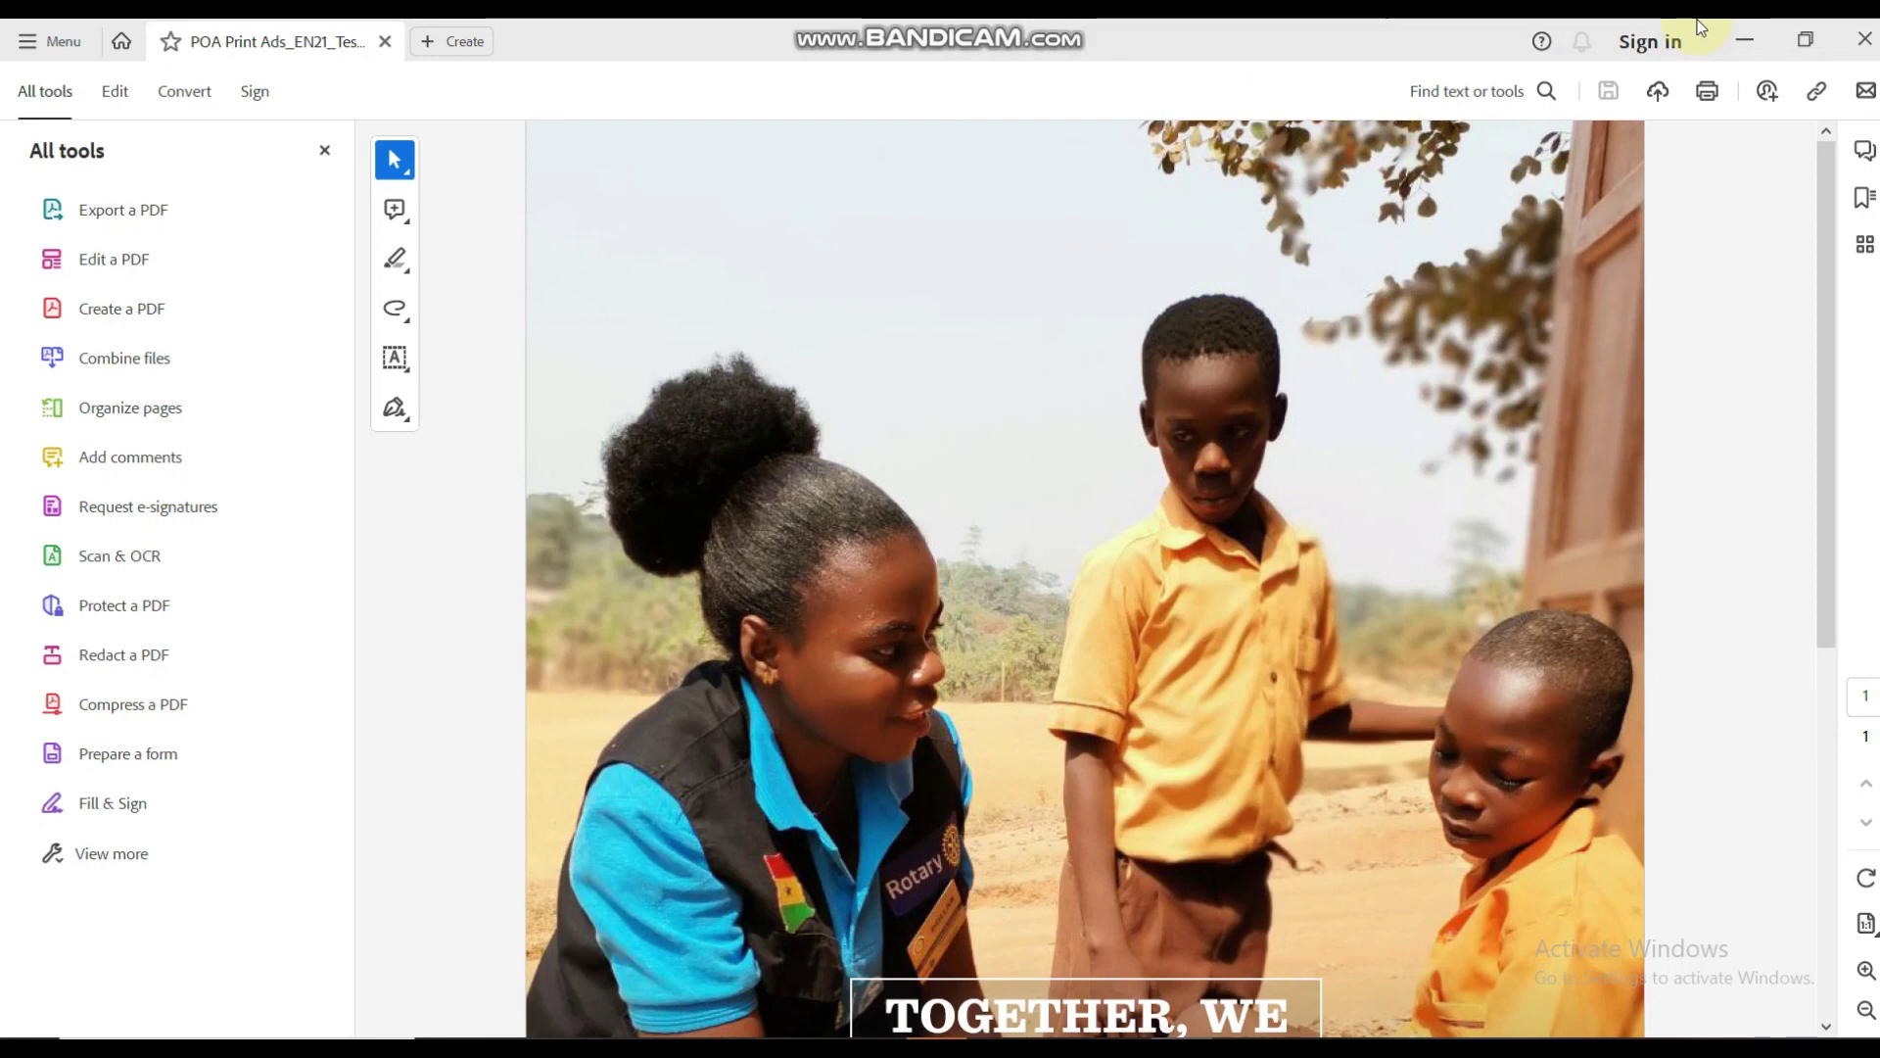
left_click(1743, 42)
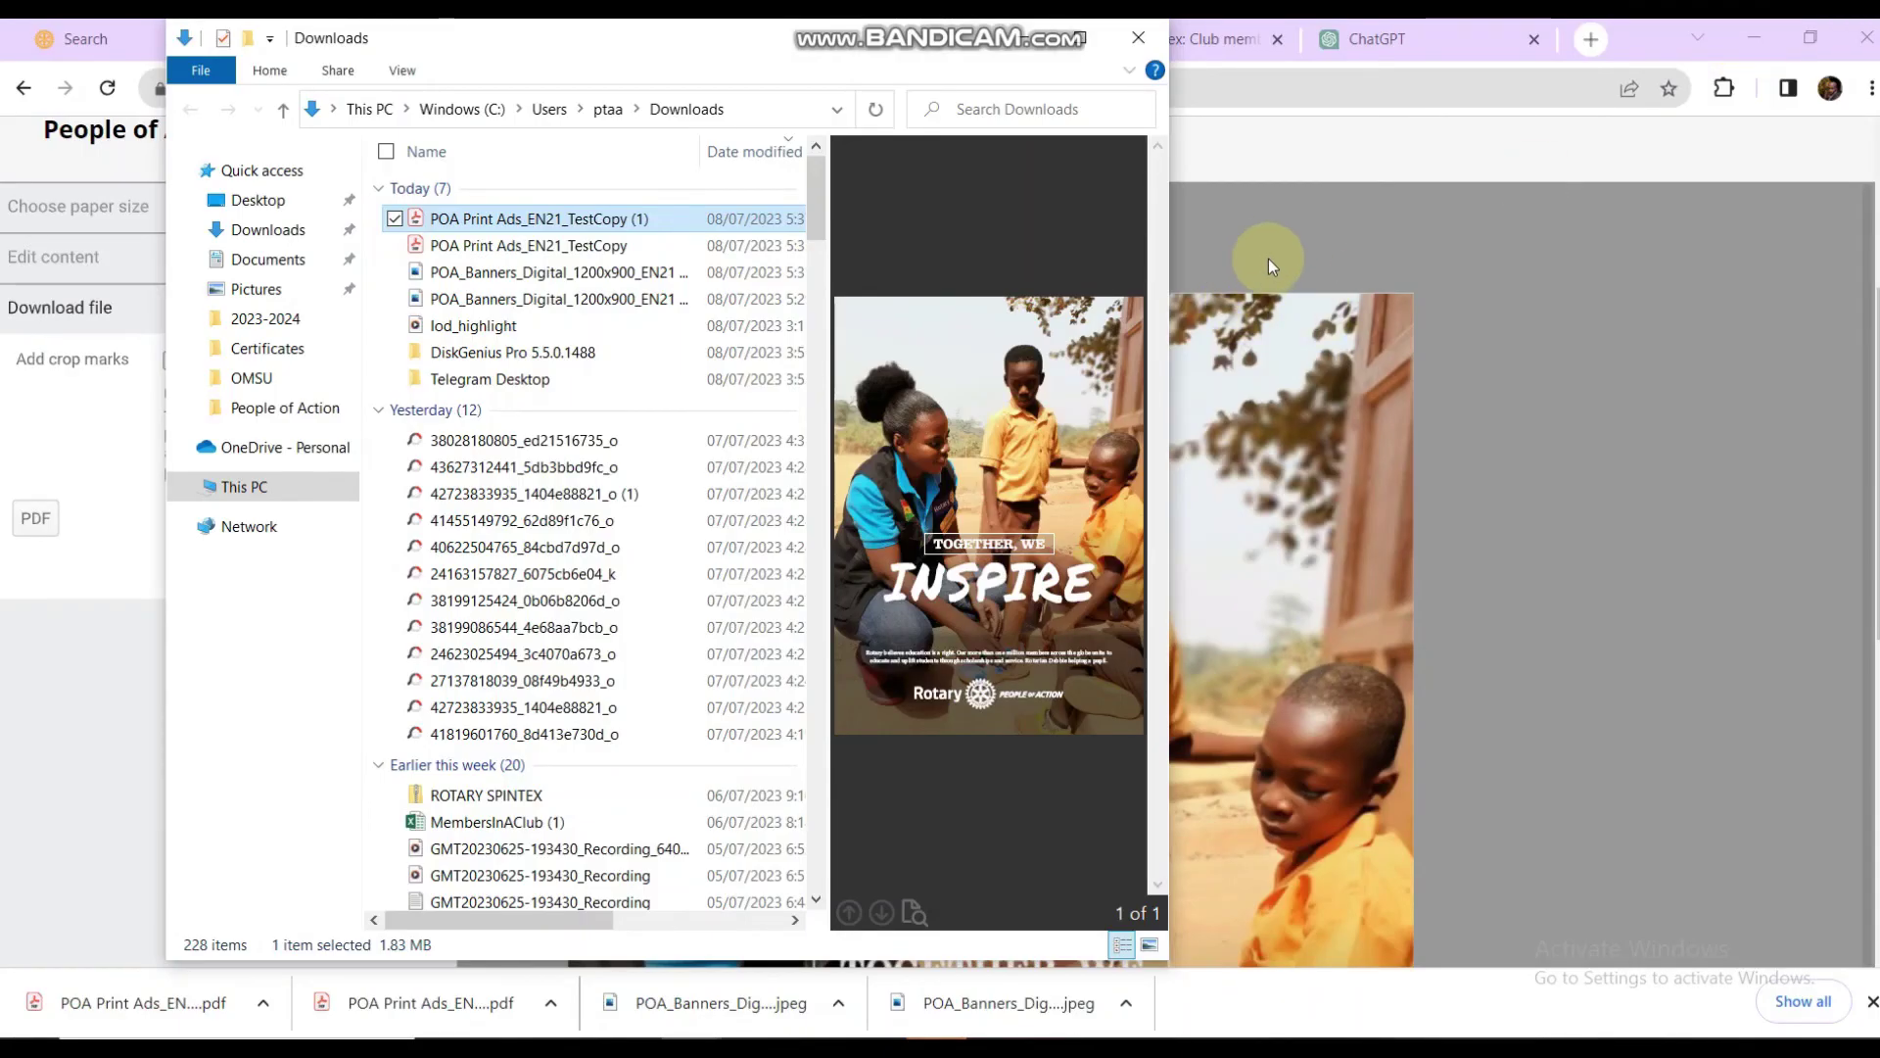
Step: Minimize the Downloads window and review the finished 'Together, We Inspire' ad's body text and Rotary logo
left_click(1026, 43)
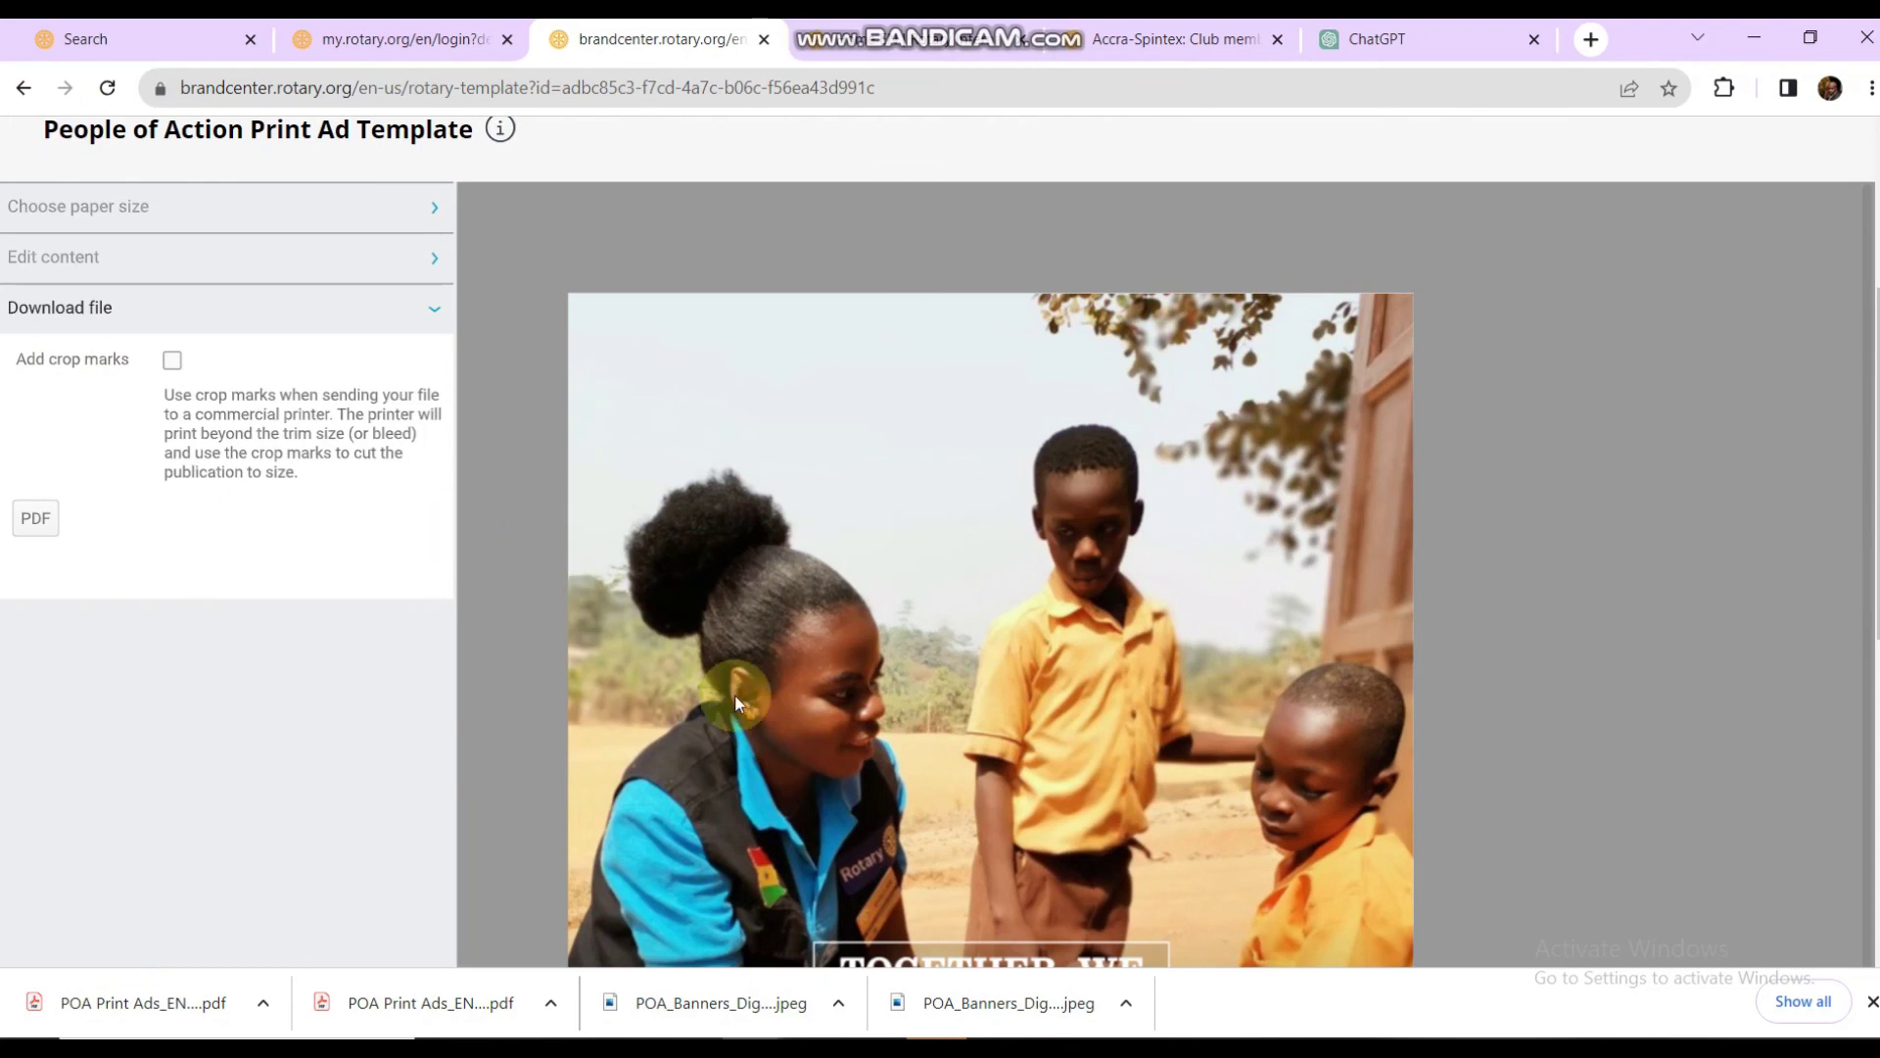
scroll(734, 696, "down", 2)
scroll(737, 701, "down", 1)
scroll(736, 701, "up", 1)
scroll(736, 702, "up", 3)
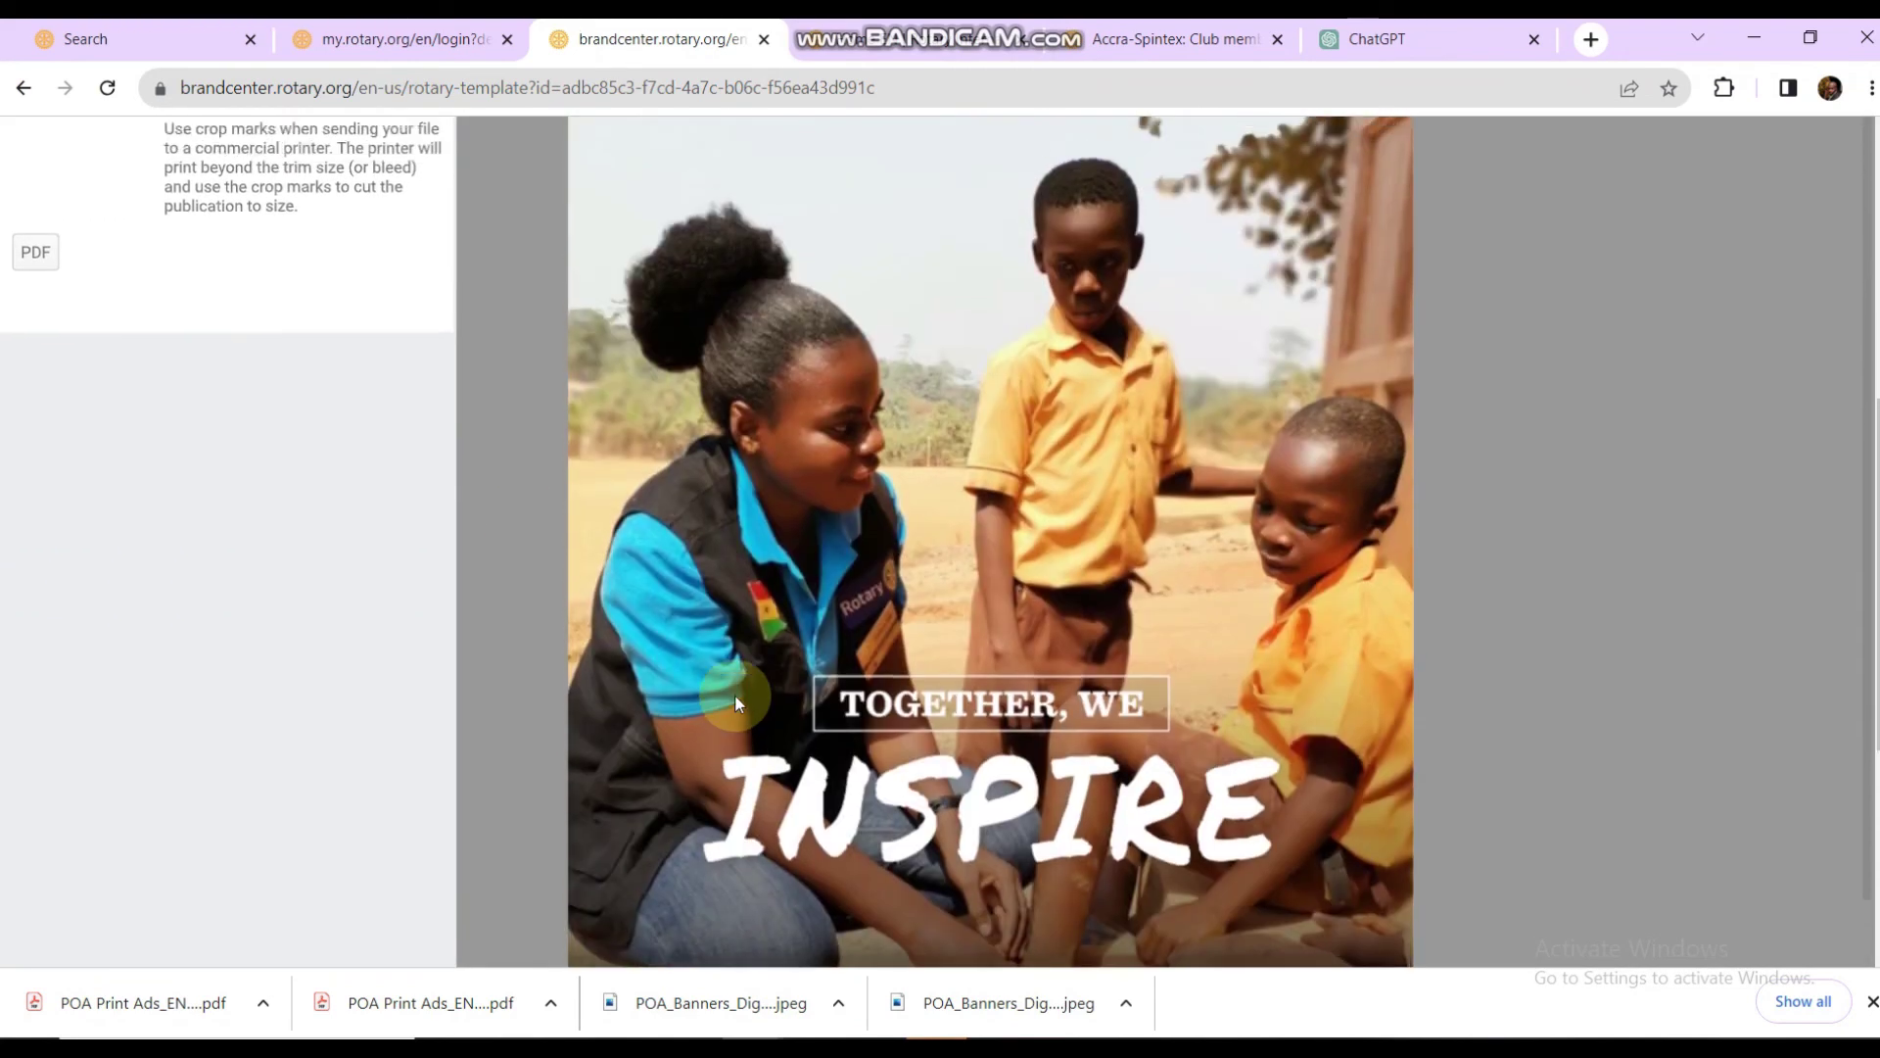
scroll(736, 703, "up", 1)
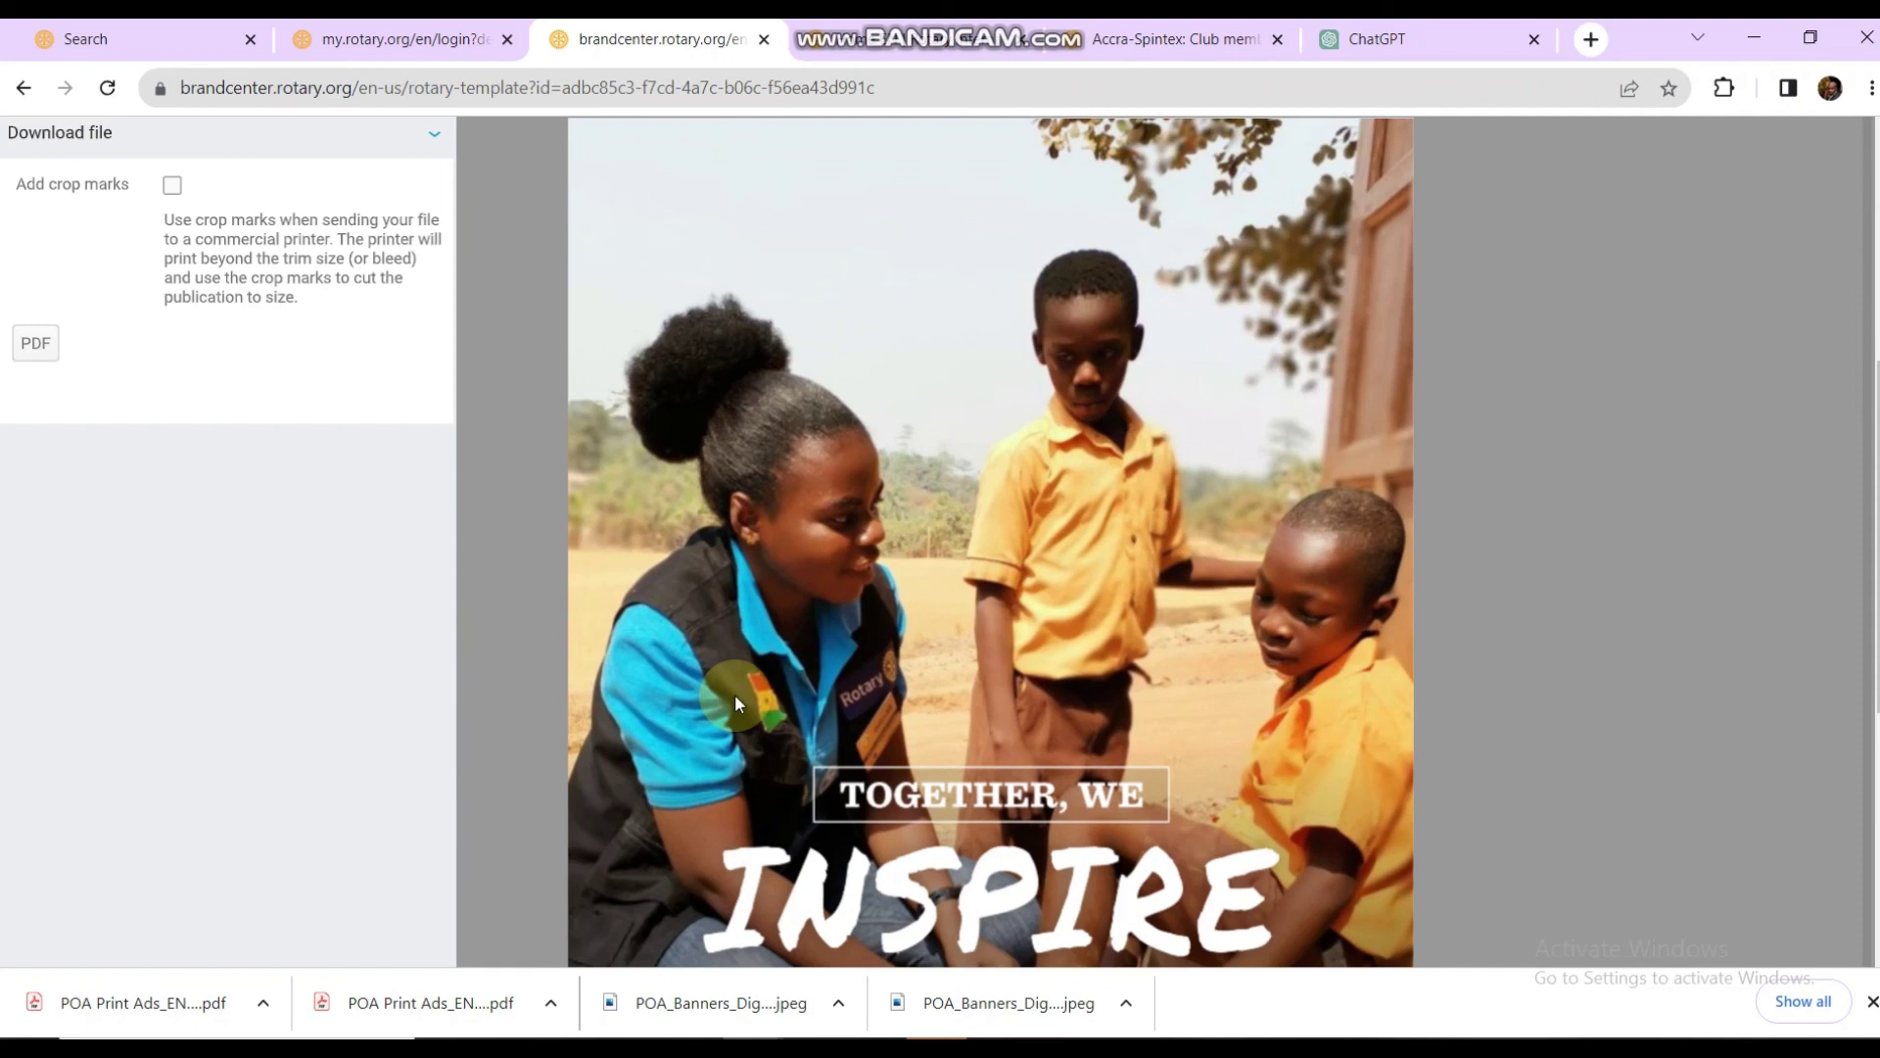
scroll(737, 701, "up", 1)
scroll(737, 701, "down", 3)
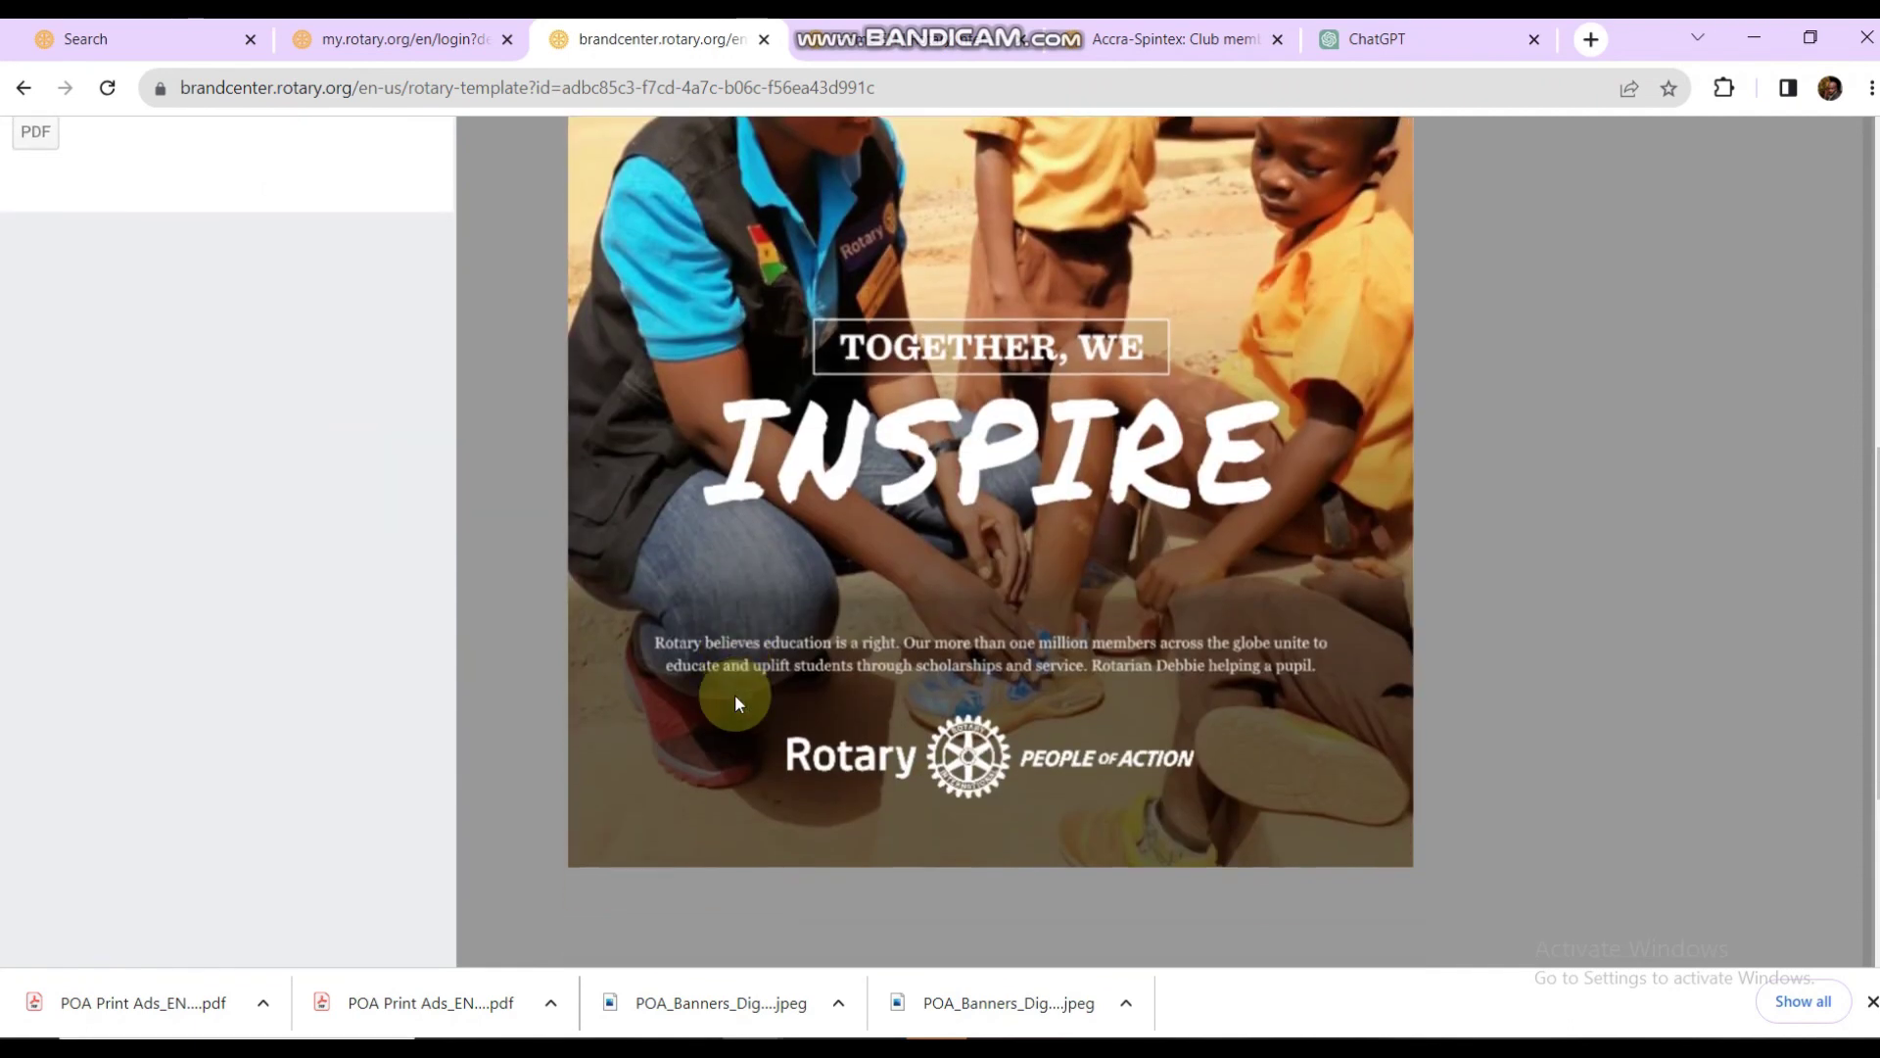